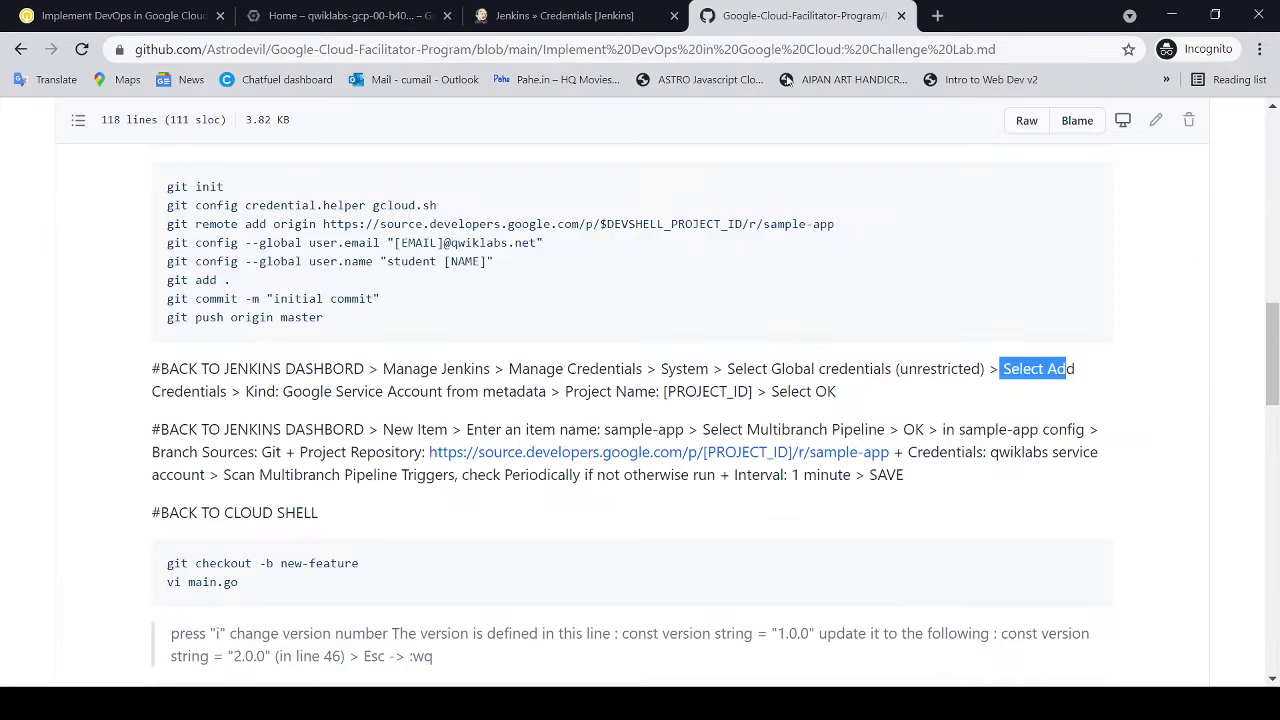
# Step: Check the lab notes, switch to Jenkins, and start adding credentials in the System store's Global credentials (unrestricted) domain
pyautogui.click(855, 355)
pyautogui.moveTo(657, 368); pyautogui.dragTo(985, 368)
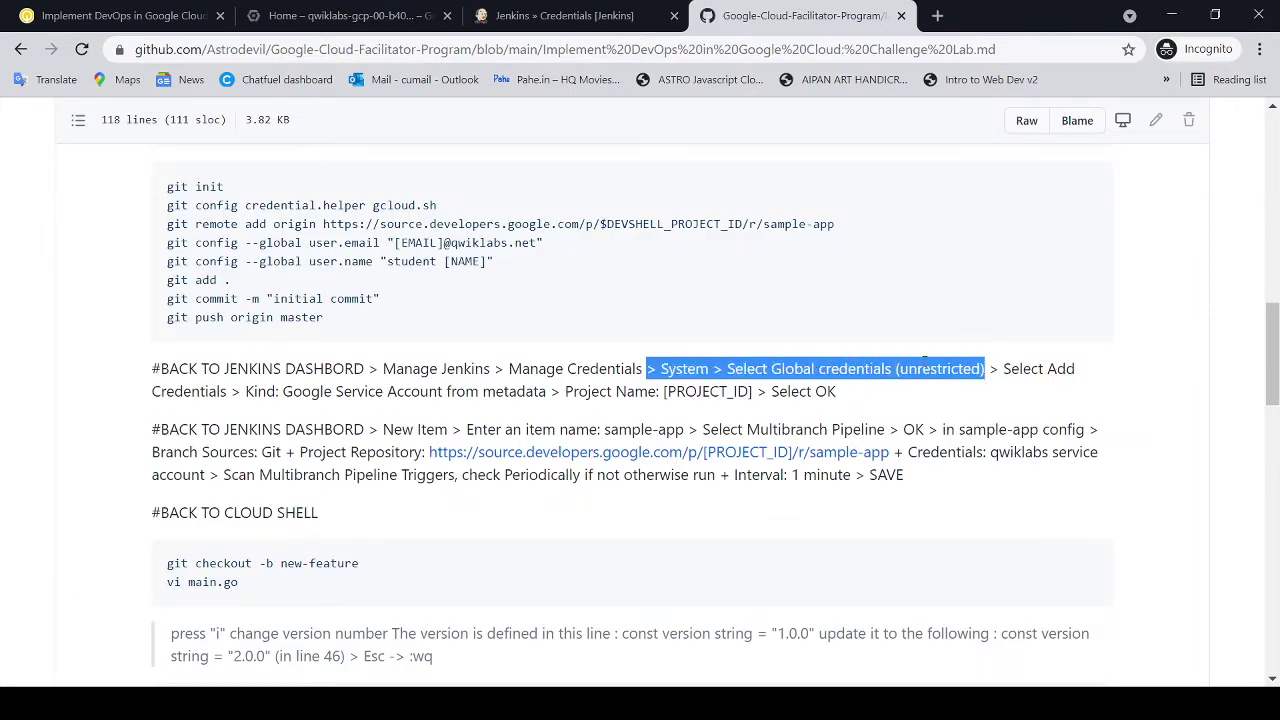
pyautogui.click(567, 17)
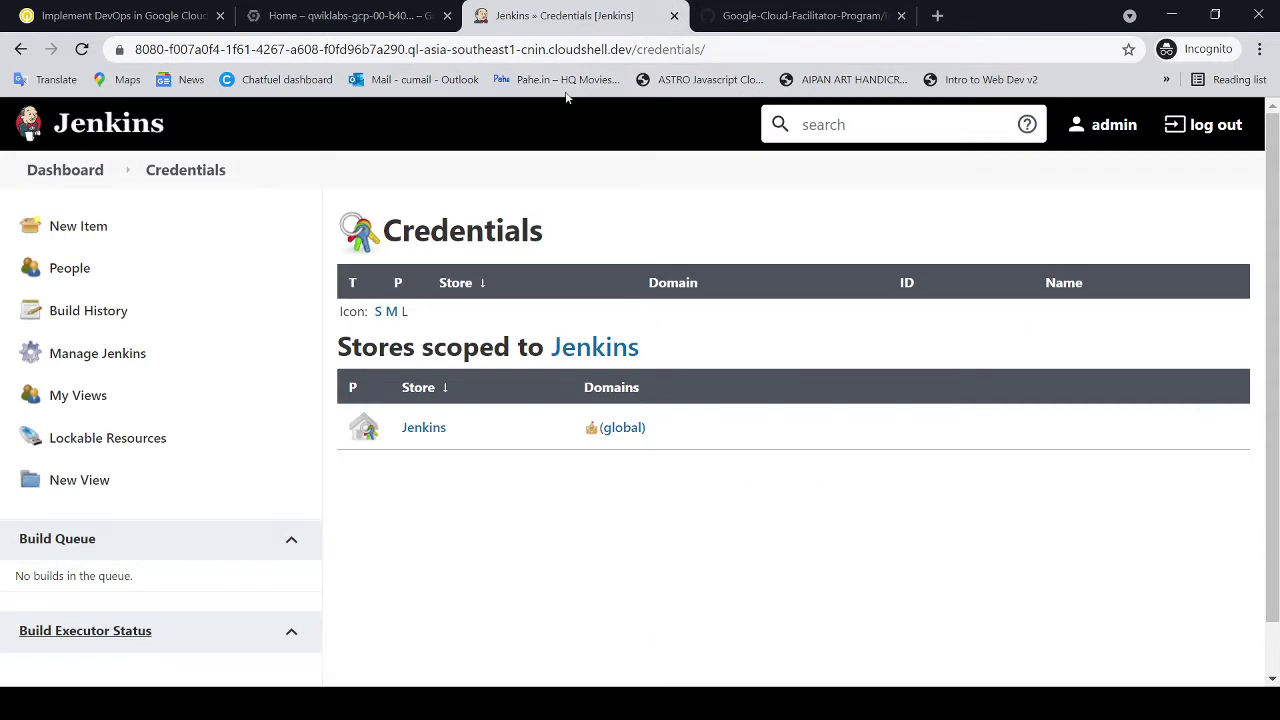
pyautogui.click(230, 174)
pyautogui.moveTo(214, 218)
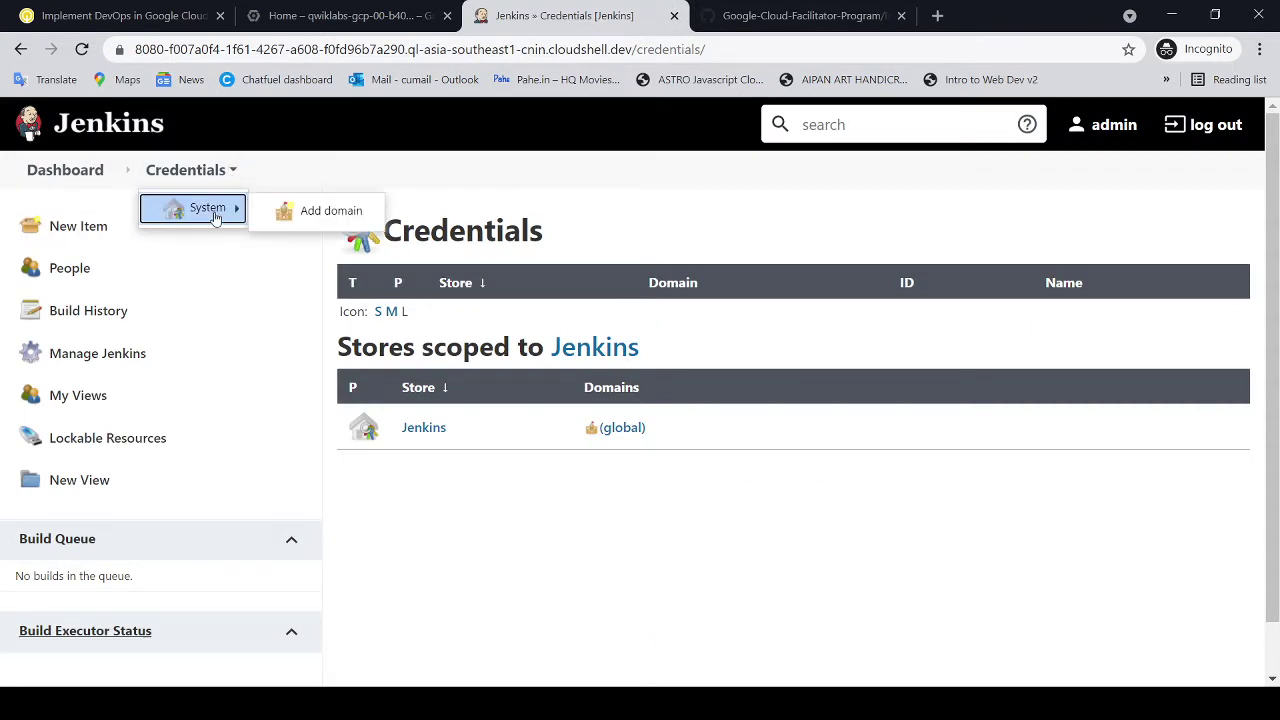
pyautogui.click(214, 218)
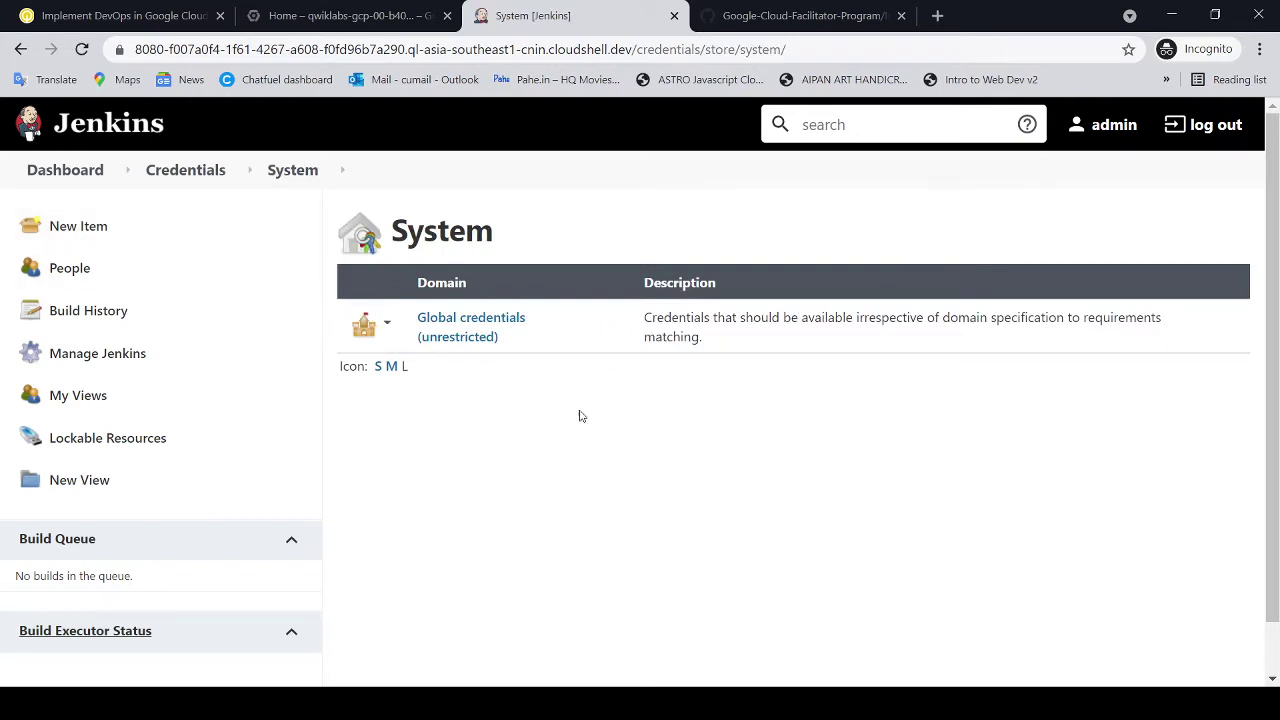
pyautogui.click(518, 327)
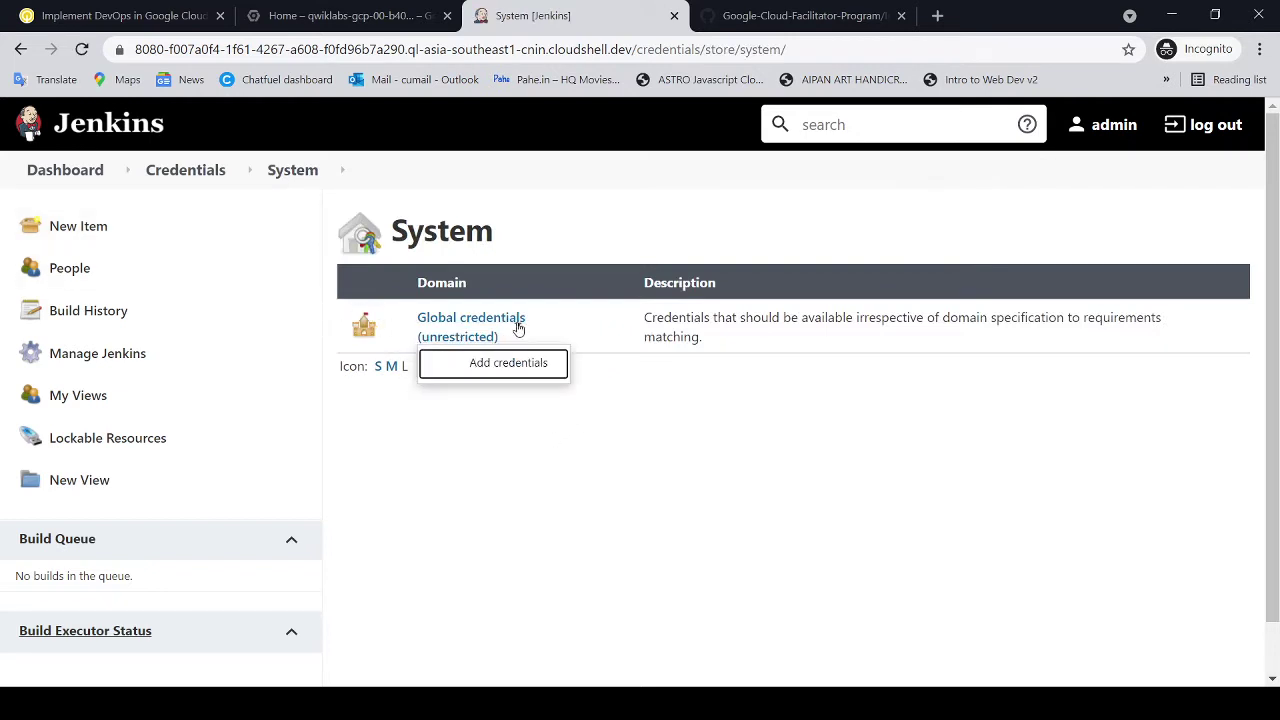
pyautogui.click(492, 370)
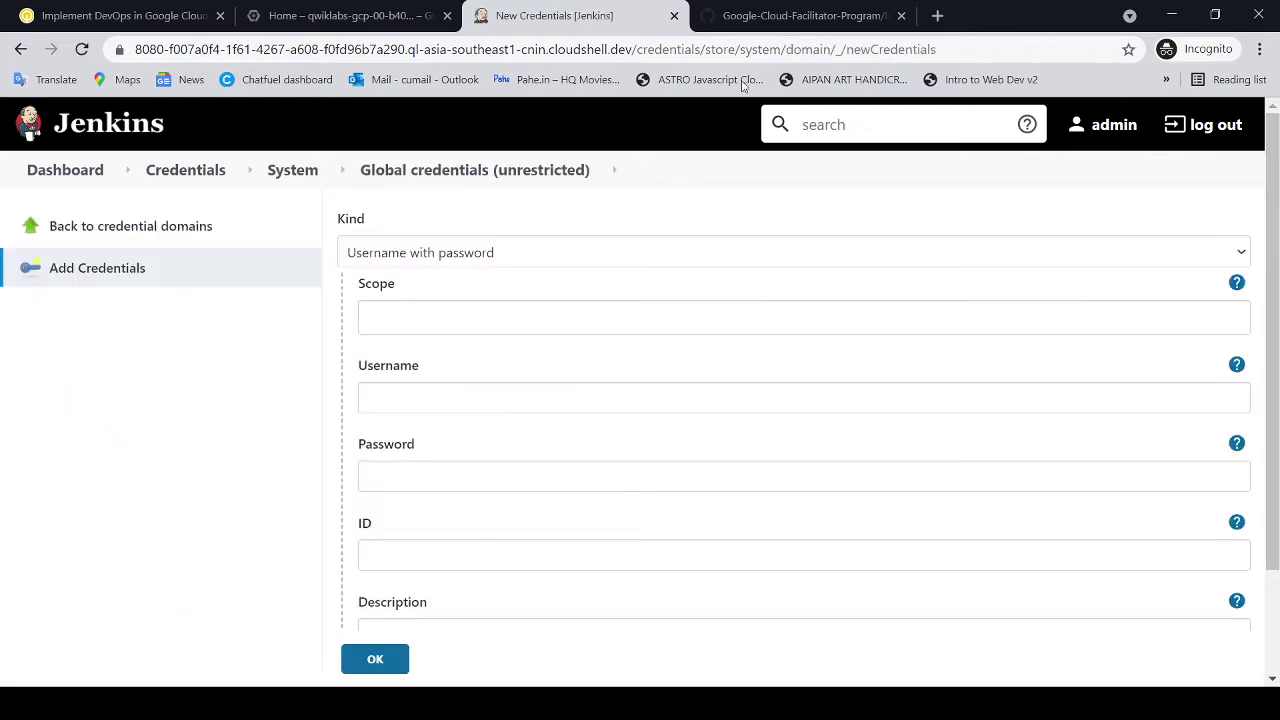
# Step: Review the credential kind in the GitHub lab notes and examine the fields of the new credentials form in Jenkins
pyautogui.click(782, 20)
pyautogui.click(1013, 370)
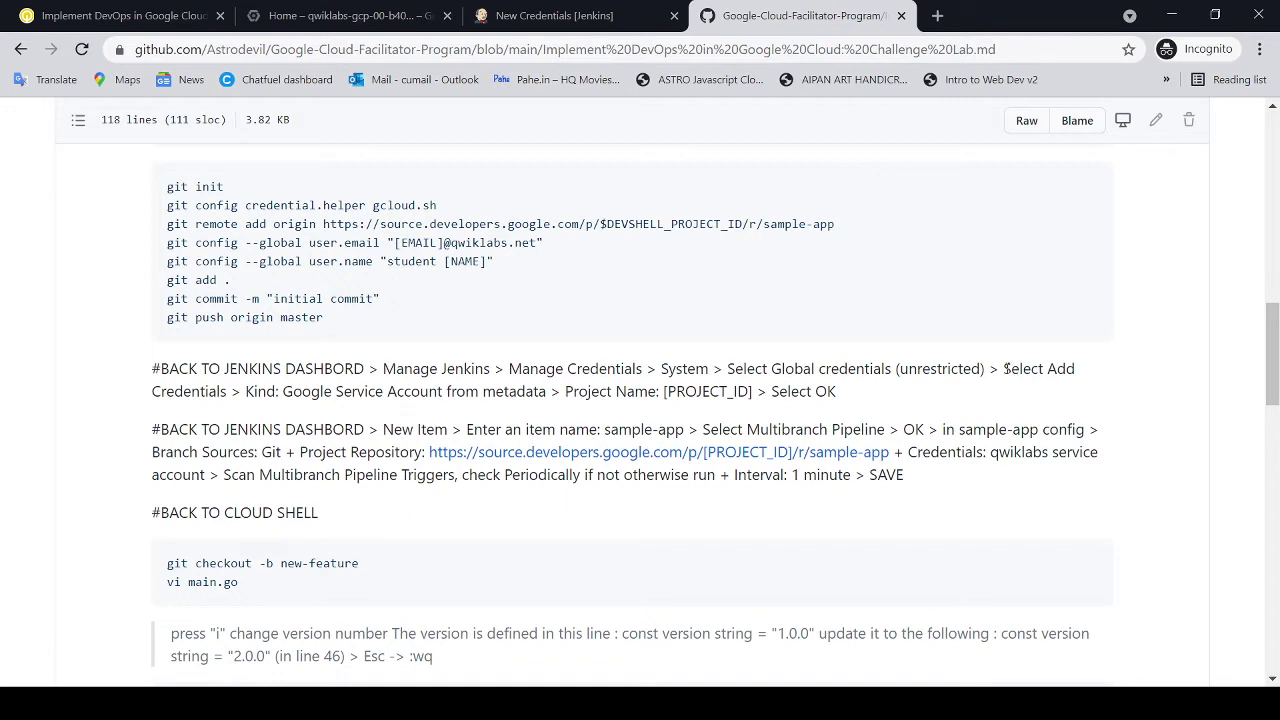
pyautogui.moveTo(1005, 370); pyautogui.dragTo(1077, 372)
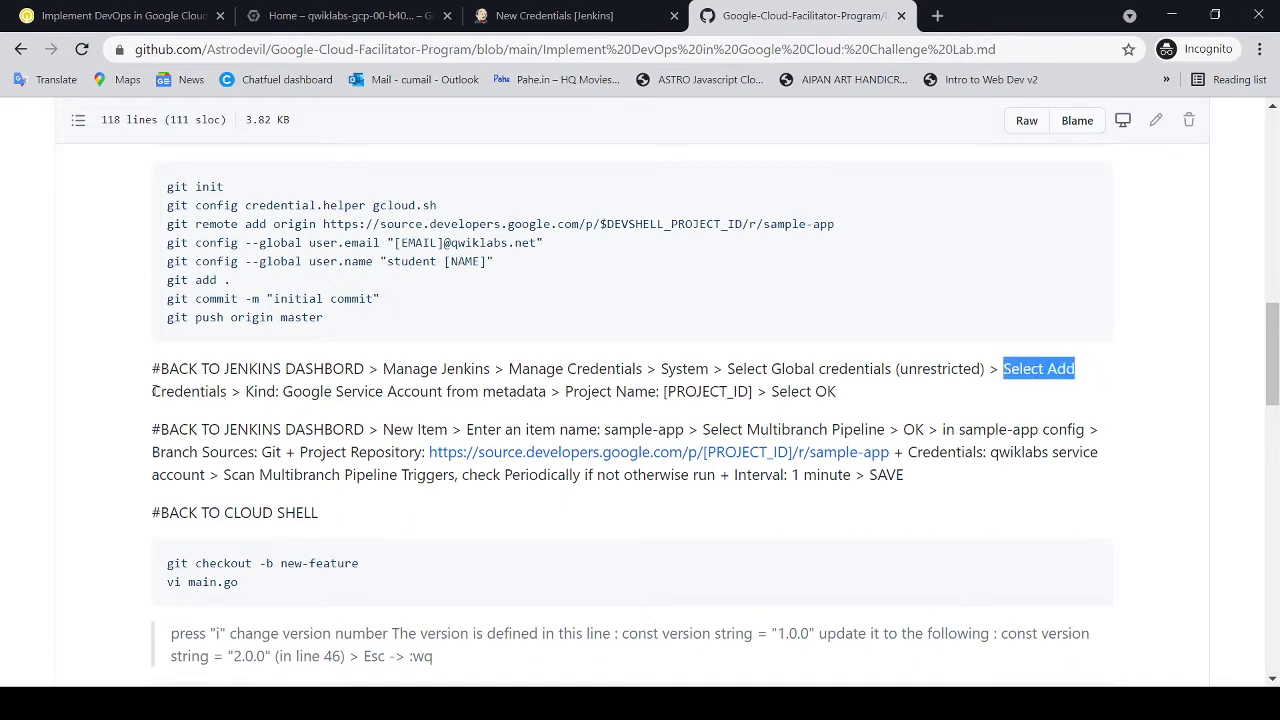
pyautogui.moveTo(153, 392); pyautogui.dragTo(546, 392)
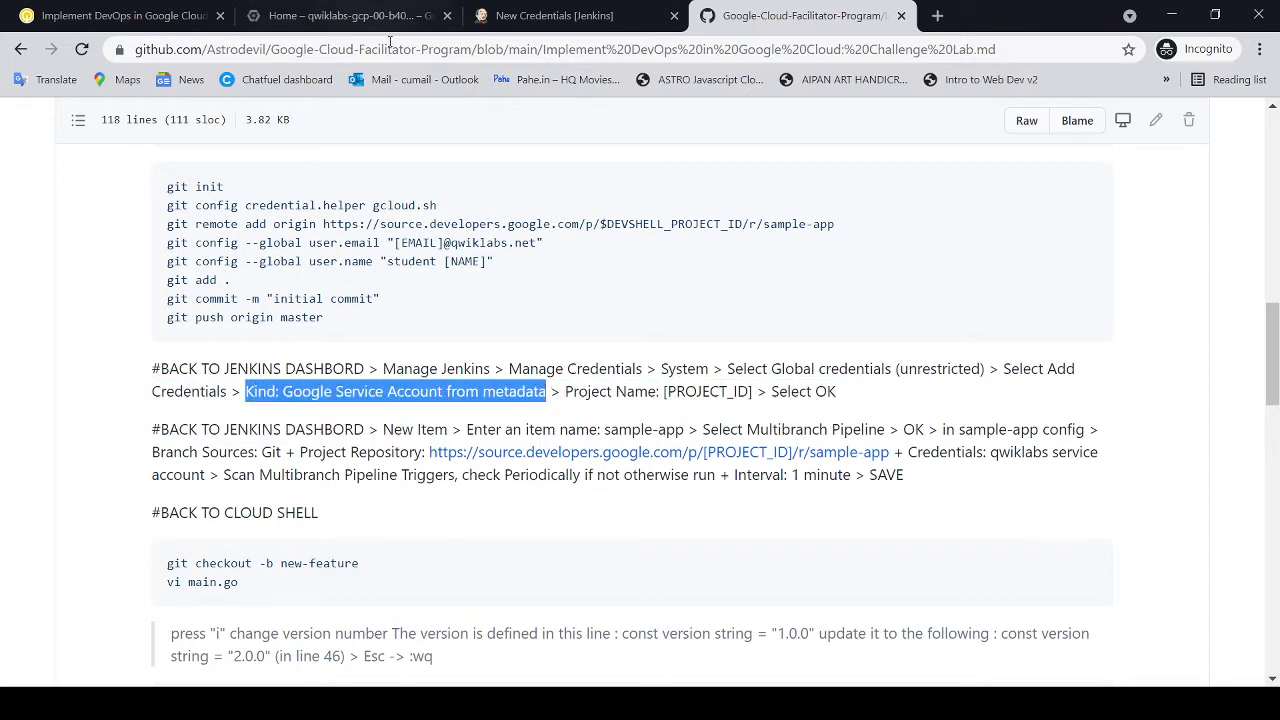
pyautogui.click(548, 15)
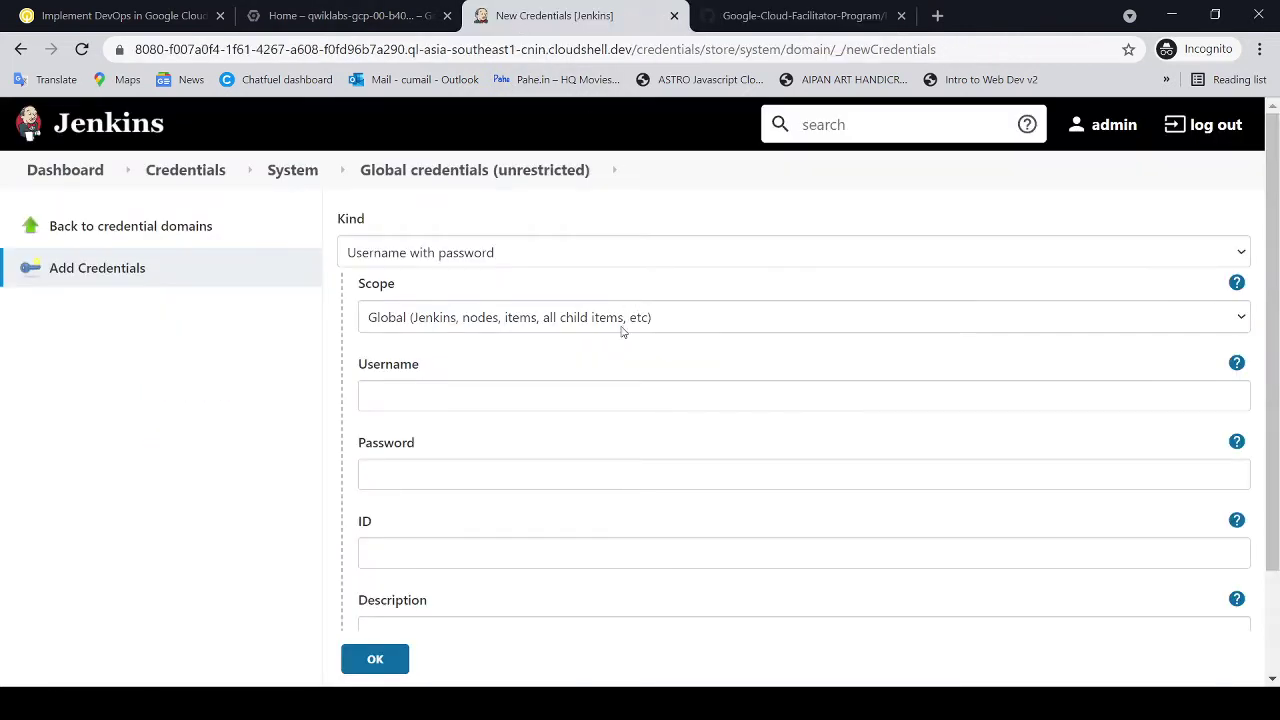
pyautogui.scroll(-2, 715, 357)
pyautogui.scroll(2, 717, 357)
pyautogui.scroll(-2, 666, 323)
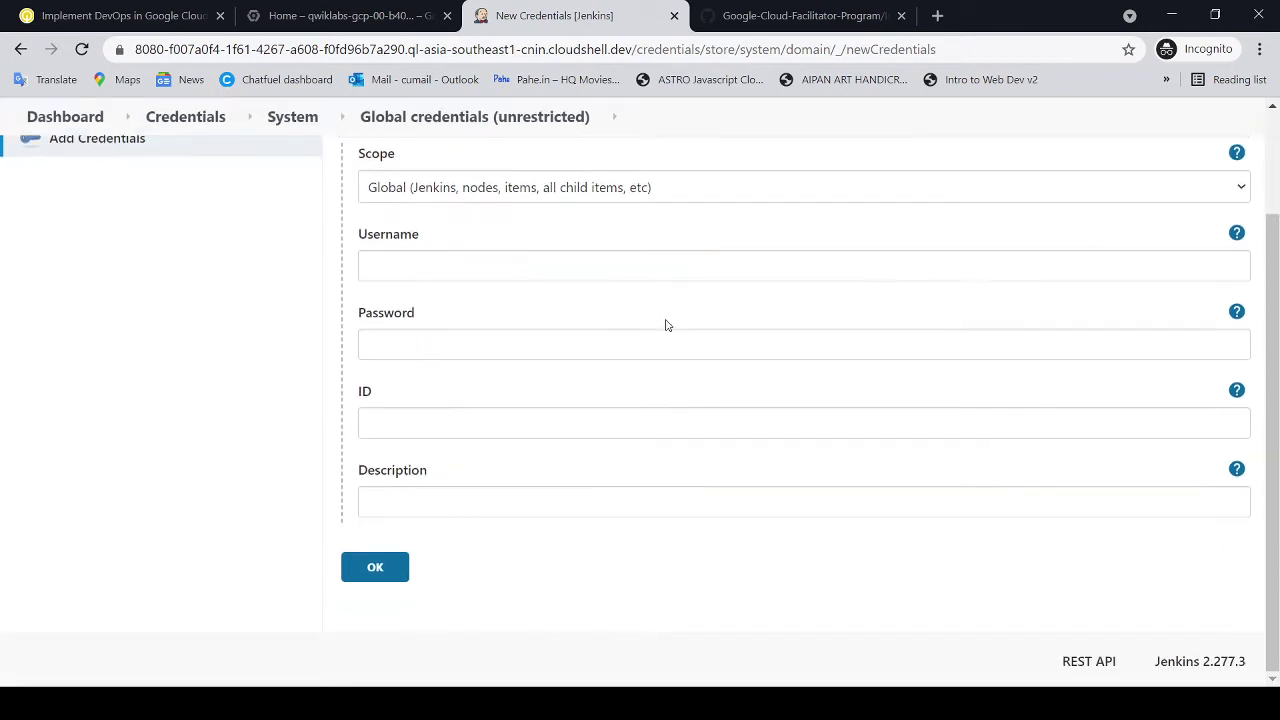
pyautogui.scroll(2, 666, 323)
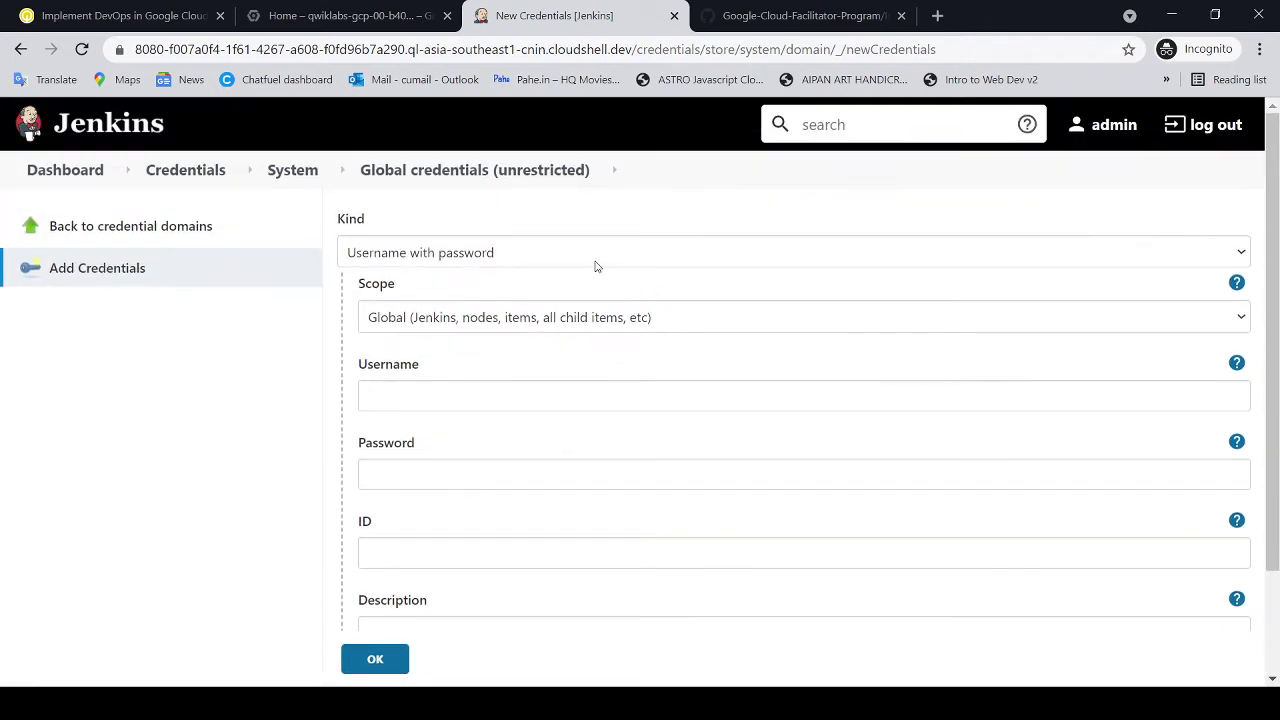
# Step: Recheck the Select Add Credentials instruction in the GitHub notes and inspect the Jenkins form's scope setting
pyautogui.click(795, 27)
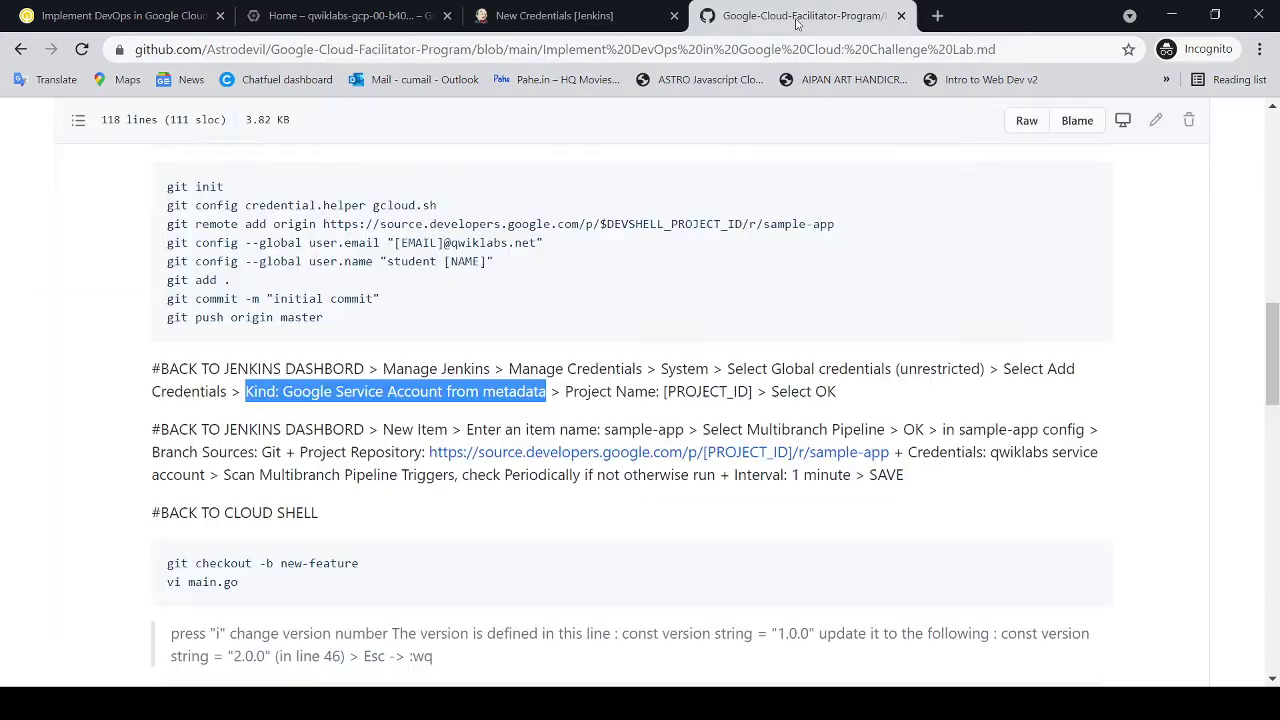
pyautogui.click(1002, 369)
pyautogui.moveTo(1002, 369); pyautogui.dragTo(1076, 375)
pyautogui.click(530, 20)
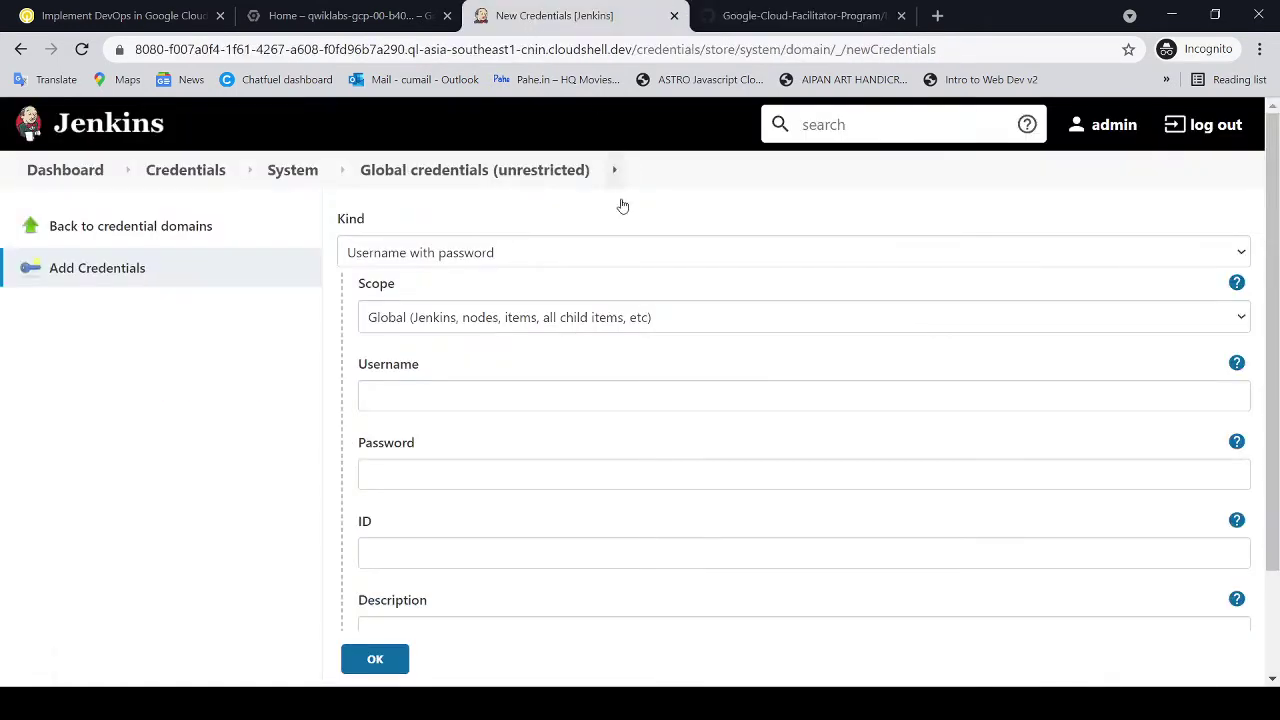
pyautogui.scroll(-1, 580, 409)
pyautogui.scroll(1, 400, 330)
pyautogui.click(138, 270)
pyautogui.click(657, 323)
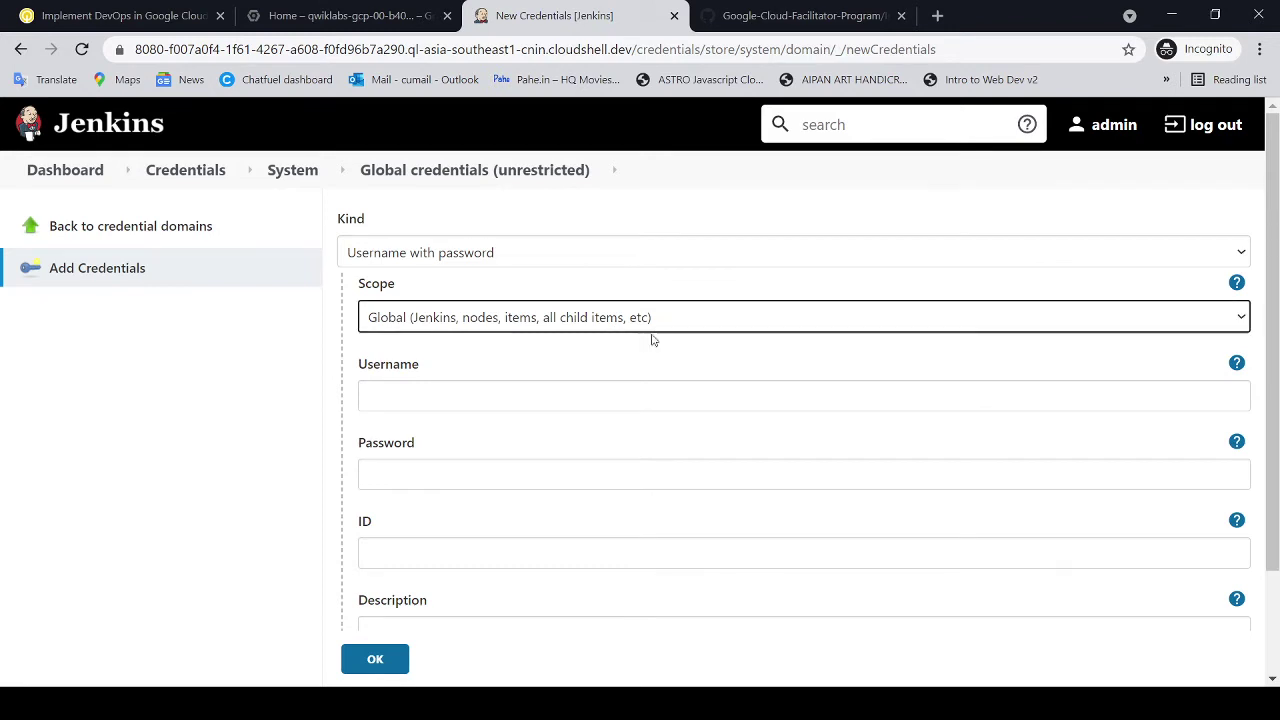
pyautogui.scroll(-1, 665, 370)
pyautogui.scroll(1, 676, 380)
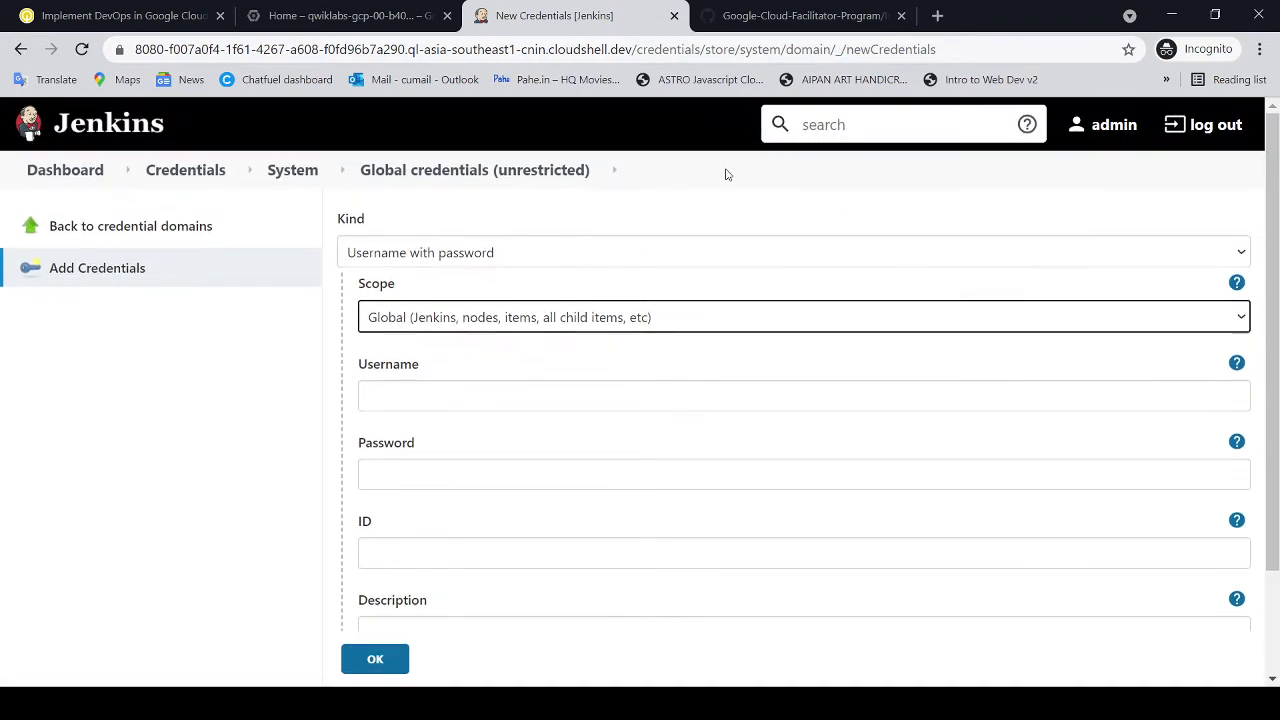
# Step: Confirm the required kind in the GitHub notes, then create a Google Service Account from metadata credential in Jenkins
pyautogui.click(805, 16)
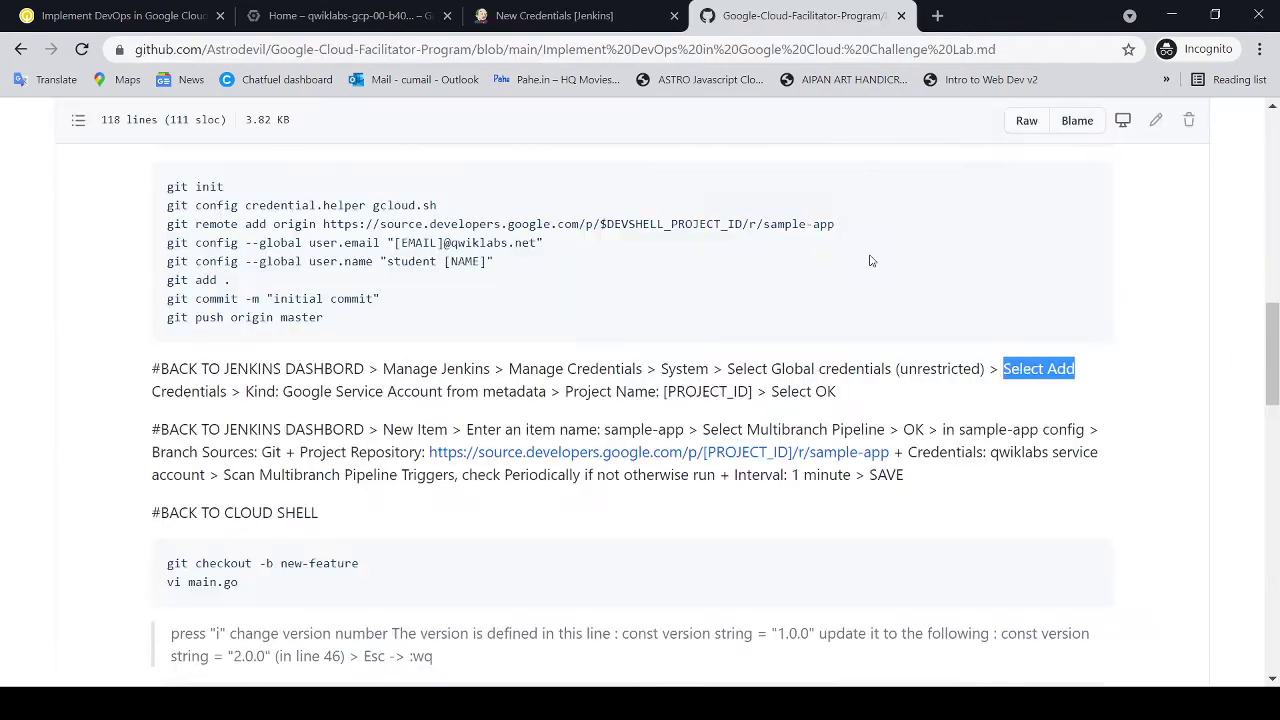
pyautogui.click(365, 392)
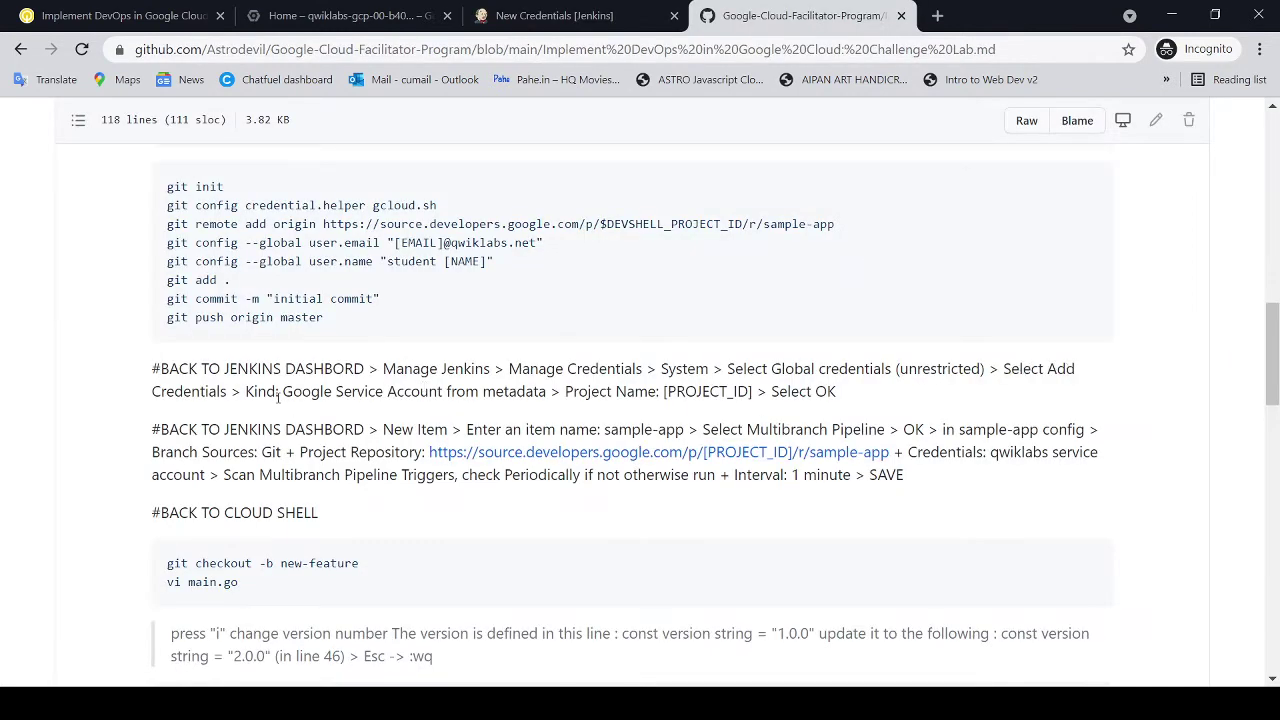
pyautogui.moveTo(249, 391); pyautogui.dragTo(548, 397)
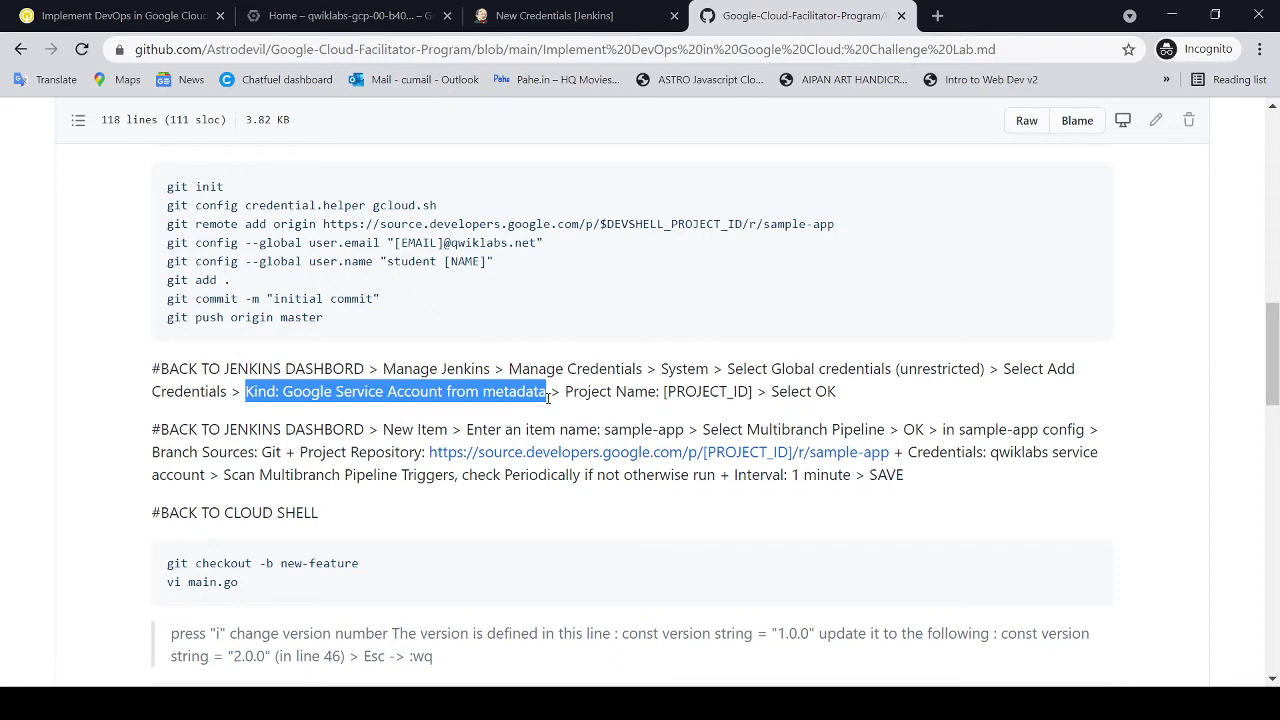
pyautogui.click(579, 27)
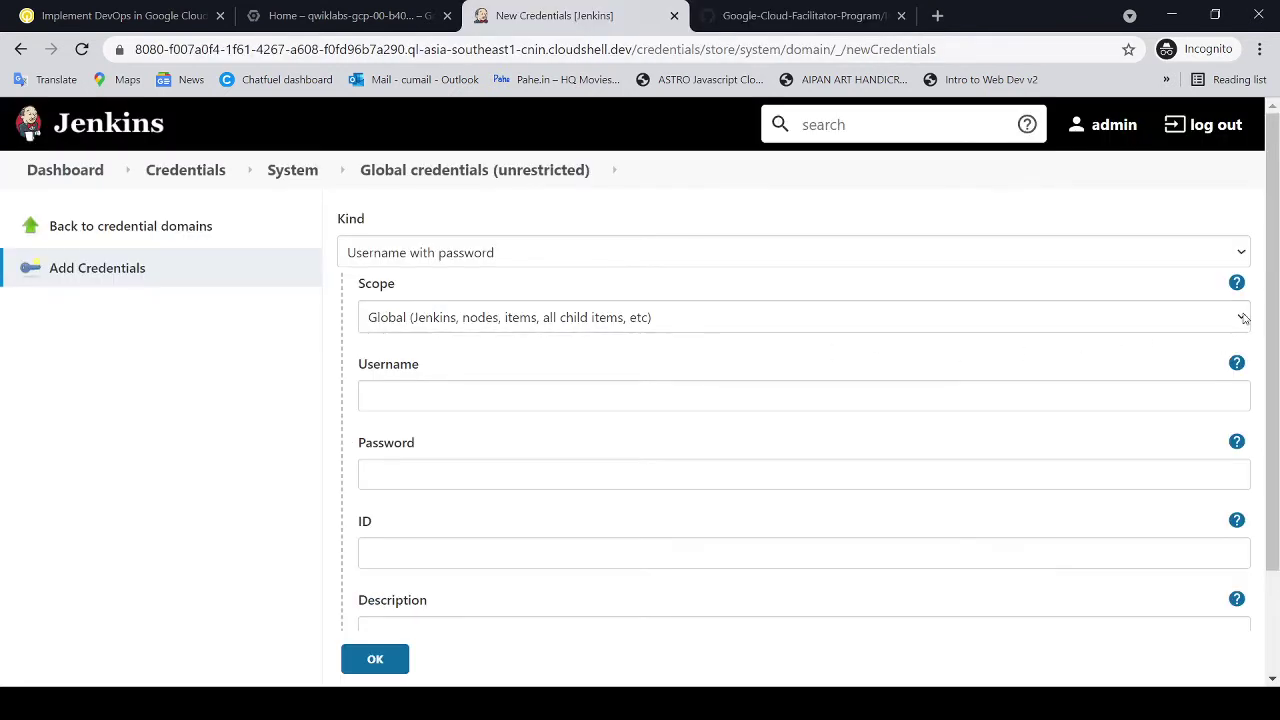
pyautogui.click(971, 395)
pyautogui.scroll(-1, 971, 396)
pyautogui.scroll(1, 967, 395)
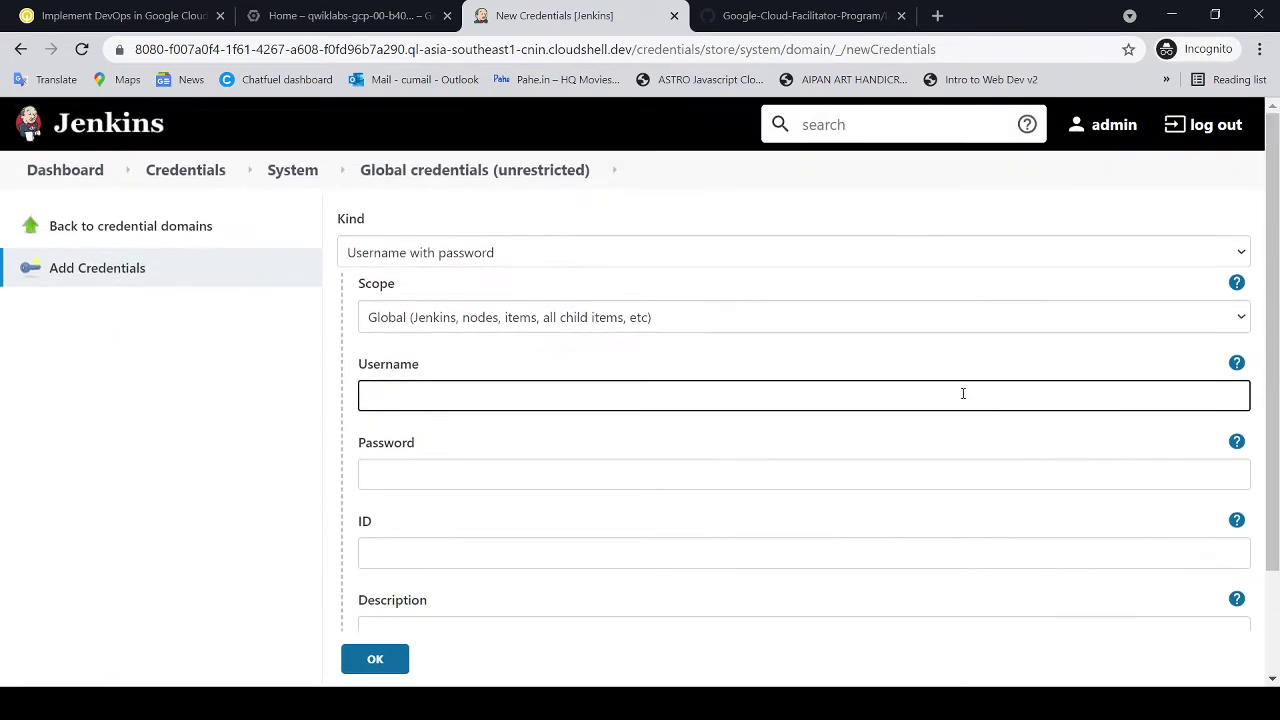
pyautogui.click(478, 265)
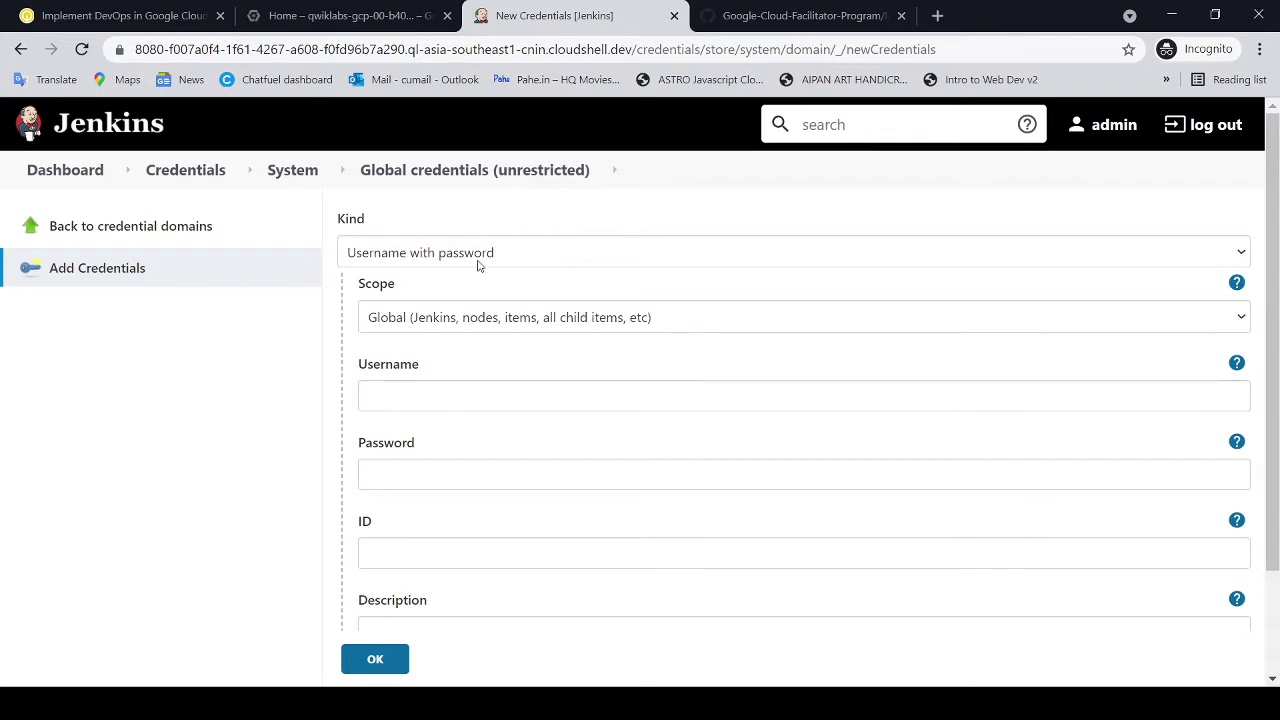
pyautogui.click(497, 318)
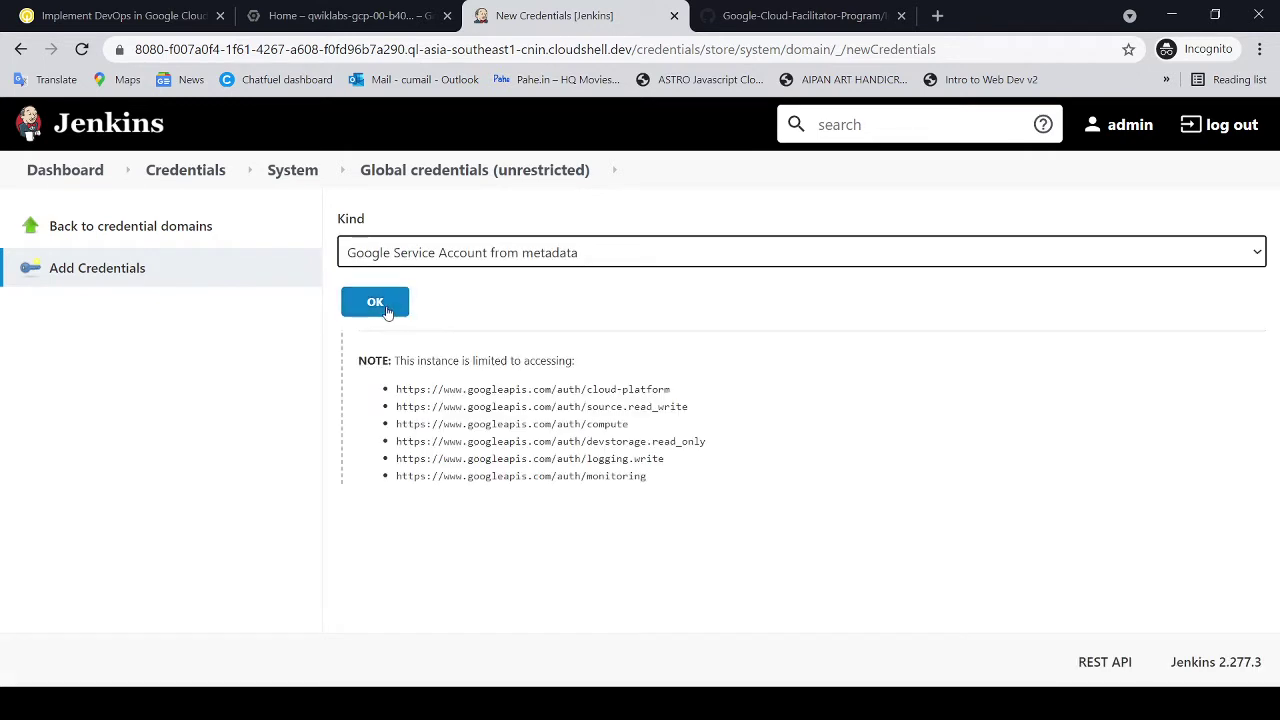
pyautogui.click(374, 535)
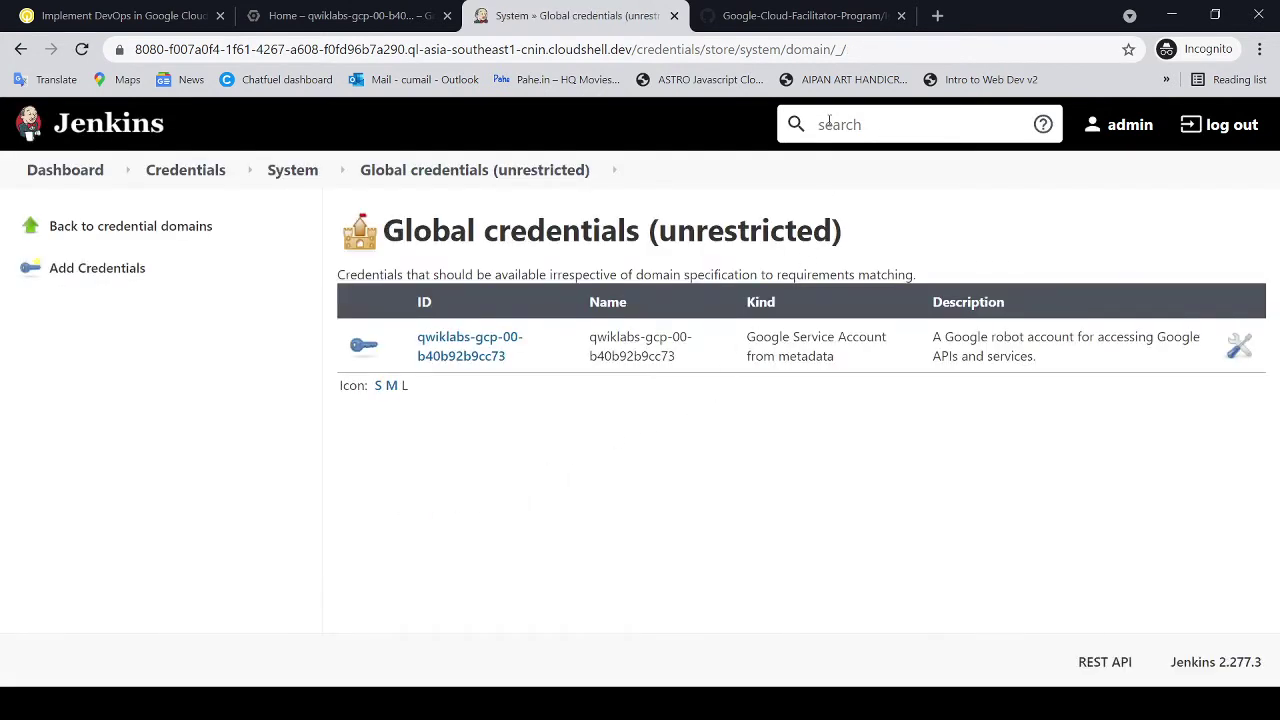
# Step: Read the Project Name instruction in the GitHub notes and check the project name of the new Jenkins credential
pyautogui.click(816, 17)
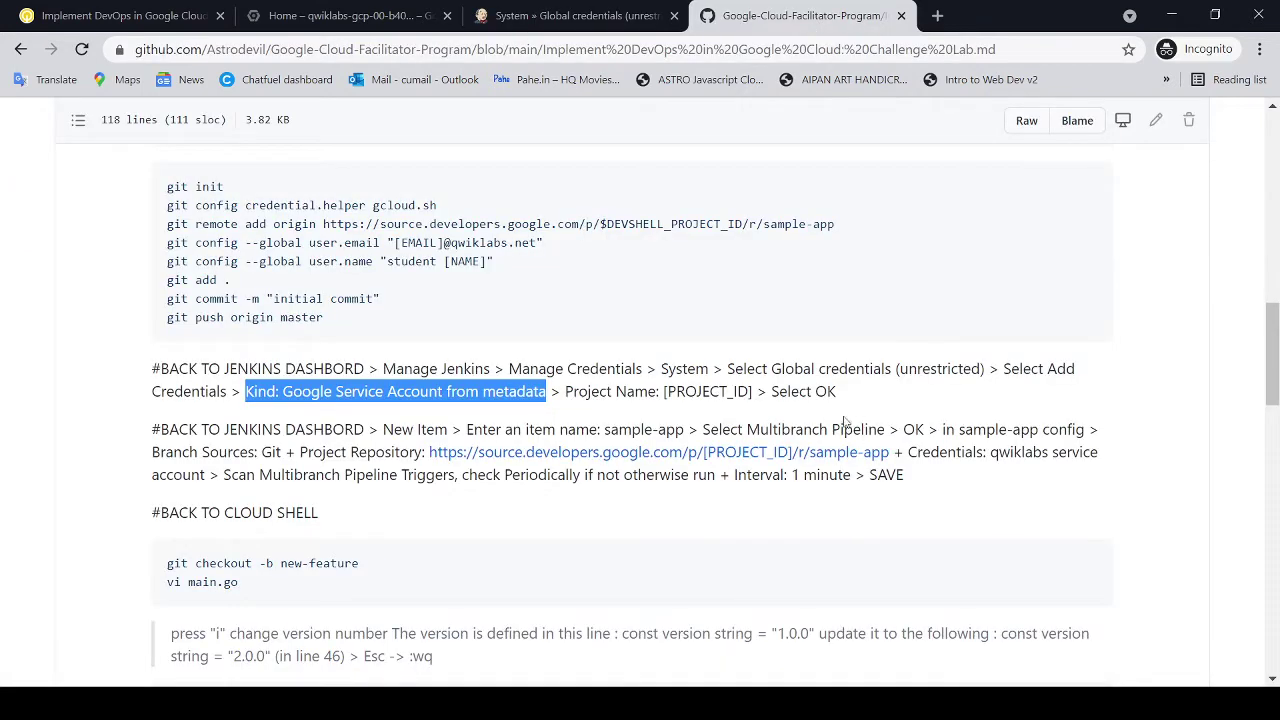
pyautogui.click(636, 392)
pyautogui.moveTo(567, 394); pyautogui.dragTo(764, 394)
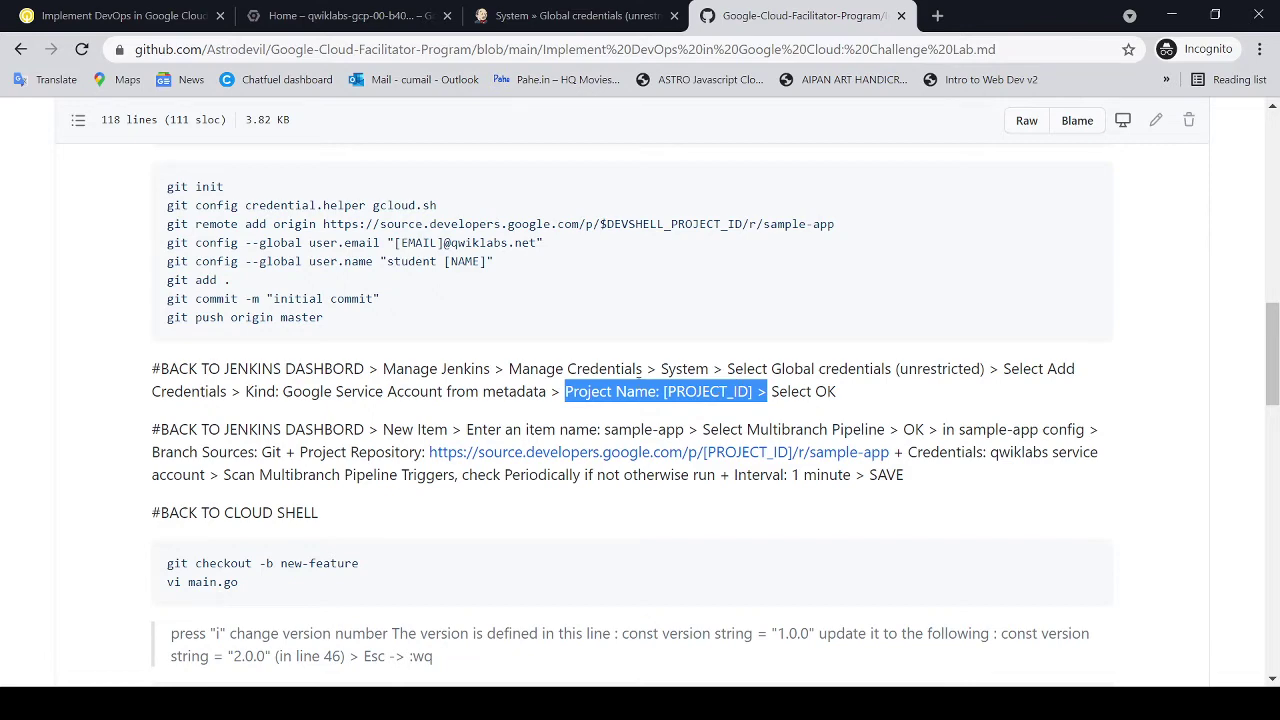
pyautogui.click(580, 16)
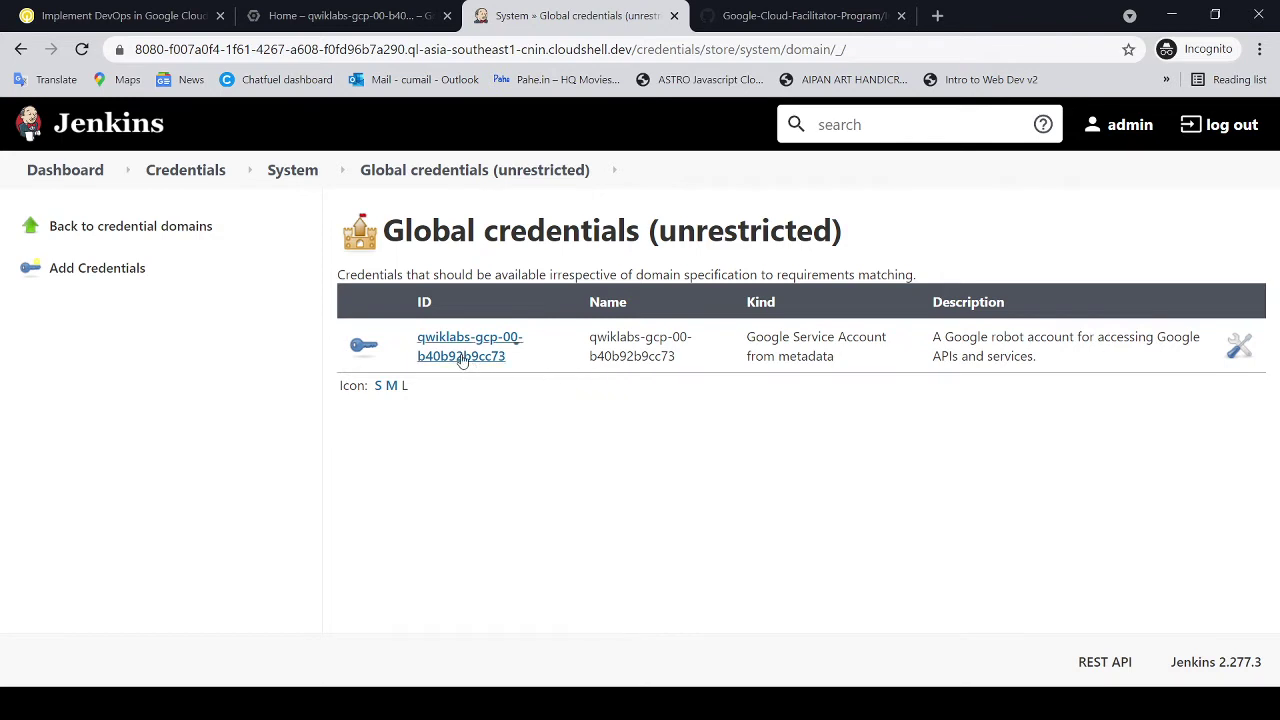
pyautogui.click(517, 347)
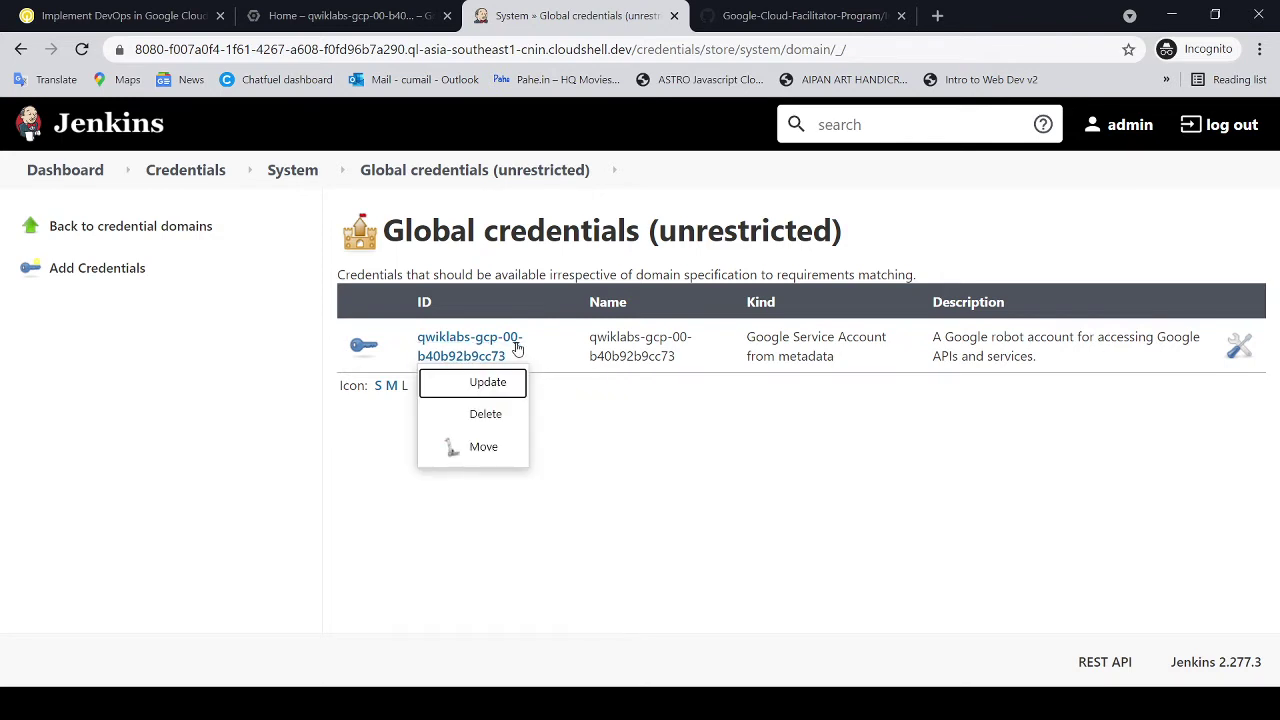
pyautogui.click(487, 384)
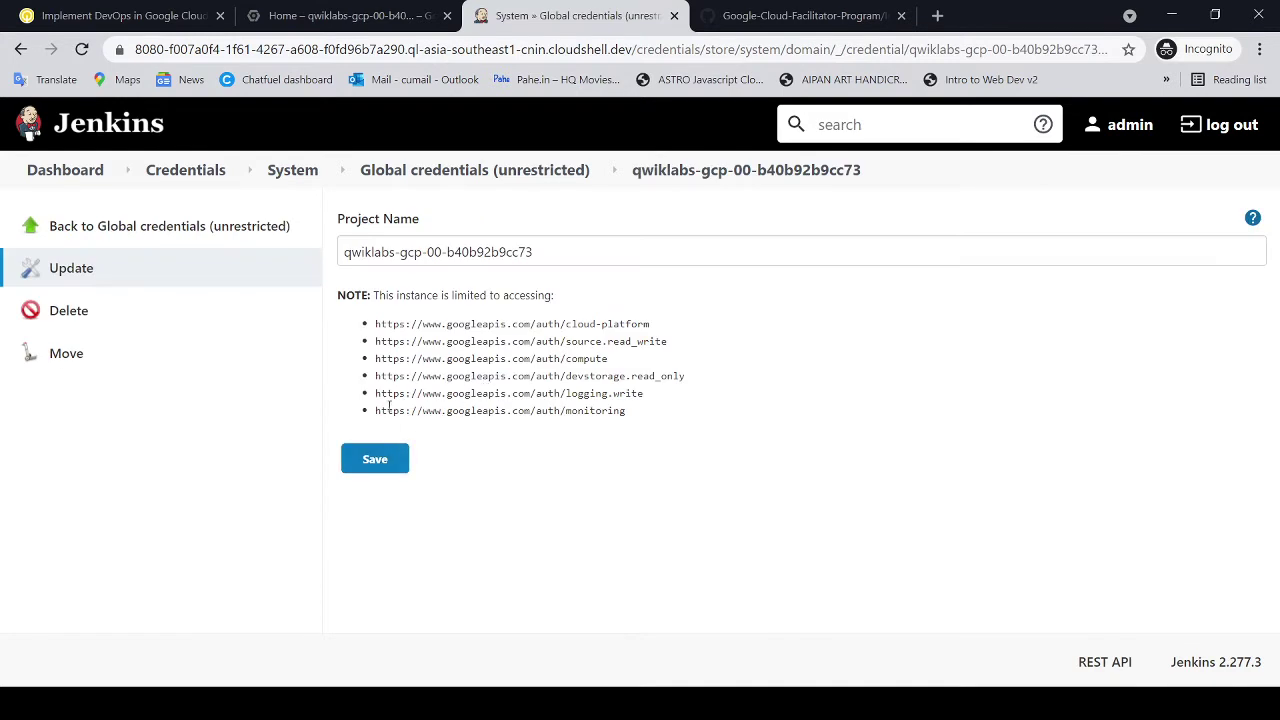
pyautogui.click(135, 273)
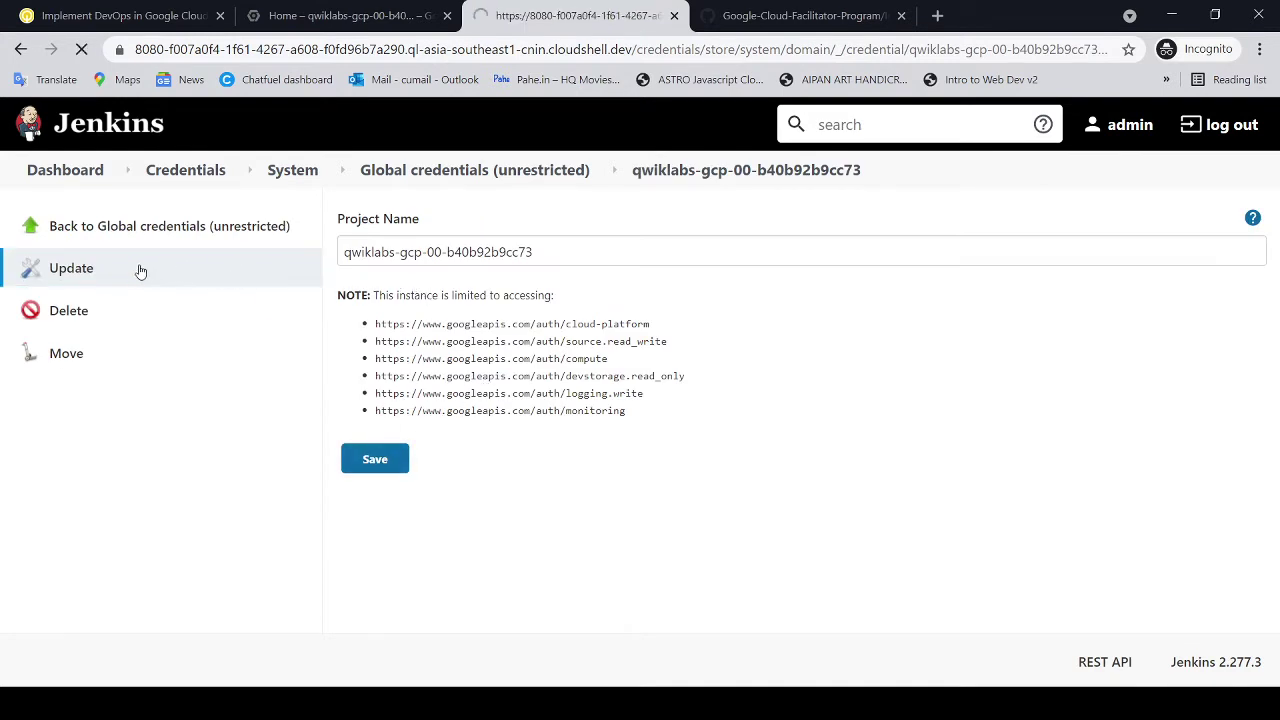
pyautogui.click(205, 232)
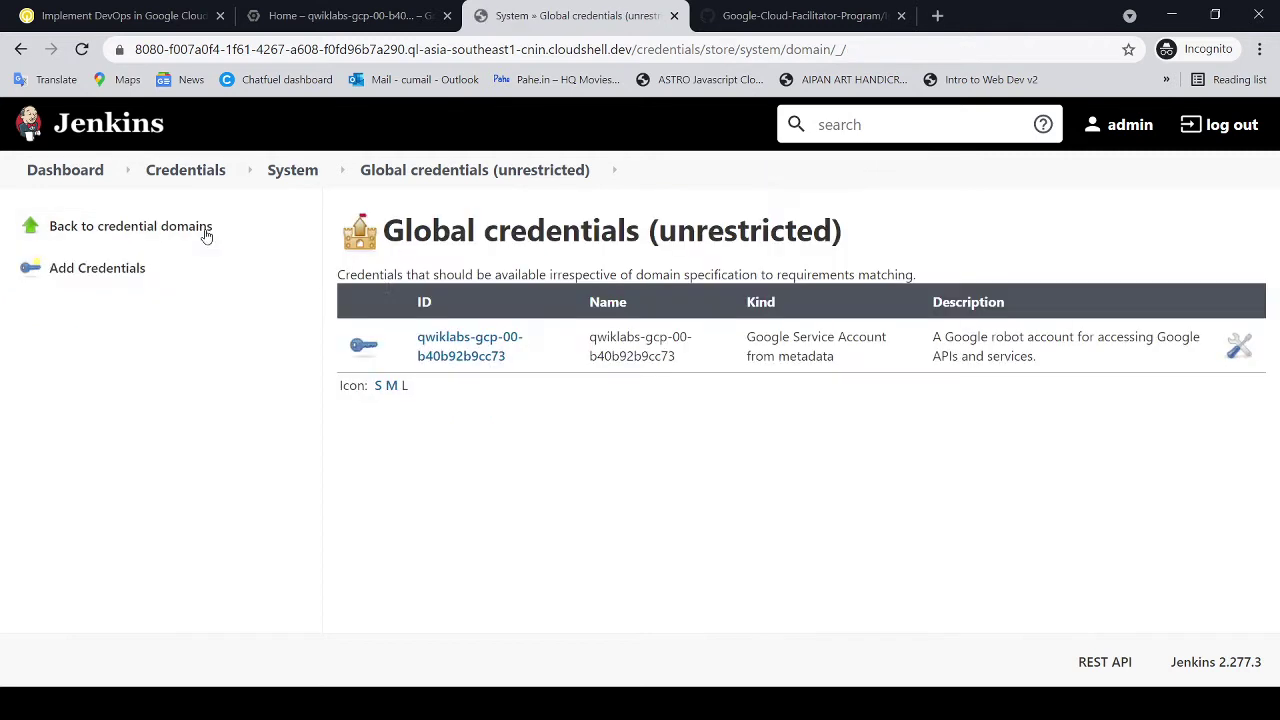
# Step: Delete the Google Service Account from metadata credential and open a blank form for adding another
pyautogui.click(517, 350)
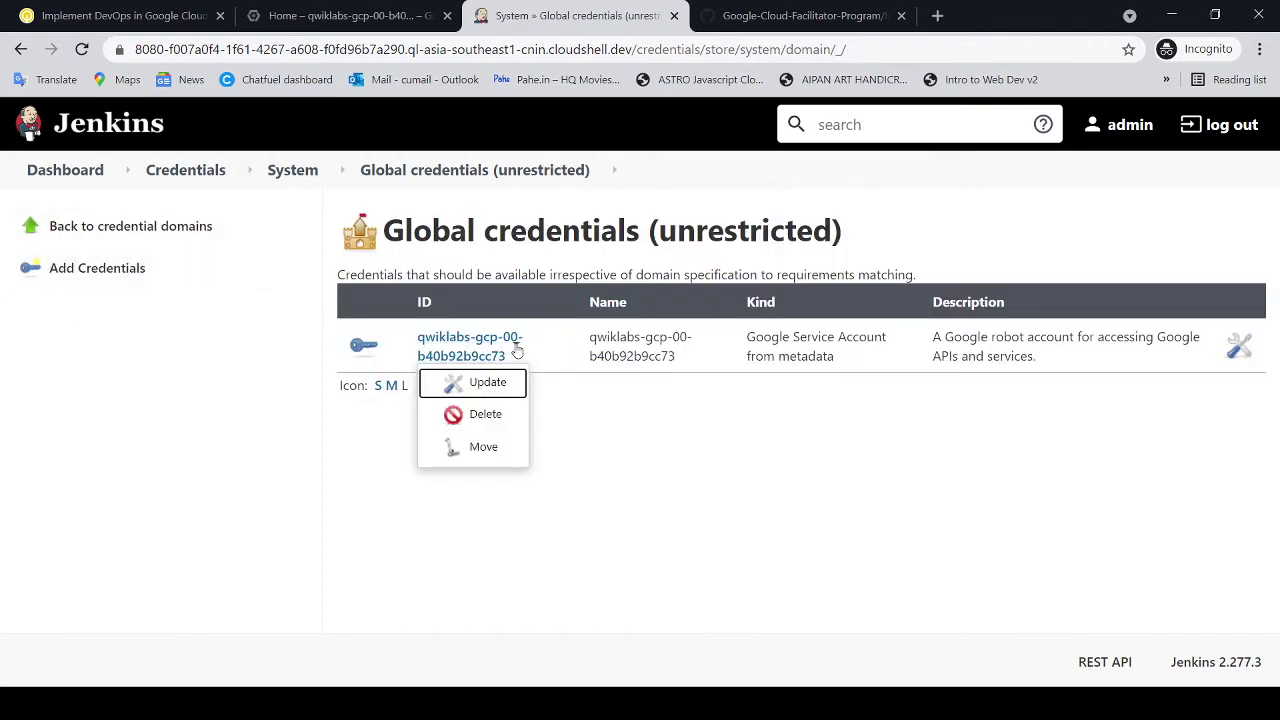
pyautogui.click(465, 412)
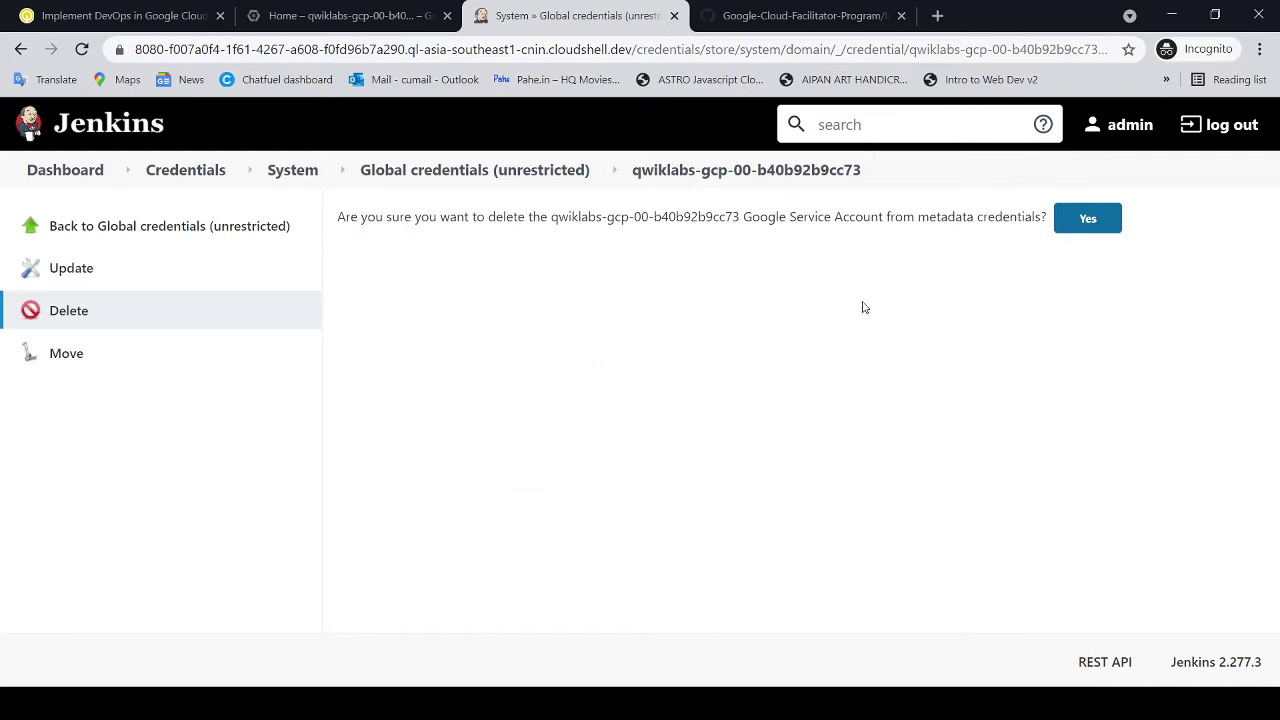
pyautogui.click(1088, 224)
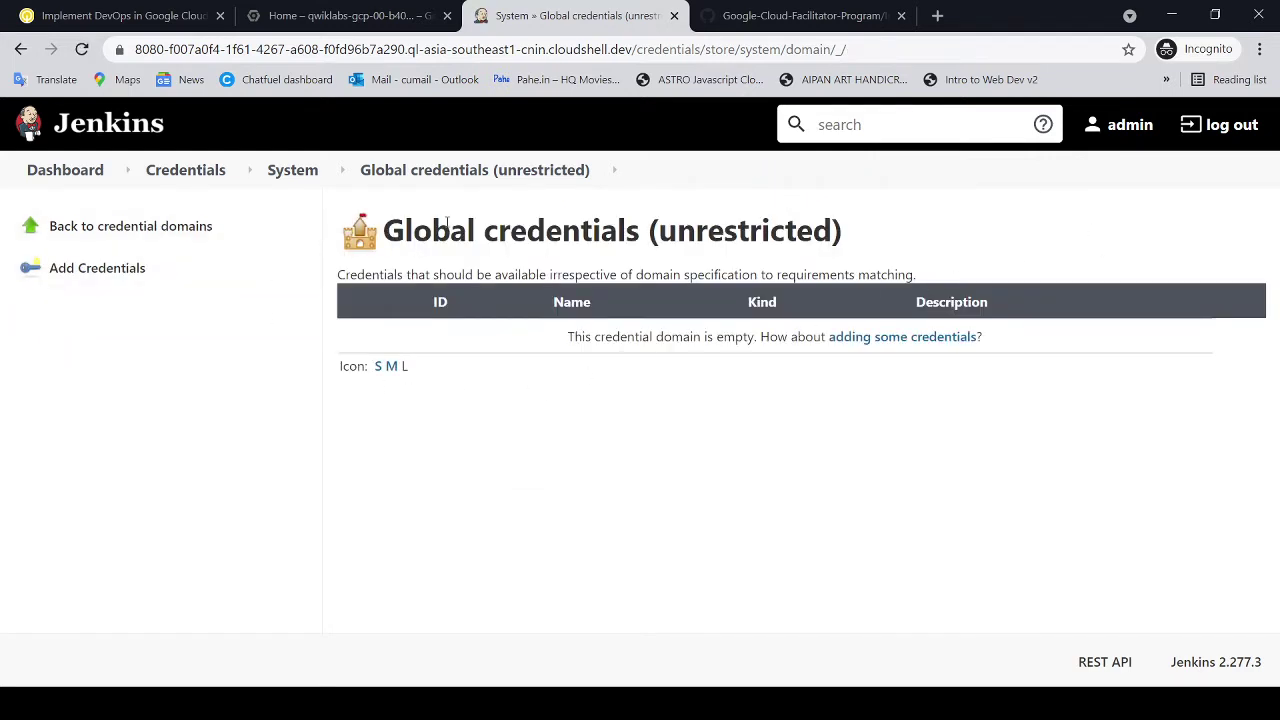
pyautogui.click(855, 338)
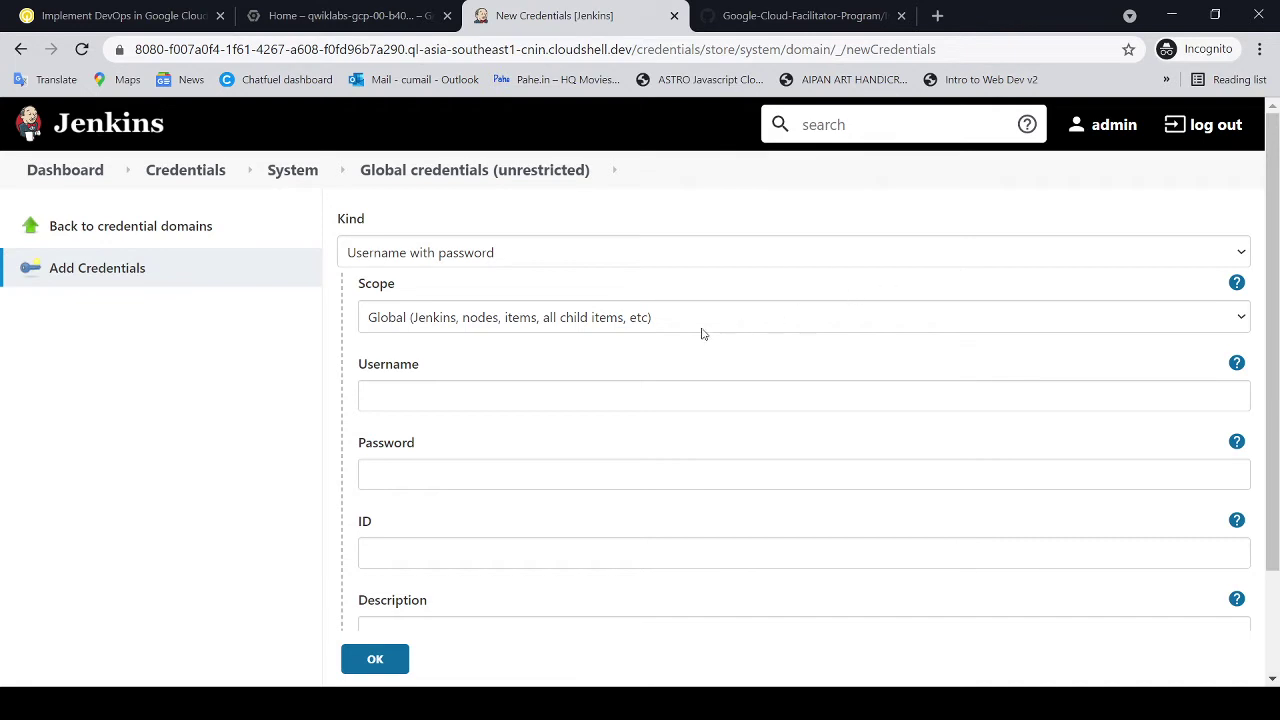
# Step: Create a Google Service Account from metadata credential in Jenkins, then check the Select OK instruction in the GitHub notes
pyautogui.click(598, 320)
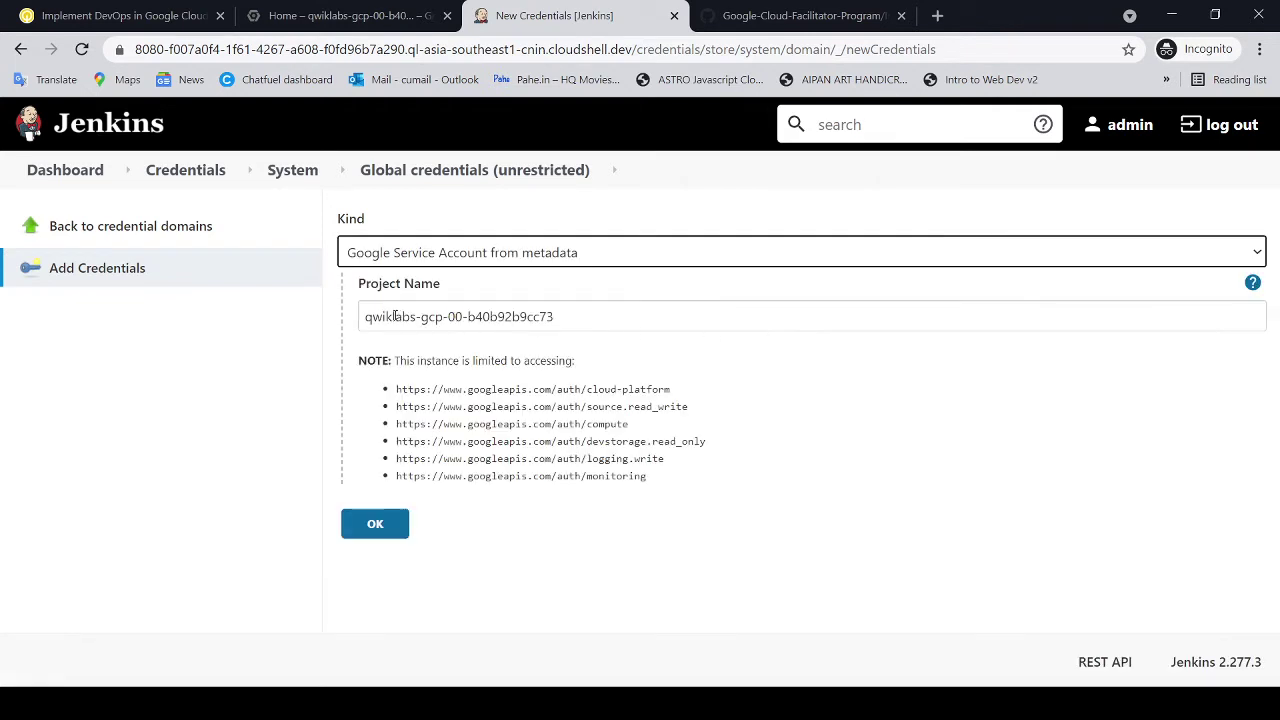
pyautogui.click(402, 522)
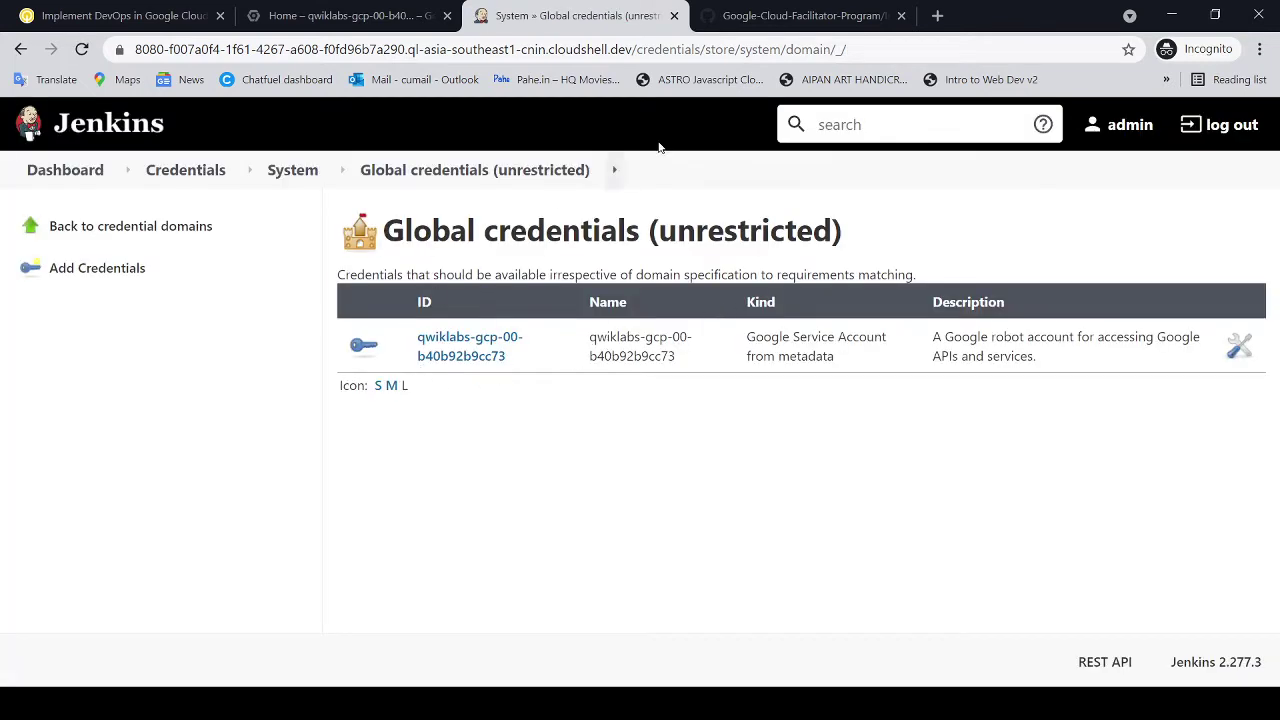
pyautogui.click(782, 22)
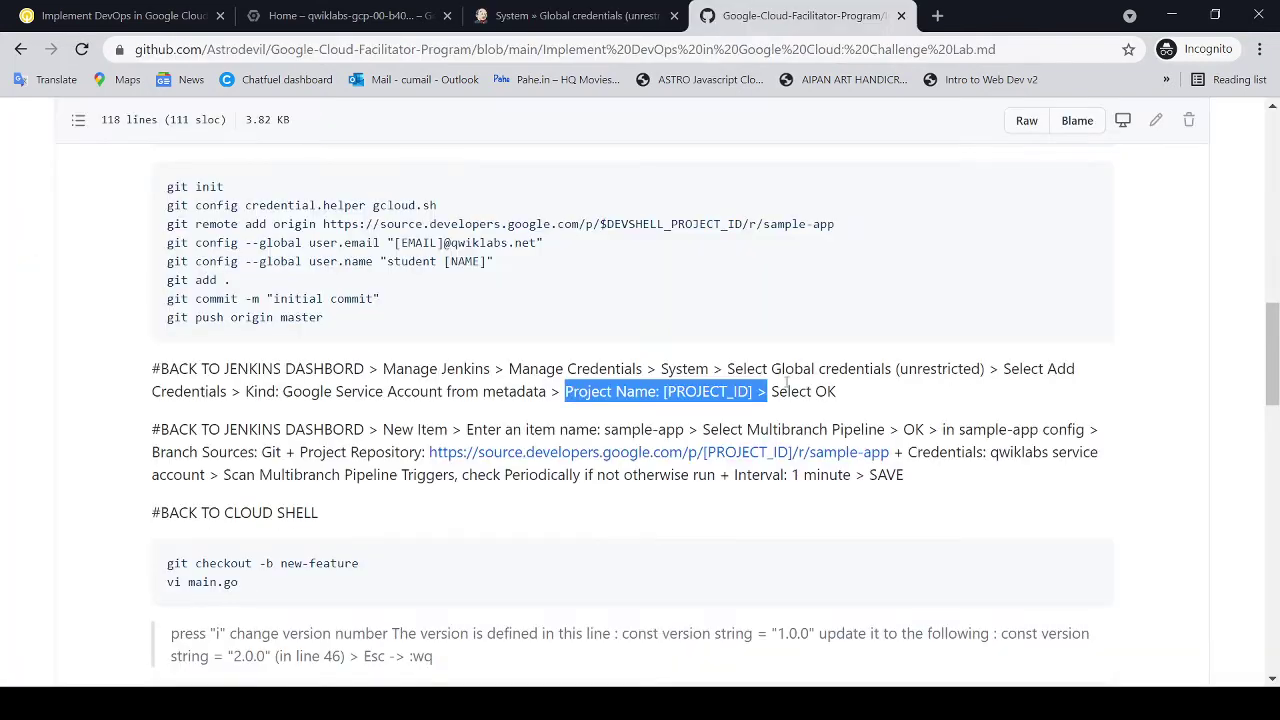
pyautogui.click(856, 405)
pyautogui.moveTo(750, 391); pyautogui.dragTo(893, 392)
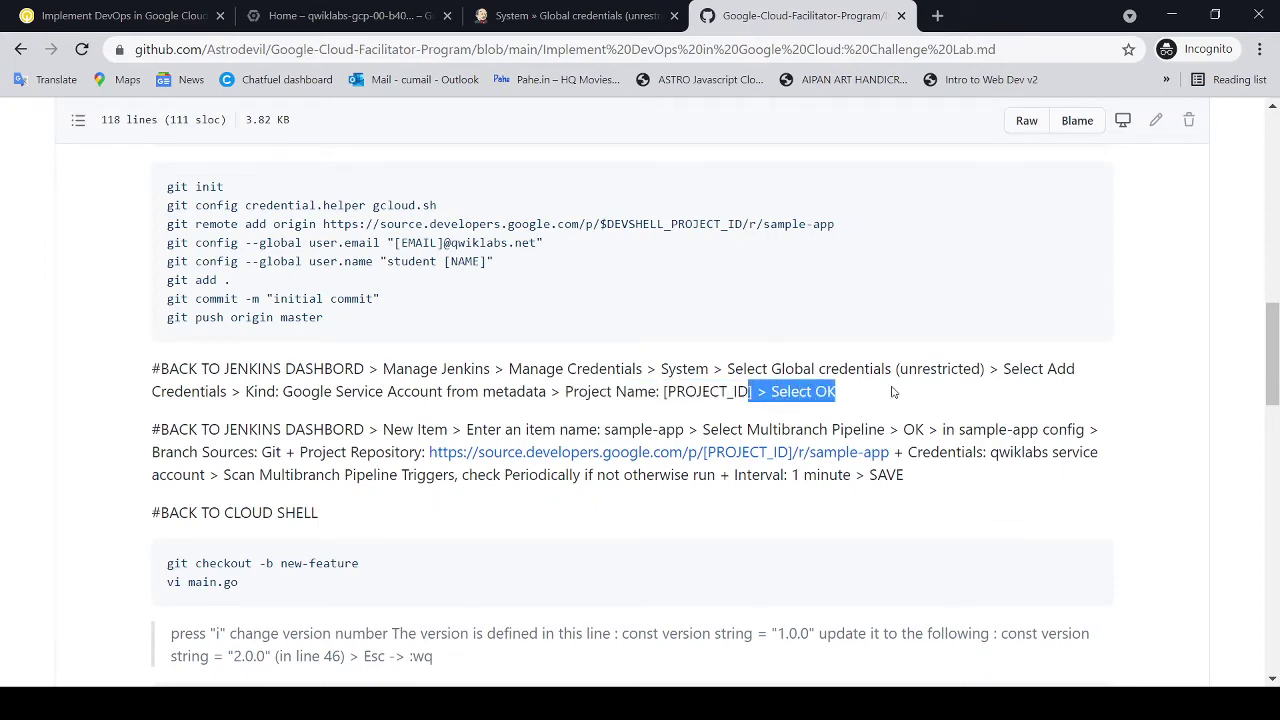
# Step: Read the New Item instruction in the GitHub notes and open a new item form from the Jenkins dashboard
pyautogui.scroll(-1, 893, 392)
pyautogui.scroll(-1, 893, 392)
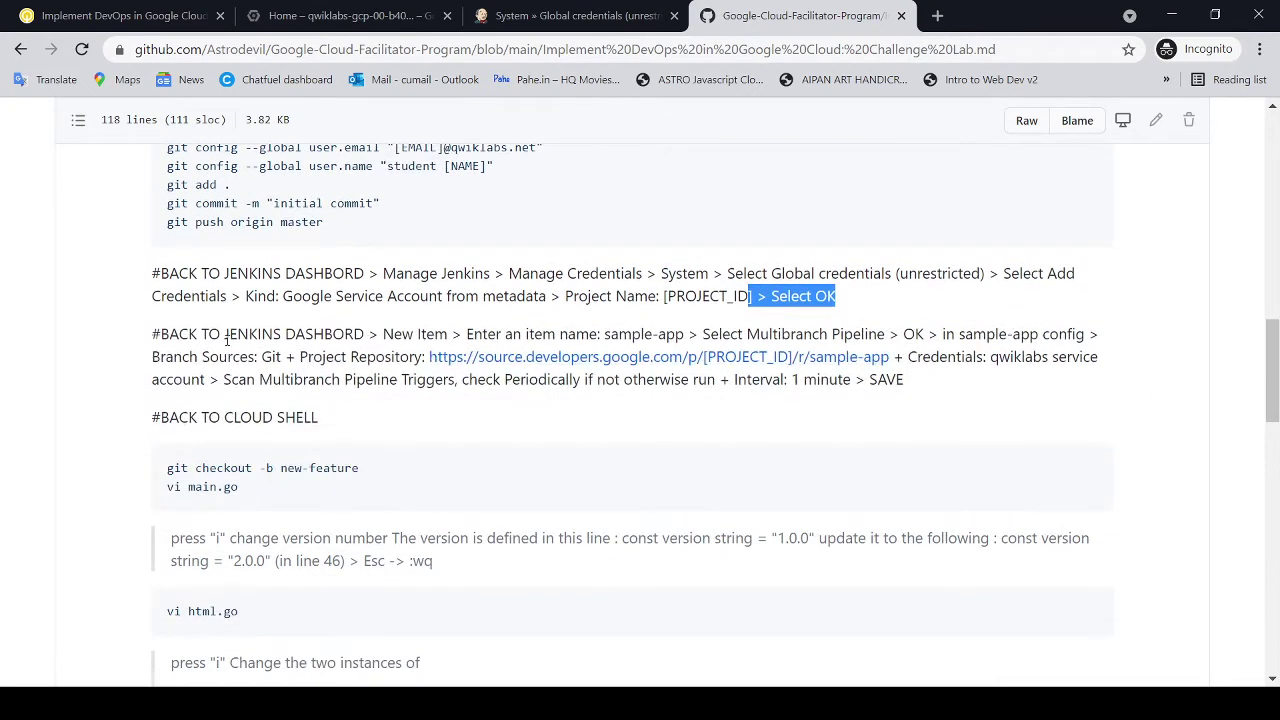
pyautogui.moveTo(190, 334); pyautogui.dragTo(653, 324)
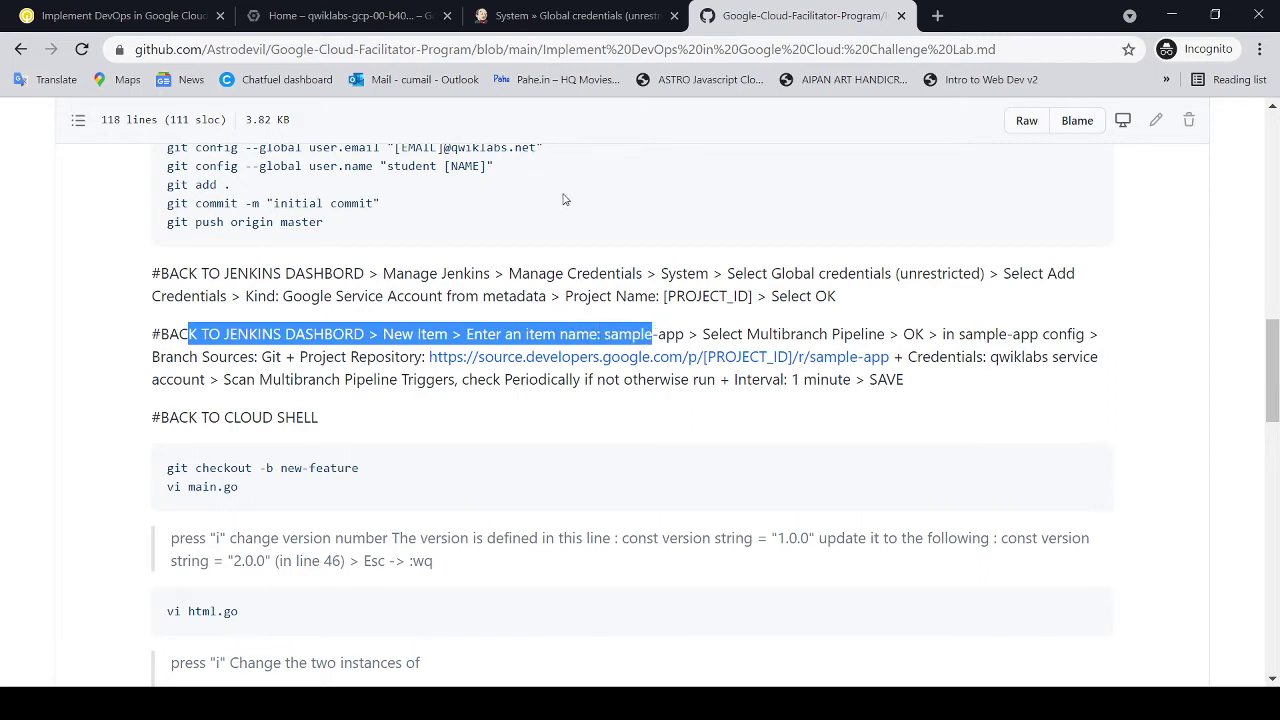
pyautogui.click(570, 16)
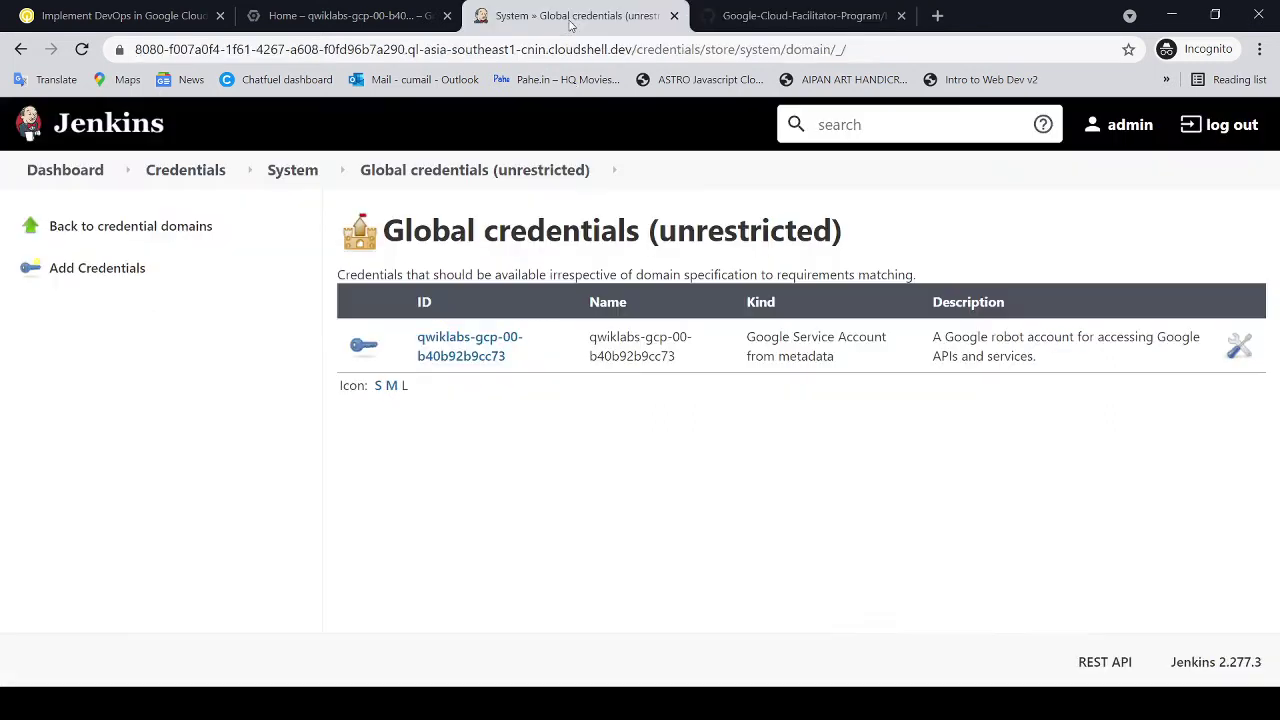
pyautogui.click(70, 177)
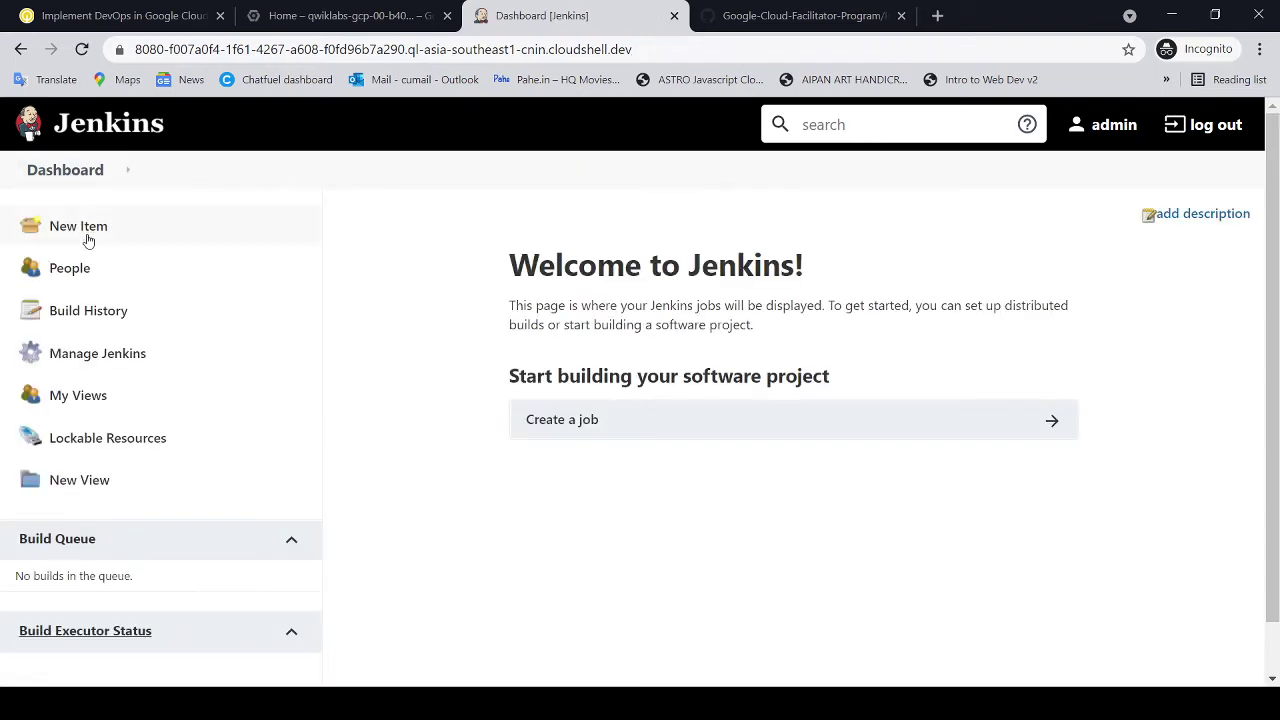
pyautogui.click(87, 238)
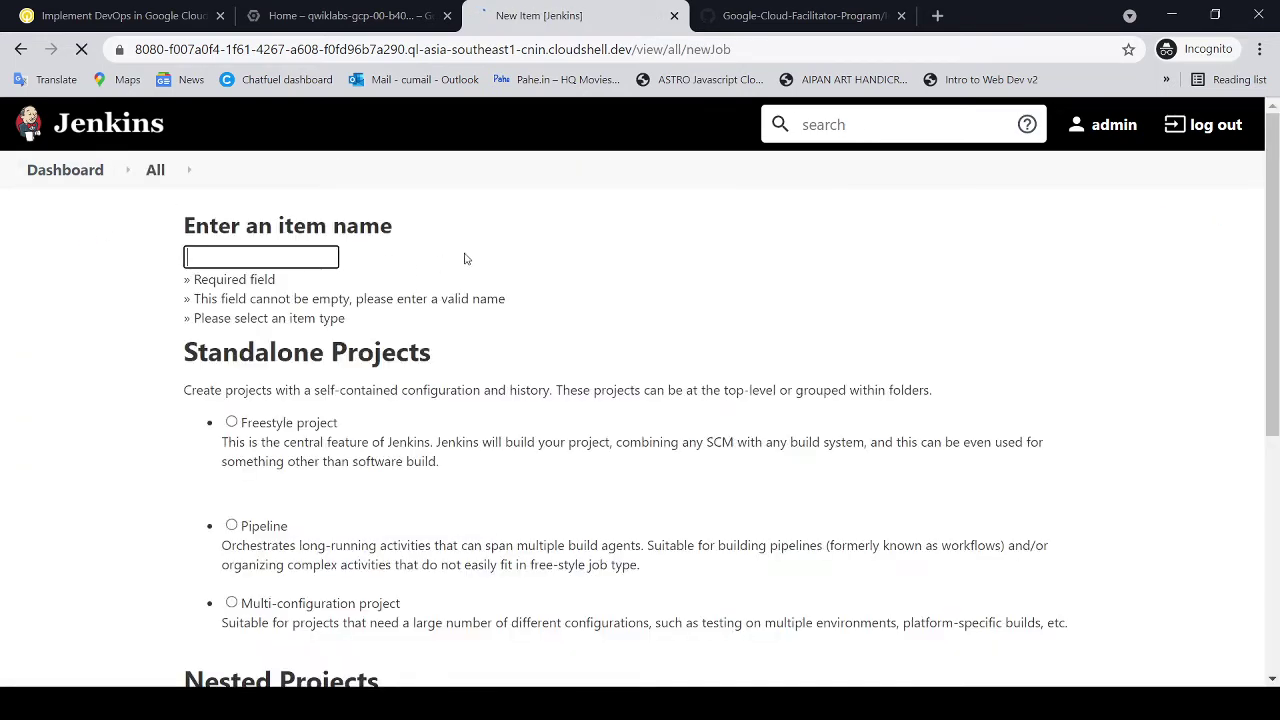
# Step: Copy the item name sample-app from the GitHub notes and enter it as the new Jenkins item's name
pyautogui.click(770, 16)
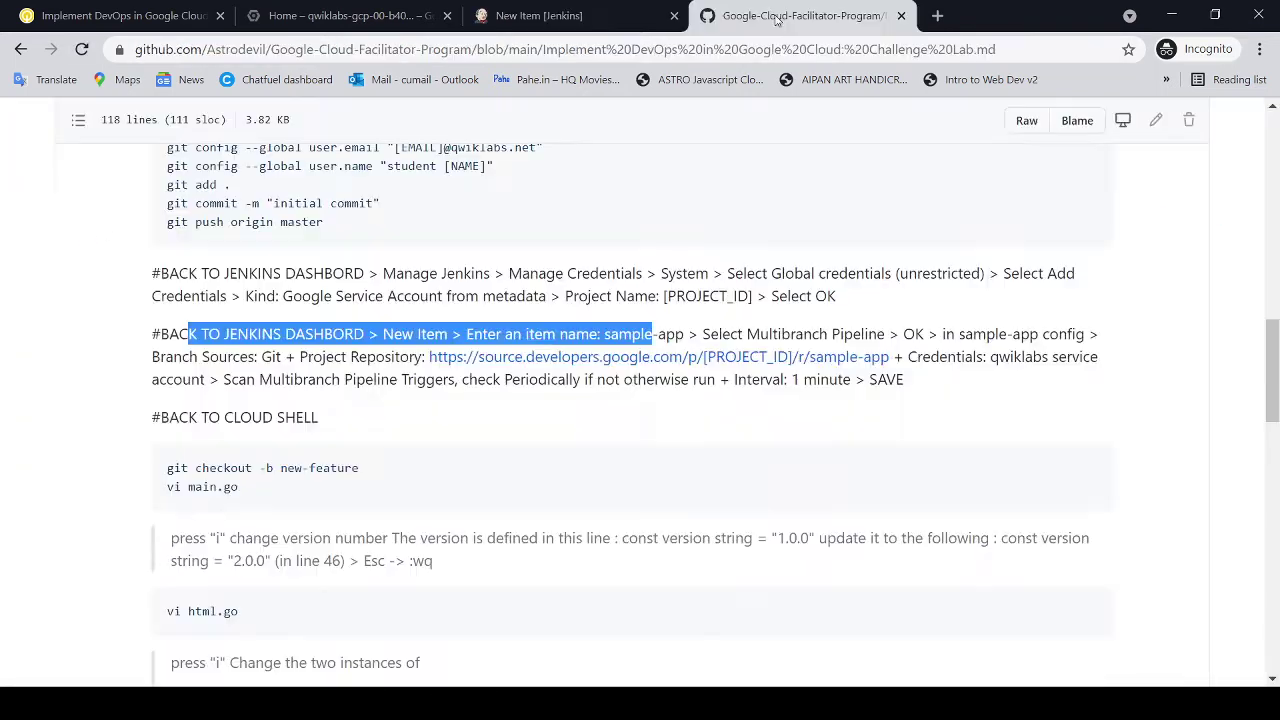
pyautogui.click(753, 296)
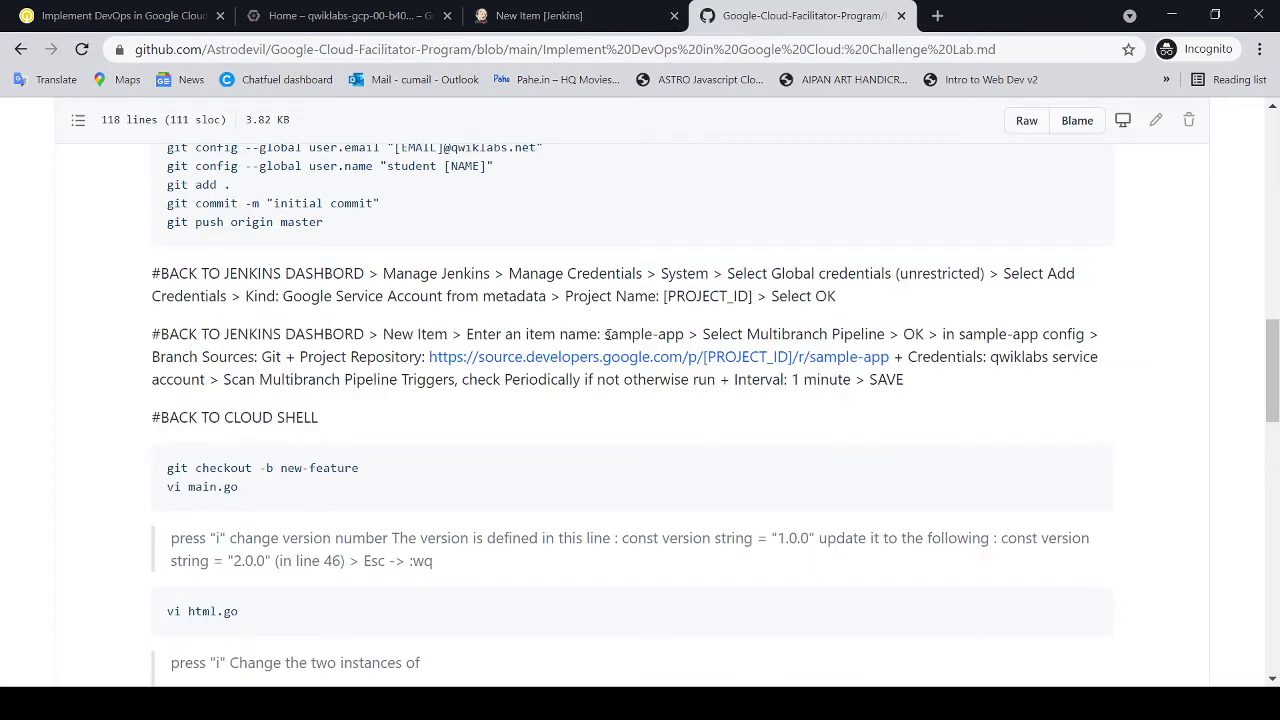
pyautogui.moveTo(605, 334); pyautogui.dragTo(685, 336)
pyautogui.hotkey('ctrl', 'c')
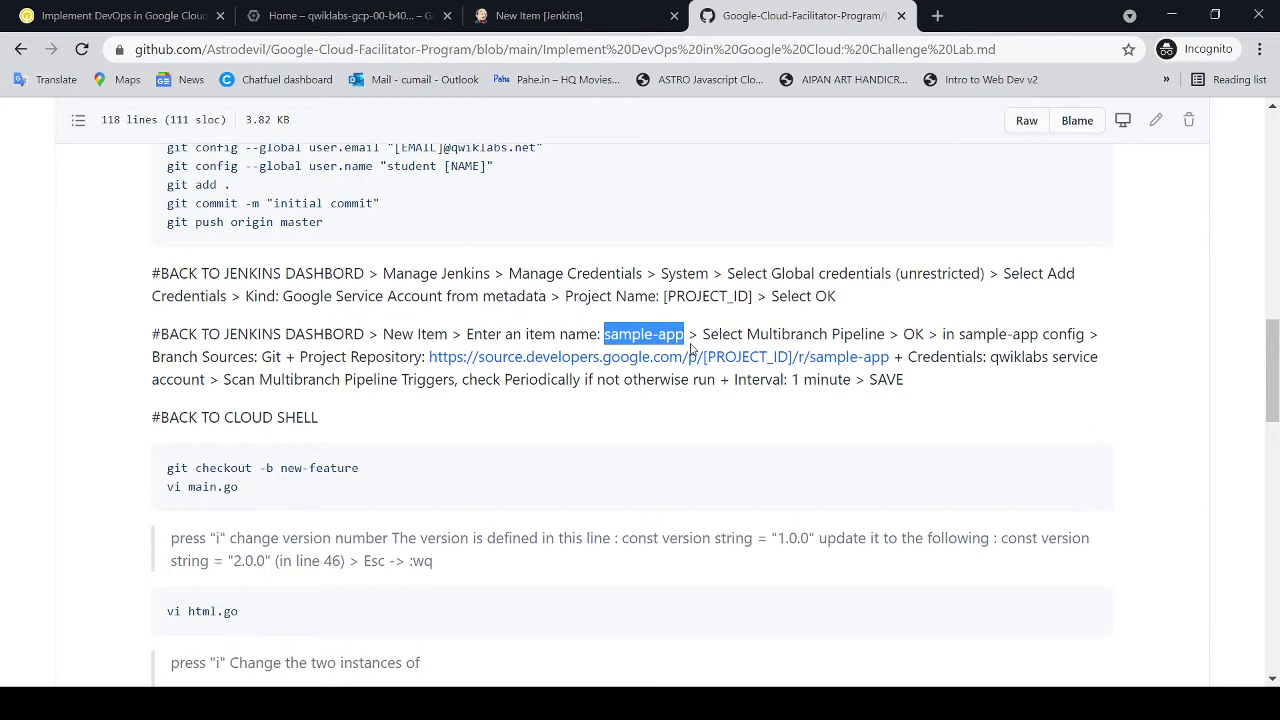
pyautogui.click(578, 18)
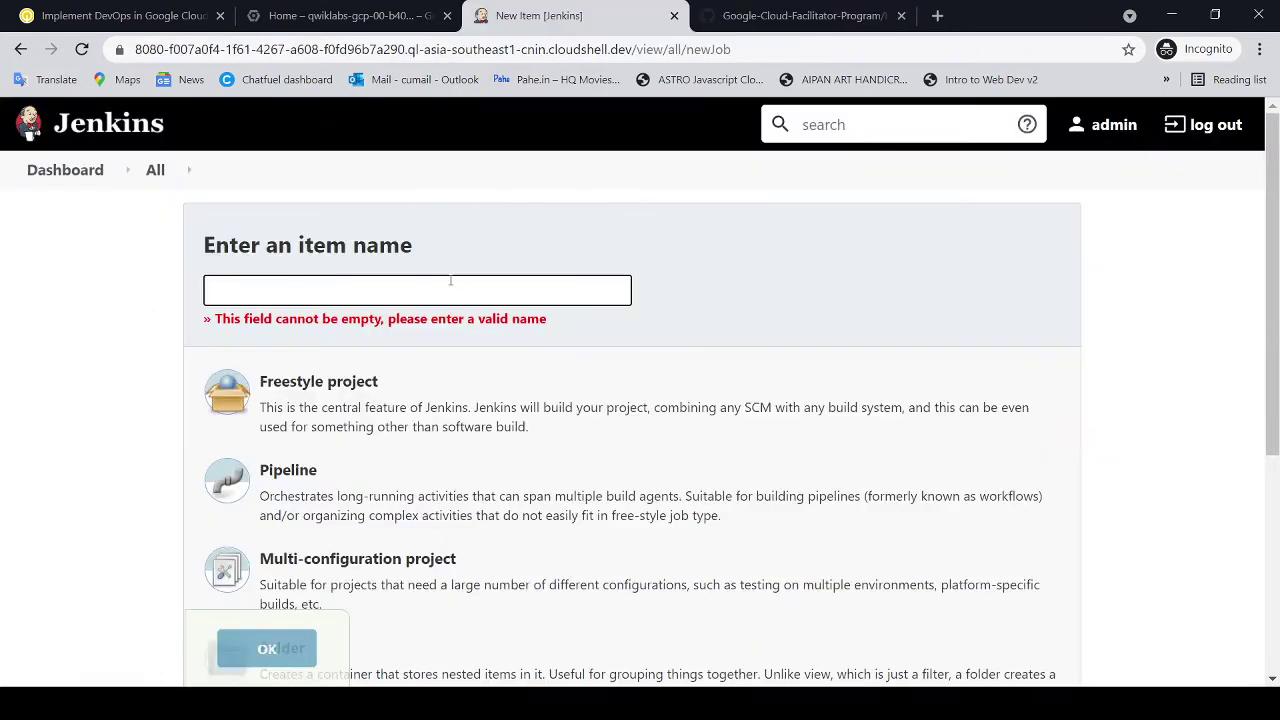
pyautogui.hotkey('ctrl', 'v')
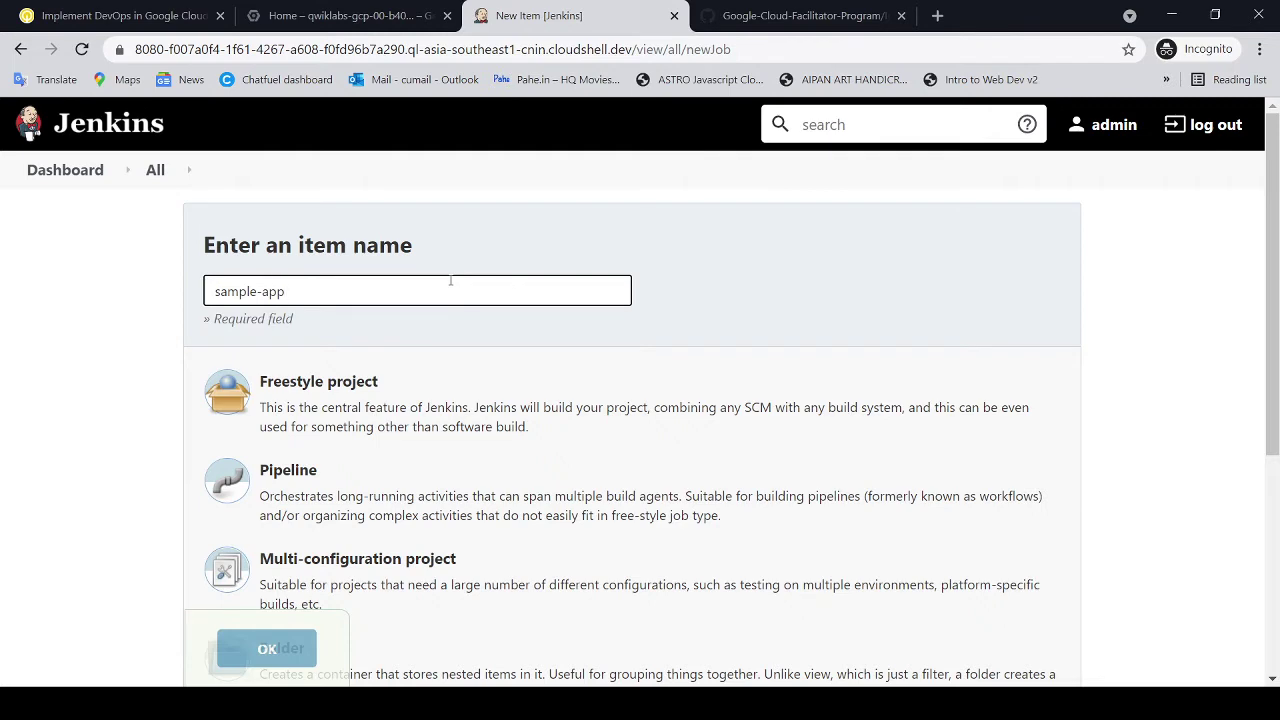
# Step: Check the item type in the GitHub notes, then create sample-app as a Multibranch Pipeline in Jenkins
pyautogui.click(790, 16)
pyautogui.moveTo(703, 334); pyautogui.dragTo(922, 334)
pyautogui.click(905, 334)
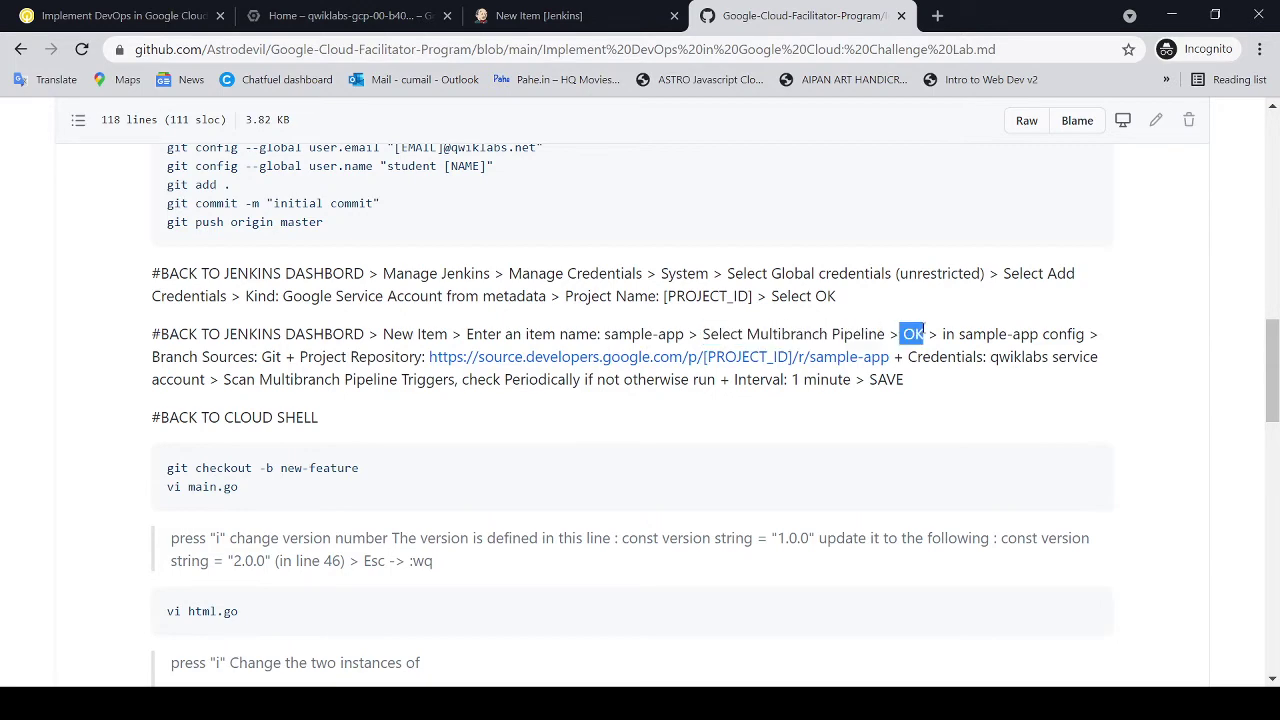
pyautogui.click(558, 20)
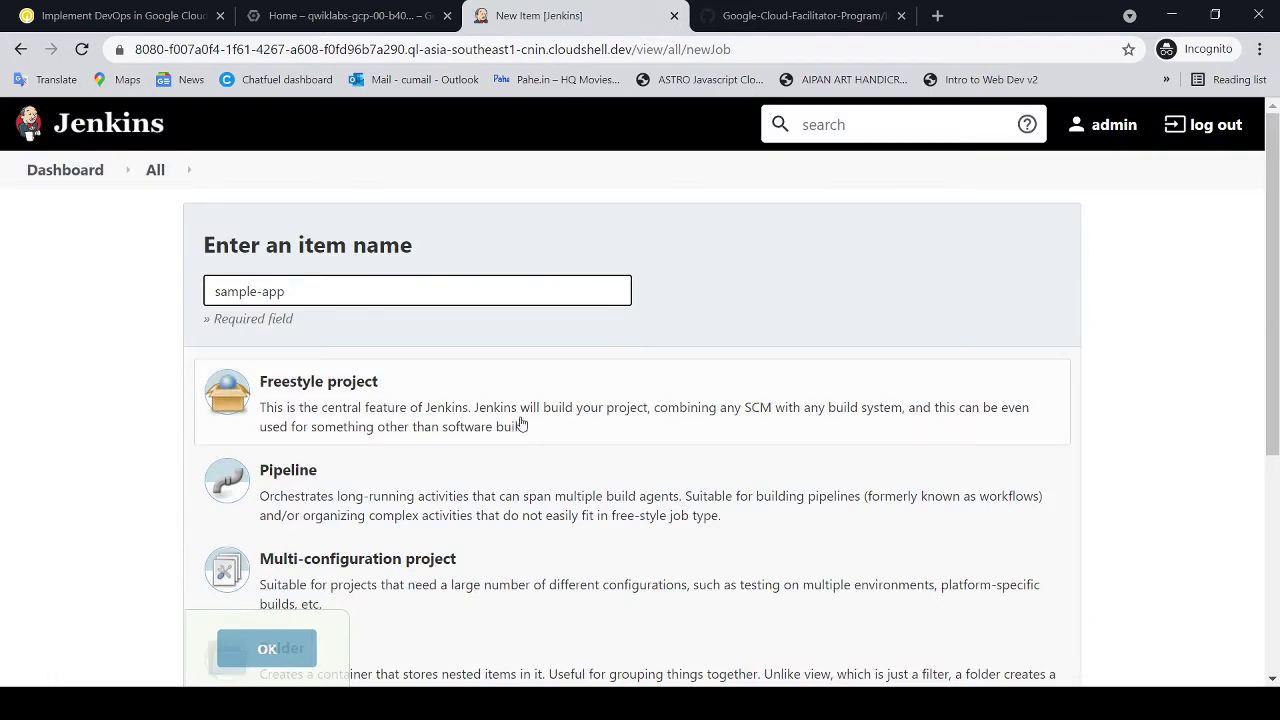
pyautogui.scroll(-3, 514, 416)
pyautogui.scroll(-1, 514, 416)
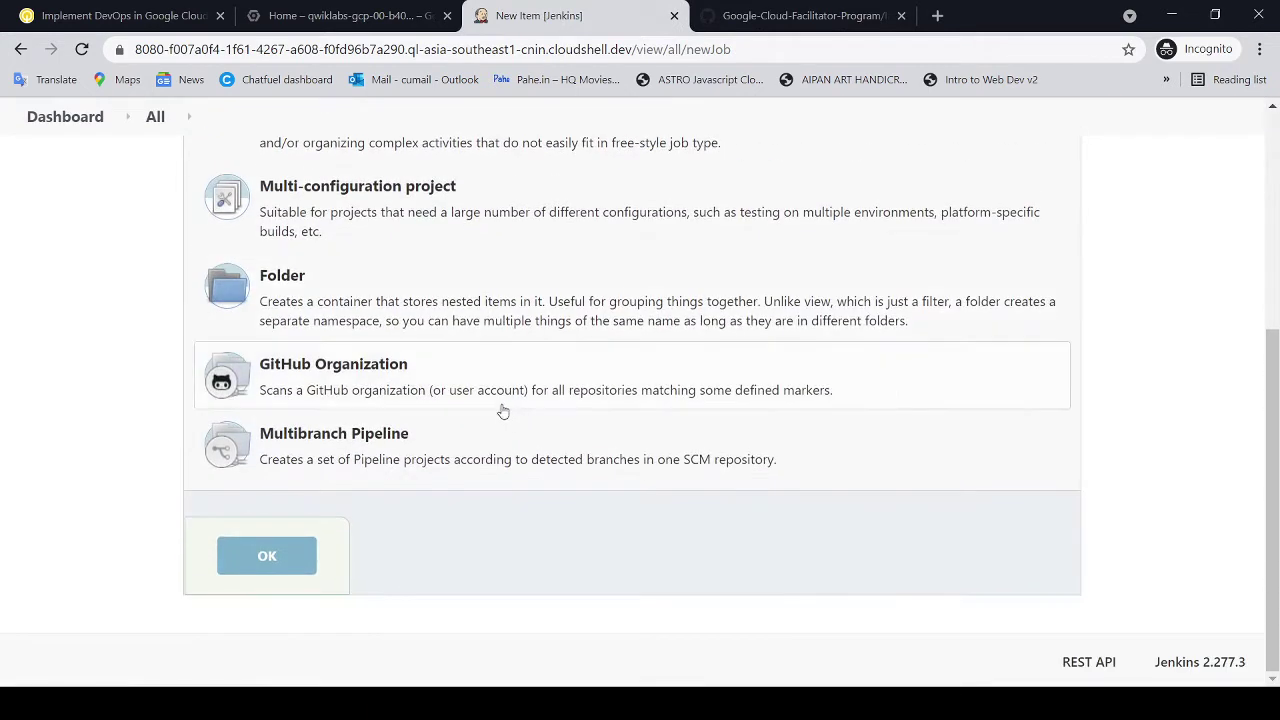
pyautogui.click(400, 430)
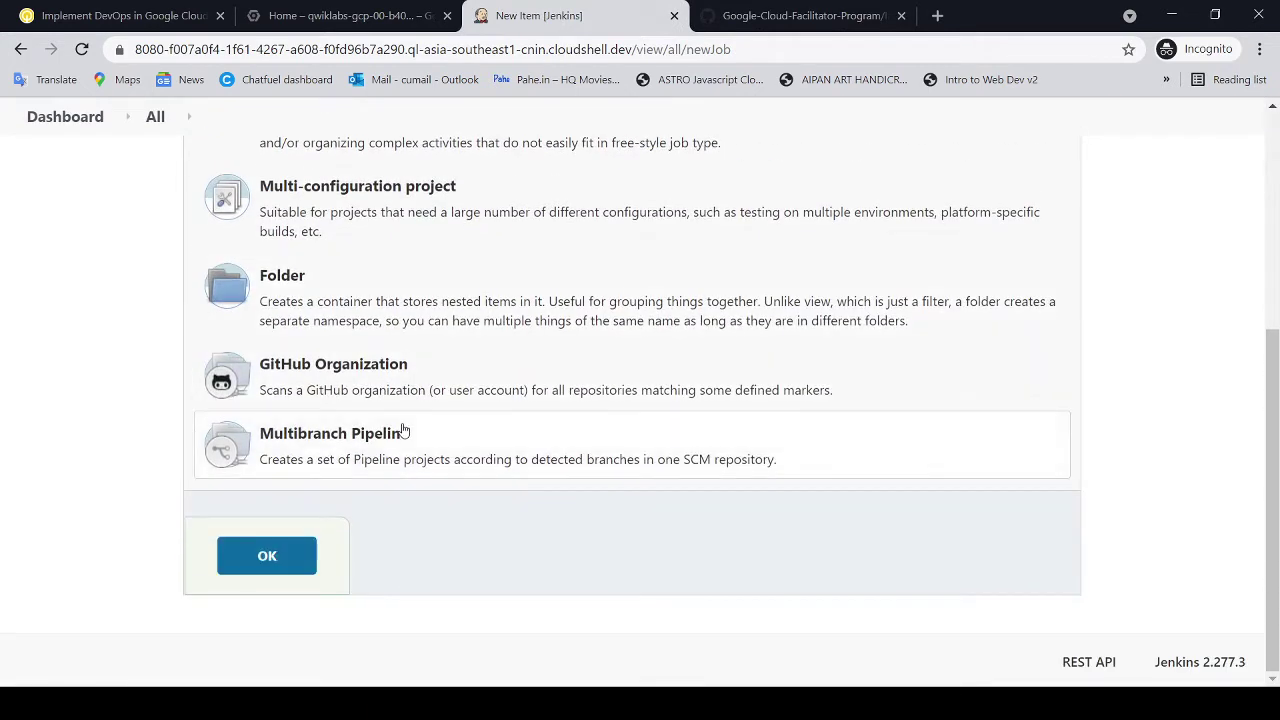
pyautogui.click(268, 545)
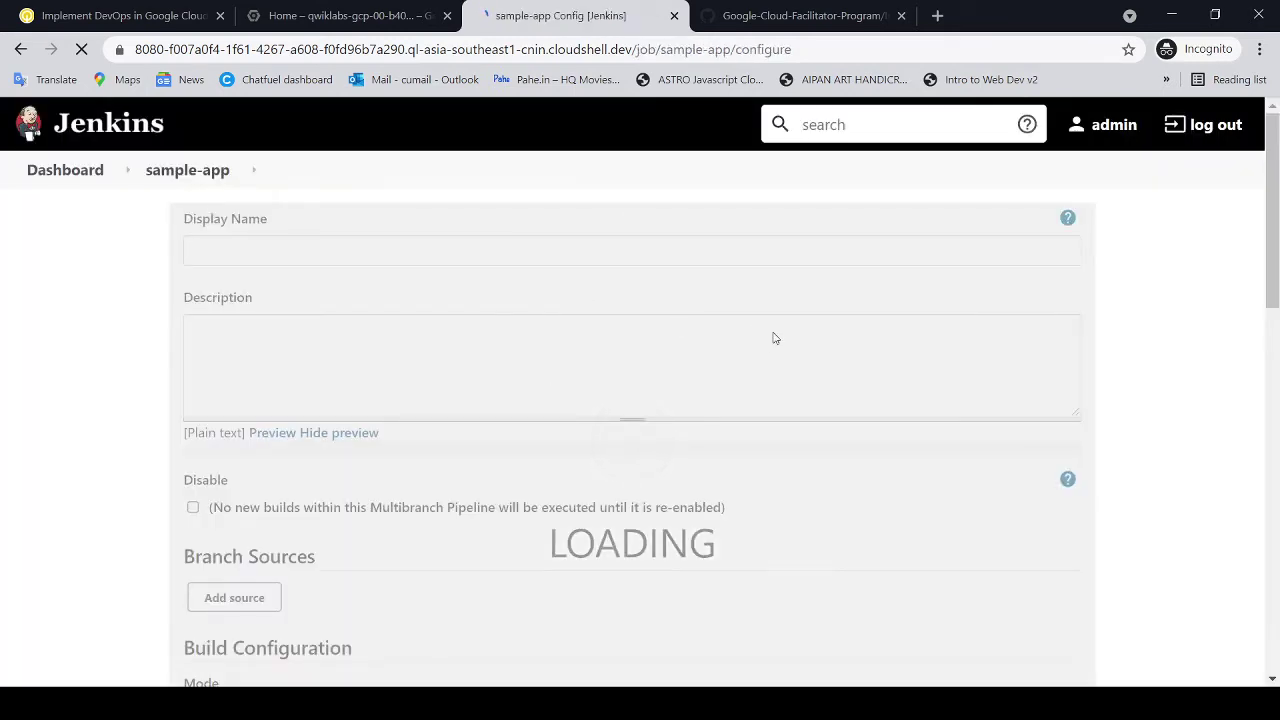
# Step: Look up the branch source type in the GitHub notes and add a Git branch source to the sample-app configuration in Jenkins
pyautogui.scroll(-4, 760, 345)
pyautogui.scroll(-5, 745, 359)
pyautogui.scroll(12, 731, 366)
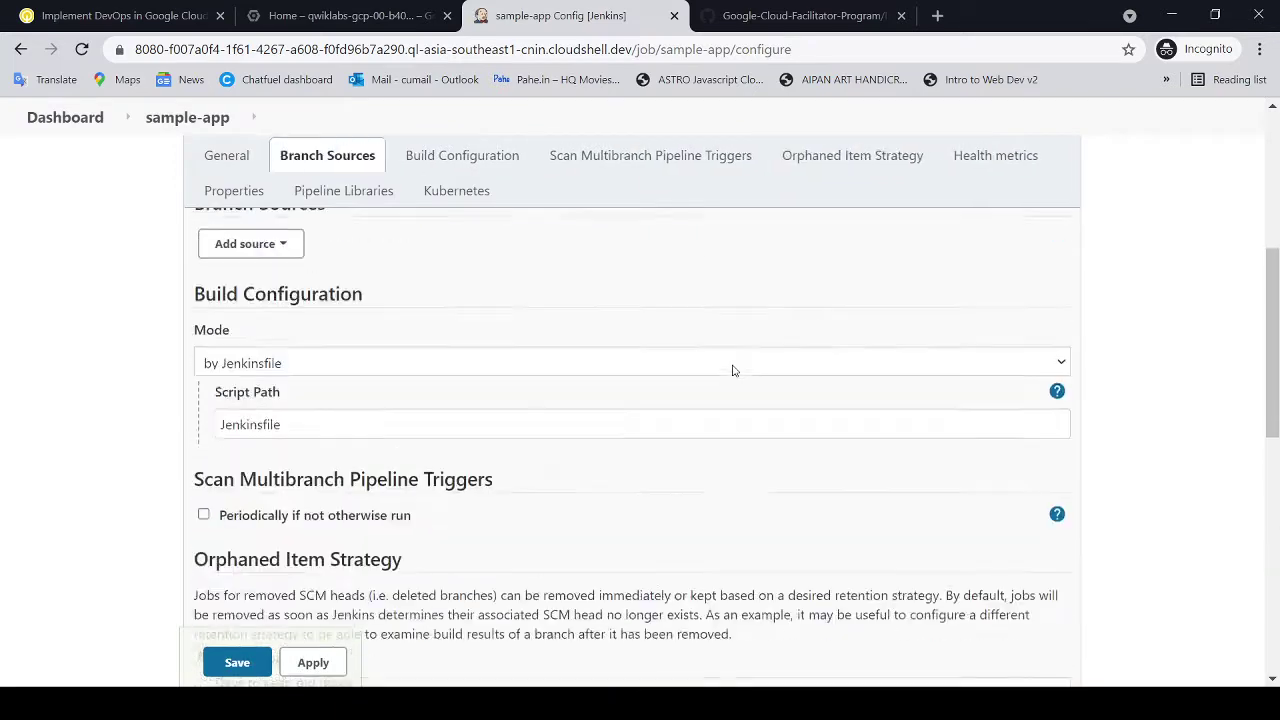
pyautogui.click(822, 18)
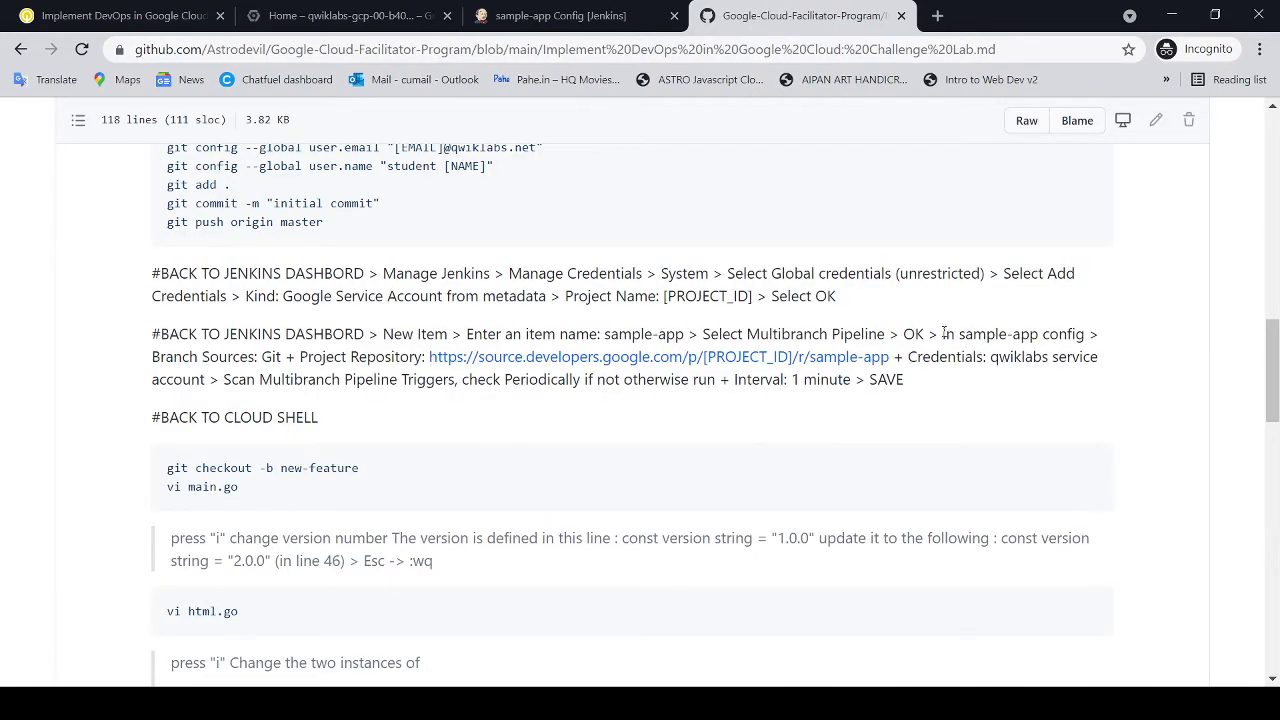
pyautogui.moveTo(944, 334); pyautogui.dragTo(1089, 336)
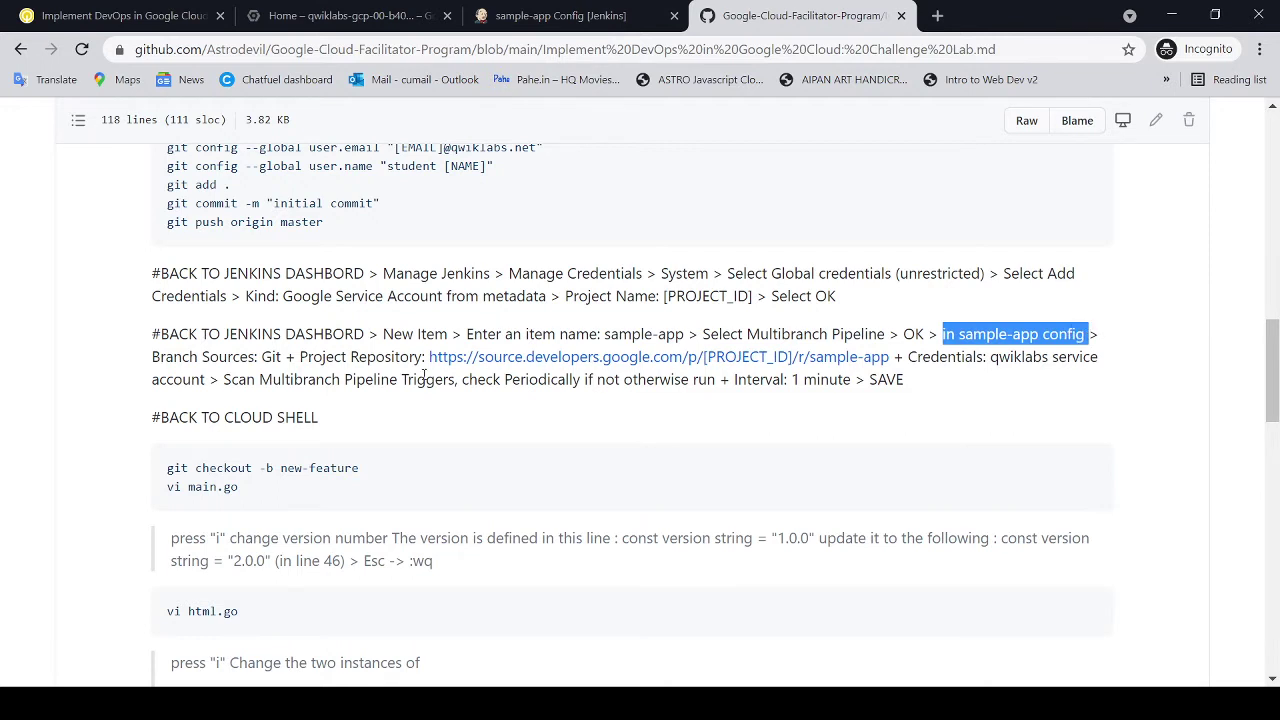
pyautogui.moveTo(253, 360); pyautogui.dragTo(283, 360)
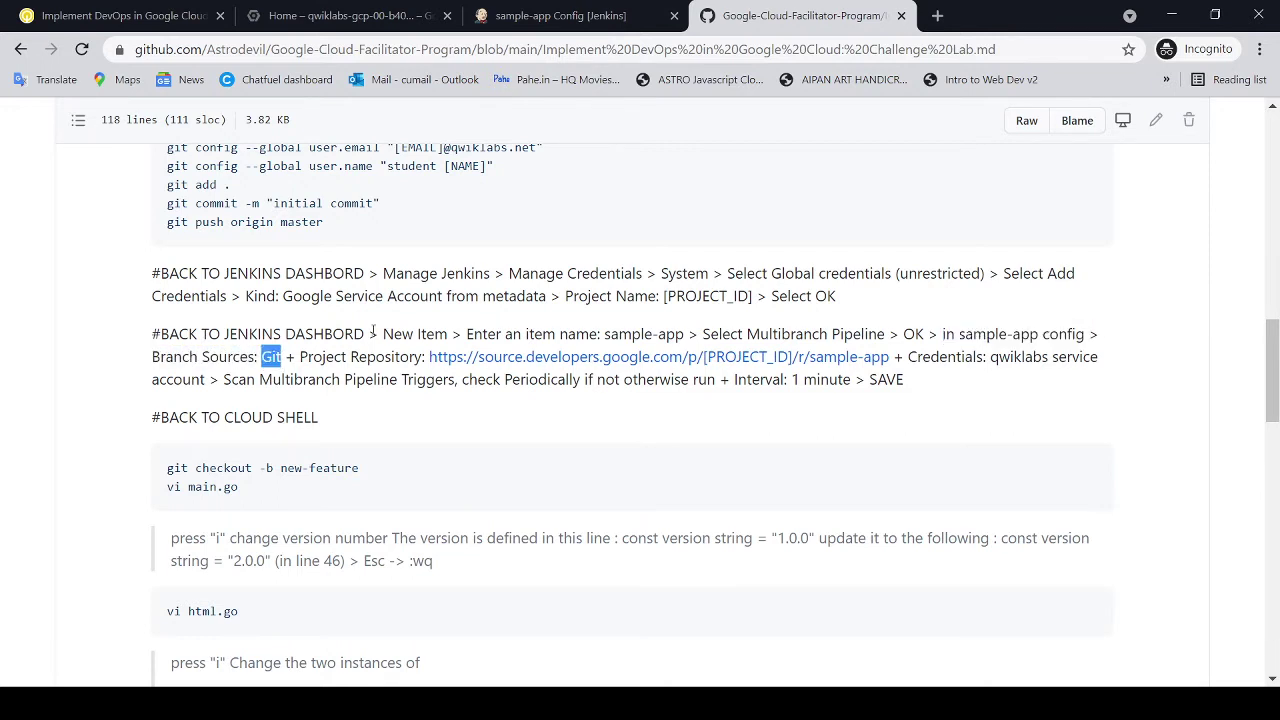
pyautogui.click(583, 28)
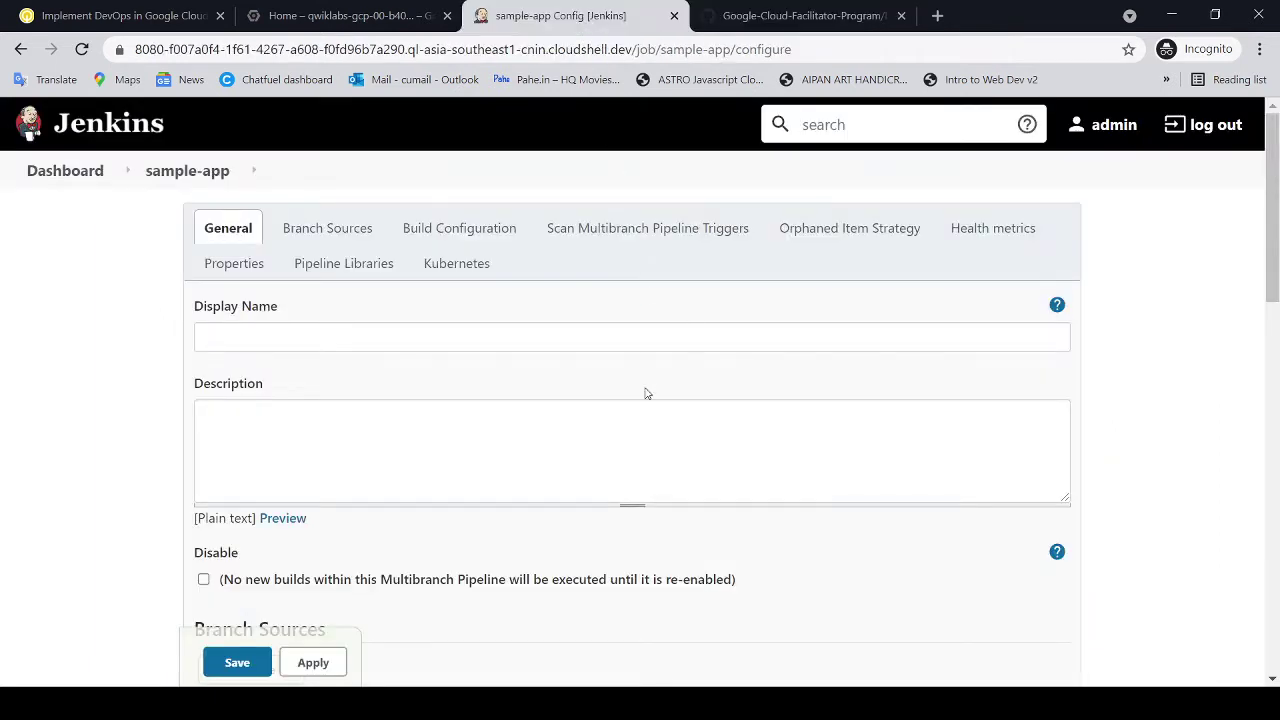
pyautogui.scroll(-1, 635, 380)
pyautogui.scroll(-3, 635, 380)
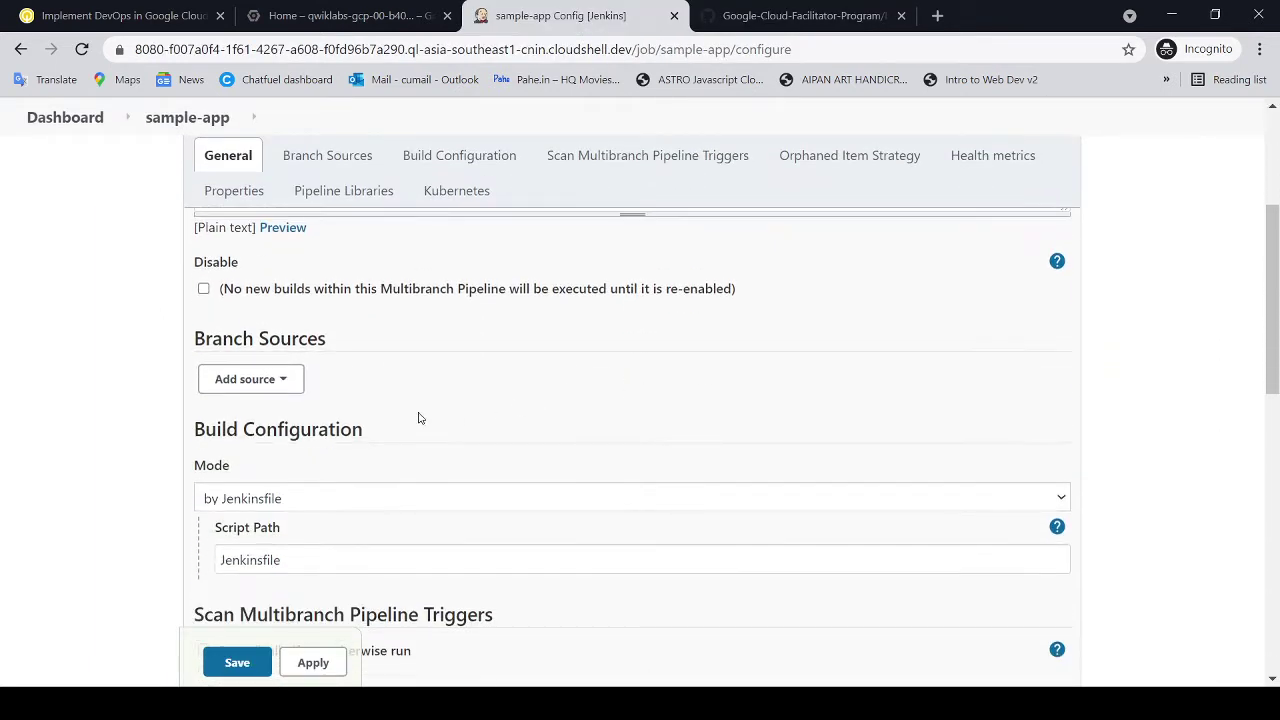
pyautogui.click(285, 380)
pyautogui.click(266, 412)
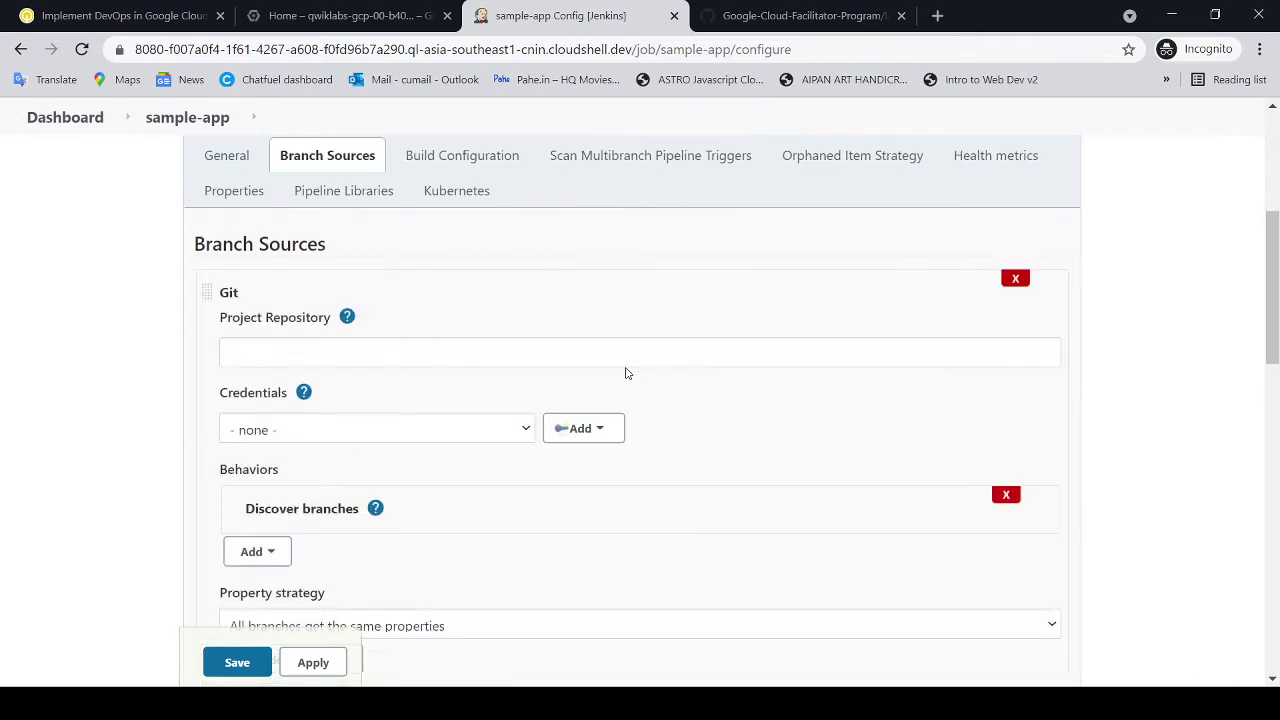
pyautogui.click(760, 16)
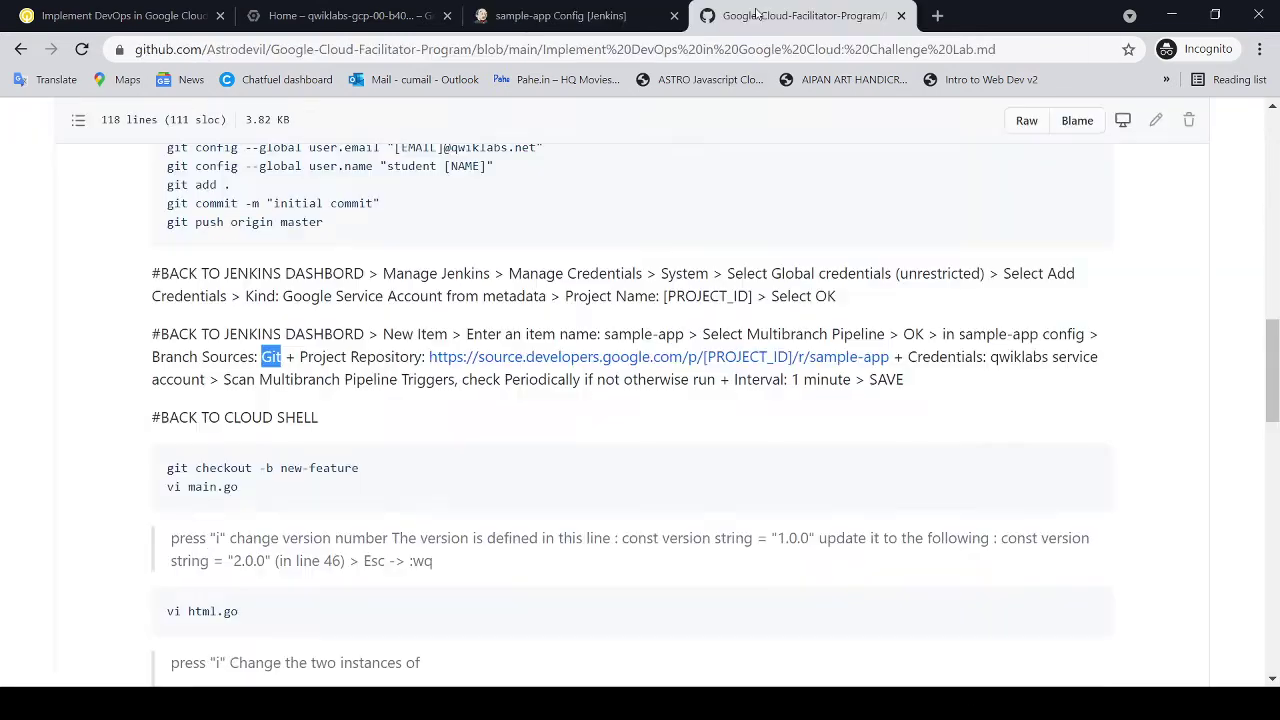
pyautogui.click(580, 375)
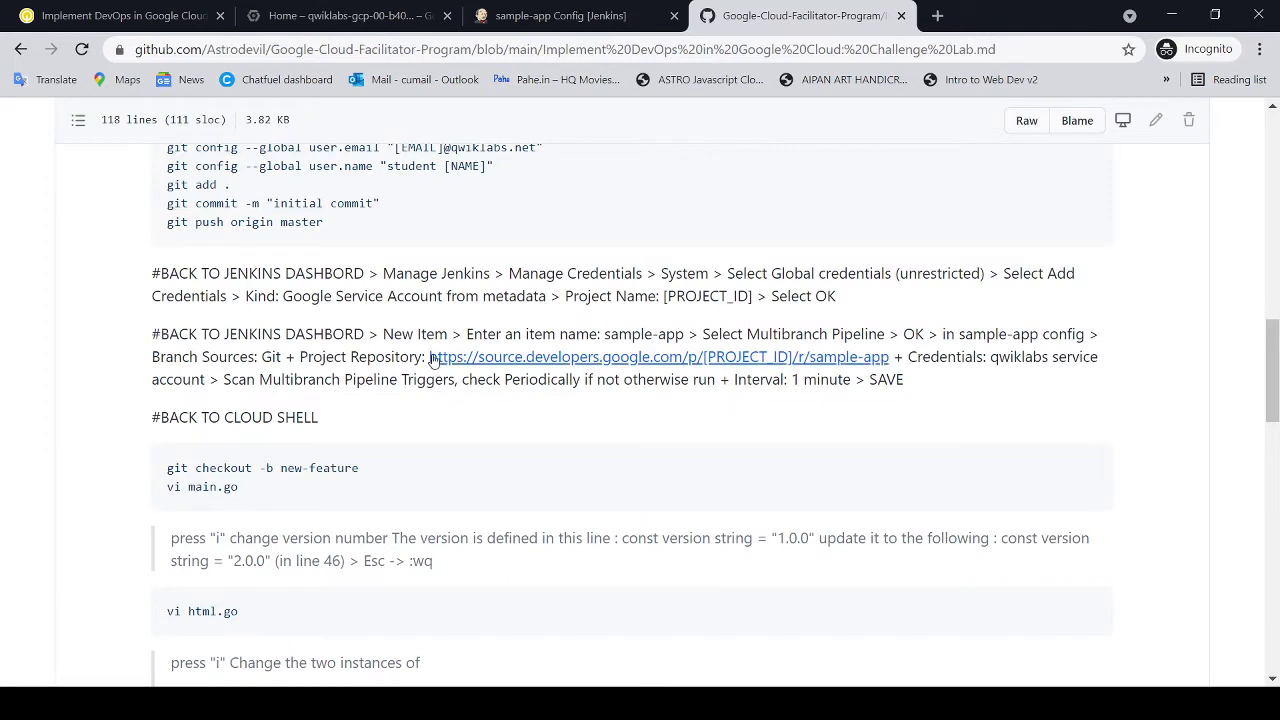
pyautogui.moveTo(428, 358); pyautogui.dragTo(889, 360)
pyautogui.hotkey('ctrl', 'c')
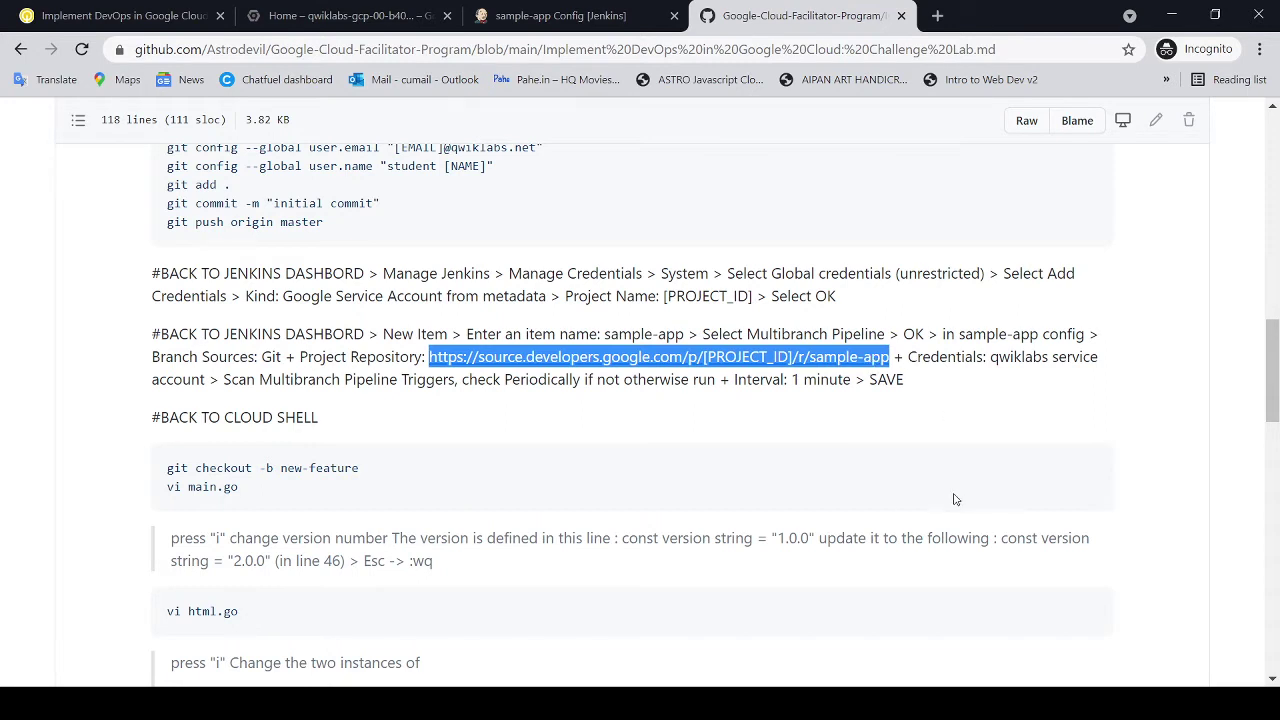
pyautogui.click(592, 17)
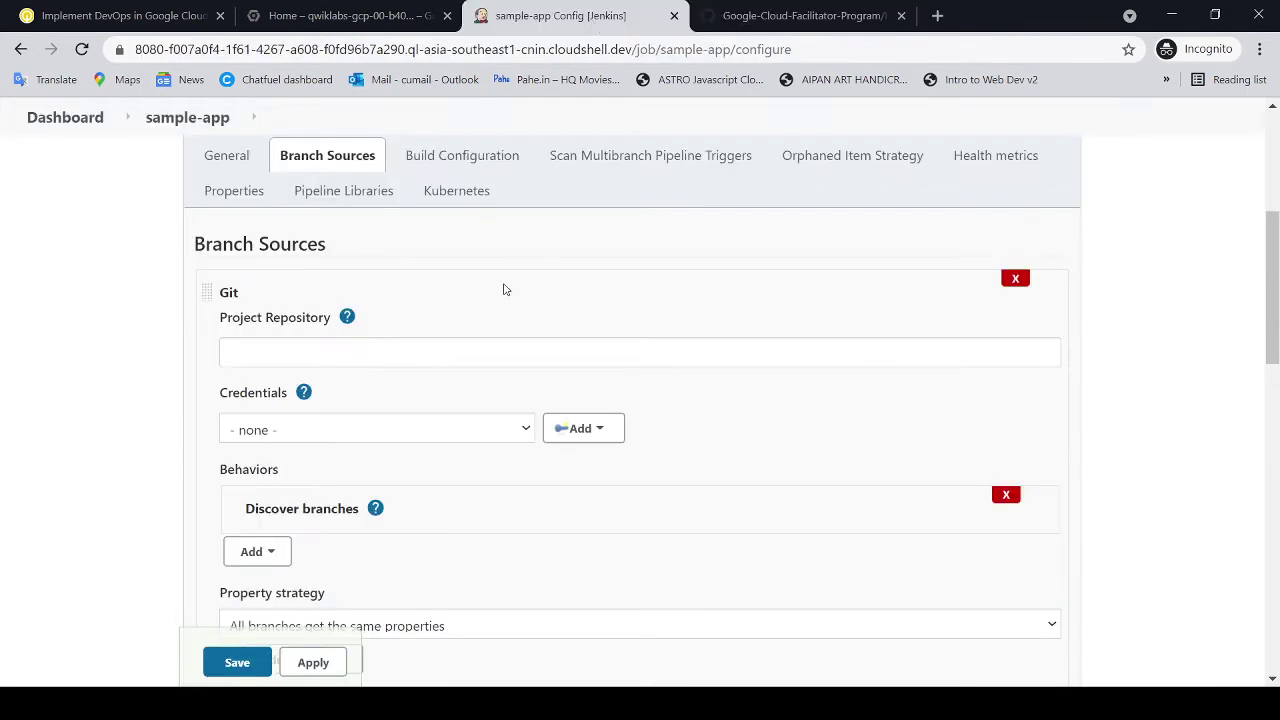
pyautogui.click(311, 356)
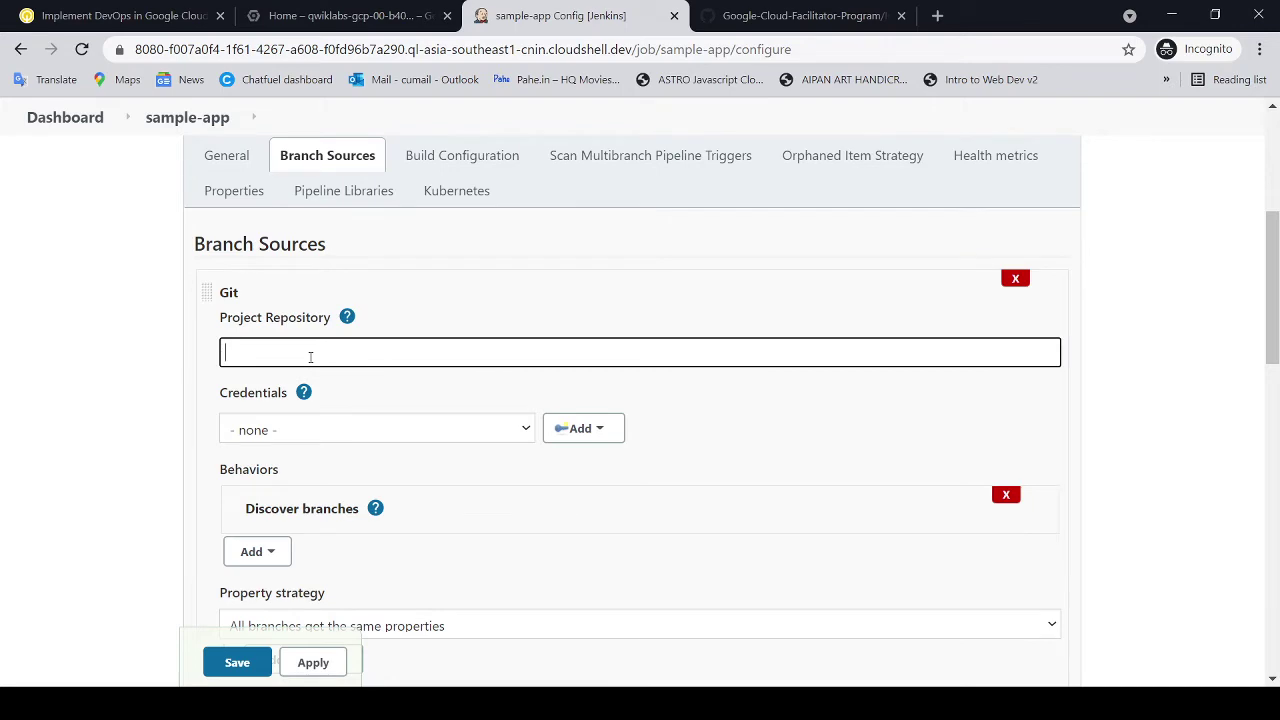
pyautogui.hotkey('ctrl', 'v')
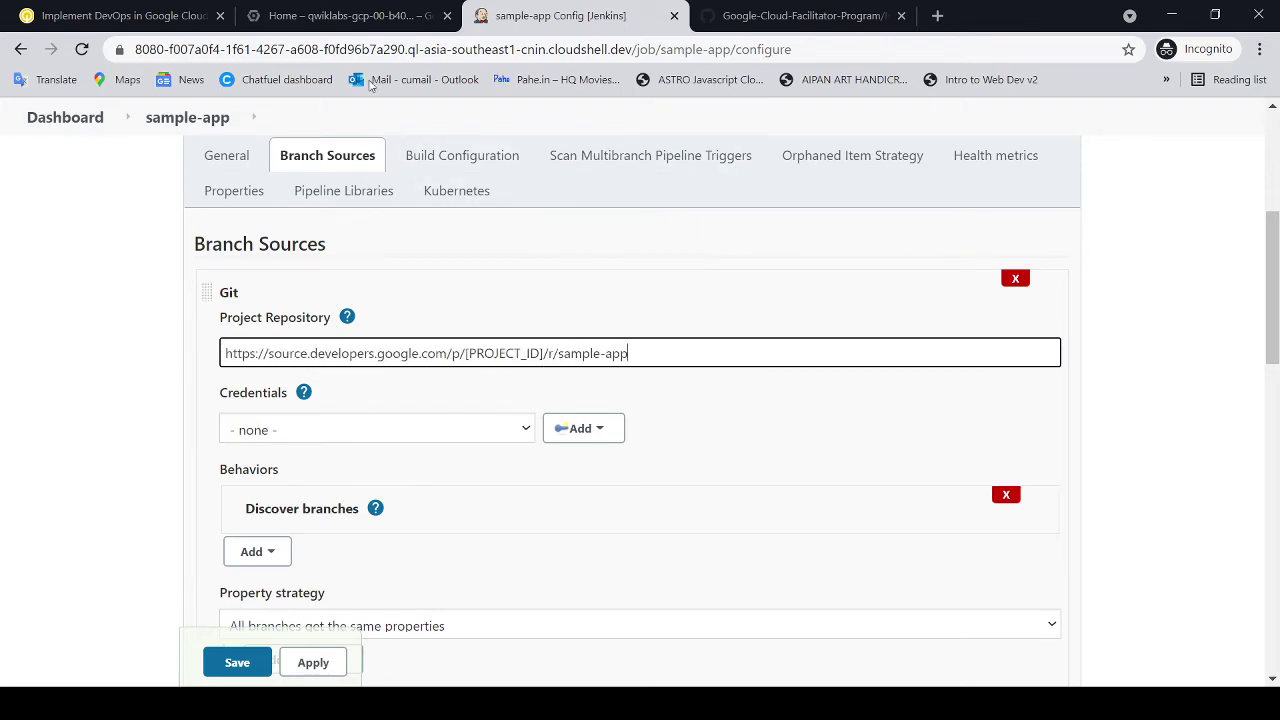
# Step: Copy the GCP Project ID from the lab page and replace [PROJECT_ID] with qwiklabs-gcp-00-b40b92b9cc73 in the Jenkins project repository URL
pyautogui.click(328, 18)
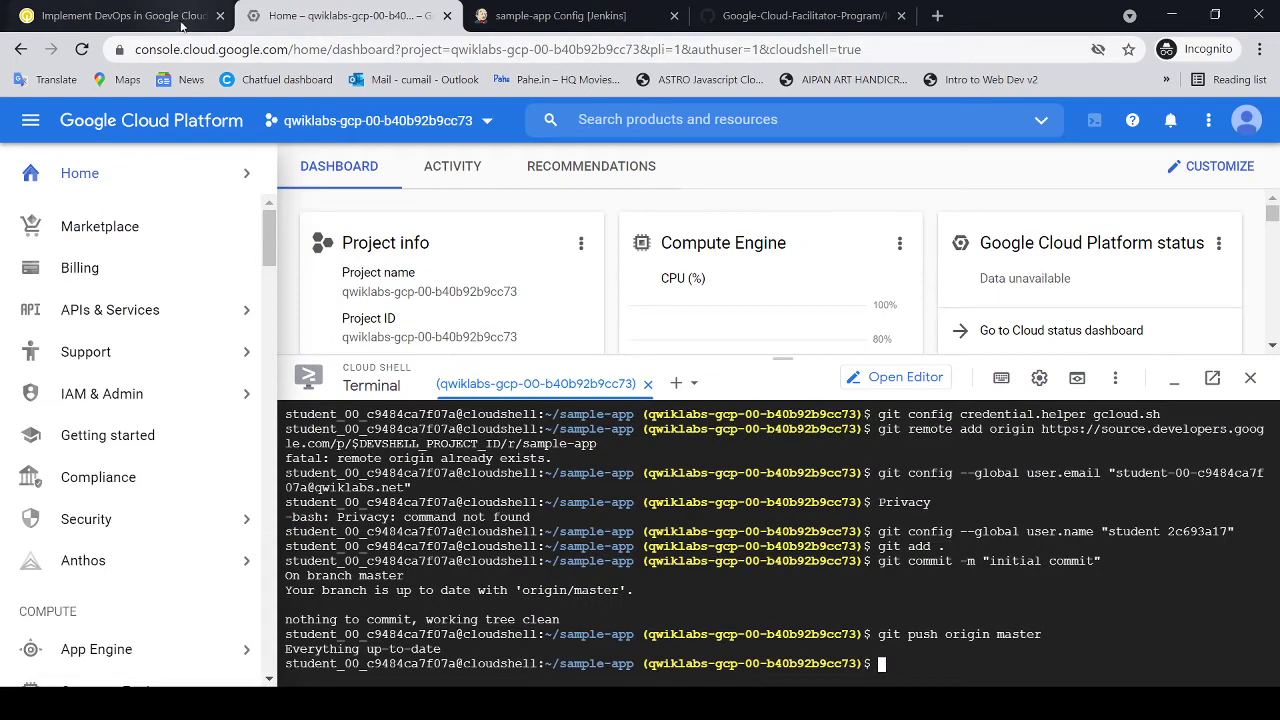
pyautogui.click(120, 15)
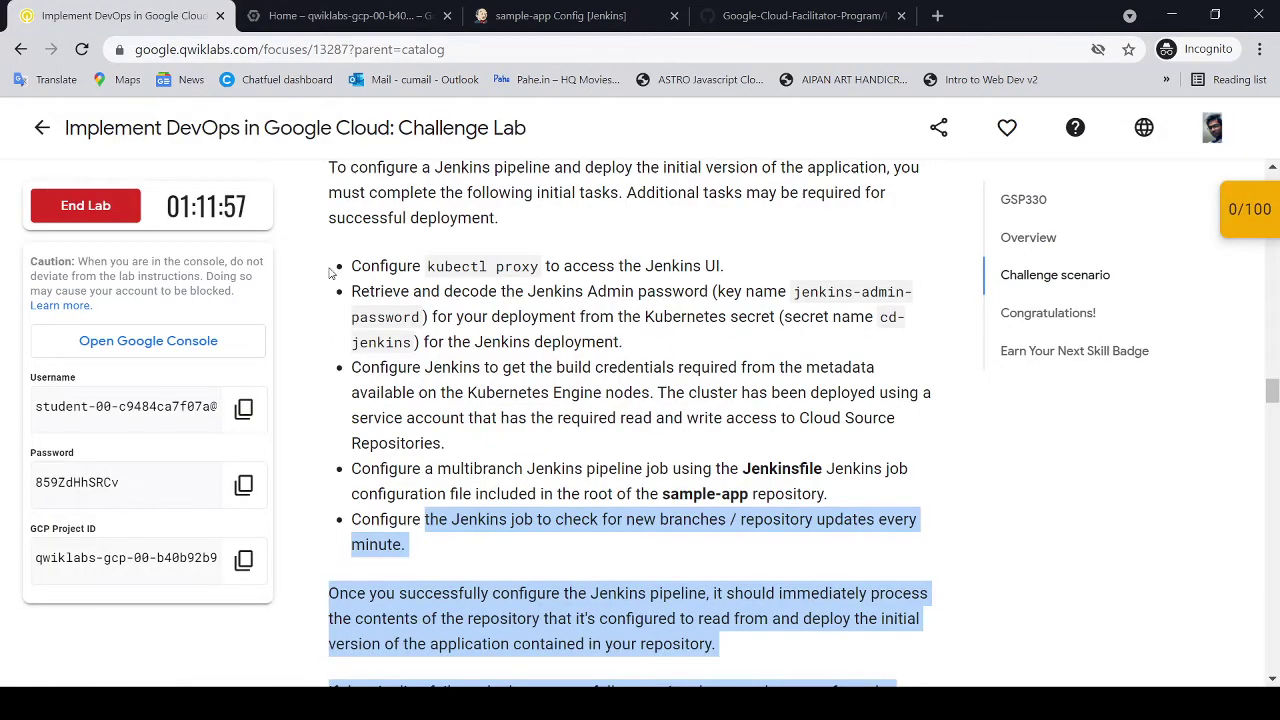
pyautogui.click(240, 562)
pyautogui.click(526, 20)
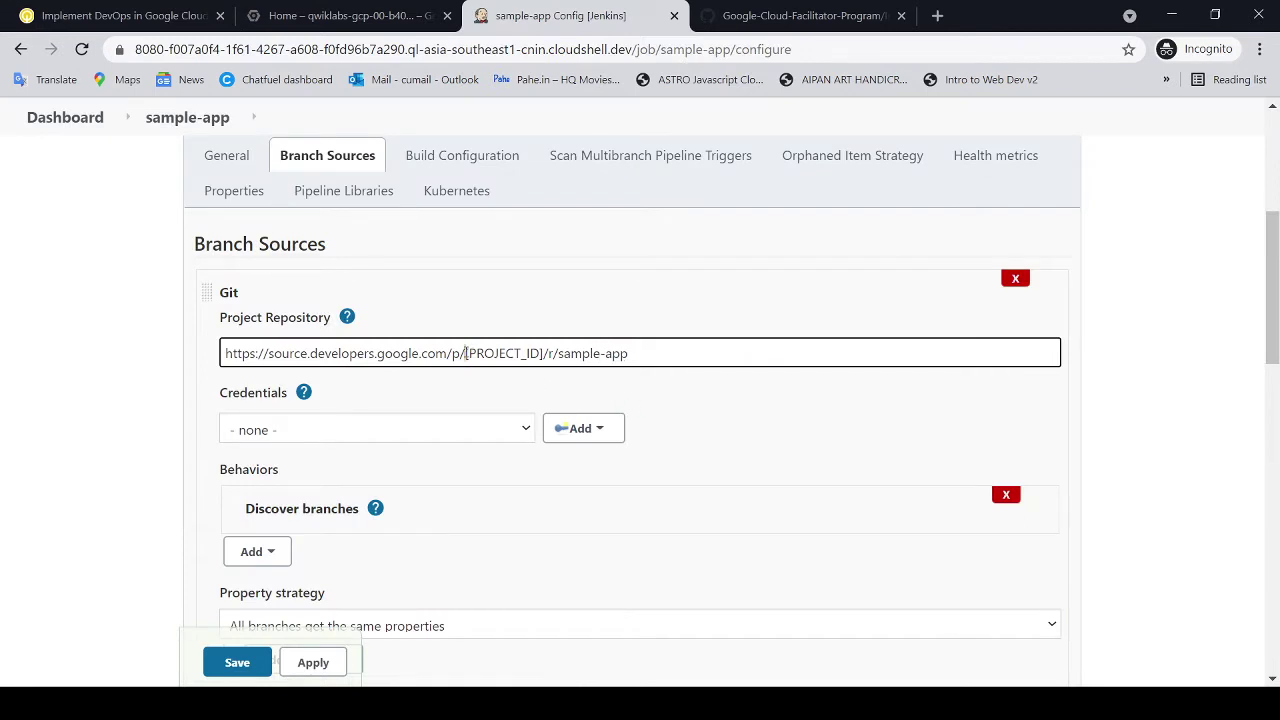
pyautogui.moveTo(465, 353); pyautogui.dragTo(541, 353)
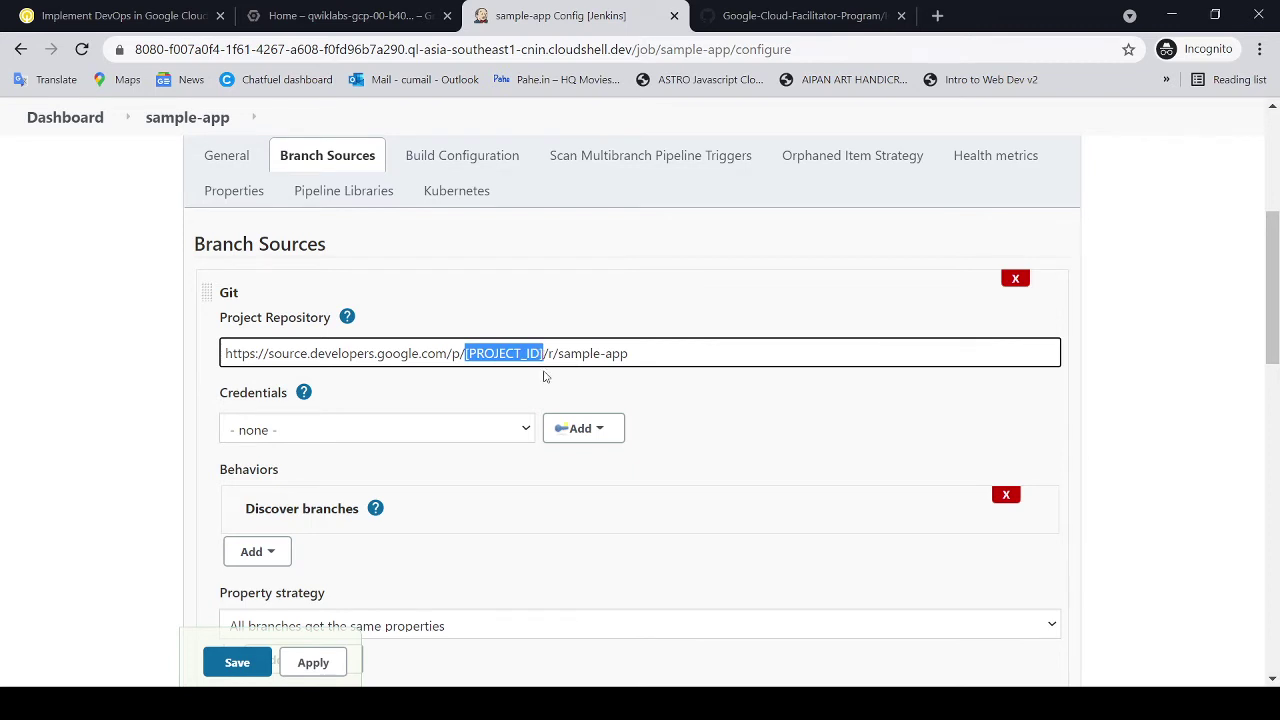
pyautogui.hotkey('ctrl', 'v')
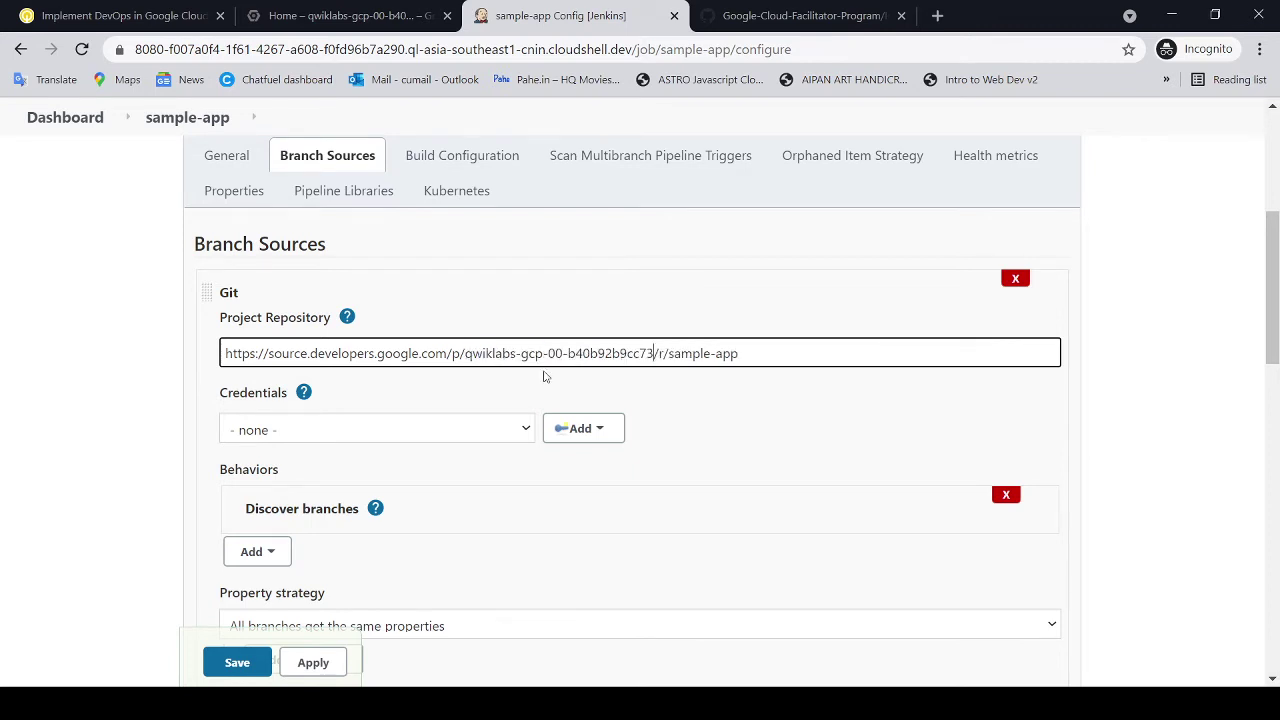
# Step: Look up the required credentials in the GitHub notes and select the qwiklabs-gcp-00-b40b92b9cc73 service account for the Git source in Jenkins
pyautogui.click(805, 16)
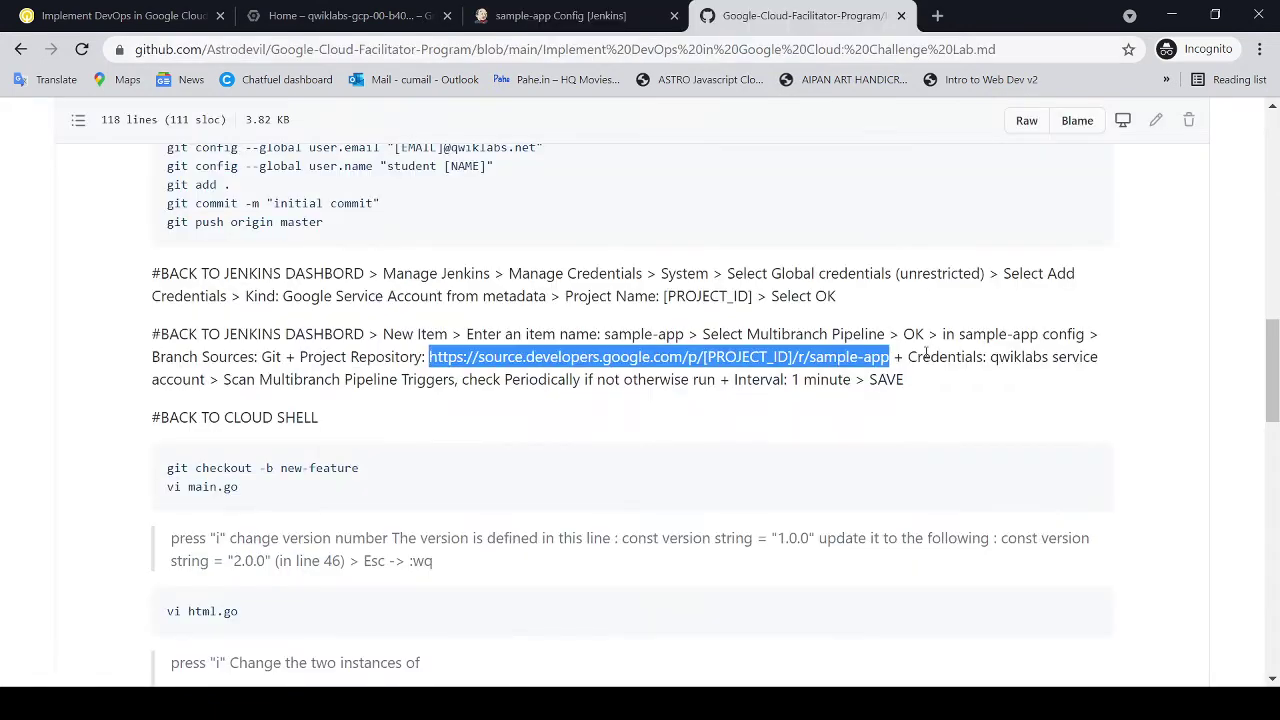
pyautogui.click(931, 352)
pyautogui.scroll(-1, 912, 381)
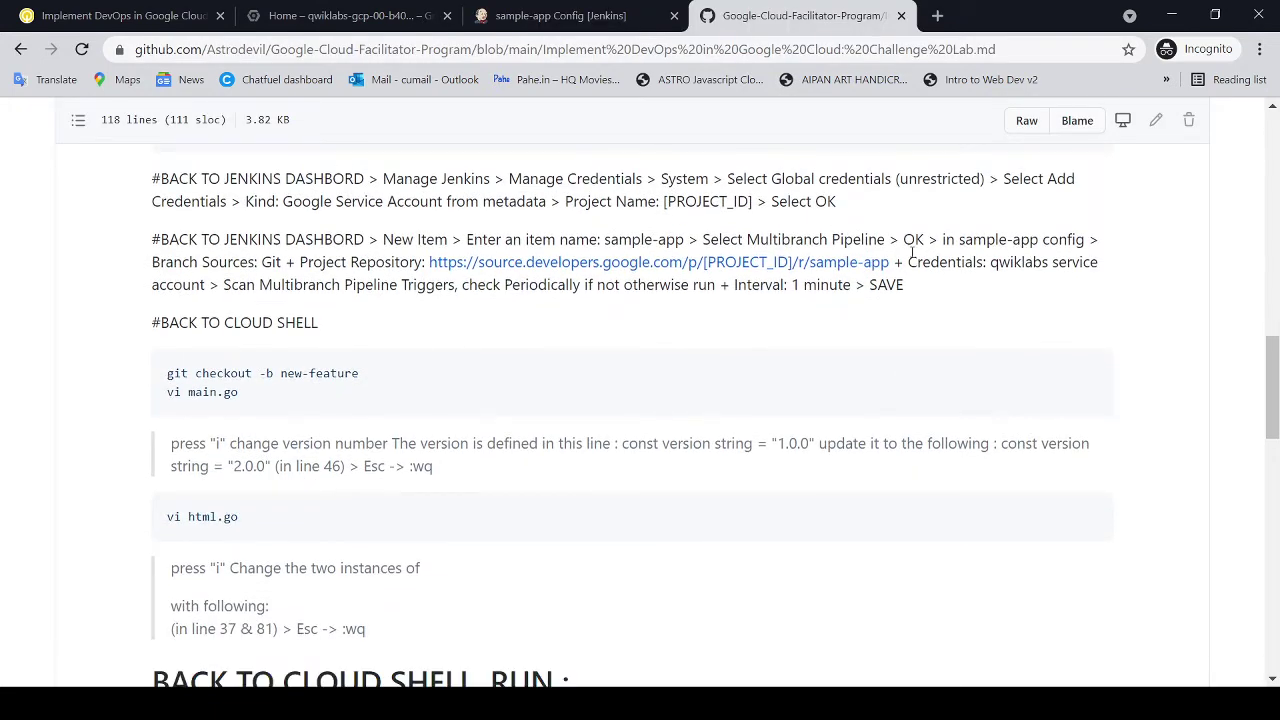
pyautogui.moveTo(909, 262); pyautogui.dragTo(1100, 264)
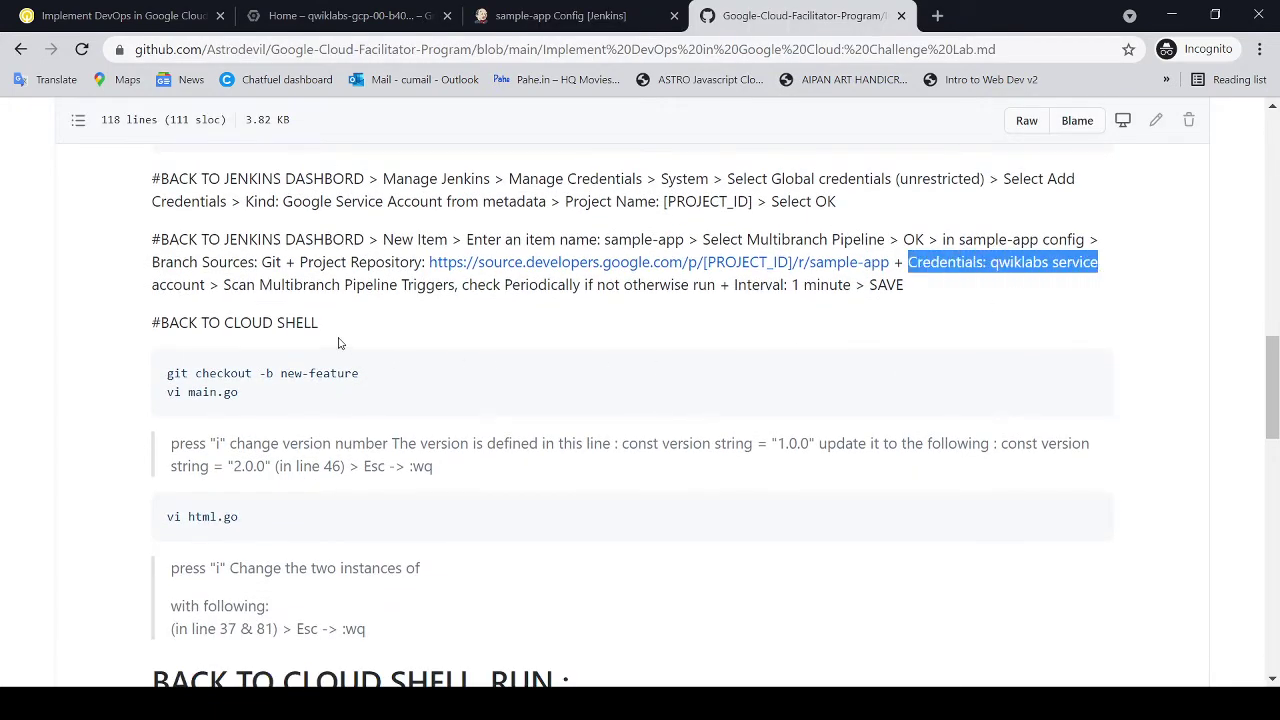
pyautogui.moveTo(152, 285); pyautogui.dragTo(463, 281)
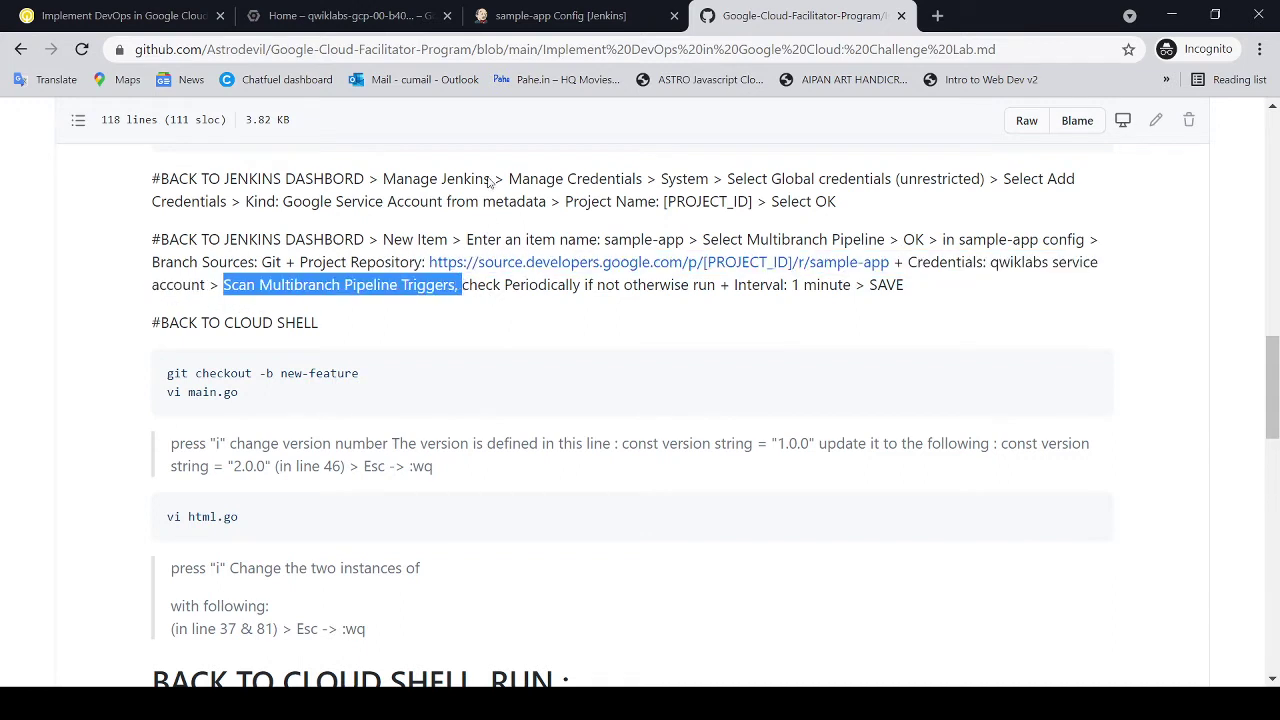
pyautogui.click(560, 16)
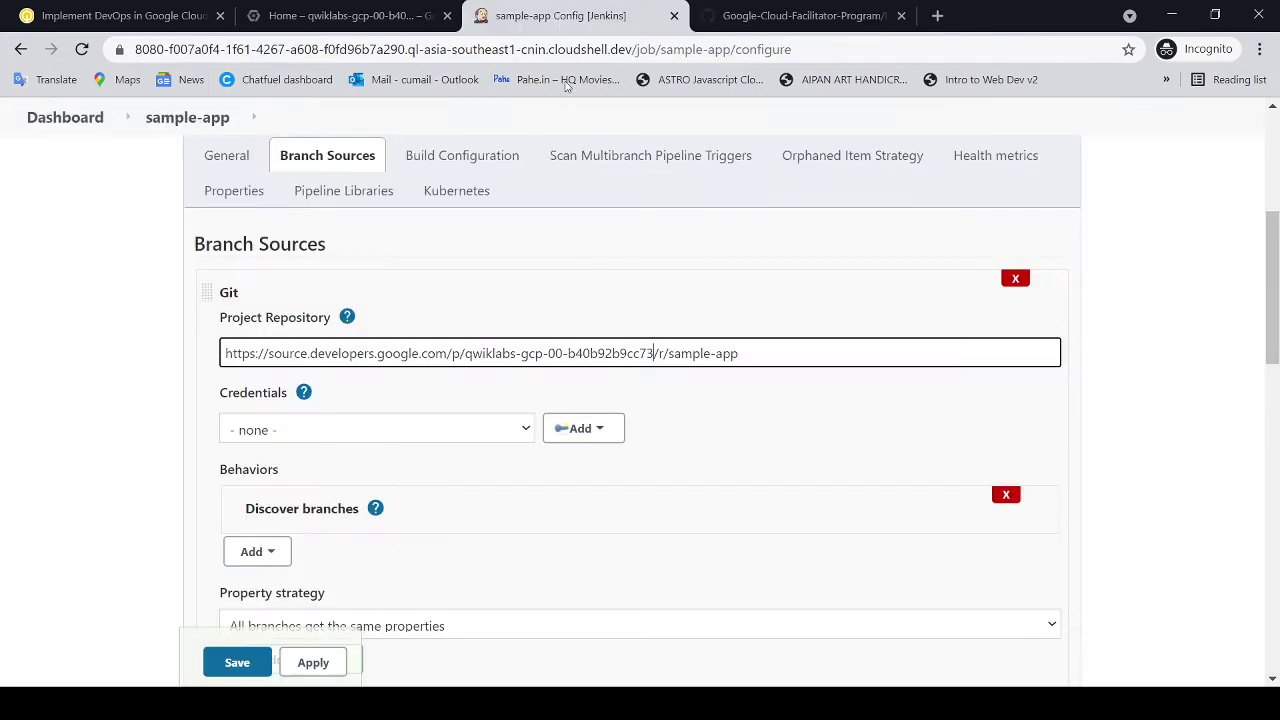
pyautogui.click(508, 437)
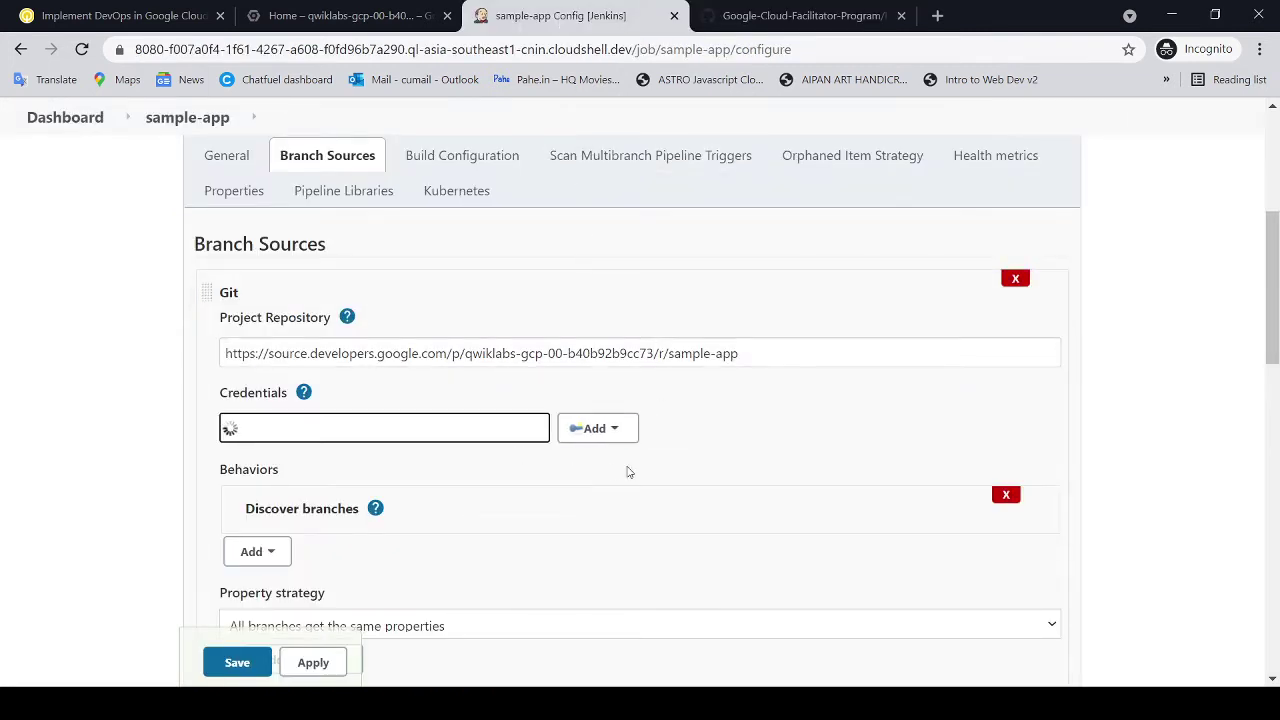
# Step: Enable "Periodically if not otherwise run" under the Scan Multibranch Pipeline Triggers of sample-app
pyautogui.scroll(-4, 762, 438)
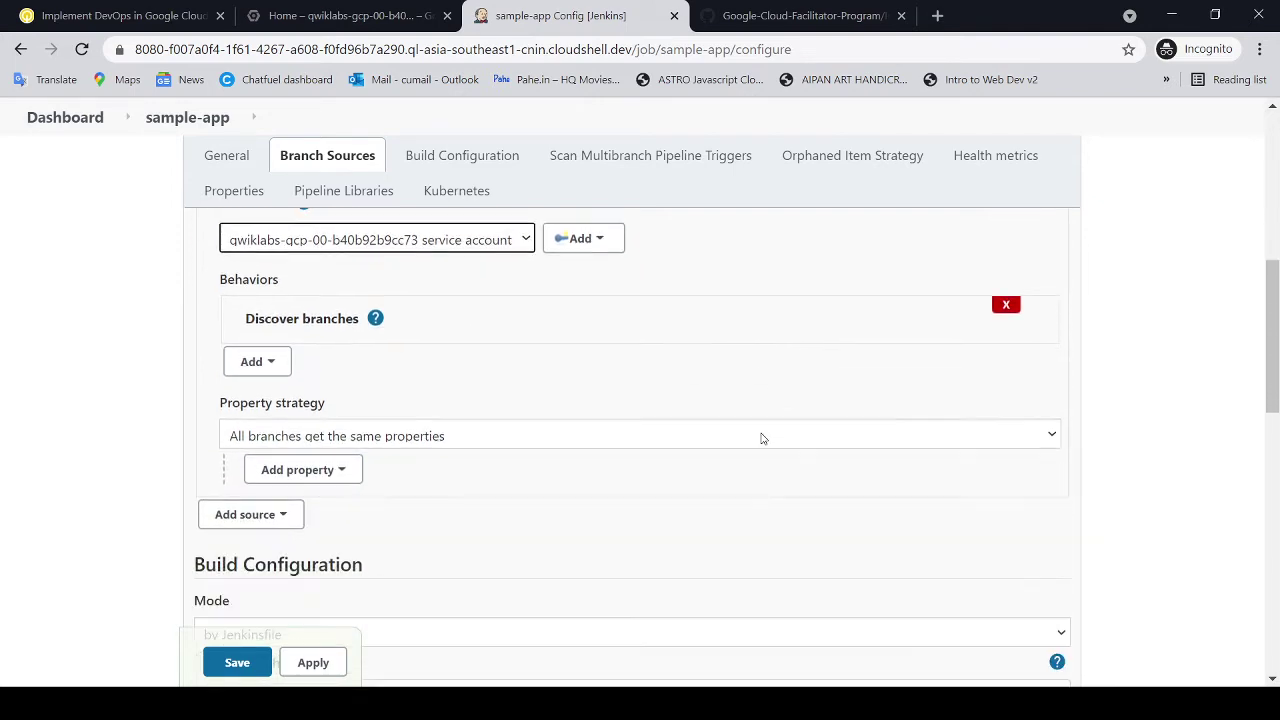
pyautogui.scroll(-4, 757, 437)
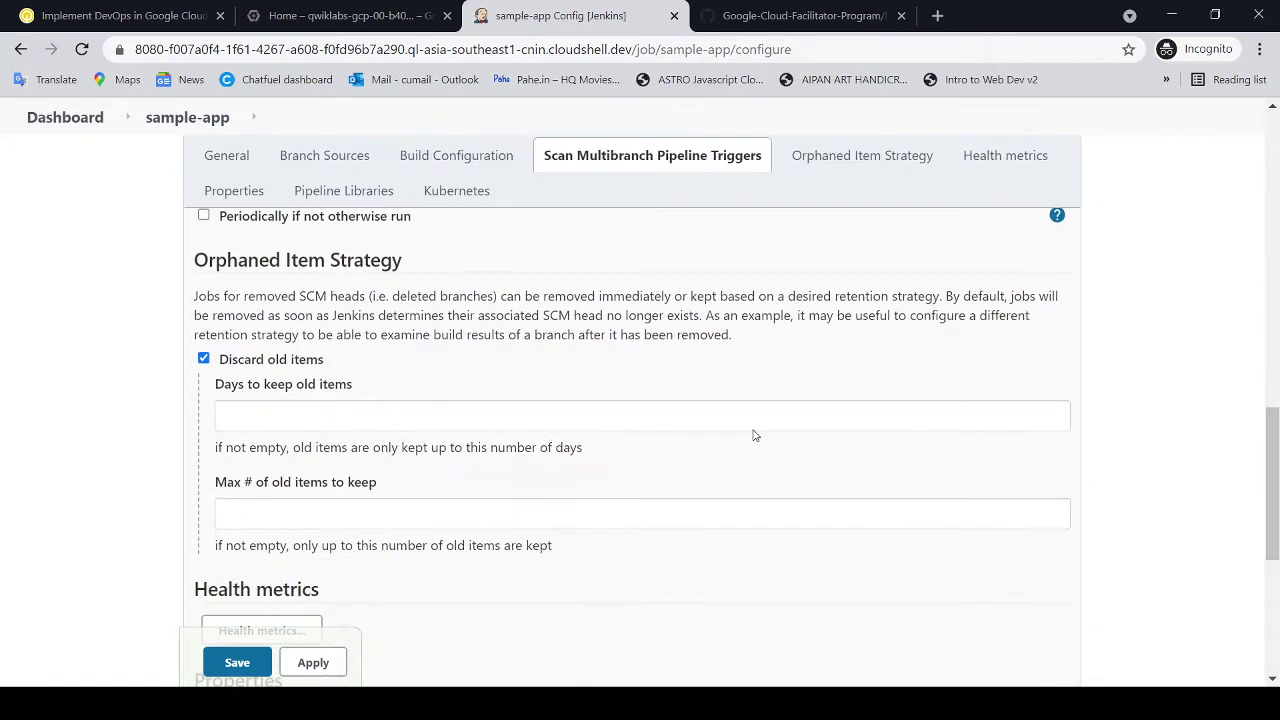
pyautogui.scroll(1, 740, 432)
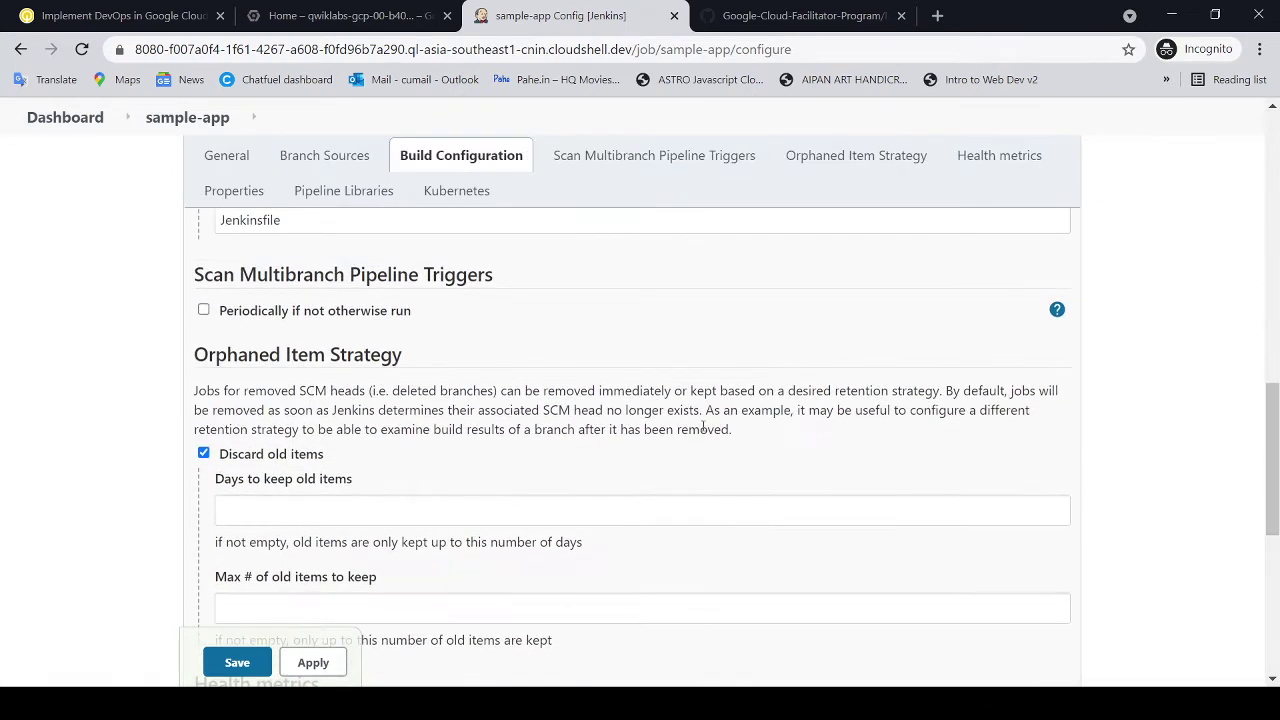
pyautogui.click(205, 311)
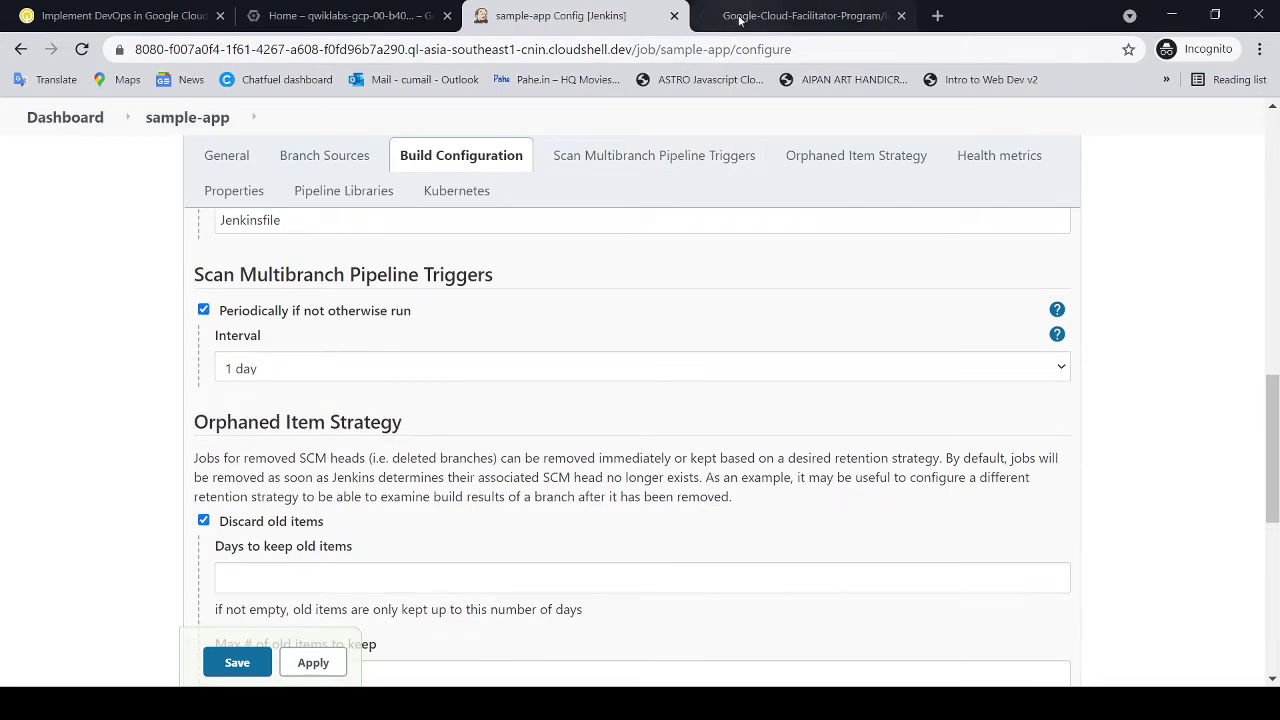
# Step: Check the scan interval in the GitHub notes, set it to 1 minute in Jenkins, and save the sample-app configuration
pyautogui.click(795, 15)
pyautogui.click(978, 296)
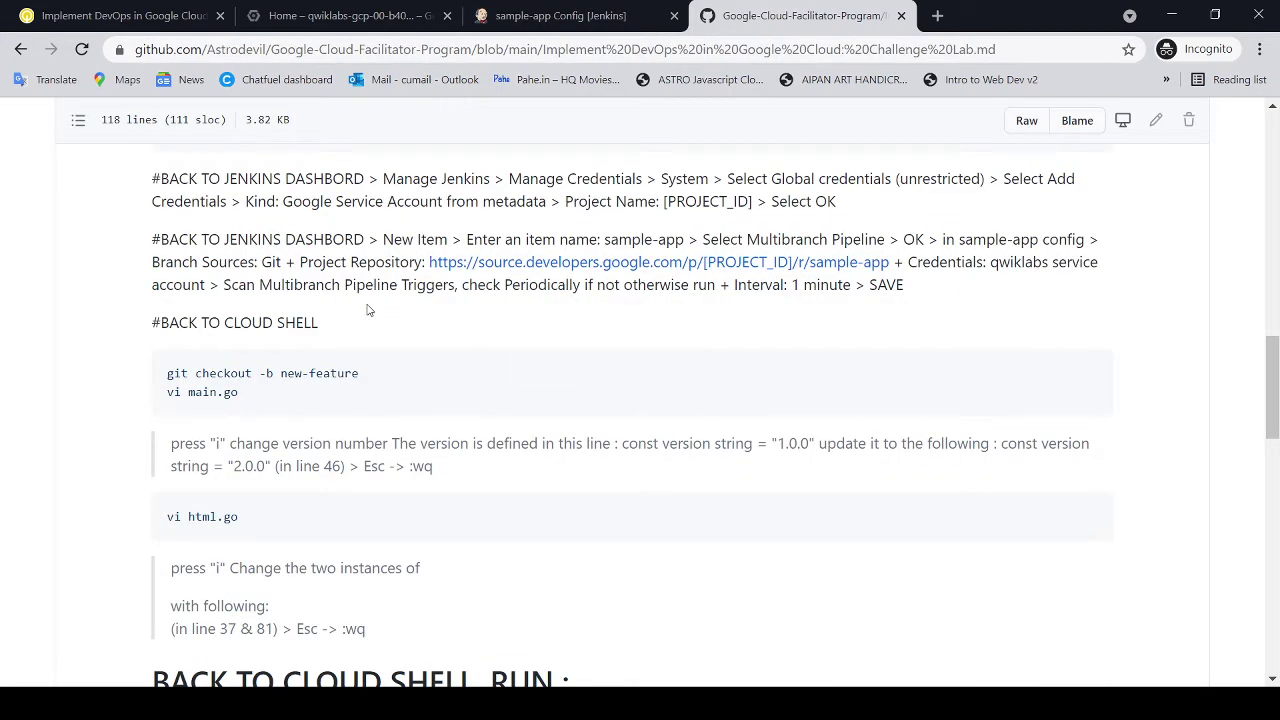
pyautogui.moveTo(477, 284); pyautogui.dragTo(904, 286)
pyautogui.click(757, 292)
pyautogui.click(593, 12)
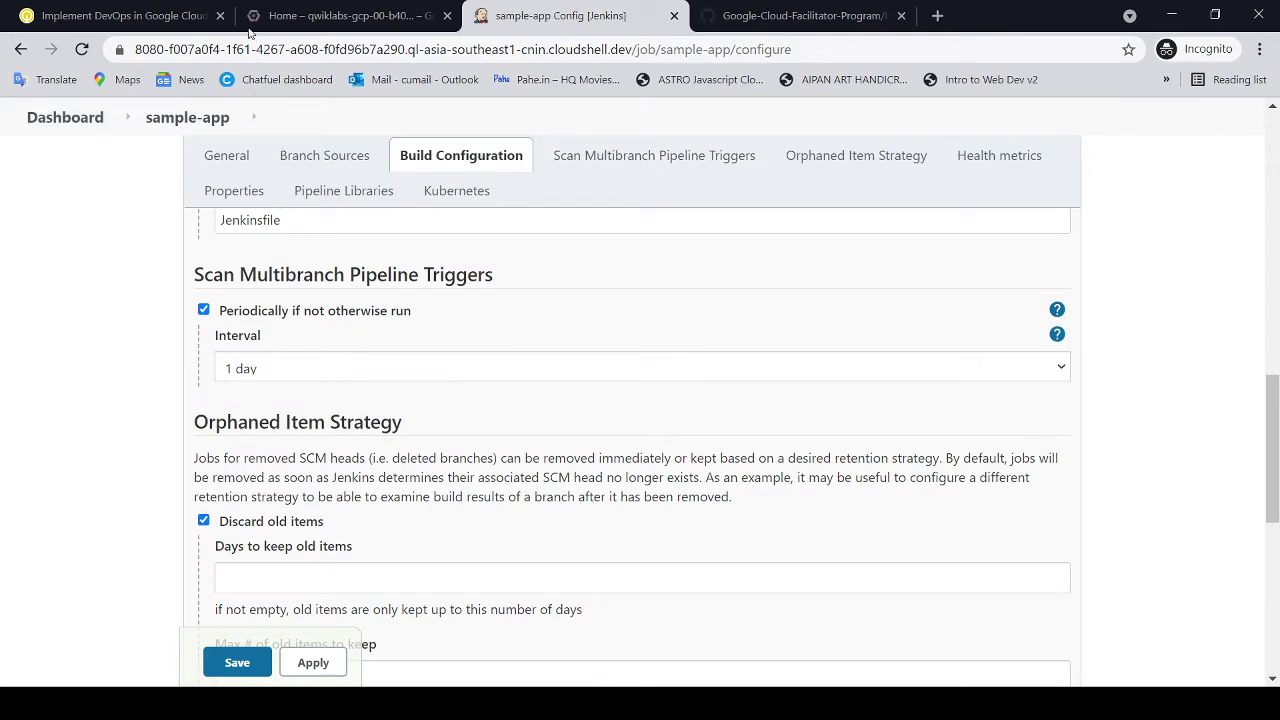
pyautogui.press('Home')
pyautogui.scroll(-1, 545, 433)
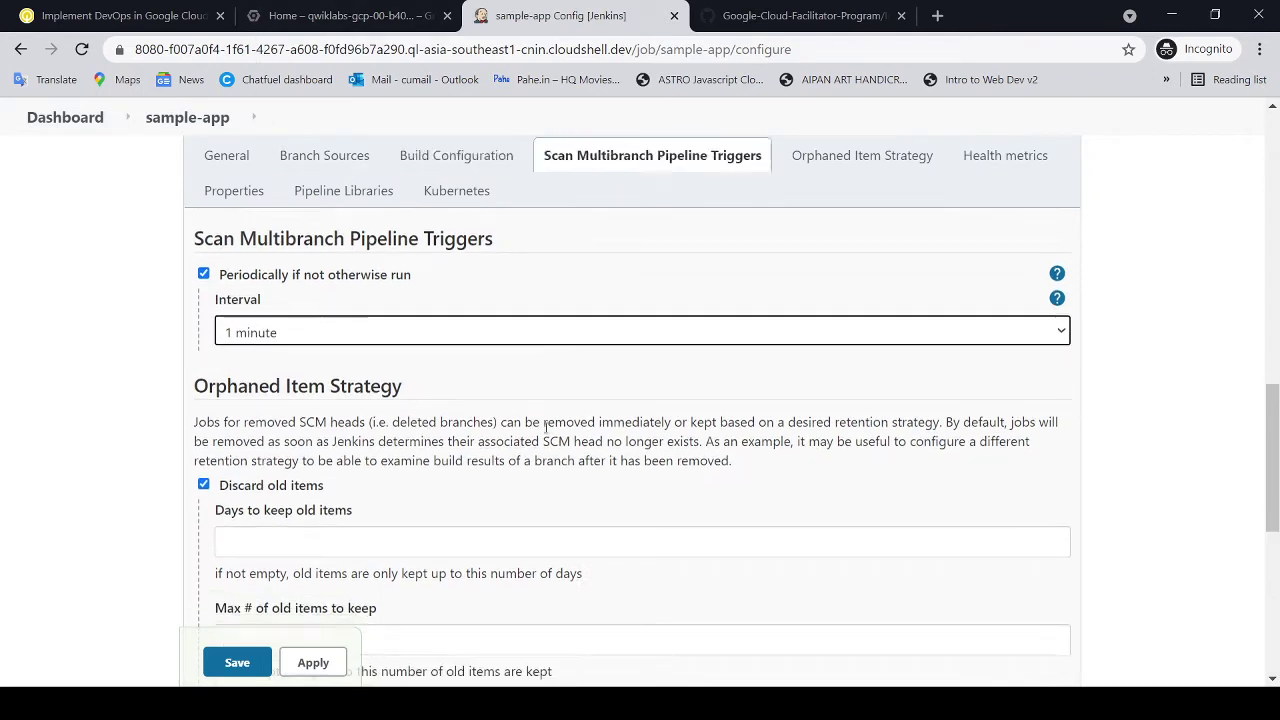
pyautogui.click(237, 663)
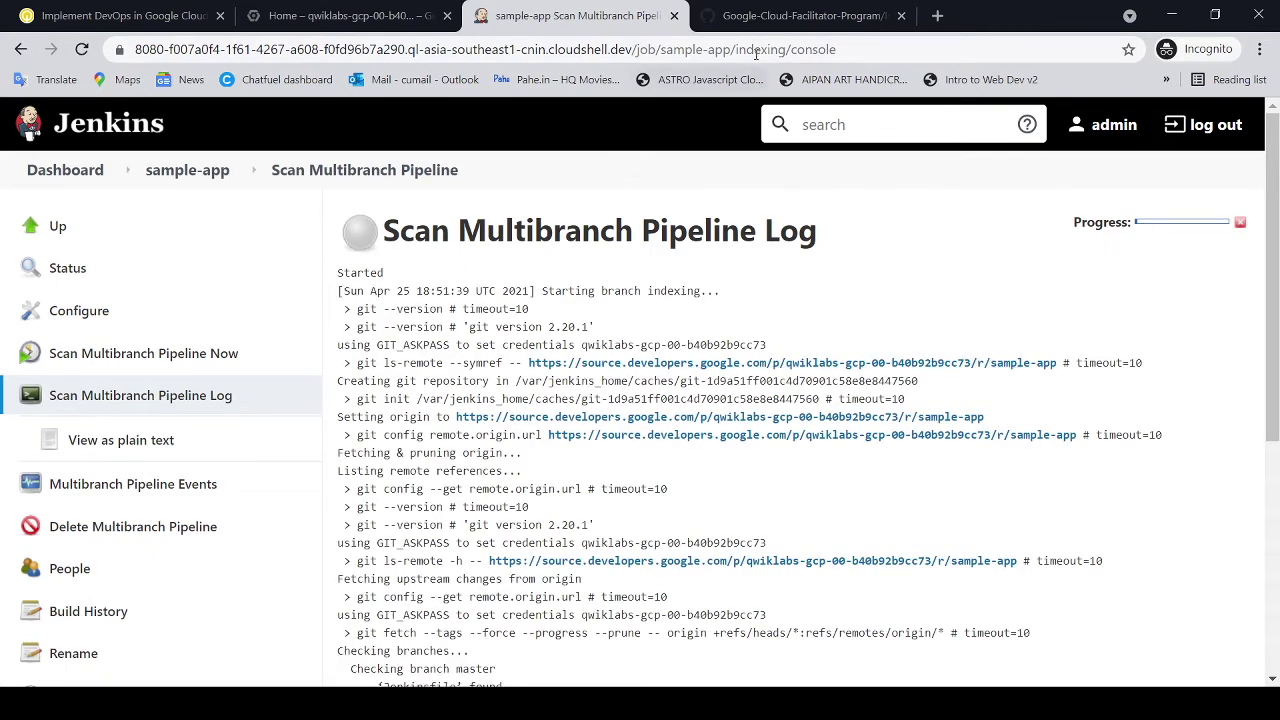
# Step: Copy git checkout -b new-feature and vi main.go from the GitHub notes, run them in Cloud Shell, and enlarge the terminal
pyautogui.click(786, 17)
pyautogui.click(730, 320)
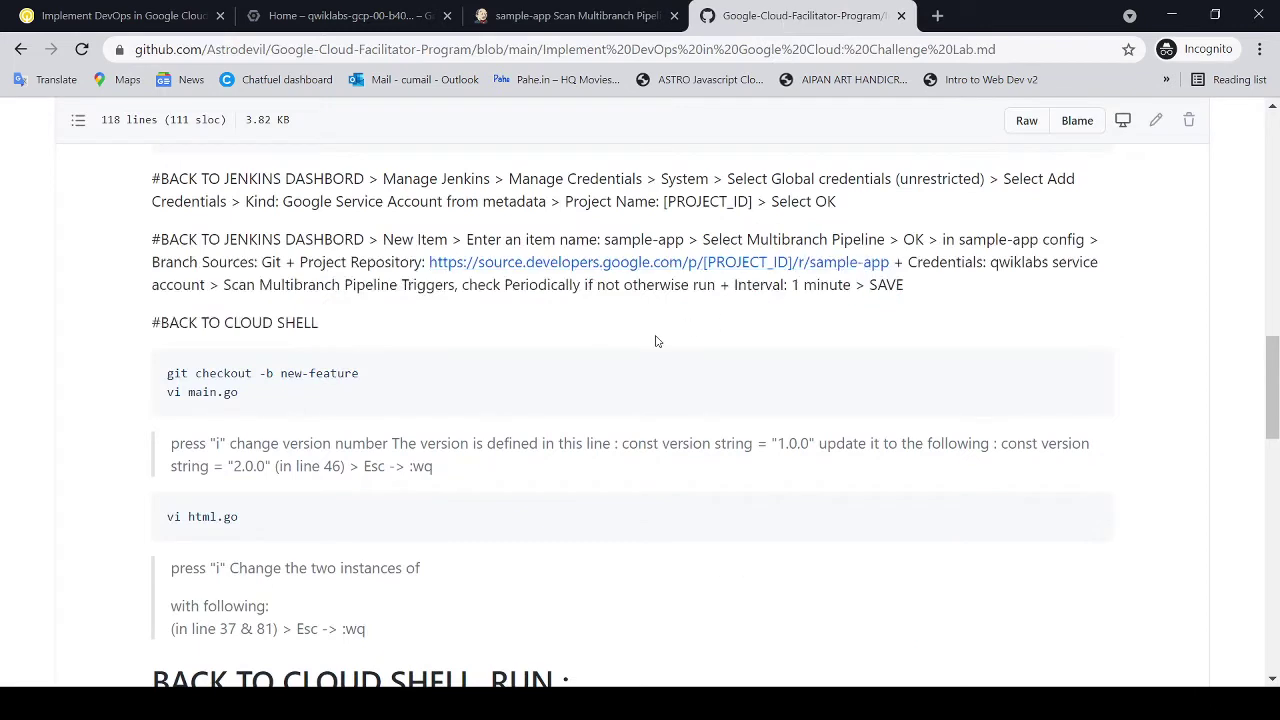
pyautogui.scroll(-1, 594, 315)
pyautogui.moveTo(148, 230); pyautogui.dragTo(348, 228)
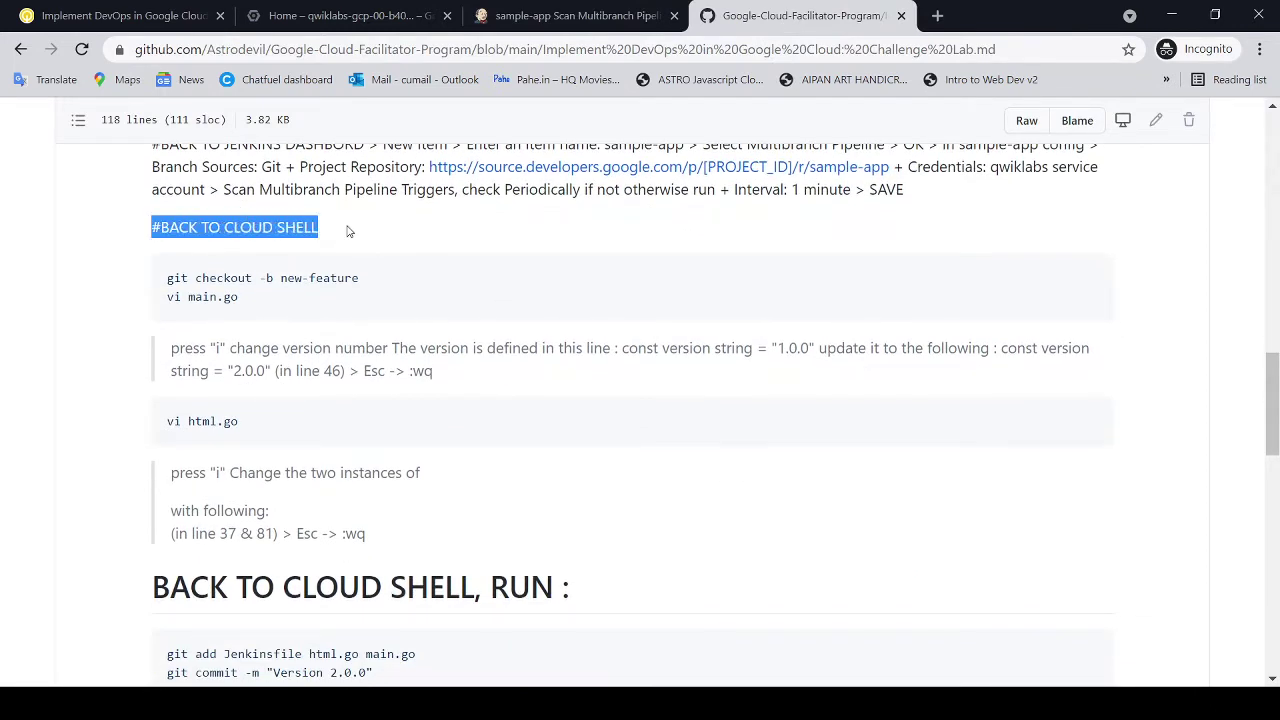
pyautogui.click(404, 234)
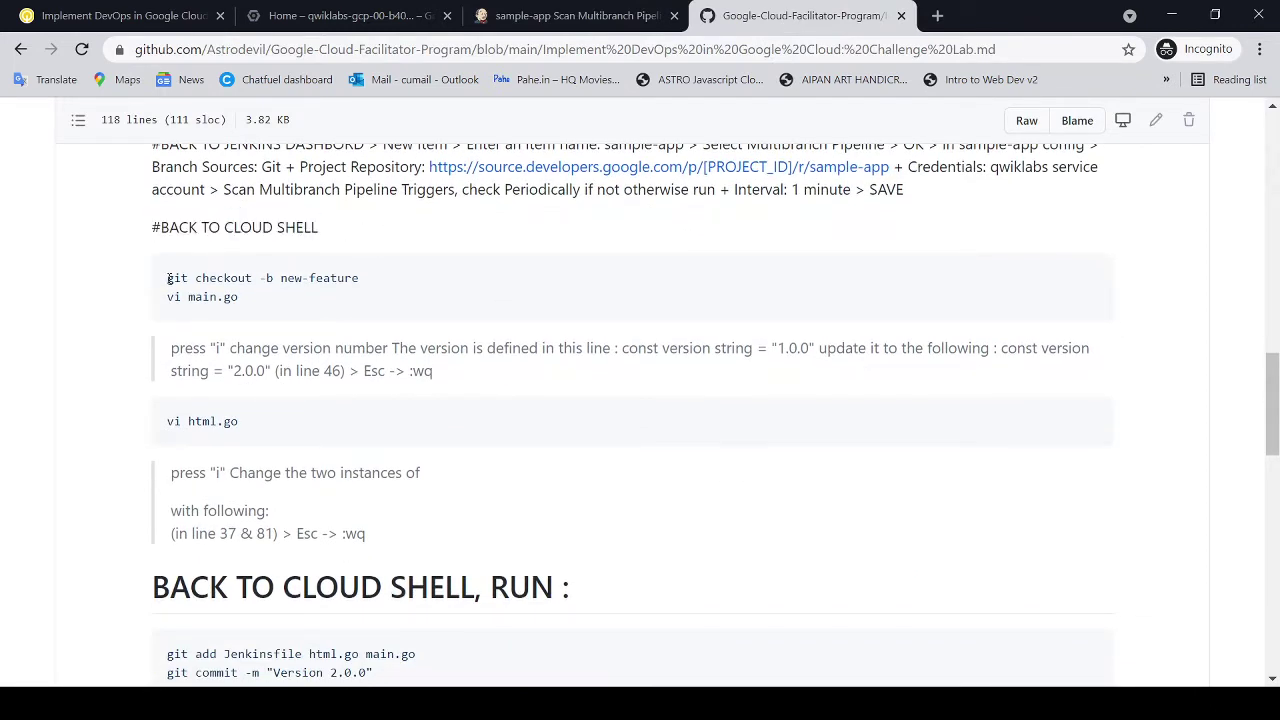
pyautogui.moveTo(168, 278); pyautogui.dragTo(242, 298)
pyautogui.hotkey('ctrl', 'c')
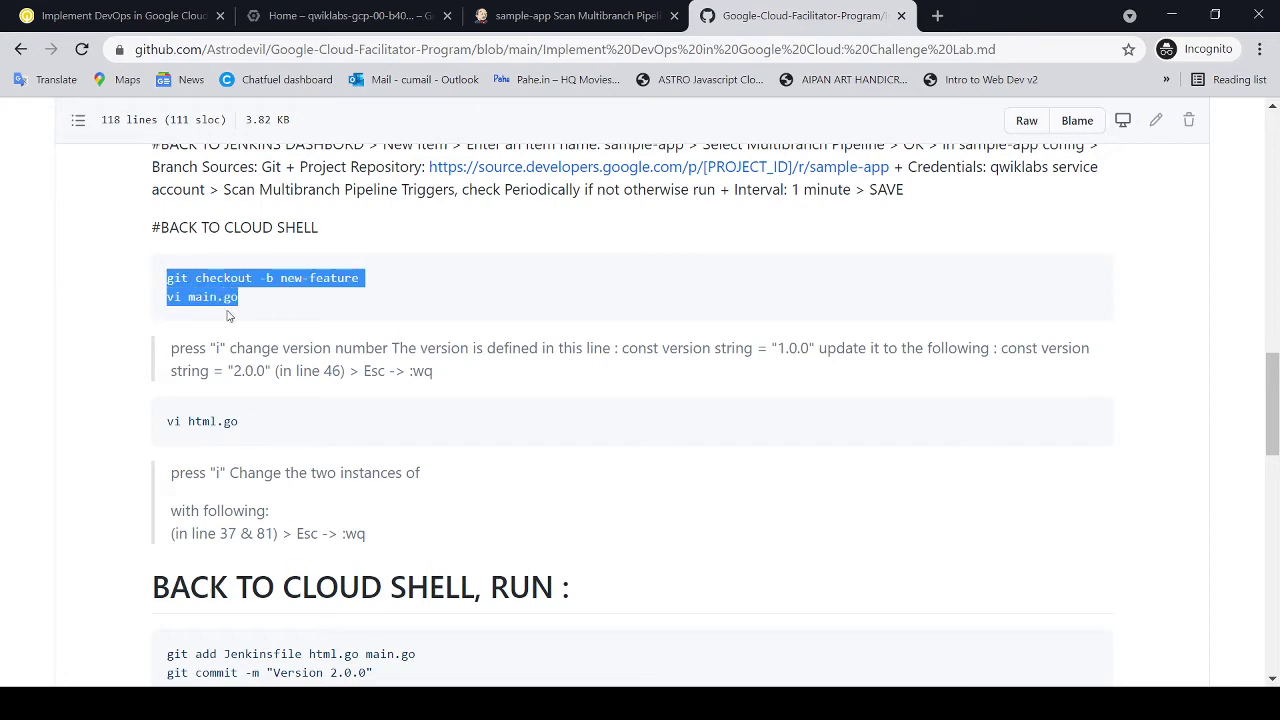
pyautogui.click(372, 19)
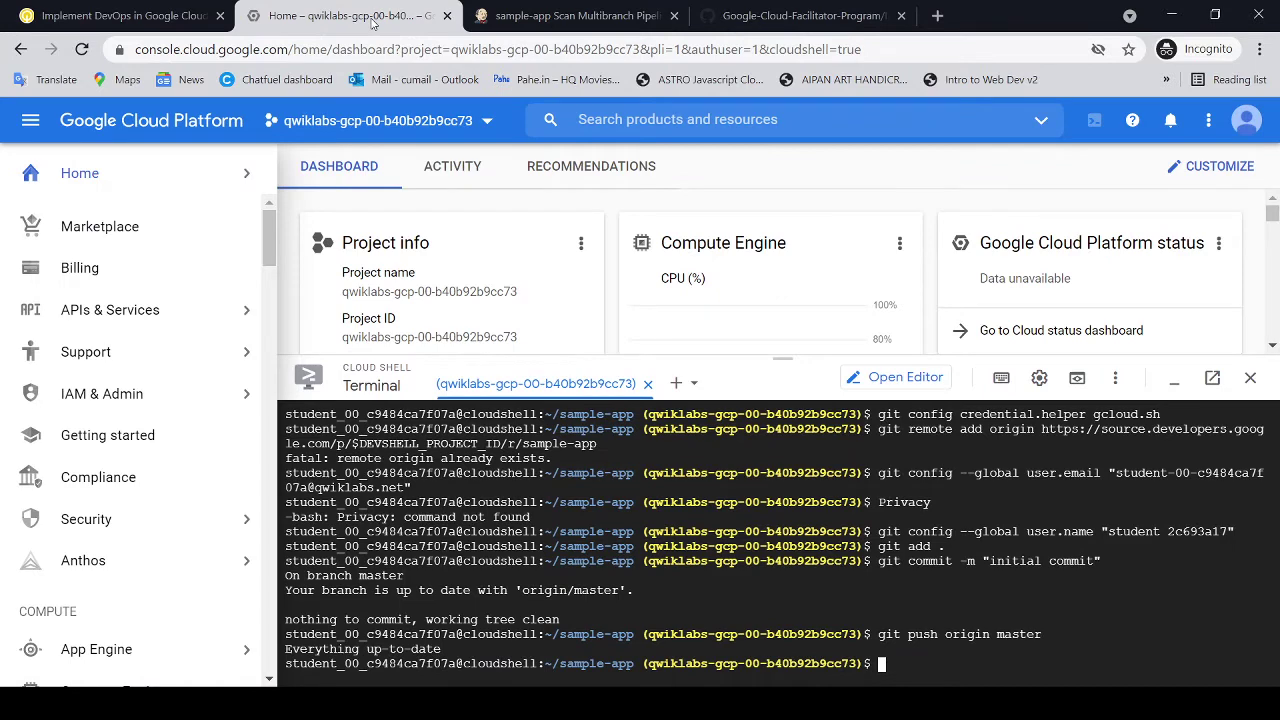
pyautogui.hotkey('ctrl', 'v')
pyautogui.press('Return')
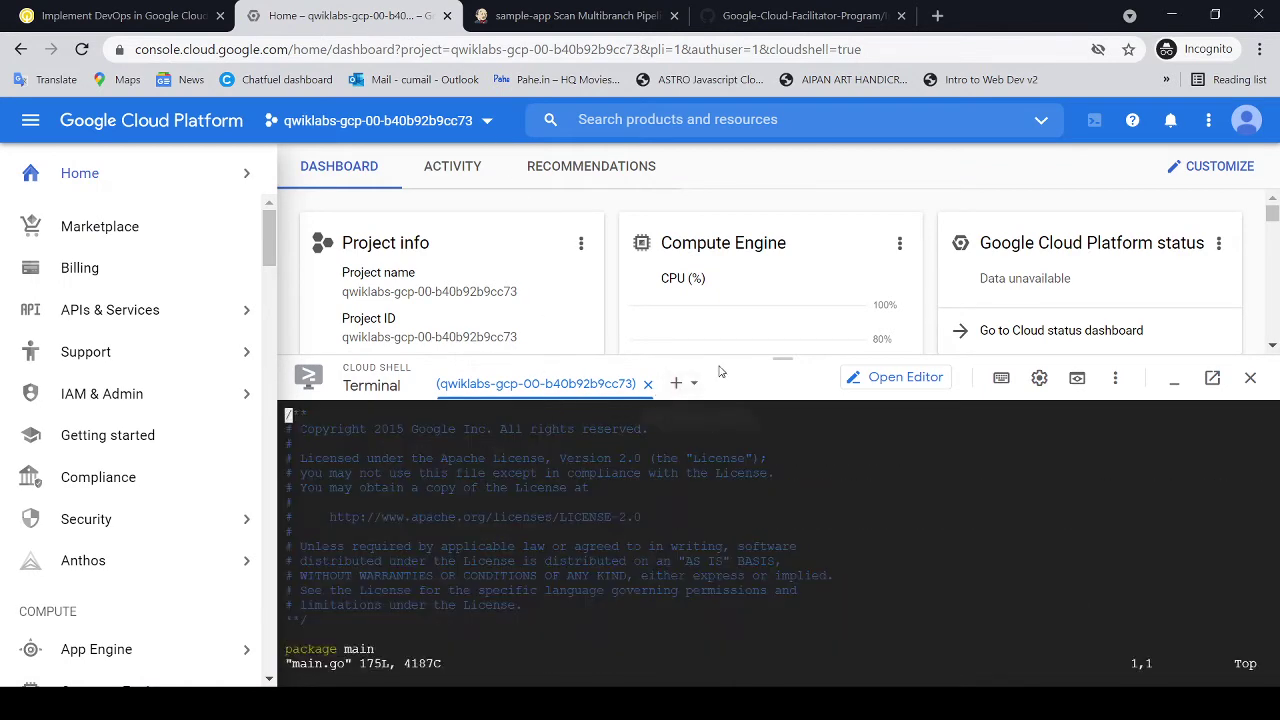
pyautogui.moveTo(783, 360); pyautogui.dragTo(783, 221)
# Step: Read the GitHub notes on which line of main.go defines the version, its new value, and how to save the file
pyautogui.click(575, 15)
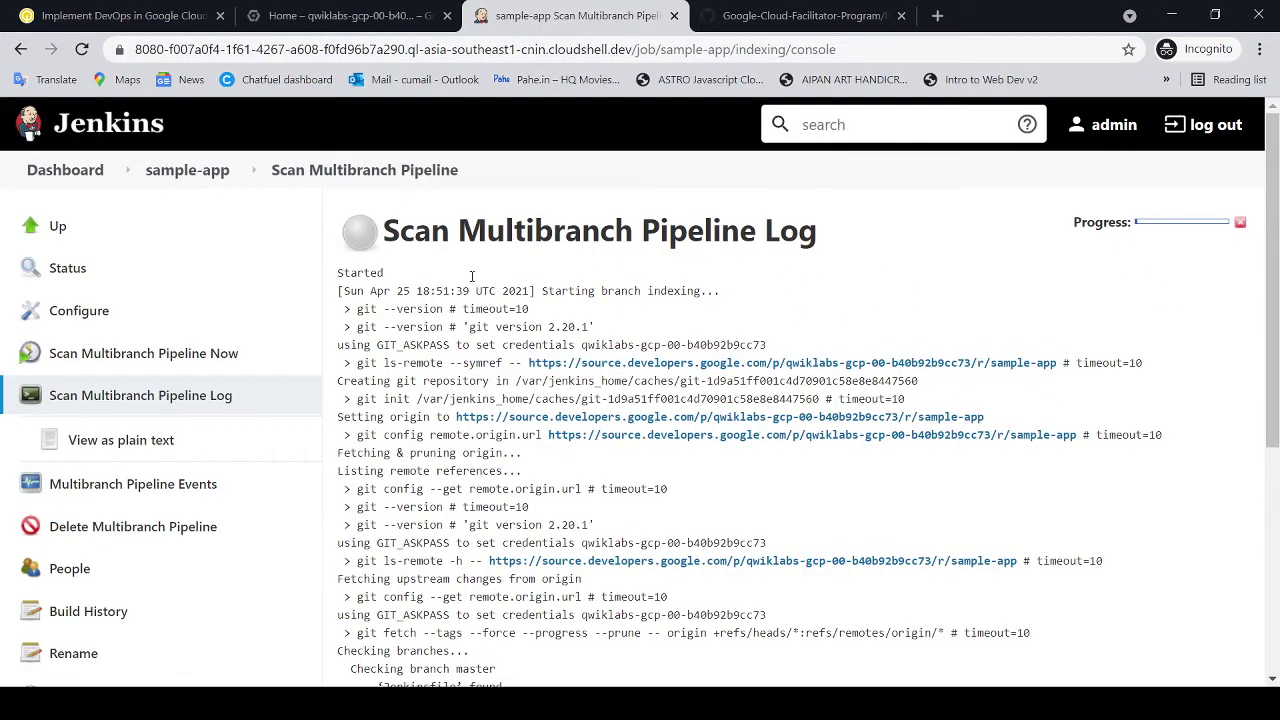
pyautogui.click(750, 16)
pyautogui.click(268, 325)
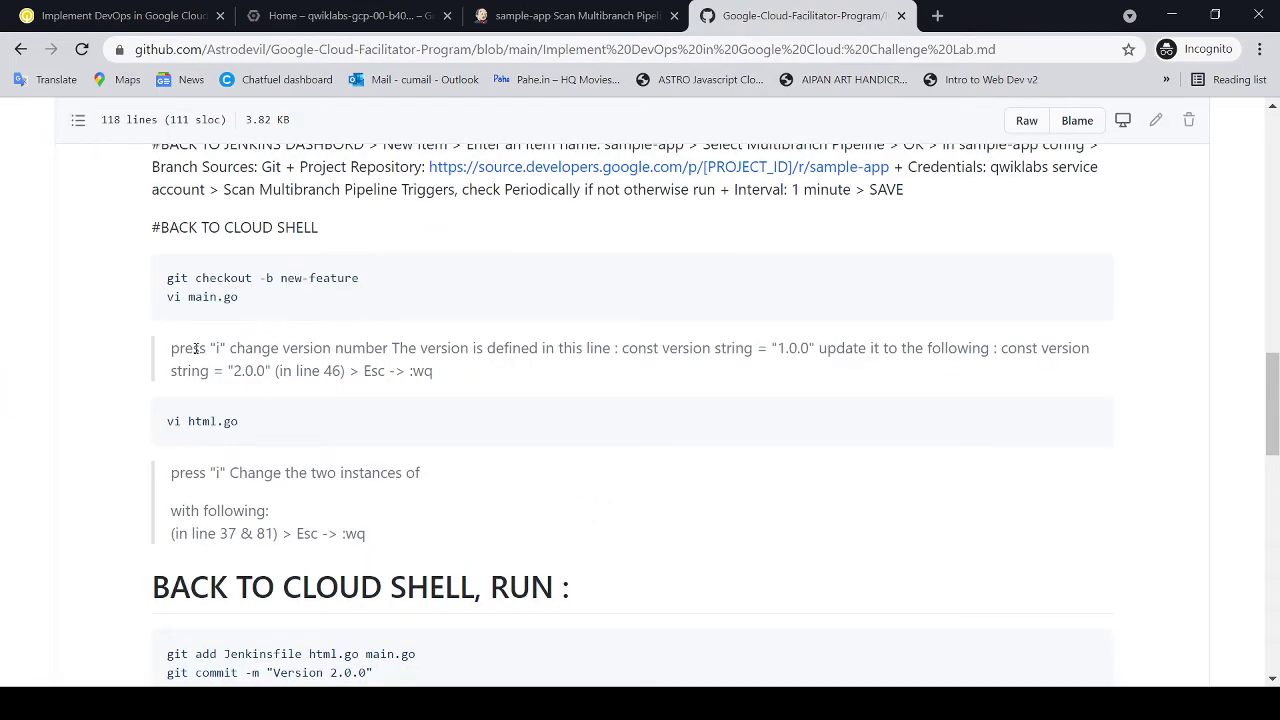
pyautogui.moveTo(196, 348); pyautogui.dragTo(256, 348)
pyautogui.moveTo(374, 348); pyautogui.dragTo(616, 368)
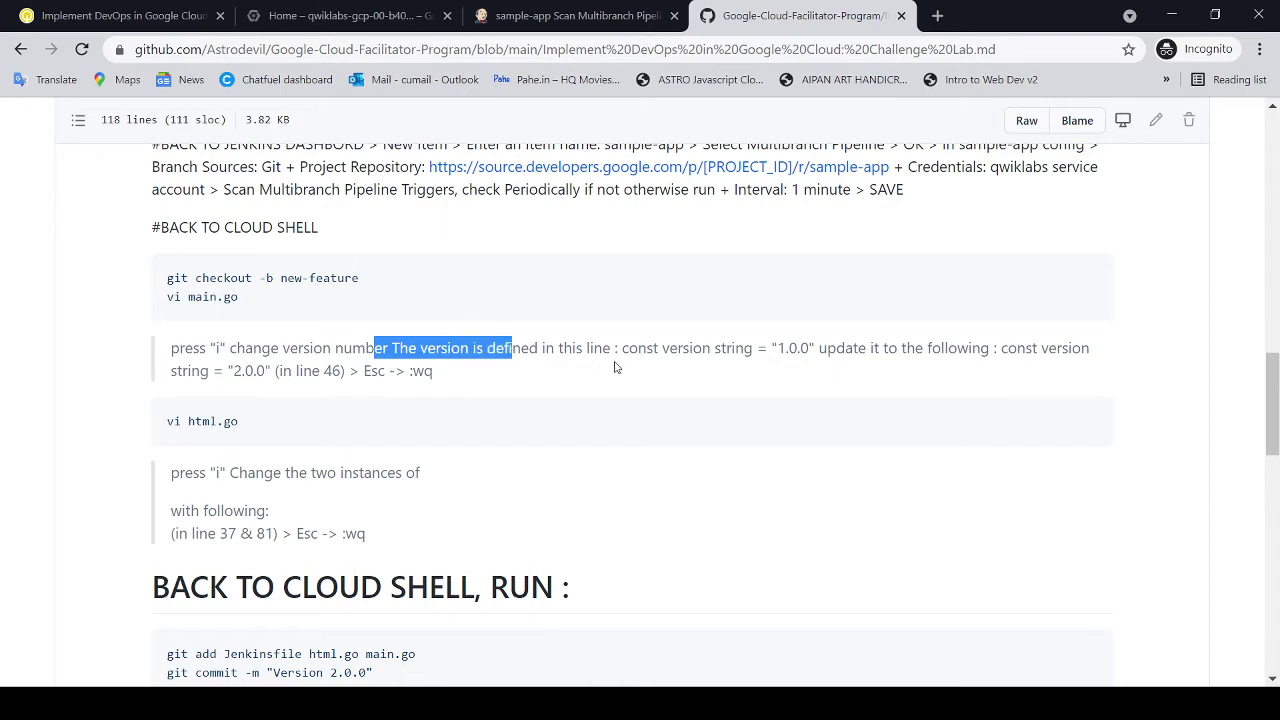
pyautogui.moveTo(773, 348); pyautogui.dragTo(818, 348)
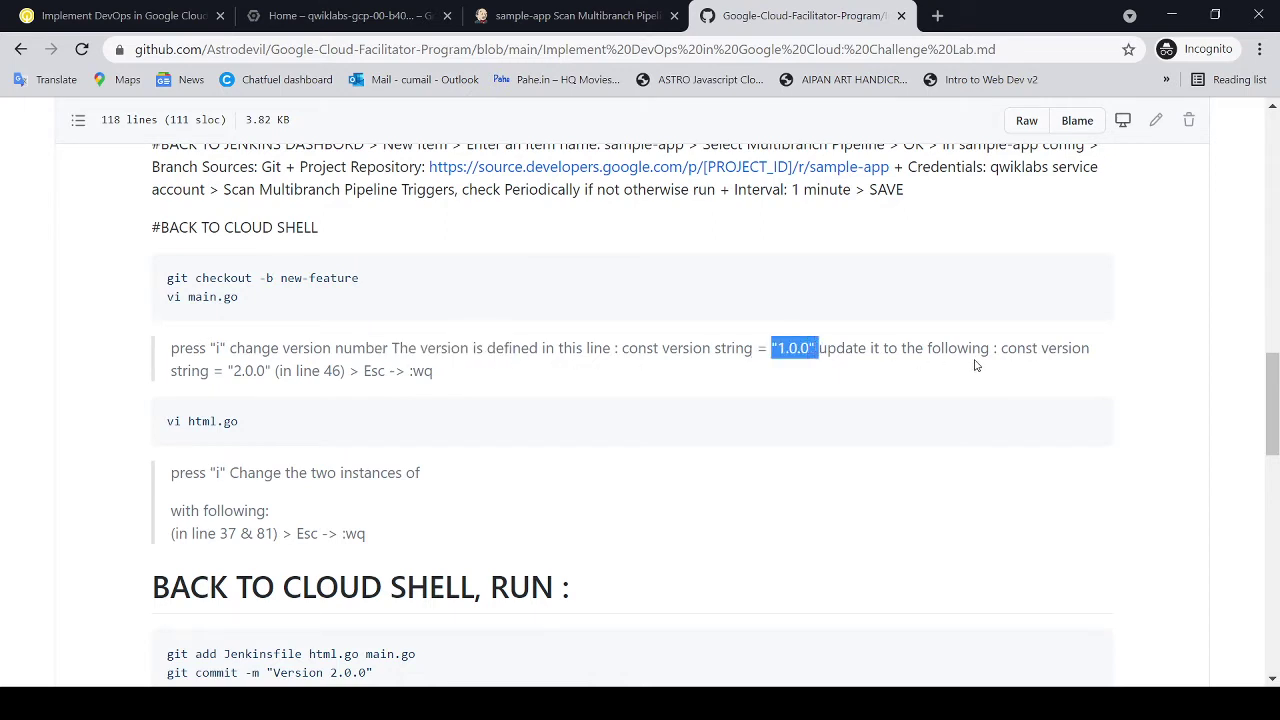
pyautogui.moveTo(997, 348); pyautogui.dragTo(1090, 350)
pyautogui.moveTo(201, 370); pyautogui.dragTo(453, 383)
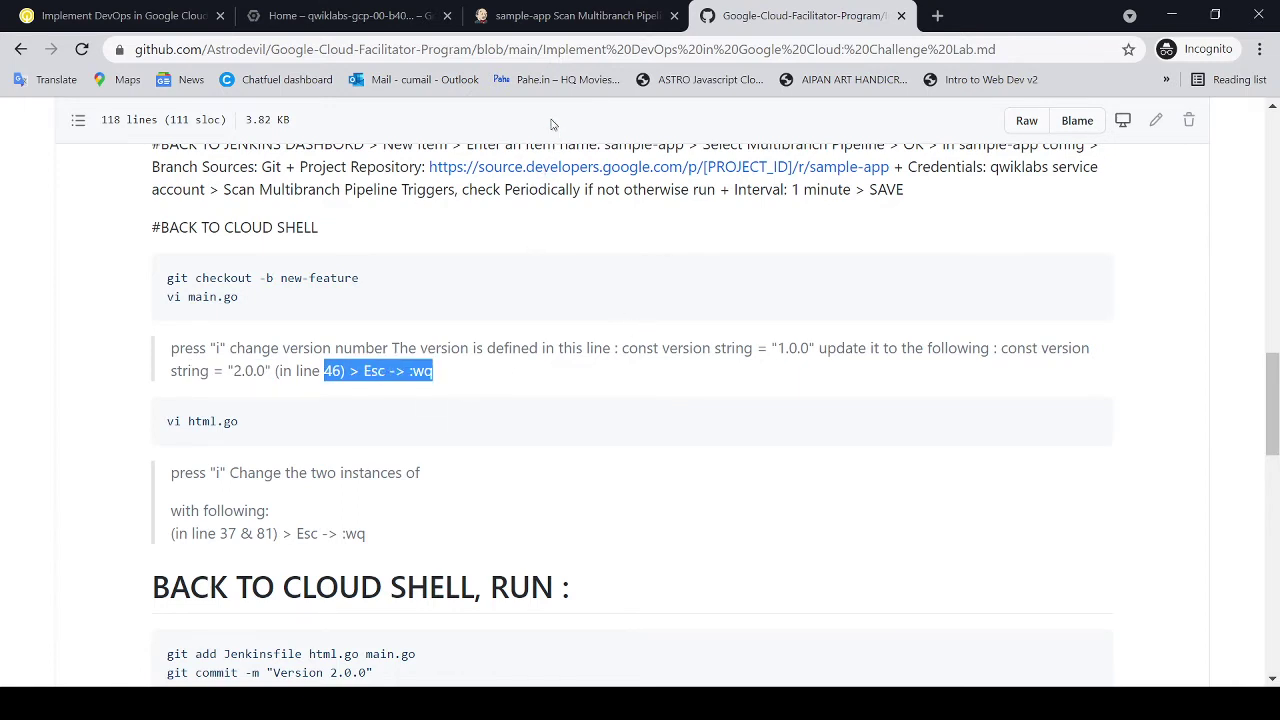
# Step: Change the version string constant on line 46 of main.go to "2.0.0" in the Cloud Shell vi editor and leave insert mode
pyautogui.click(325, 16)
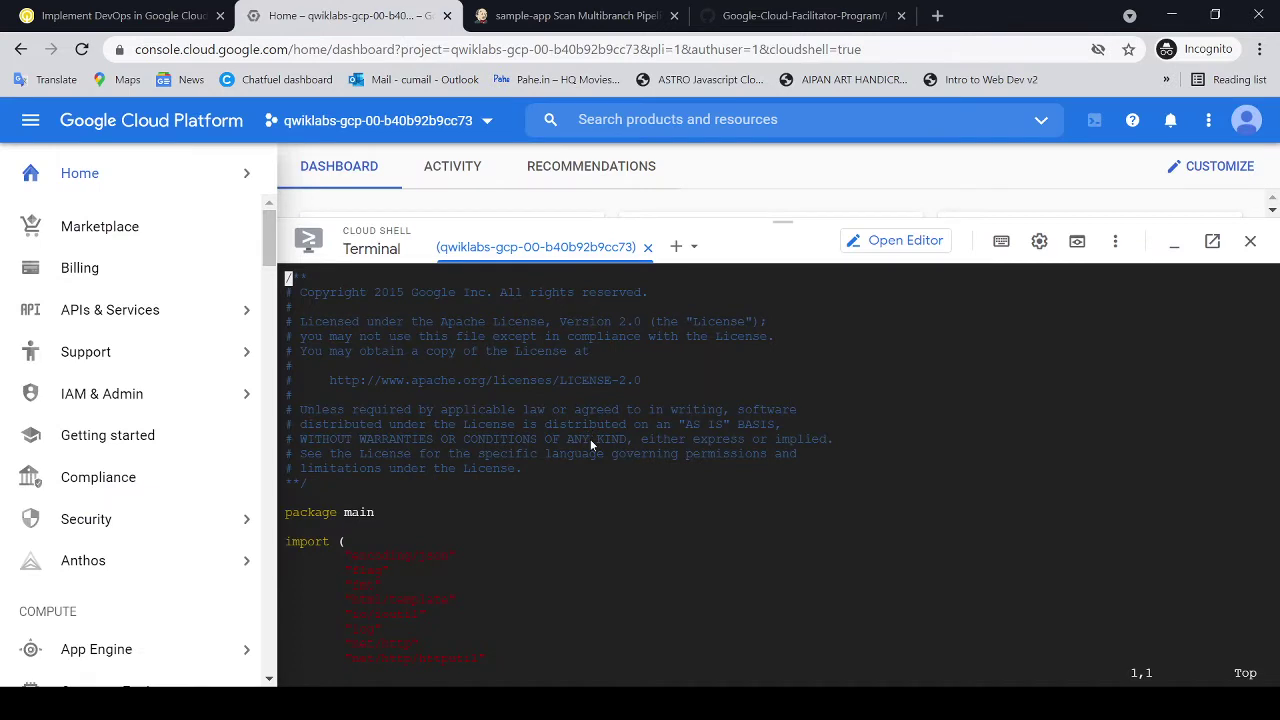
pyautogui.press('i')
pyautogui.press('Down')
pyautogui.press('Down')
pyautogui.press('Down')
pyautogui.press('Down')
pyautogui.press('Down')
pyautogui.press('Down')
pyautogui.press('Down')
pyautogui.press('Down')
pyautogui.press('Down')
pyautogui.press('Down')
pyautogui.press('Down')
pyautogui.press('Down')
pyautogui.press('Down')
pyautogui.press('Down')
pyautogui.press('Down')
pyautogui.press('Down')
pyautogui.press('Down')
pyautogui.press('Down')
pyautogui.press('Down')
pyautogui.press('Down')
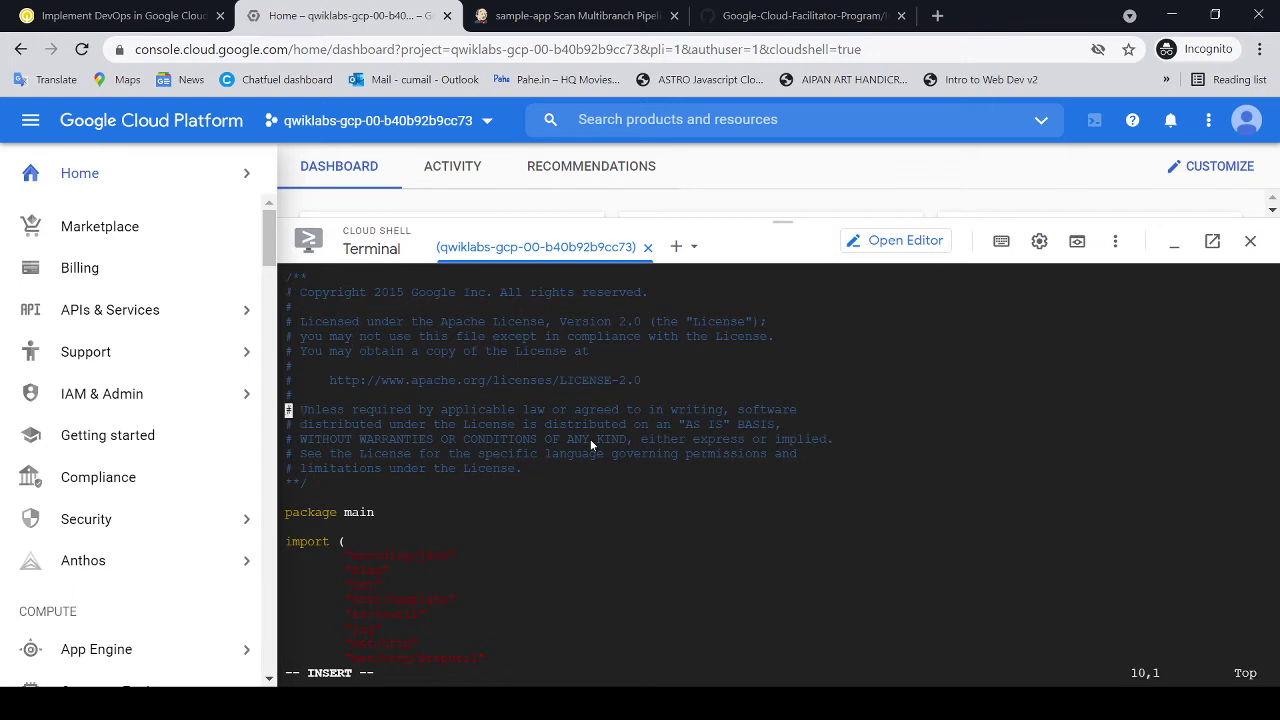
pyautogui.press('Down')
pyautogui.press('Down')
pyautogui.press('Down')
pyautogui.press('Down')
pyautogui.press('Down')
pyautogui.press('Down')
pyautogui.press('Down')
pyautogui.press('Down')
pyautogui.press('Down')
pyautogui.press('Down')
pyautogui.press('Down')
pyautogui.press('Down')
pyautogui.press('Down')
pyautogui.press('Down')
pyautogui.press('Down')
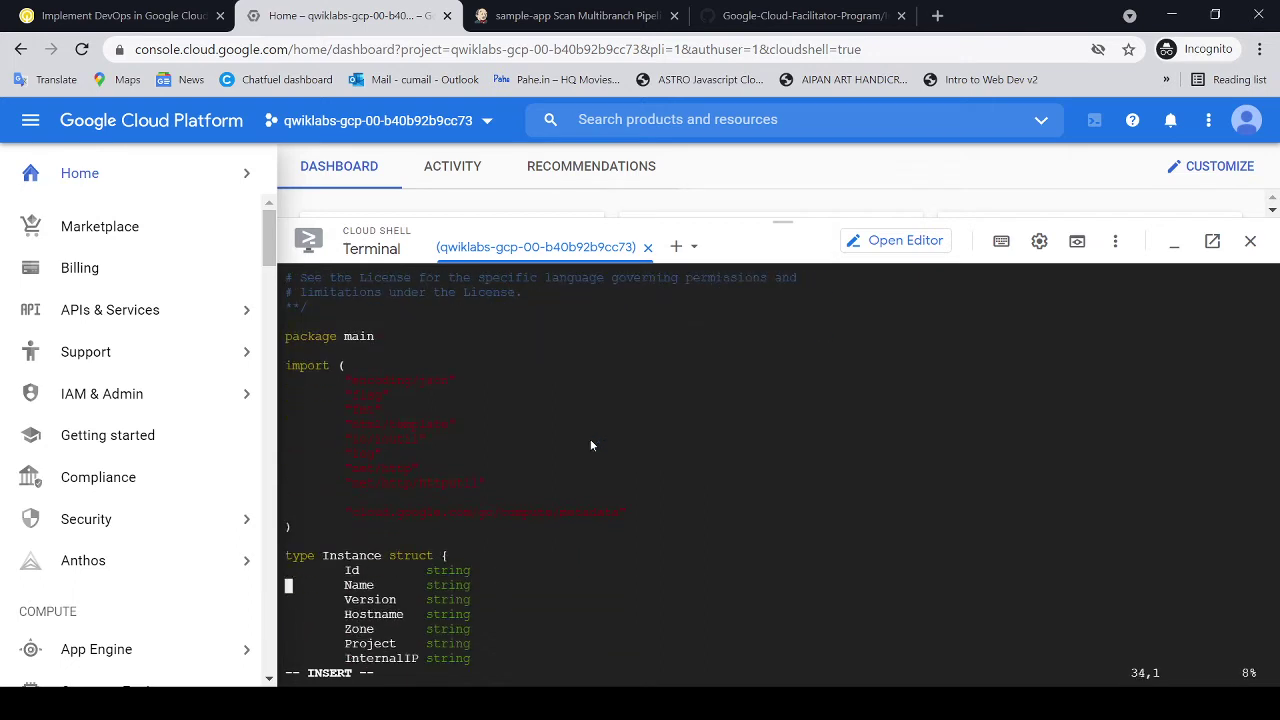
pyautogui.press('Down')
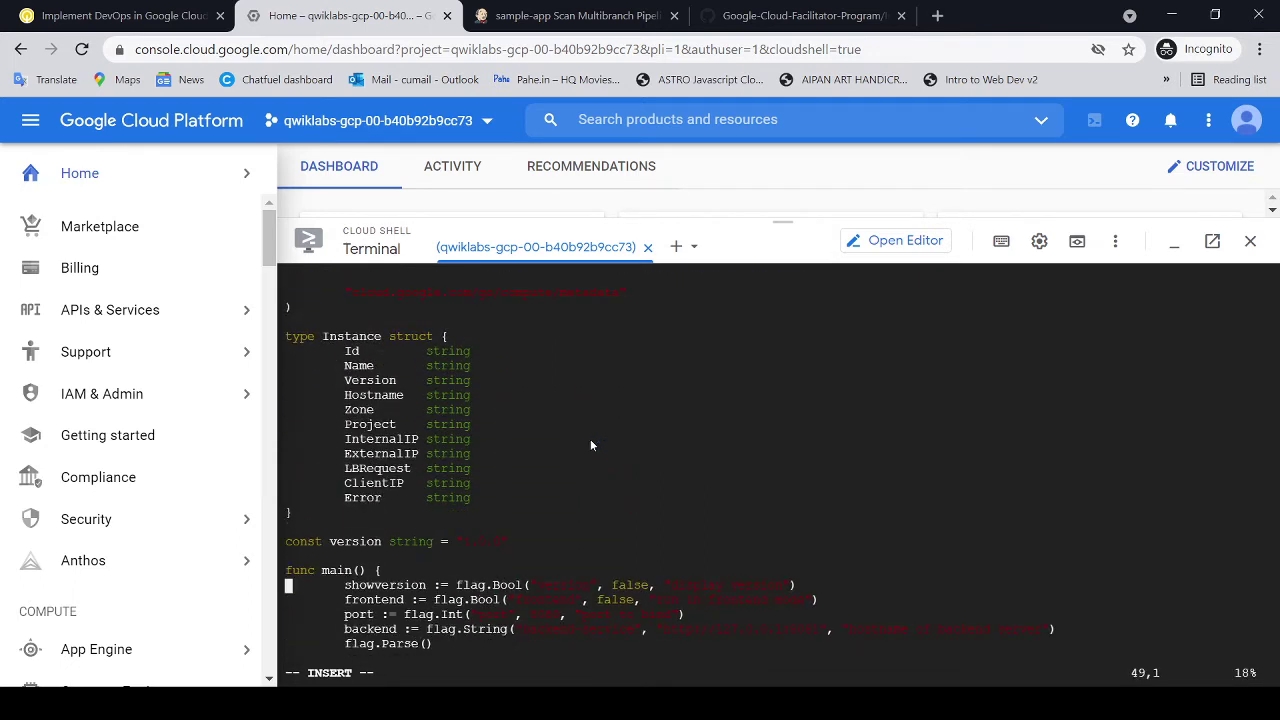
pyautogui.press('Up')
pyautogui.press('Up')
pyautogui.press('Up')
pyautogui.press('Right')
pyautogui.press('Right')
pyautogui.press('Right')
pyautogui.press('Right')
pyautogui.press('Right')
pyautogui.press('Right')
pyautogui.press('Right')
pyautogui.press('Right')
pyautogui.press('Right')
pyautogui.press('Right')
pyautogui.press('Right')
pyautogui.press('Right')
pyautogui.press('Right')
pyautogui.press('Right')
pyautogui.press('Right')
pyautogui.press('Right')
pyautogui.press('Right')
pyautogui.press('Right')
pyautogui.press('Right')
pyautogui.press('Right')
pyautogui.press('Right')
pyautogui.press('Right')
pyautogui.press('Right')
pyautogui.press('Right')
pyautogui.press('Right')
pyautogui.press('BackSpace')
pyautogui.write('2')
pyautogui.press('Escape')
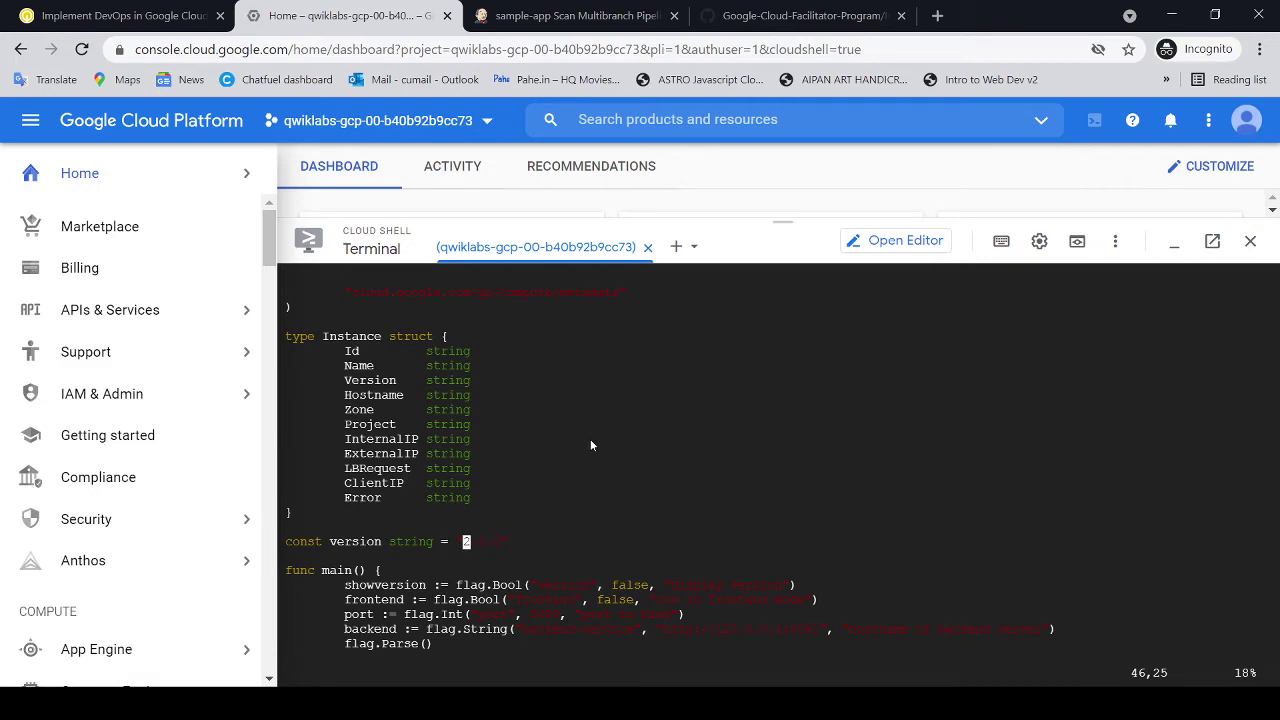
# Step: Save main.go and quit vi in Cloud Shell, and recheck the main.go version instructions in the GitHub notes
pyautogui.write(':wq')
pyautogui.press('Return')
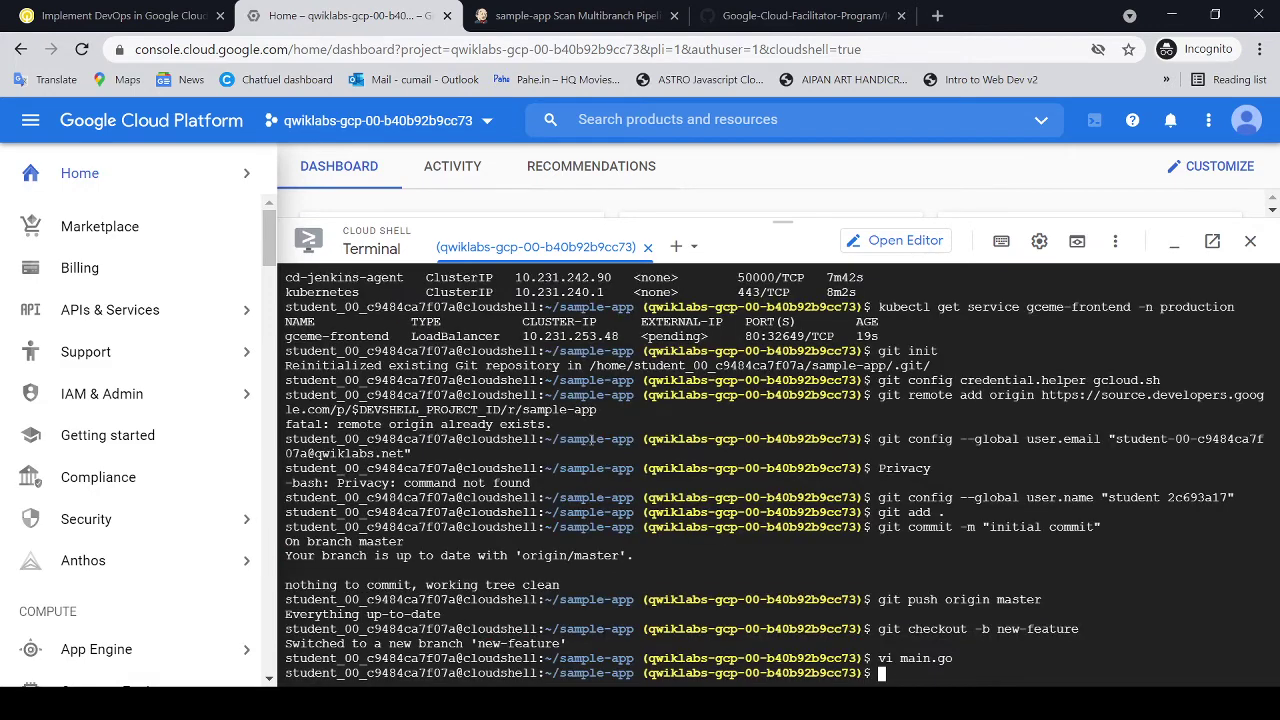
pyautogui.click(757, 12)
pyautogui.click(481, 349)
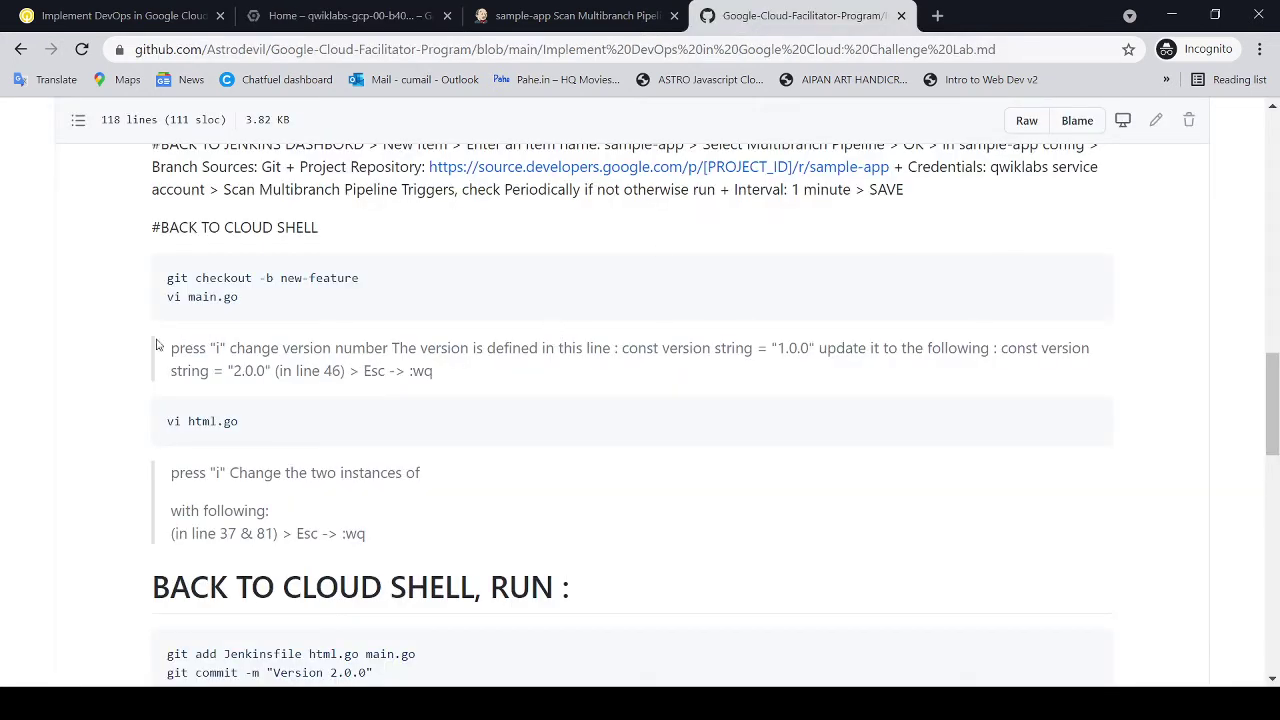
pyautogui.moveTo(172, 347)
pyautogui.mouseDown()
pyautogui.moveTo(452, 388)
pyautogui.moveTo(329, 350)
pyautogui.moveTo(177, 350)
pyautogui.mouseUp()
pyautogui.click(527, 380)
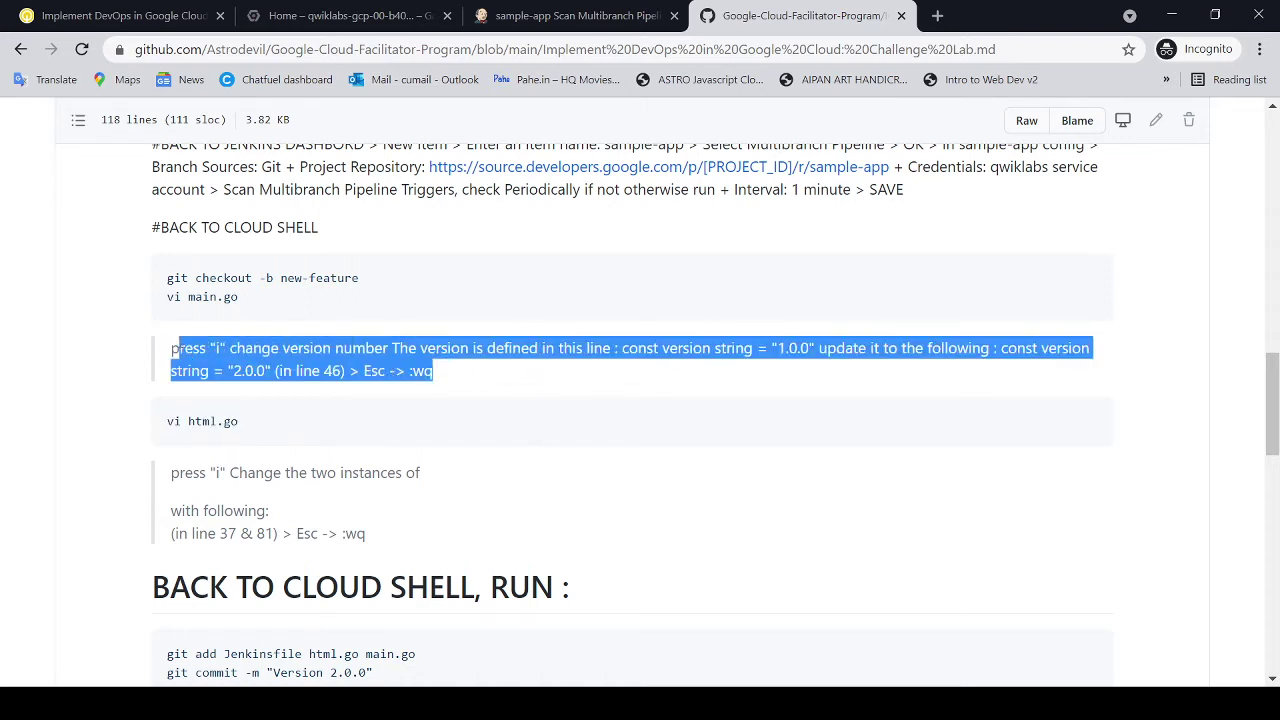
# Step: Copy vi html.go from the GitHub notes and run it in Cloud Shell
pyautogui.click(330, 309)
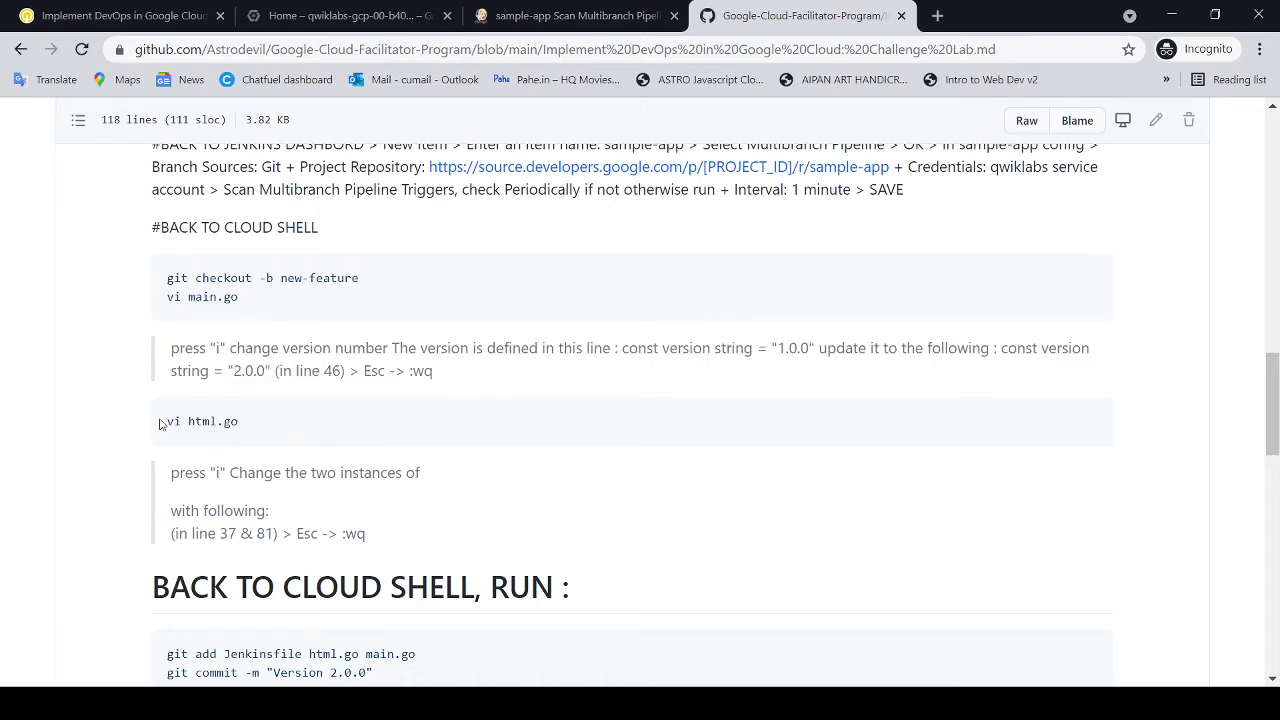
pyautogui.moveTo(160, 424); pyautogui.dragTo(243, 427)
pyautogui.hotkey('ctrl', 'c')
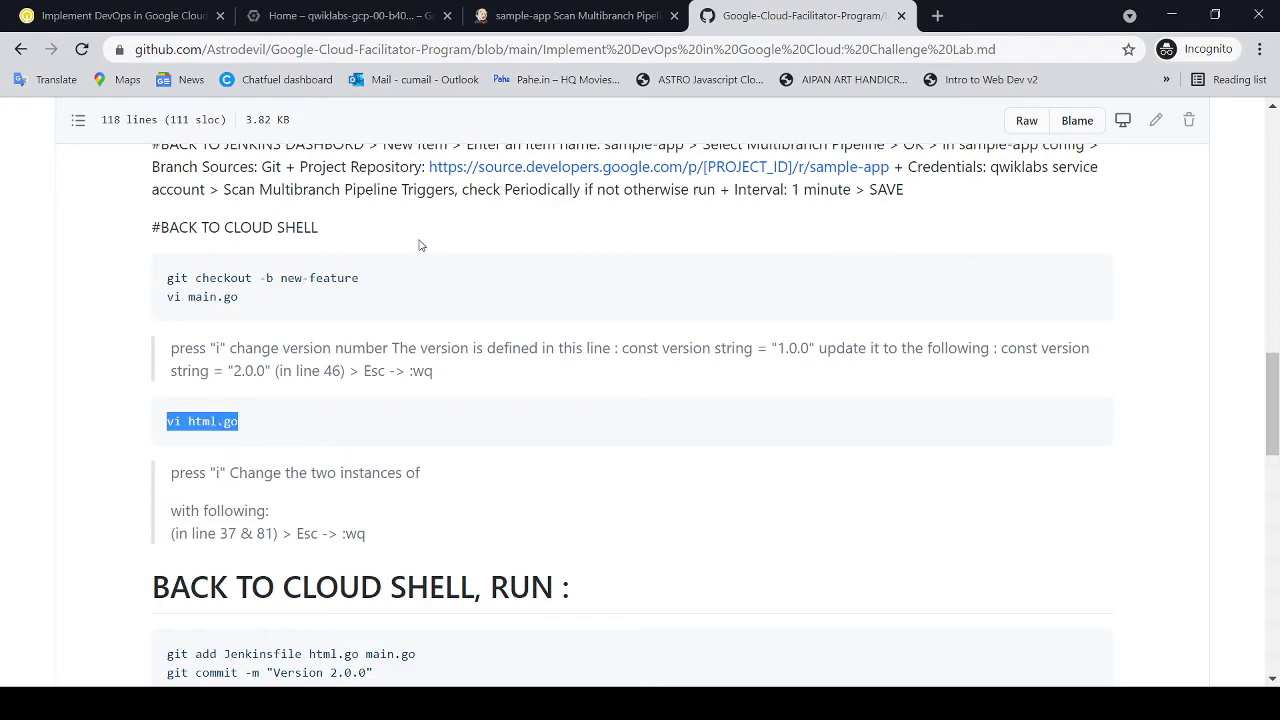
pyautogui.click(392, 20)
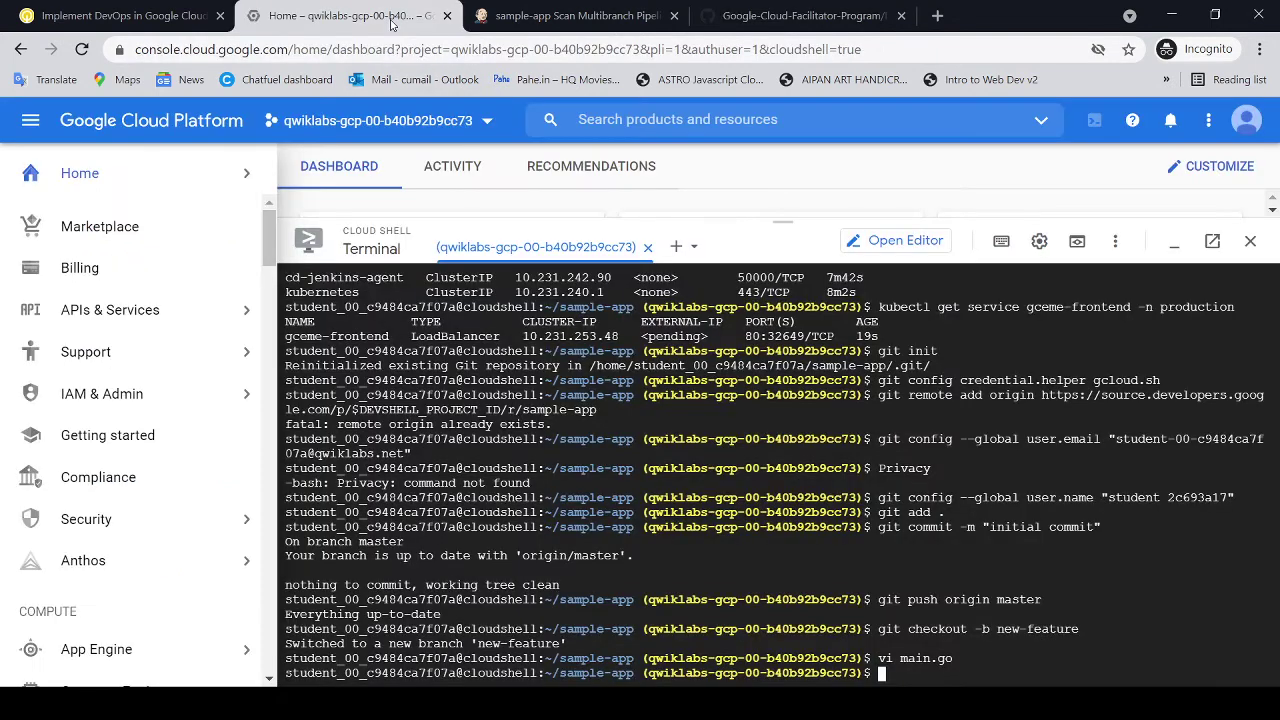
pyautogui.hotkey('ctrl', 'v')
pyautogui.press('Return')
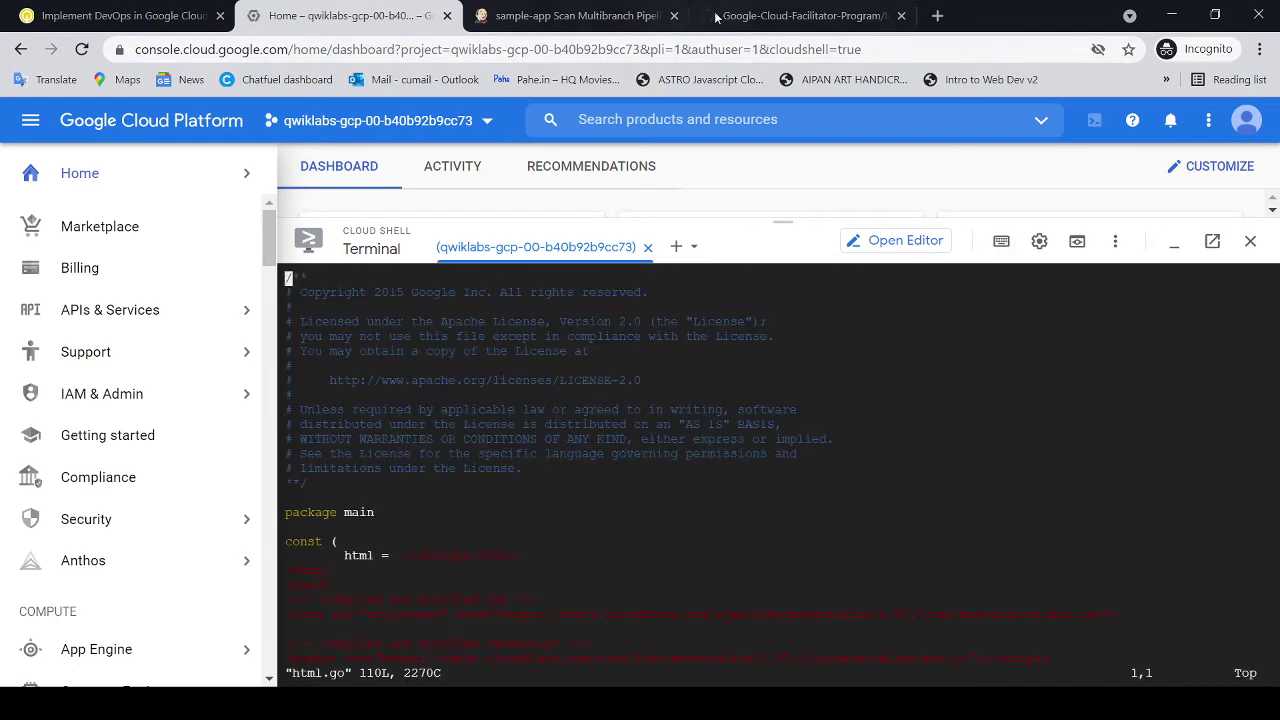
# Step: Read the GitHub notes on which two instances in html.go have to change and what replaces them
pyautogui.click(758, 16)
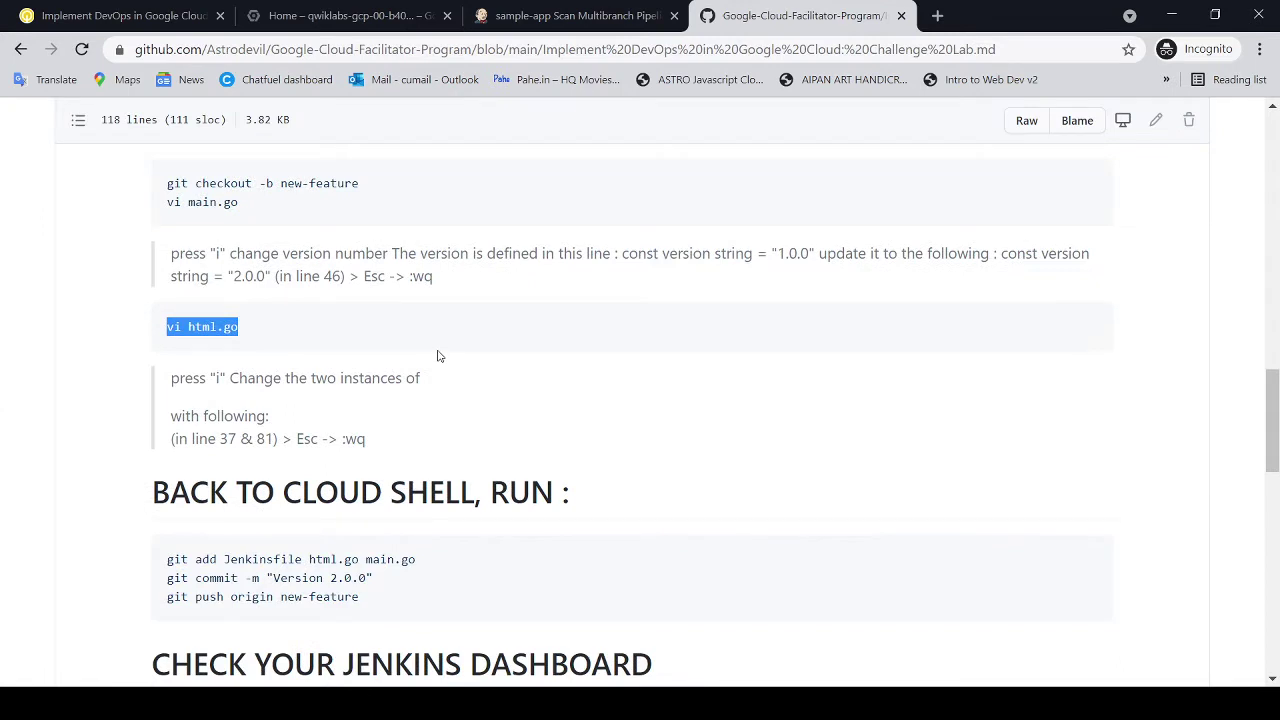
pyautogui.click(204, 371)
pyautogui.moveTo(165, 381); pyautogui.dragTo(370, 394)
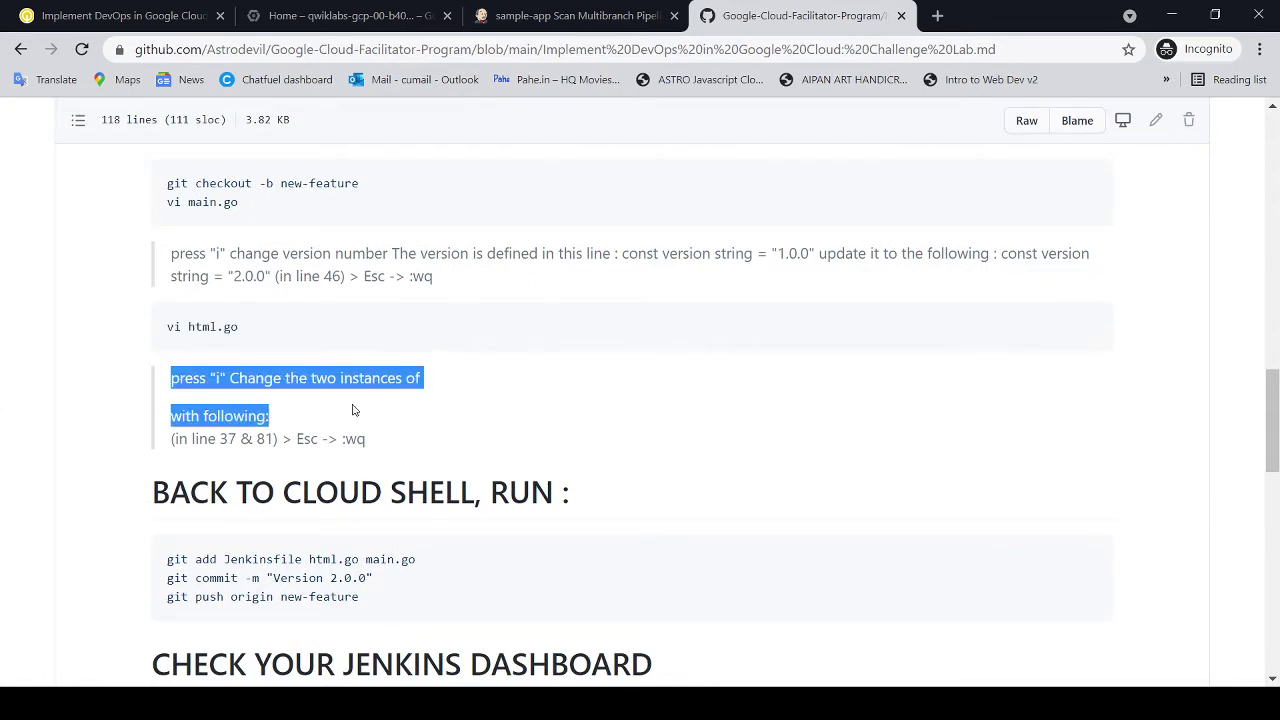
pyautogui.click(296, 428)
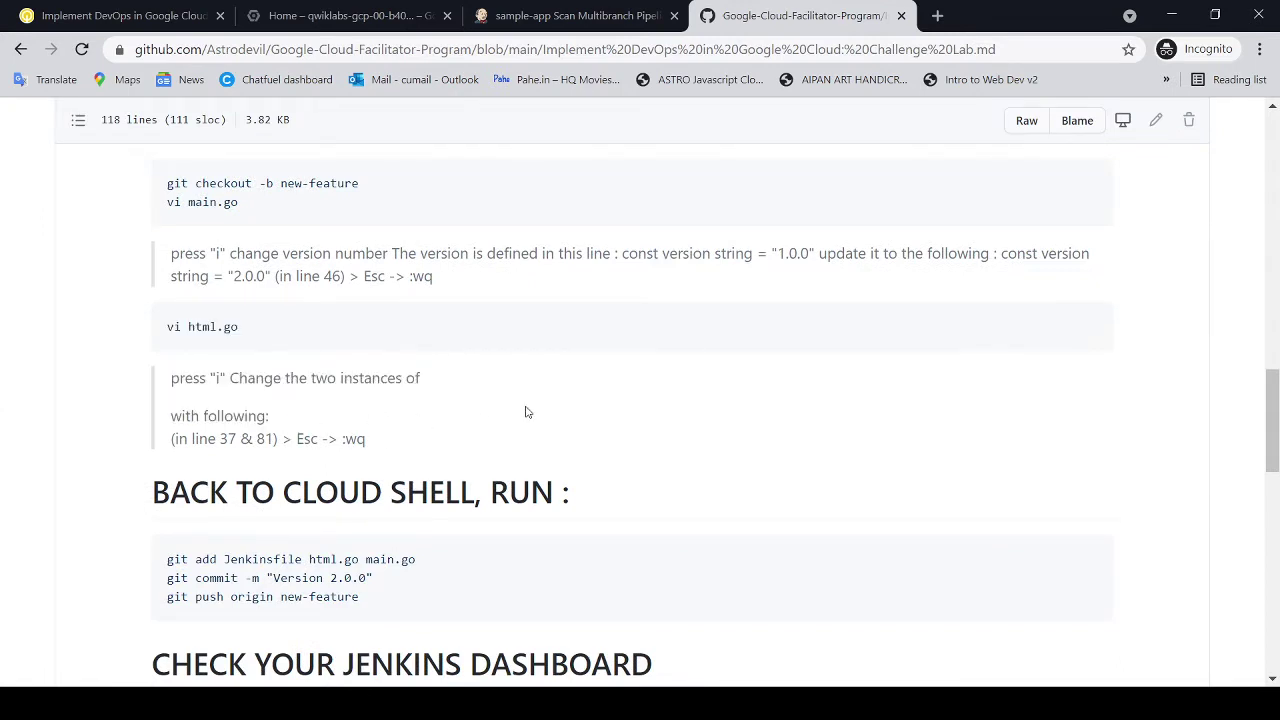
pyautogui.scroll(-1, 524, 409)
pyautogui.scroll(1, 526, 406)
pyautogui.moveTo(171, 418); pyautogui.dragTo(290, 422)
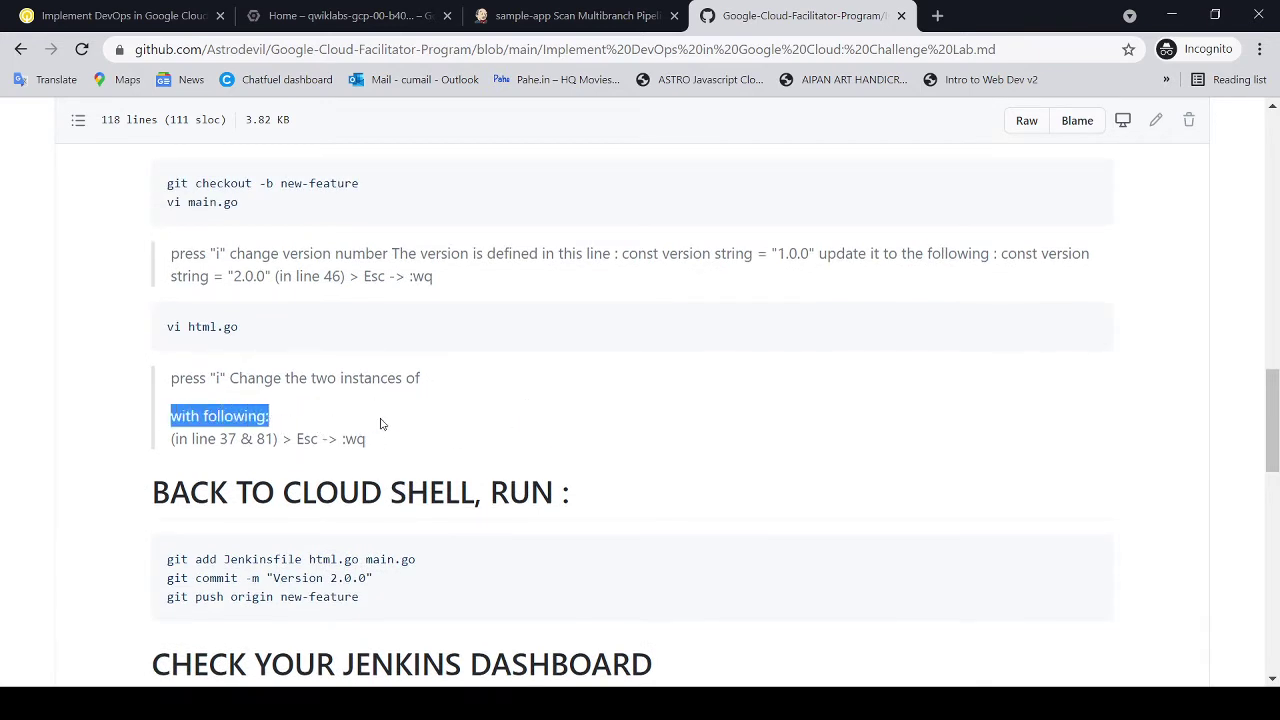
pyautogui.click(657, 398)
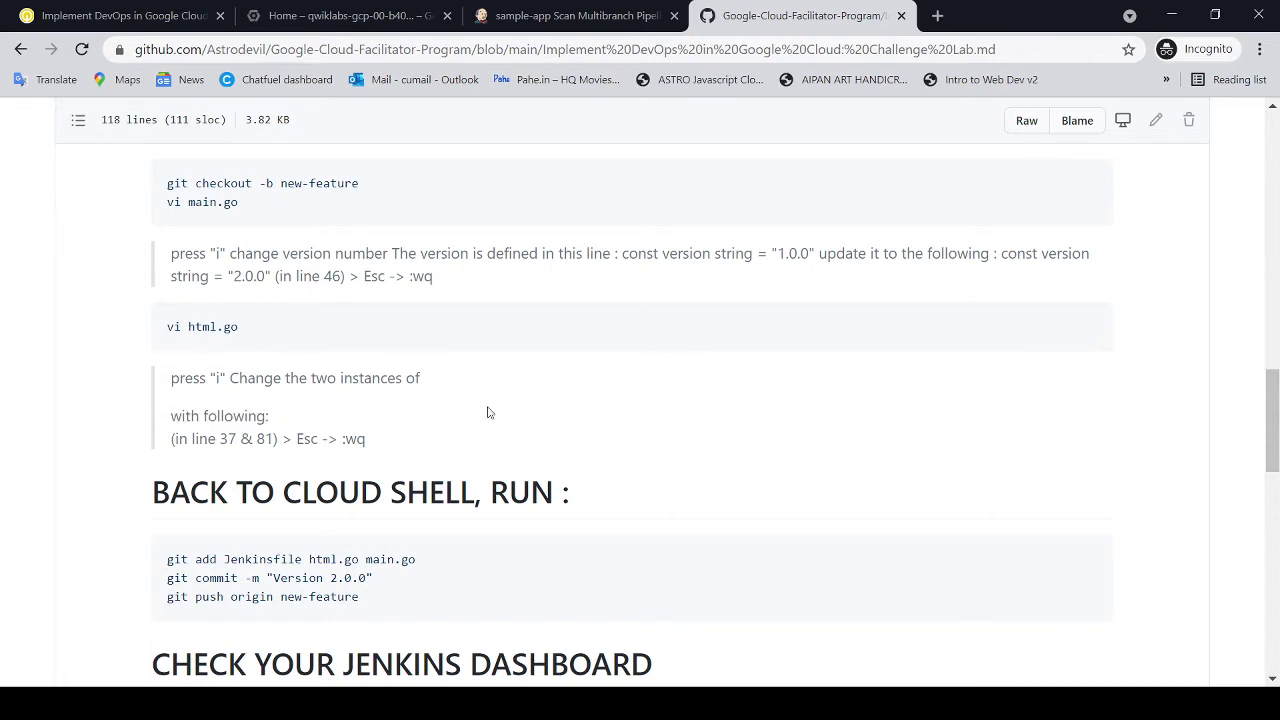
pyautogui.scroll(-3, 634, 385)
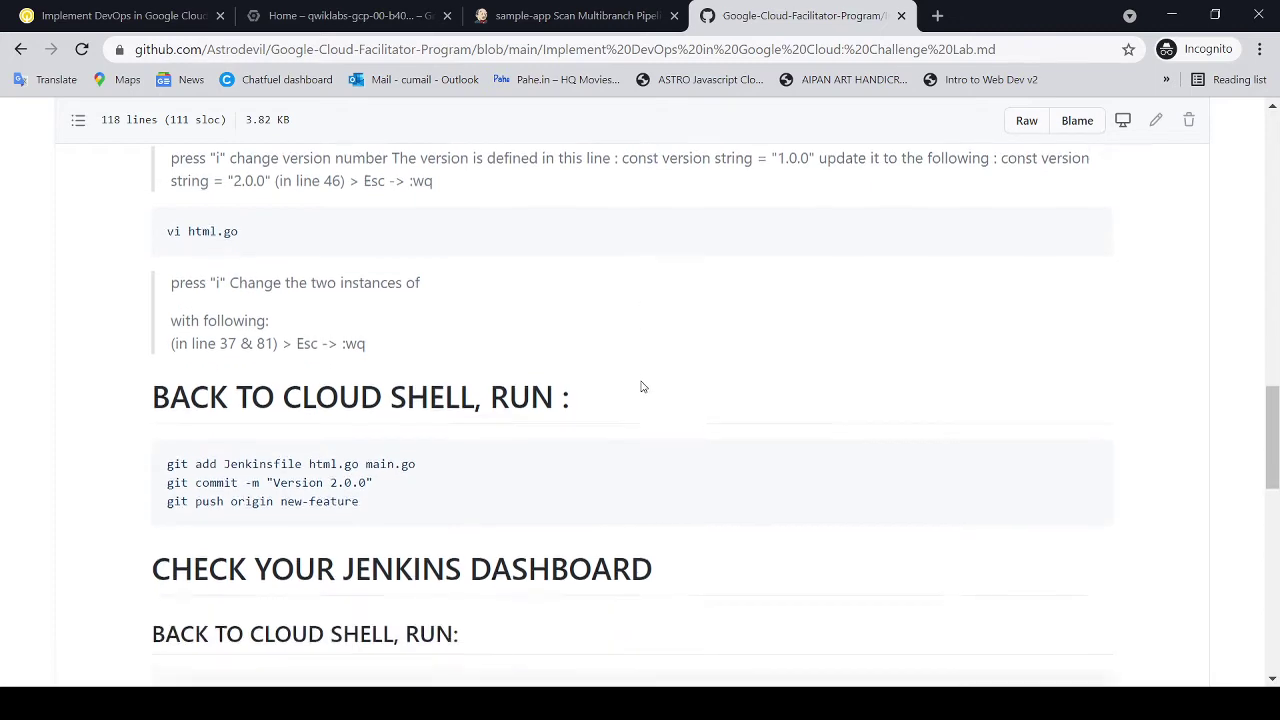
pyautogui.scroll(3, 641, 382)
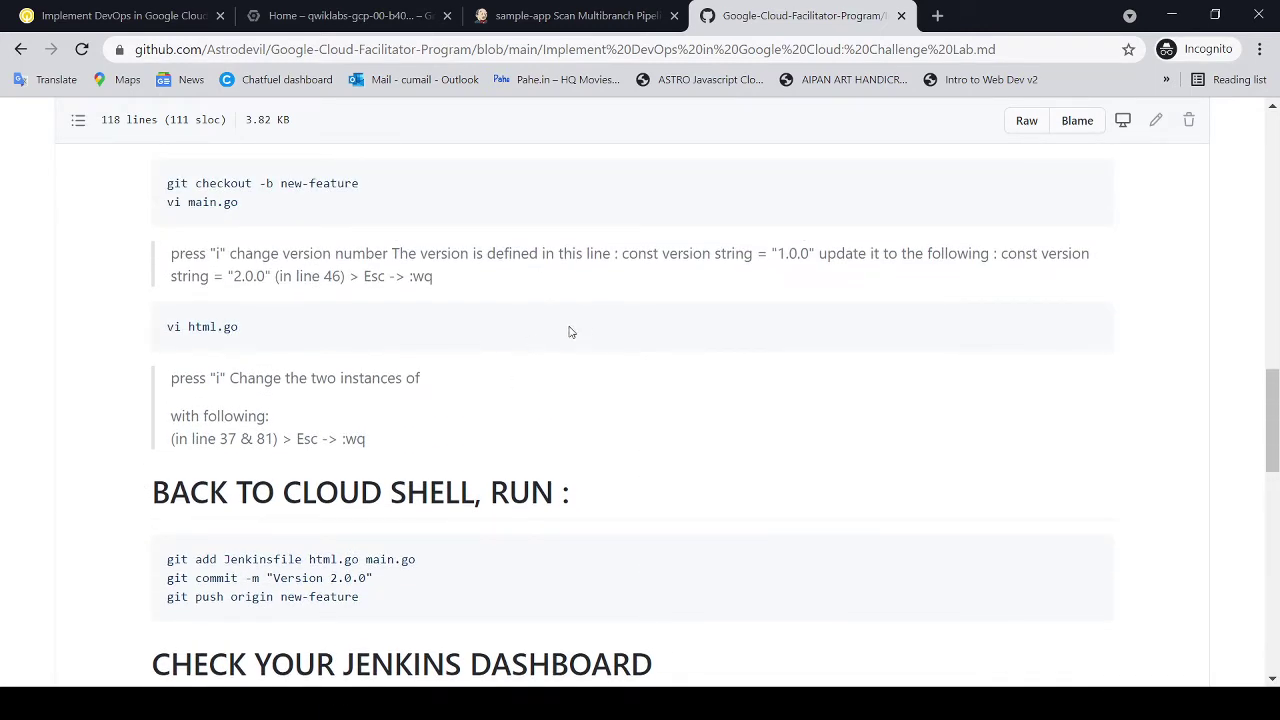
# Step: Reload the GitHub notes page and return to the html.go instructions
pyautogui.click(372, 16)
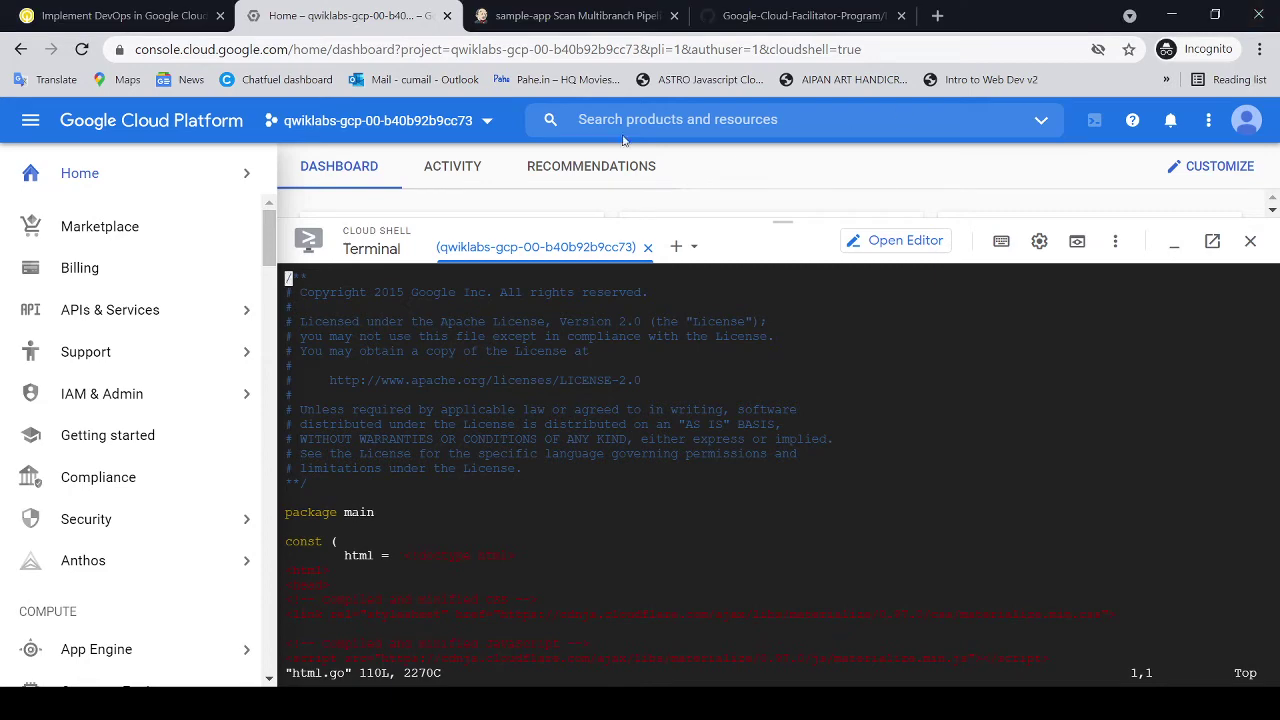
pyautogui.click(790, 15)
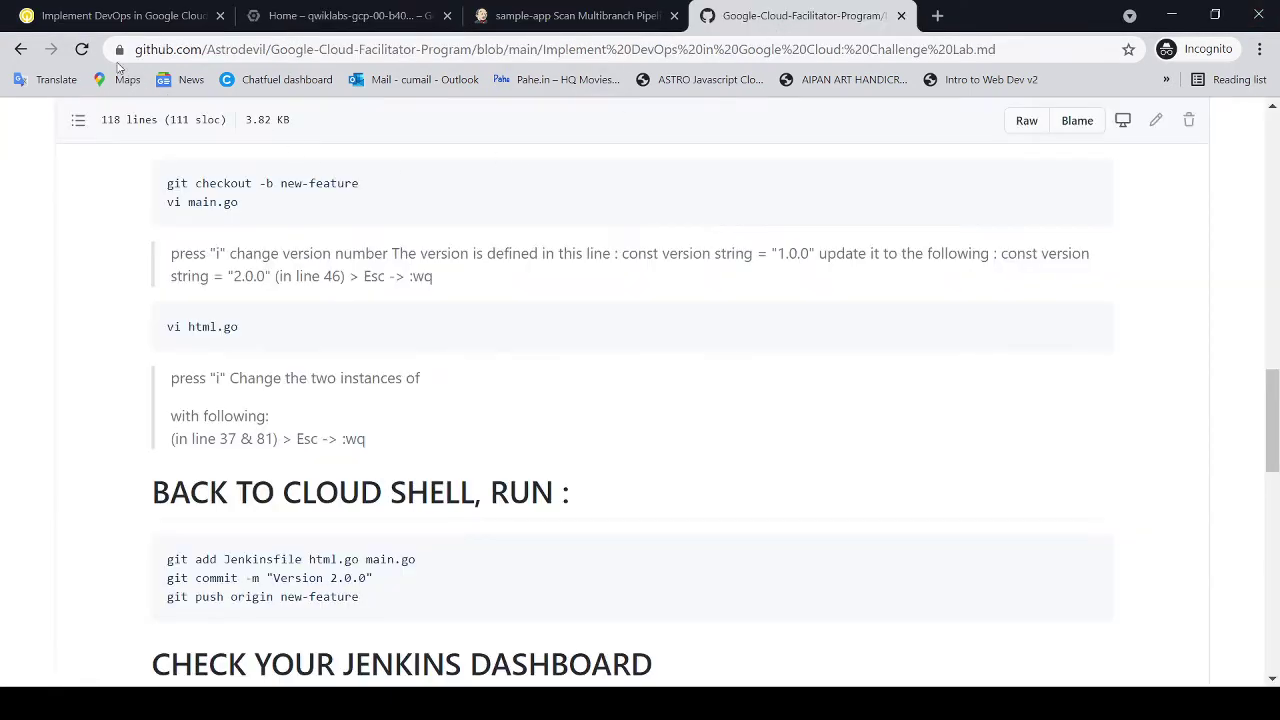
pyautogui.click(82, 50)
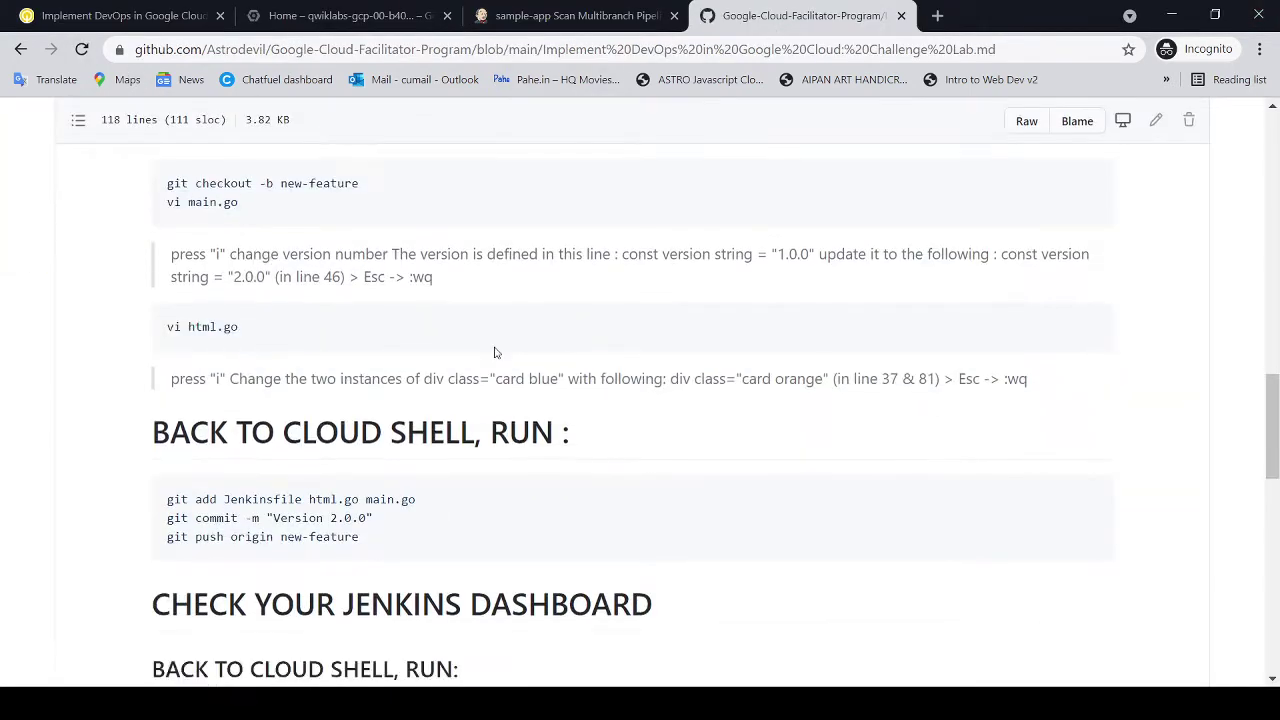
pyautogui.scroll(-1, 588, 419)
pyautogui.scroll(1, 537, 417)
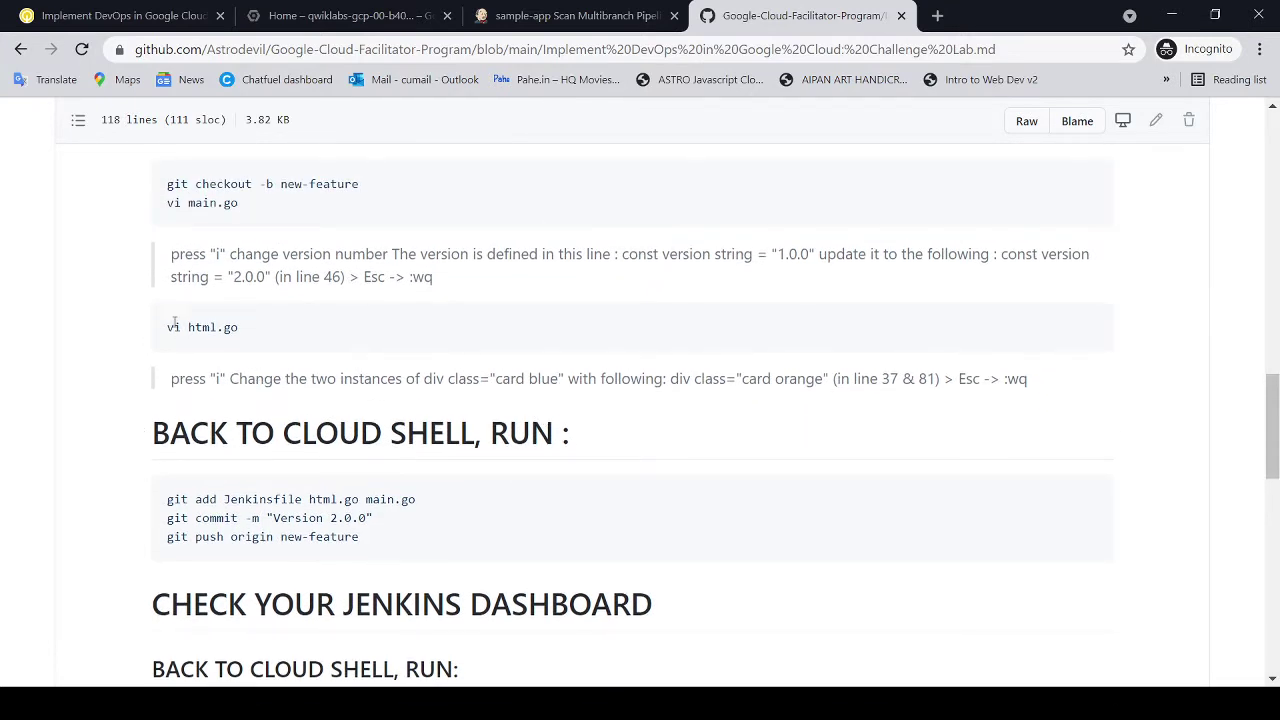
# Step: Read the reloaded html.go instructions for the old and new div class values and their line numbers
pyautogui.moveTo(176, 328); pyautogui.dragTo(262, 330)
pyautogui.click(196, 385)
pyautogui.moveTo(196, 385); pyautogui.dragTo(938, 380)
pyautogui.click(993, 400)
pyautogui.moveTo(510, 380); pyautogui.dragTo(558, 380)
pyautogui.moveTo(742, 380); pyautogui.dragTo(842, 380)
# Step: Return to Cloud Shell and start text insertion at the second blue card div on line 81 of html.go
pyautogui.click(392, 22)
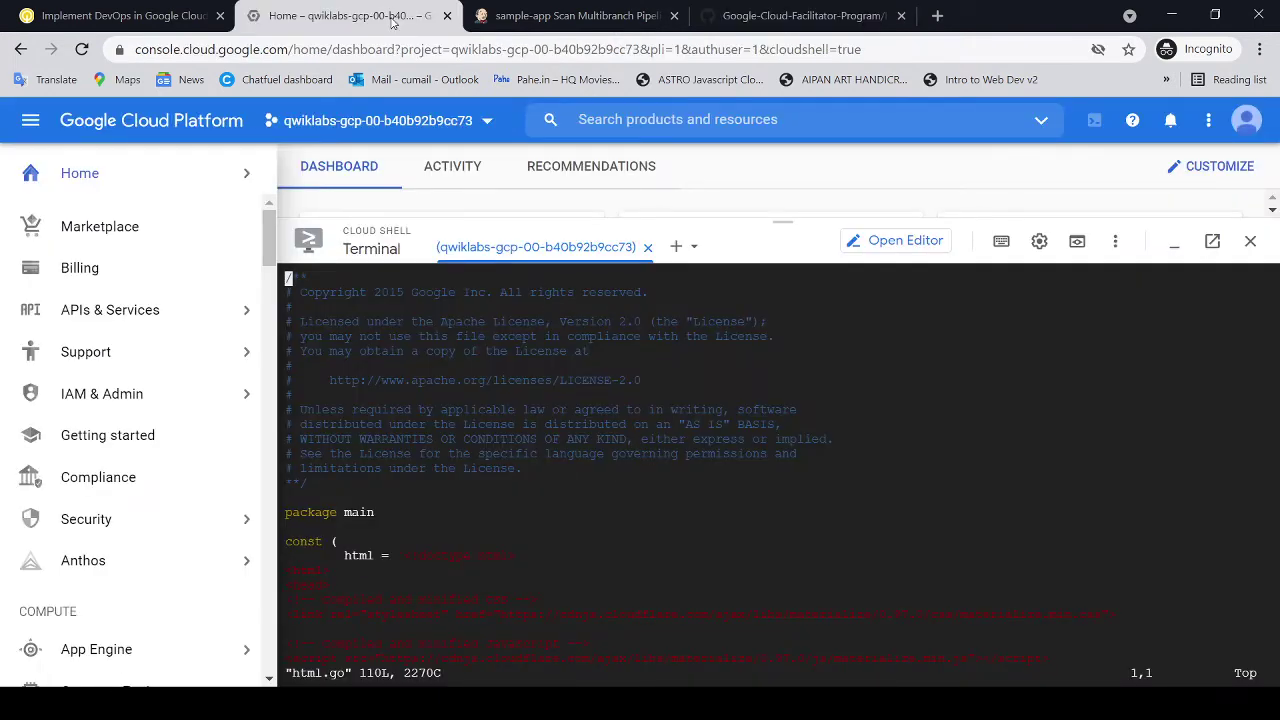
pyautogui.press('Down')
pyautogui.press('Down')
pyautogui.press('Down')
pyautogui.press('Down')
pyautogui.press('Down')
pyautogui.press('Down')
pyautogui.press('Down')
pyautogui.press('Down')
pyautogui.press('Down')
pyautogui.press('Down')
pyautogui.press('Down')
pyautogui.press('Down')
pyautogui.press('Down')
pyautogui.press('Down')
pyautogui.press('Down')
pyautogui.press('Down')
pyautogui.press('Down')
pyautogui.press('Down')
pyautogui.press('Down')
pyautogui.press('Down')
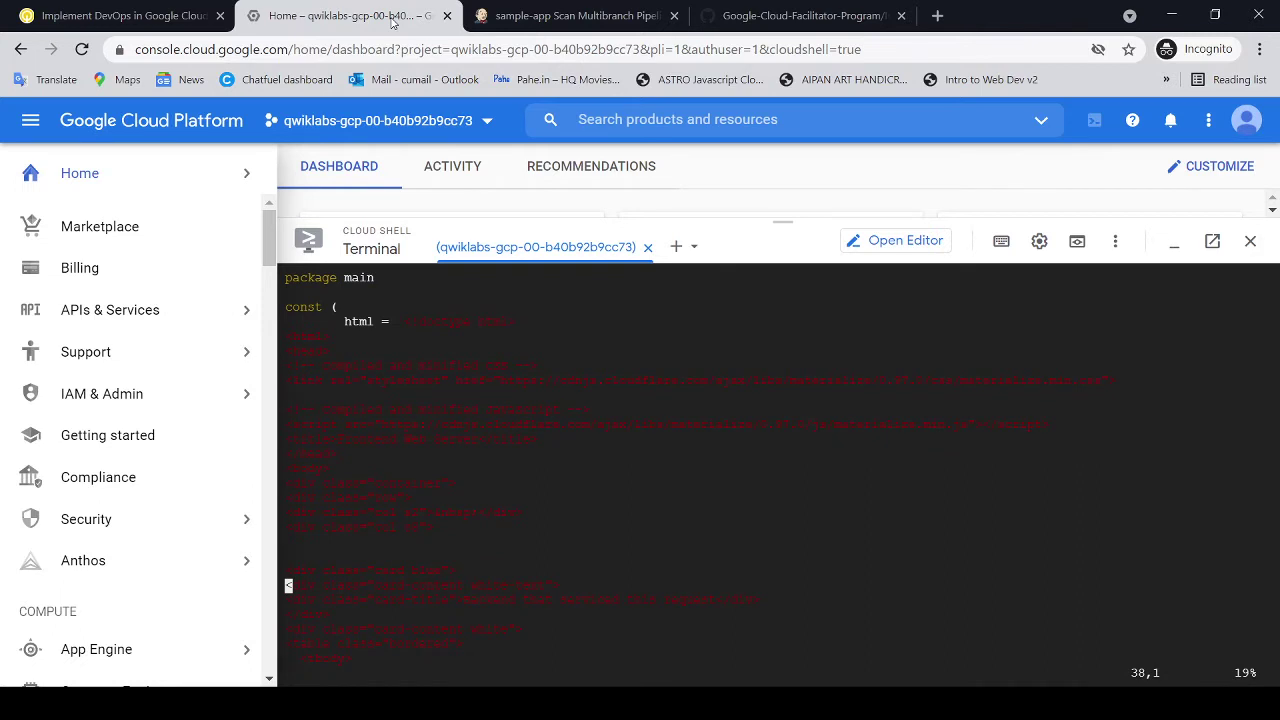
pyautogui.press('Down')
pyautogui.press('Down')
pyautogui.press('Down')
pyautogui.press('Down')
pyautogui.press('Down')
pyautogui.press('Down')
pyautogui.press('Down')
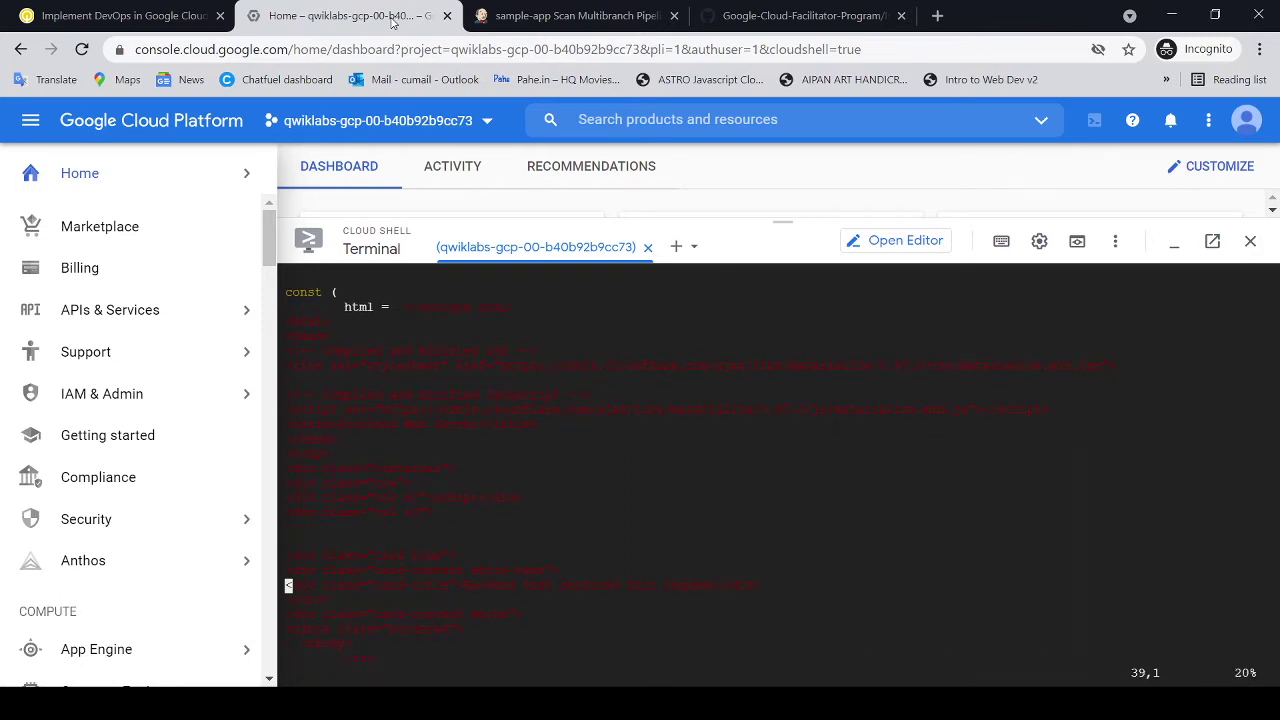
pyautogui.press('Down')
pyautogui.press('Down')
pyautogui.press('Down')
pyautogui.press('Down')
pyautogui.press('Down')
pyautogui.press('Down')
pyautogui.press('Down')
pyautogui.press('Down')
pyautogui.press('Down')
pyautogui.press('Down')
pyautogui.press('Down')
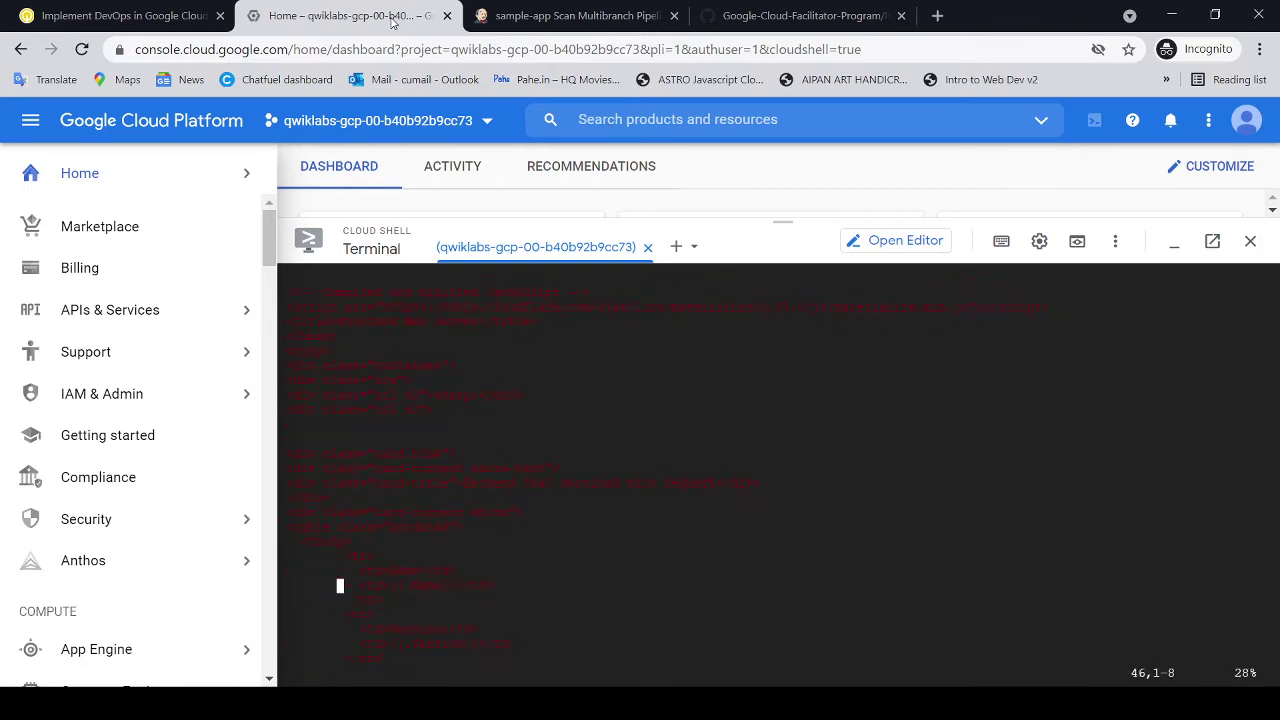
pyautogui.press('Down')
pyautogui.press('Down')
pyautogui.press('Down')
pyautogui.press('Down')
pyautogui.press('Down')
pyautogui.press('Down')
pyautogui.press('Down')
pyautogui.press('Down')
pyautogui.press('Down')
pyautogui.press('Down')
pyautogui.press('Down')
pyautogui.press('Down')
pyautogui.press('Down')
pyautogui.press('Down')
pyautogui.press('Down')
pyautogui.press('Down')
pyautogui.press('Down')
pyautogui.press('Down')
pyautogui.press('Down')
pyautogui.press('Down')
pyautogui.press('Down')
pyautogui.press('Down')
pyautogui.press('Down')
pyautogui.press('Down')
pyautogui.press('Down')
pyautogui.press('Down')
pyautogui.press('Down')
pyautogui.press('Down')
pyautogui.press('Down')
pyautogui.press('Down')
pyautogui.press('Down')
pyautogui.press('Down')
pyautogui.press('Up')
pyautogui.press('Up')
pyautogui.press('Up')
pyautogui.press('Up')
pyautogui.press('Up')
pyautogui.press('Up')
pyautogui.press('Up')
pyautogui.press('i')
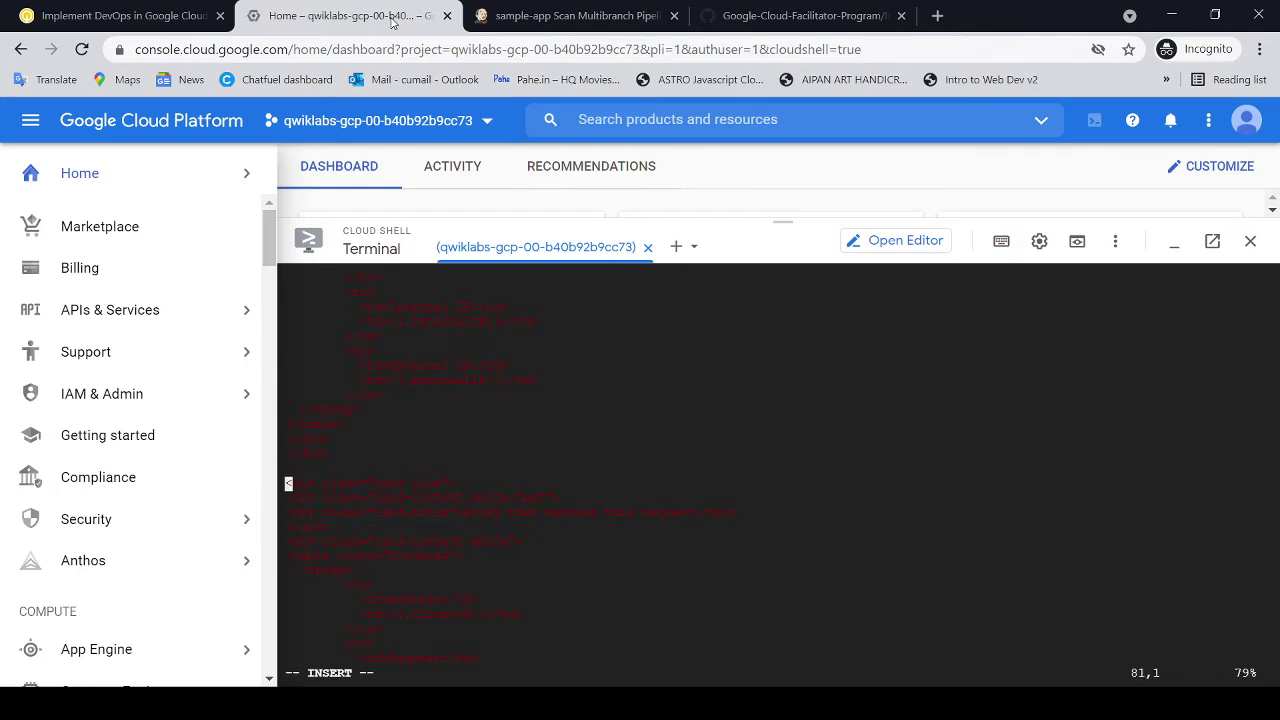
# Step: Replace blue with orange in the second card div's class on line 81 of html.go
pyautogui.press('Right')
pyautogui.press('Right')
pyautogui.press('Right')
pyautogui.press('Right')
pyautogui.press('Right')
pyautogui.press('Right')
pyautogui.press('Right')
pyautogui.press('Right')
pyautogui.press('Right')
pyautogui.press('Right')
pyautogui.press('Right')
pyautogui.press('Right')
pyautogui.press('Right')
pyautogui.press('Right')
pyautogui.press('Right')
pyautogui.press('Right')
pyautogui.press('Right')
pyautogui.press('Right')
pyautogui.press('Right')
pyautogui.press('Right')
pyautogui.press('Right')
pyautogui.press('BackSpace')
pyautogui.press('BackSpace')
pyautogui.press('BackSpace')
pyautogui.press('BackSpace')
pyautogui.write('colum')
# Step: Set the color in the first card div's class on line 37 of html.go to orange, and save and exit the file
pyautogui.press('Down')
pyautogui.press('Down')
pyautogui.press('Down')
pyautogui.press('Down')
pyautogui.press('Down')
pyautogui.press('Down')
pyautogui.press('Down')
pyautogui.press('Down')
pyautogui.press('Down')
pyautogui.press('Down')
pyautogui.press('Down')
pyautogui.press('Down')
pyautogui.press('Down')
pyautogui.press('Down')
pyautogui.press('Down')
pyautogui.press('Down')
pyautogui.press('Down')
pyautogui.press('Down')
pyautogui.press('Down')
pyautogui.press('Down')
pyautogui.press('Down')
pyautogui.press('Down')
pyautogui.press('Down')
pyautogui.press('Down')
pyautogui.press('Down')
pyautogui.press('Down')
pyautogui.press('Down')
pyautogui.press('Down')
pyautogui.press('Down')
pyautogui.press('Up')
pyautogui.press('Up')
pyautogui.press('Up')
pyautogui.press('Up')
pyautogui.press('Up')
pyautogui.press('Up')
pyautogui.press('Up')
pyautogui.press('Up')
pyautogui.press('Up')
pyautogui.press('Up')
pyautogui.press('Up')
pyautogui.press('Up')
pyautogui.press('Up')
pyautogui.press('Up')
pyautogui.press('Up')
pyautogui.press('Up')
pyautogui.press('Up')
pyautogui.press('Up')
pyautogui.press('Up')
pyautogui.press('Up')
pyautogui.press('Up')
pyautogui.press('Up')
pyautogui.press('Up')
pyautogui.press('Up')
pyautogui.press('Up')
pyautogui.press('Up')
pyautogui.press('Up')
pyautogui.press('Up')
pyautogui.press('Up')
pyautogui.press('Up')
pyautogui.press('Up')
pyautogui.press('Up')
pyautogui.press('Up')
pyautogui.press('Up')
pyautogui.press('Up')
pyautogui.press('Up')
pyautogui.press('Up')
pyautogui.press('Up')
pyautogui.press('Up')
pyautogui.press('Up')
pyautogui.press('Up')
pyautogui.press('Up')
pyautogui.press('Up')
pyautogui.press('Up')
pyautogui.press('Up')
pyautogui.press('Up')
pyautogui.press('Up')
pyautogui.press('Up')
pyautogui.press('Up')
pyautogui.press('Up')
pyautogui.press('Up')
pyautogui.press('Up')
pyautogui.press('Up')
pyautogui.press('Up')
pyautogui.press('Up')
pyautogui.press('Up')
pyautogui.press('Up')
pyautogui.press('Up')
pyautogui.press('Up')
pyautogui.press('Up')
pyautogui.press('Up')
pyautogui.press('Up')
pyautogui.press('Up')
pyautogui.press('Up')
pyautogui.press('Up')
pyautogui.press('Up')
pyautogui.press('Up')
pyautogui.press('Up')
pyautogui.press('Up')
pyautogui.press('Up')
pyautogui.press('Up')
pyautogui.press('Up')
pyautogui.press('Up')
pyautogui.press('BackSpace')
pyautogui.press('BackSpace')
pyautogui.press('BackSpace')
pyautogui.press('BackSpace')
pyautogui.press('BackSpace')
pyautogui.press('BackSpace')
pyautogui.write('green')
pyautogui.press('Escape')
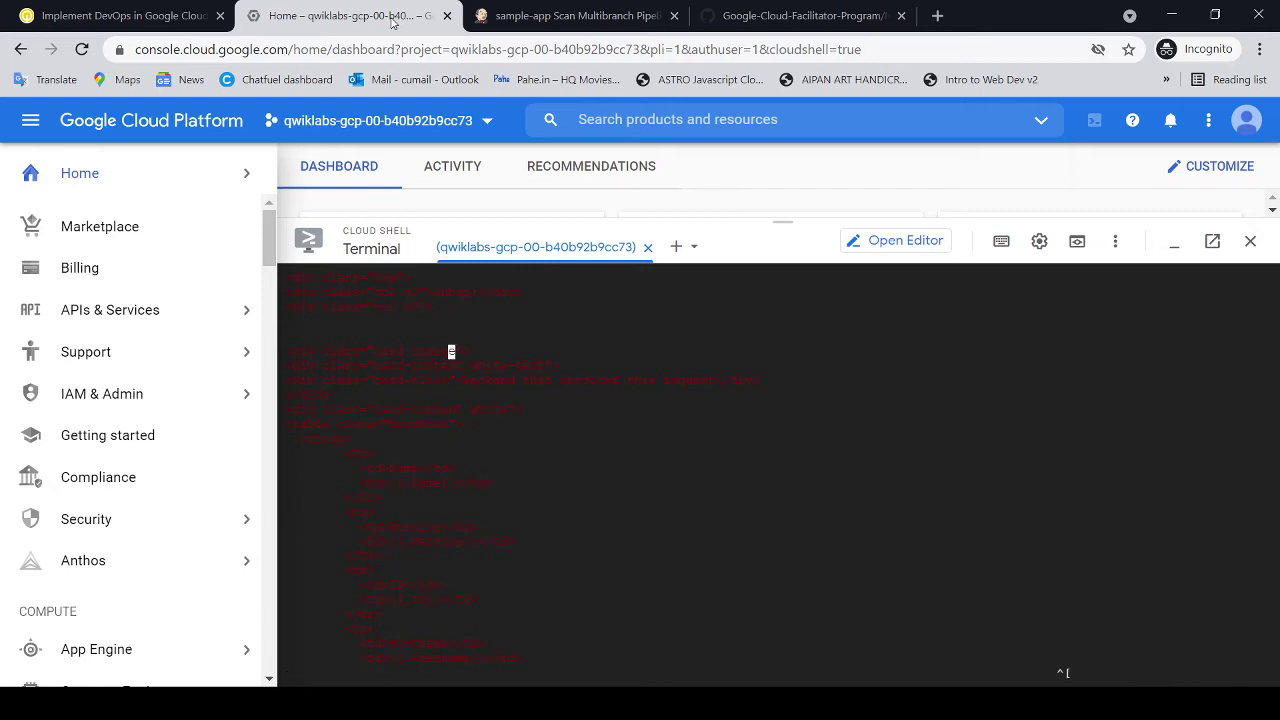
pyautogui.write(':wq')
pyautogui.press('Return')
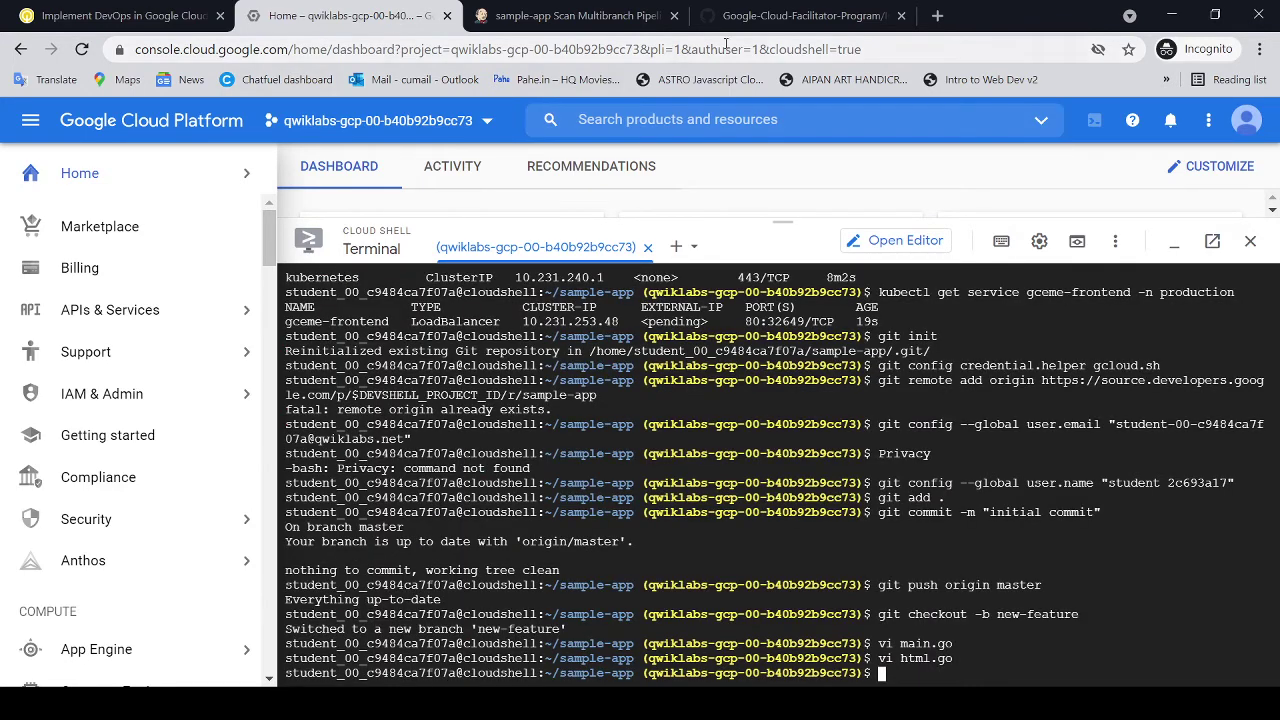
# Step: Copy the git add, commit and push commands for the new-feature branch from the GitHub notes
pyautogui.click(766, 16)
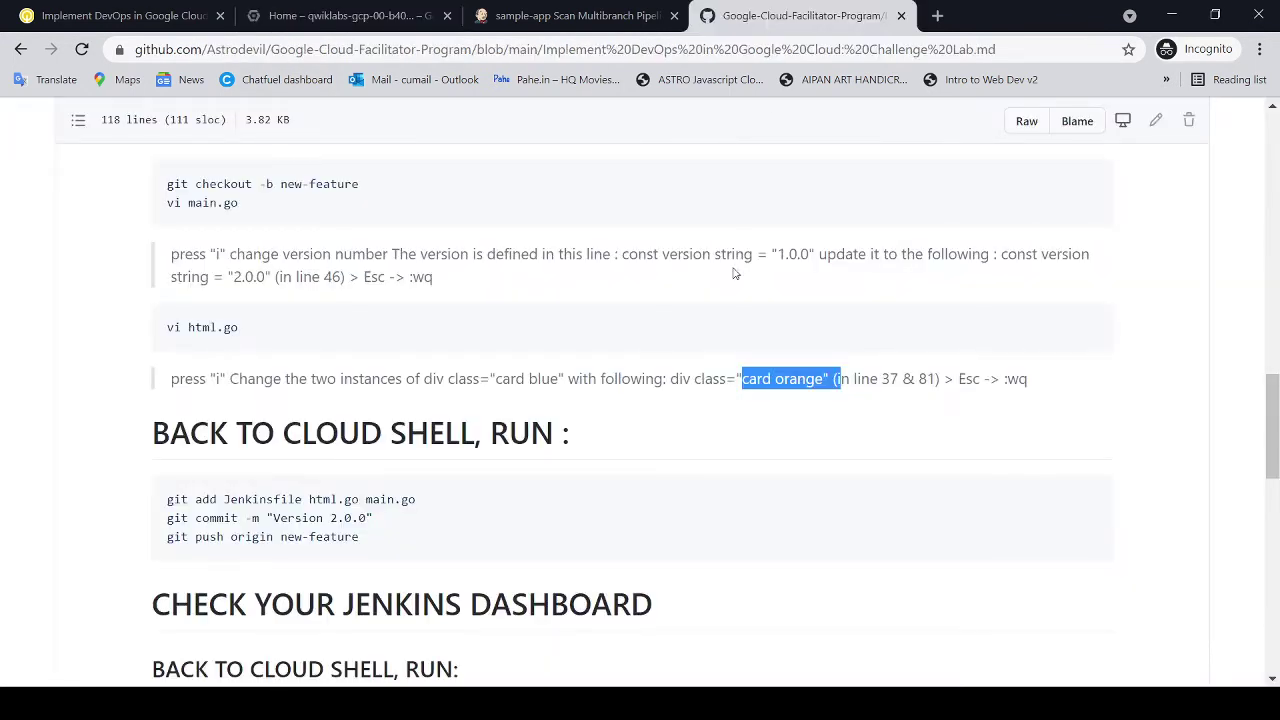
pyautogui.click(684, 414)
pyautogui.scroll(-1, 684, 414)
pyautogui.moveTo(232, 337); pyautogui.dragTo(564, 334)
pyautogui.moveTo(168, 403); pyautogui.dragTo(370, 441)
pyautogui.hotkey('ctrl', 'c')
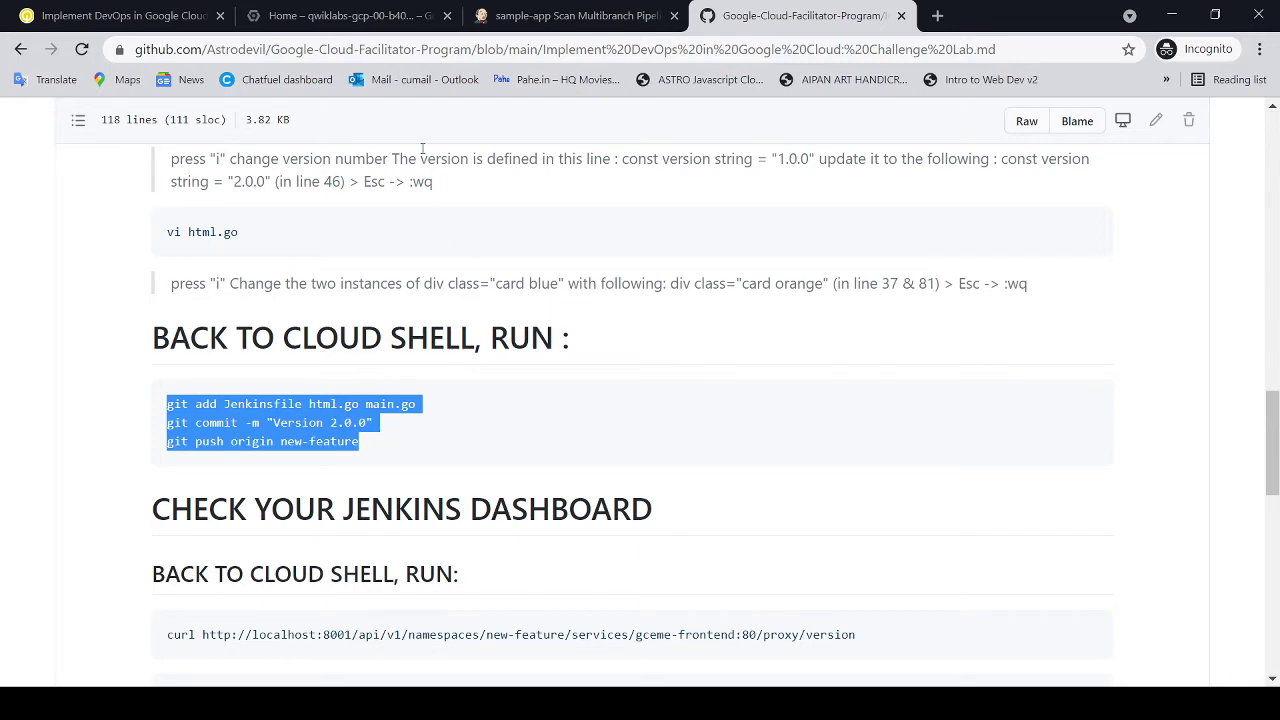
# Step: Run the copied git commands in Cloud Shell to commit the changes as "Version 2.0.0" and push new-feature to origin
pyautogui.click(381, 24)
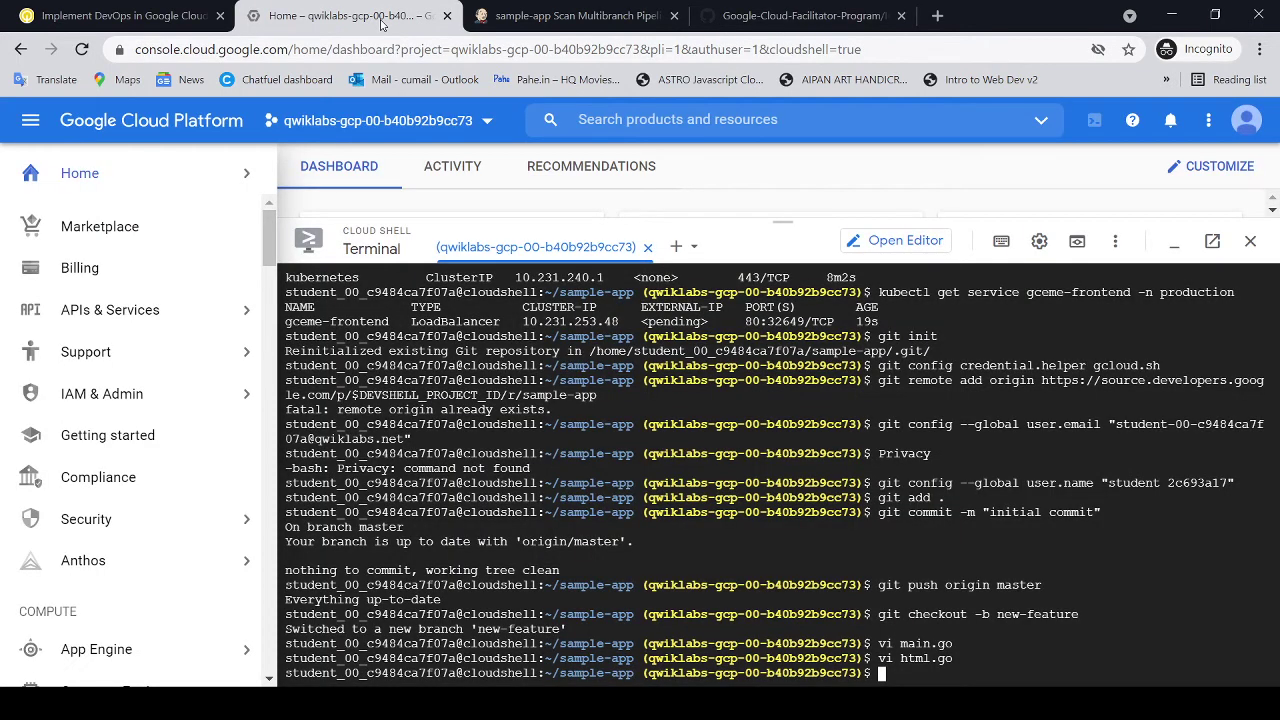
pyautogui.hotkey('ctrl', 'v')
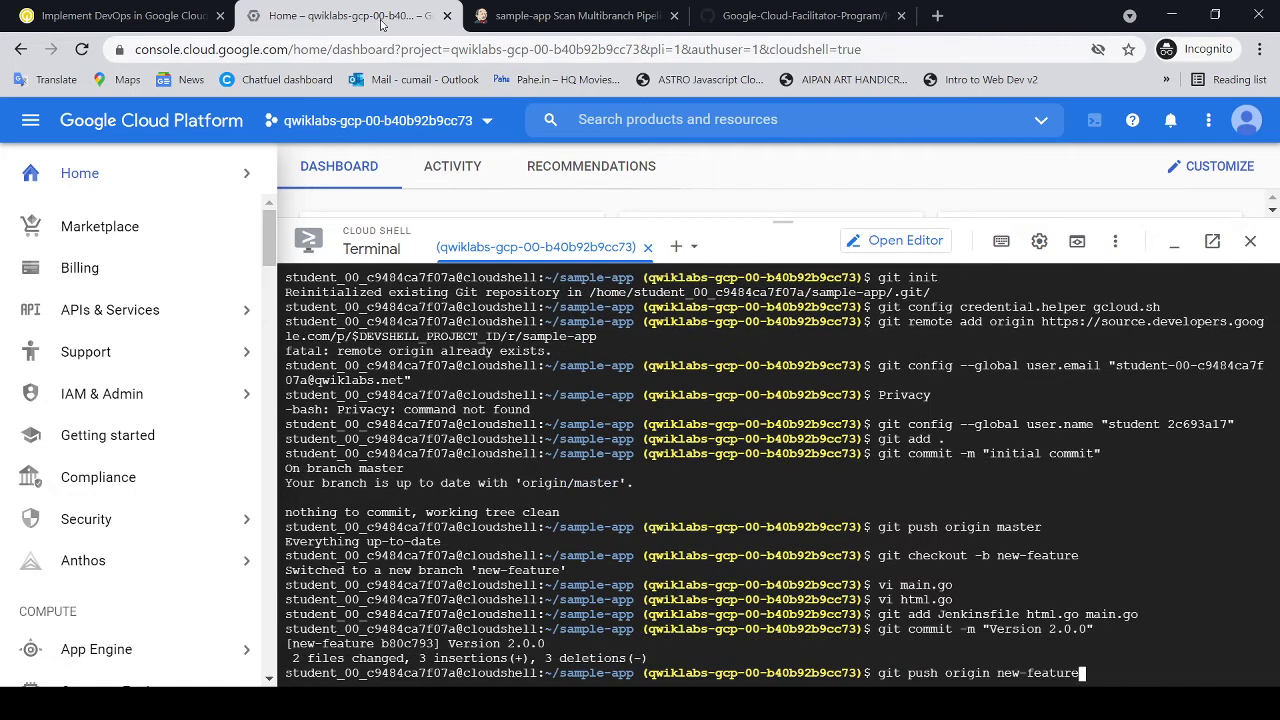
pyautogui.press('Return')
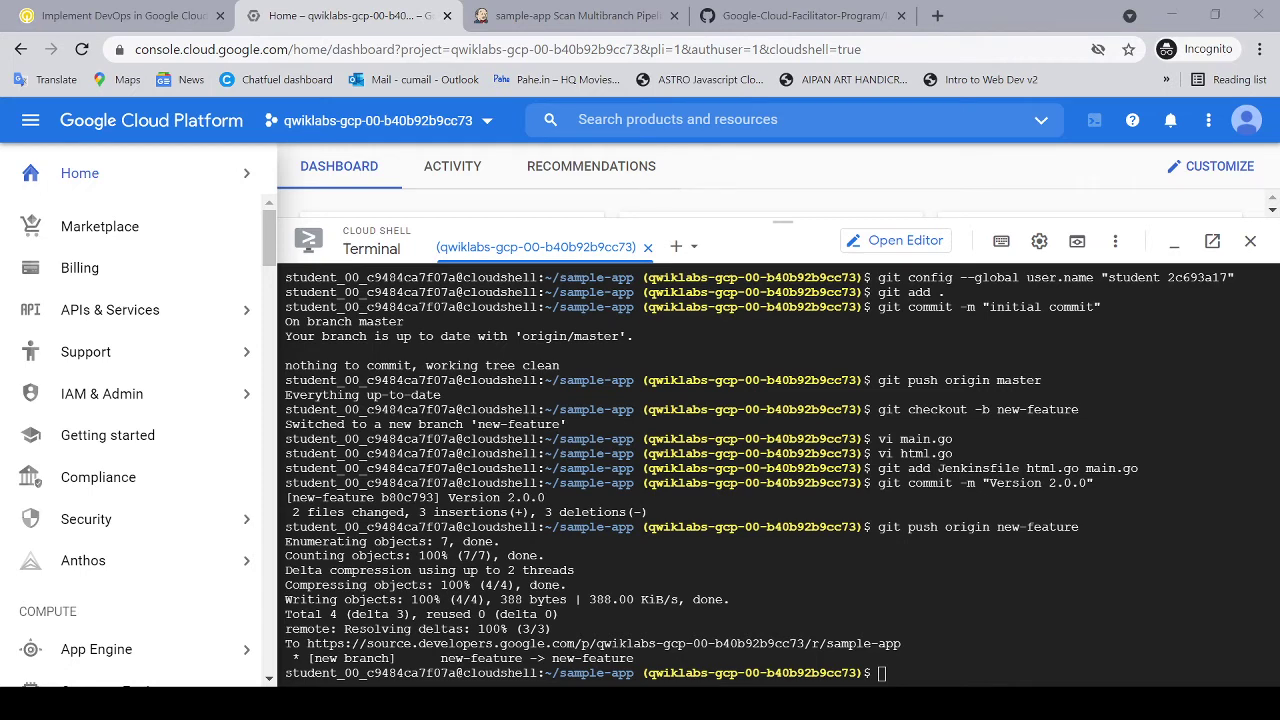
# Step: Read the next instructions in the GitHub notes and open the Jenkins dashboard to check on sample-app
pyautogui.hotkey('alt', 'Tab')
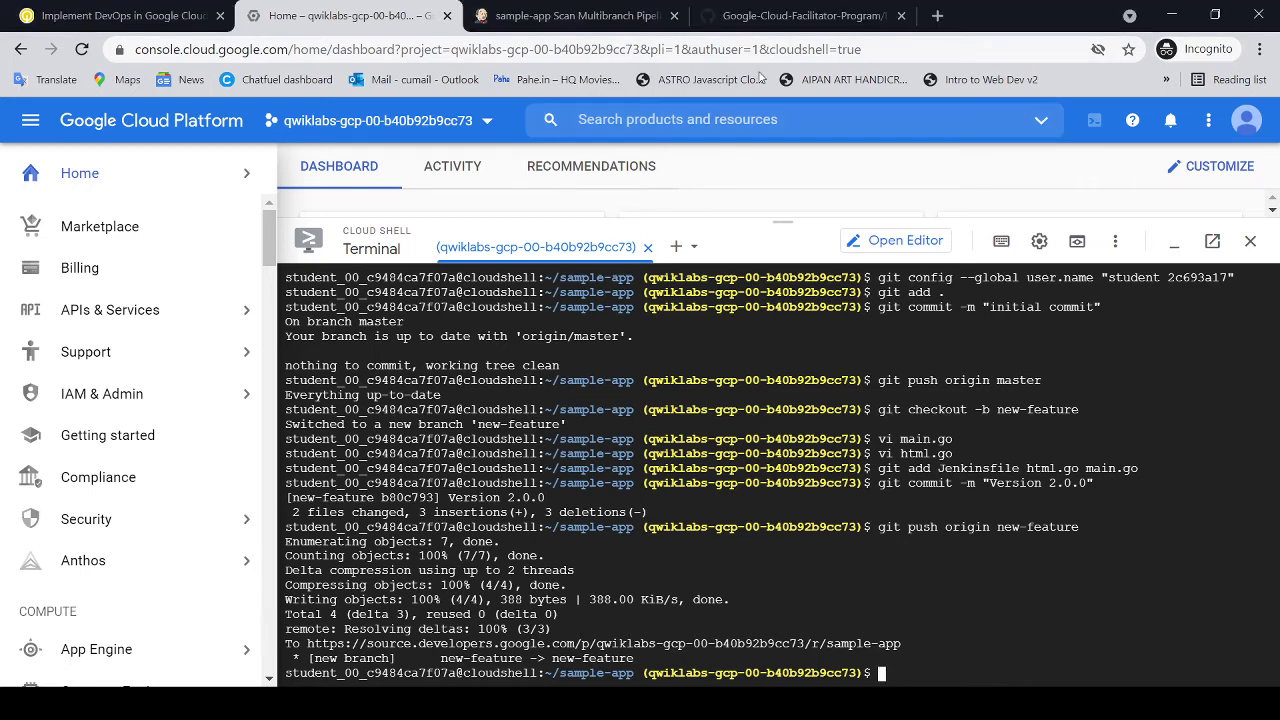
pyautogui.click(778, 28)
pyautogui.scroll(-2, 326, 325)
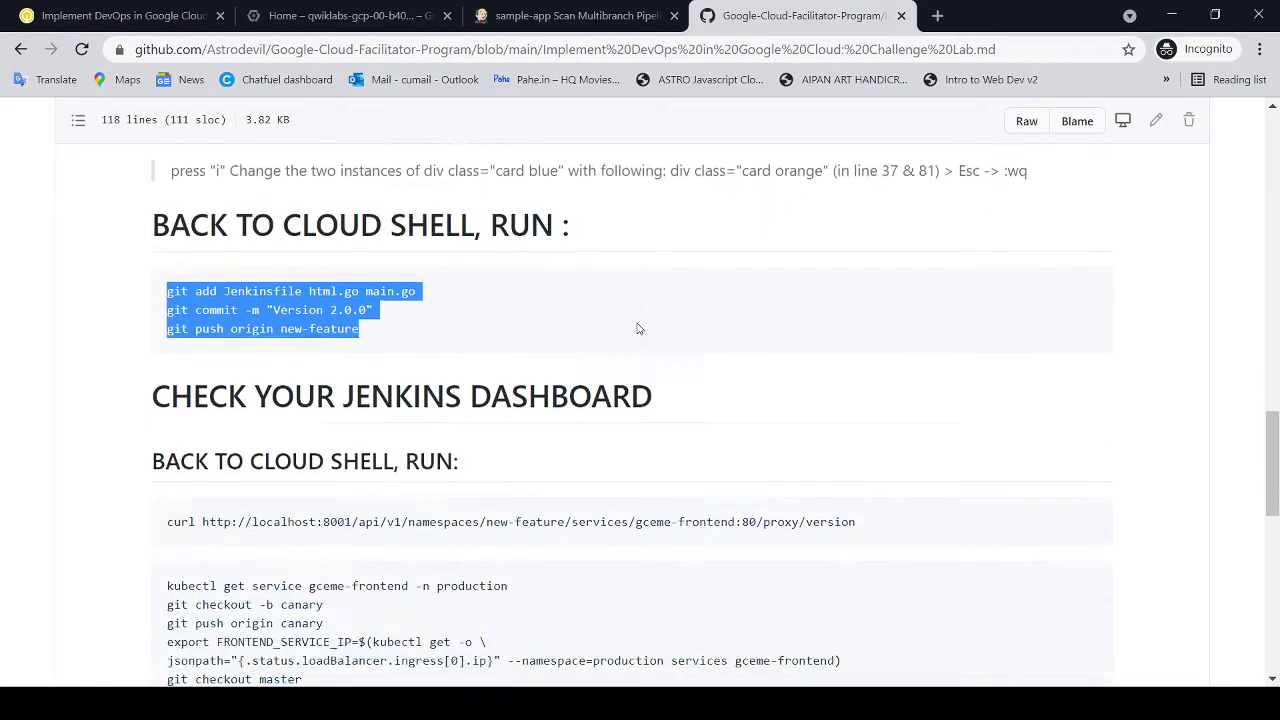
pyautogui.moveTo(161, 318); pyautogui.dragTo(592, 320)
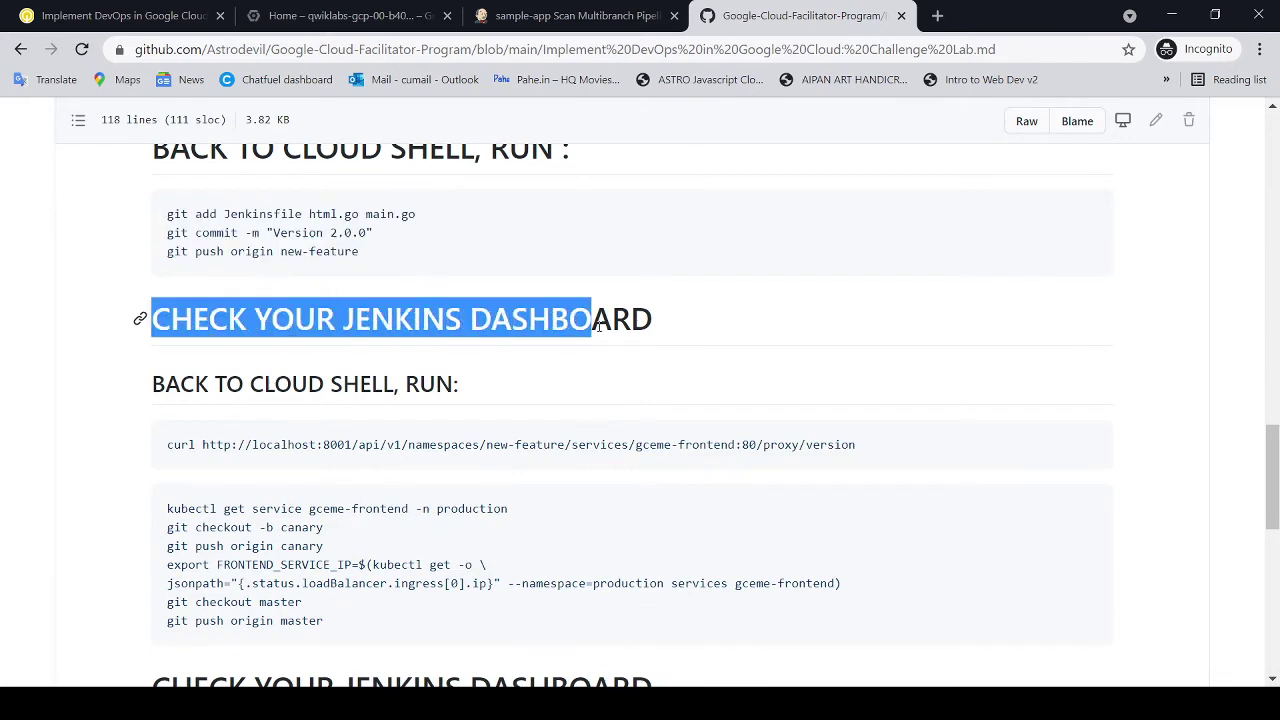
pyautogui.scroll(-1, 207, 304)
pyautogui.moveTo(180, 289); pyautogui.dragTo(490, 286)
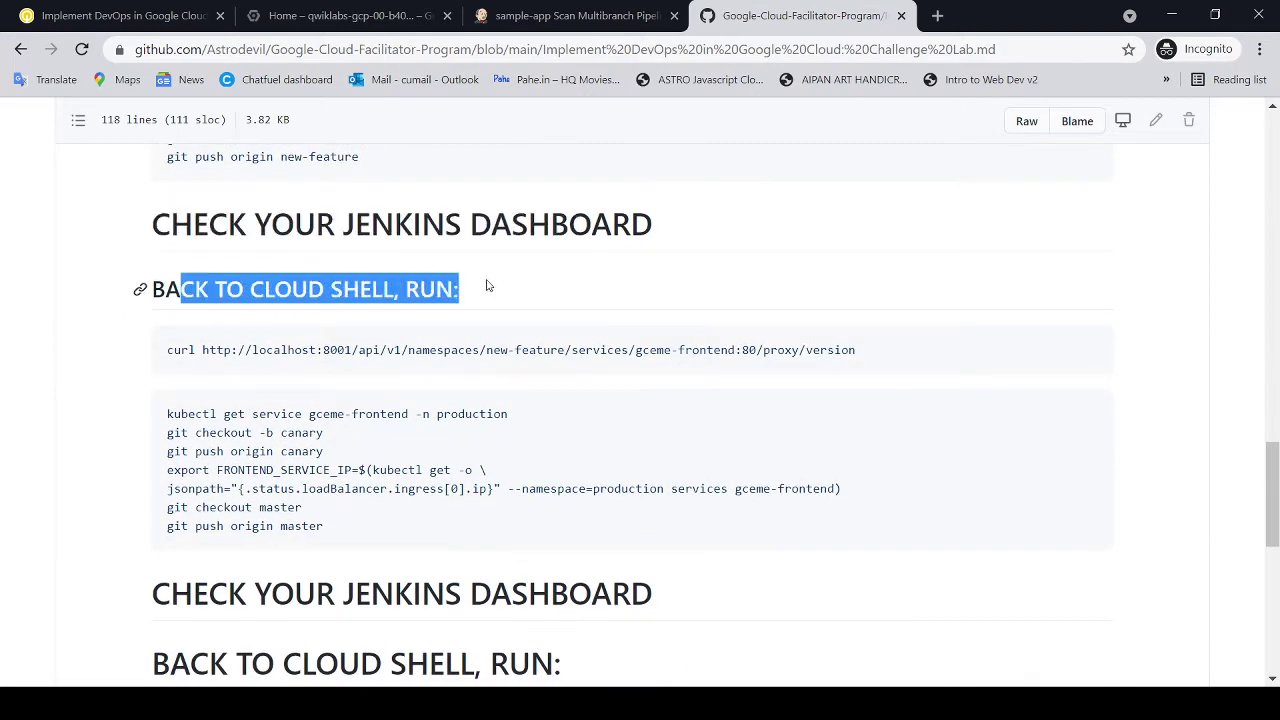
pyautogui.click(553, 17)
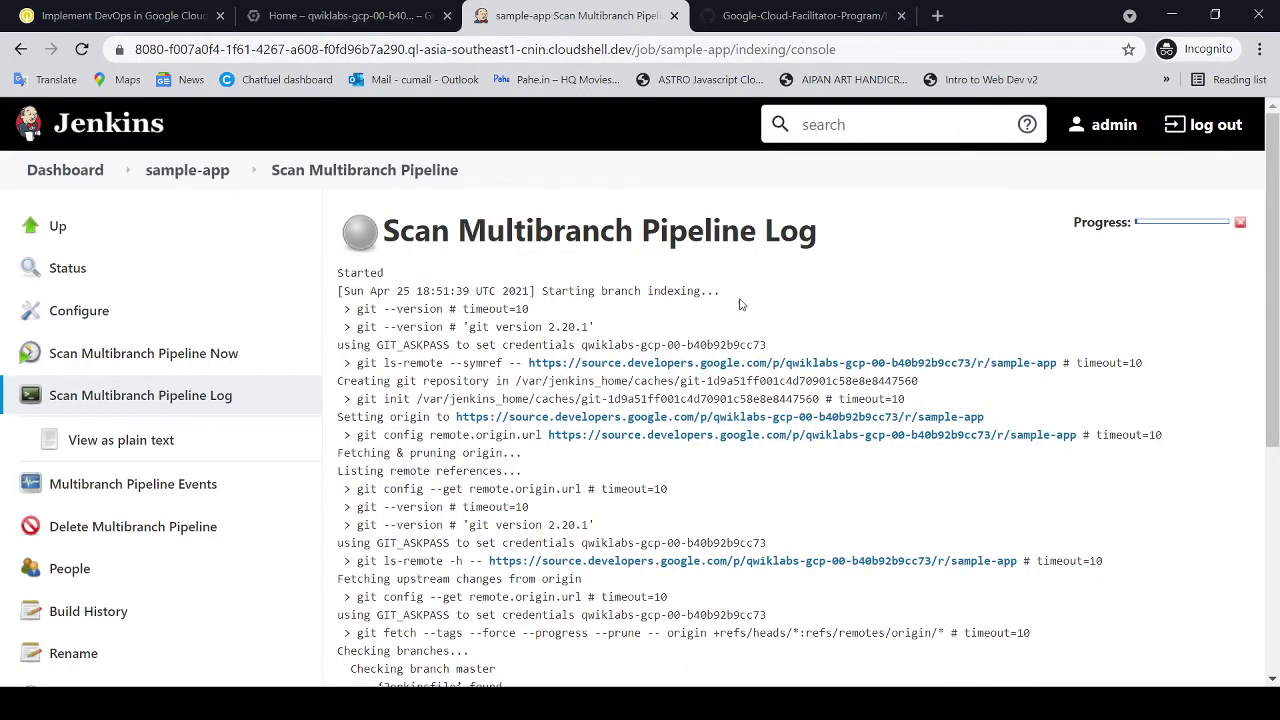
pyautogui.click(64, 174)
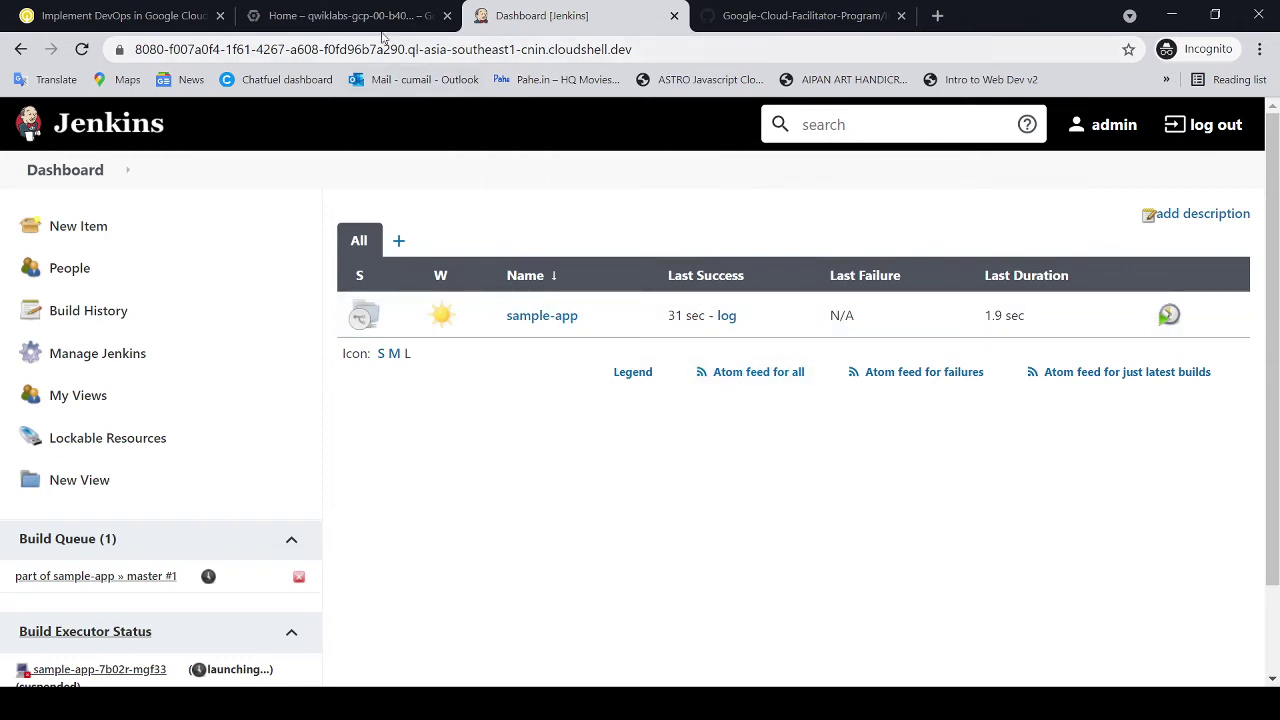
# Step: Copy the curl command for the new-feature gceme-frontend version from the GitHub notes and run it in Cloud Shell
pyautogui.click(790, 15)
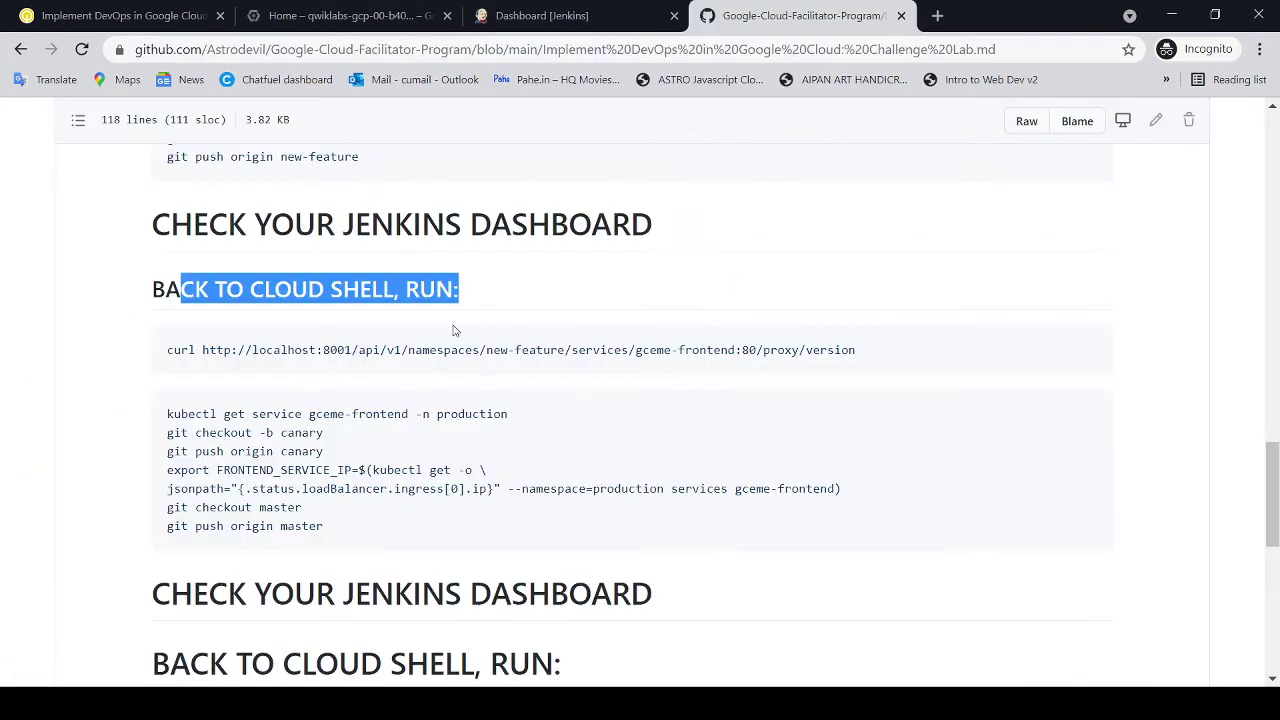
pyautogui.click(418, 331)
pyautogui.moveTo(166, 350); pyautogui.dragTo(862, 358)
pyautogui.hotkey('ctrl', 'c')
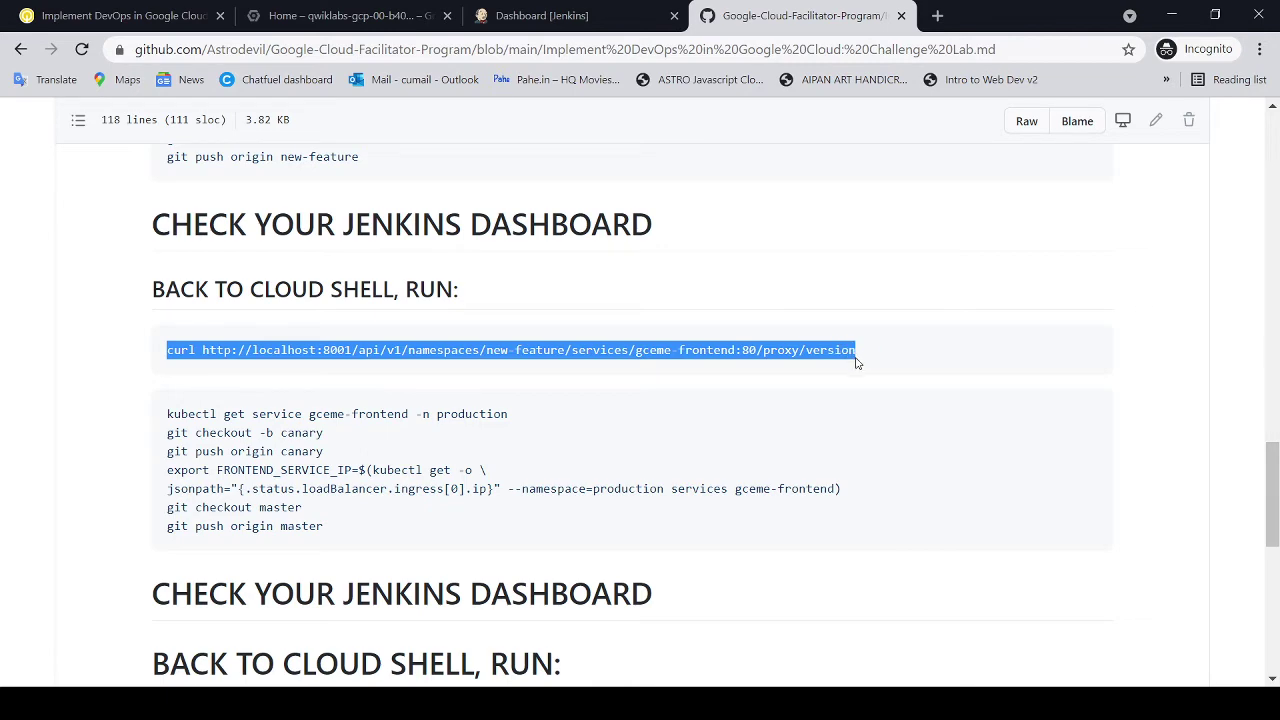
pyautogui.click(388, 14)
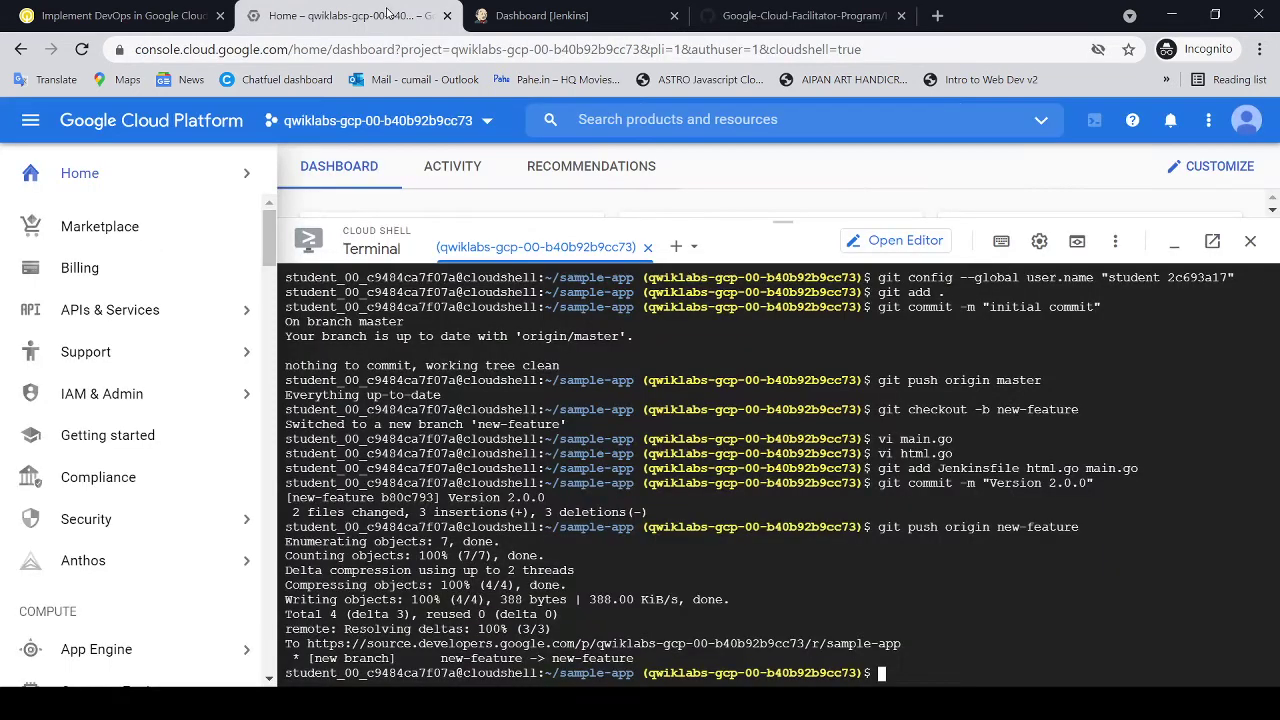
pyautogui.hotkey('ctrl', 'v')
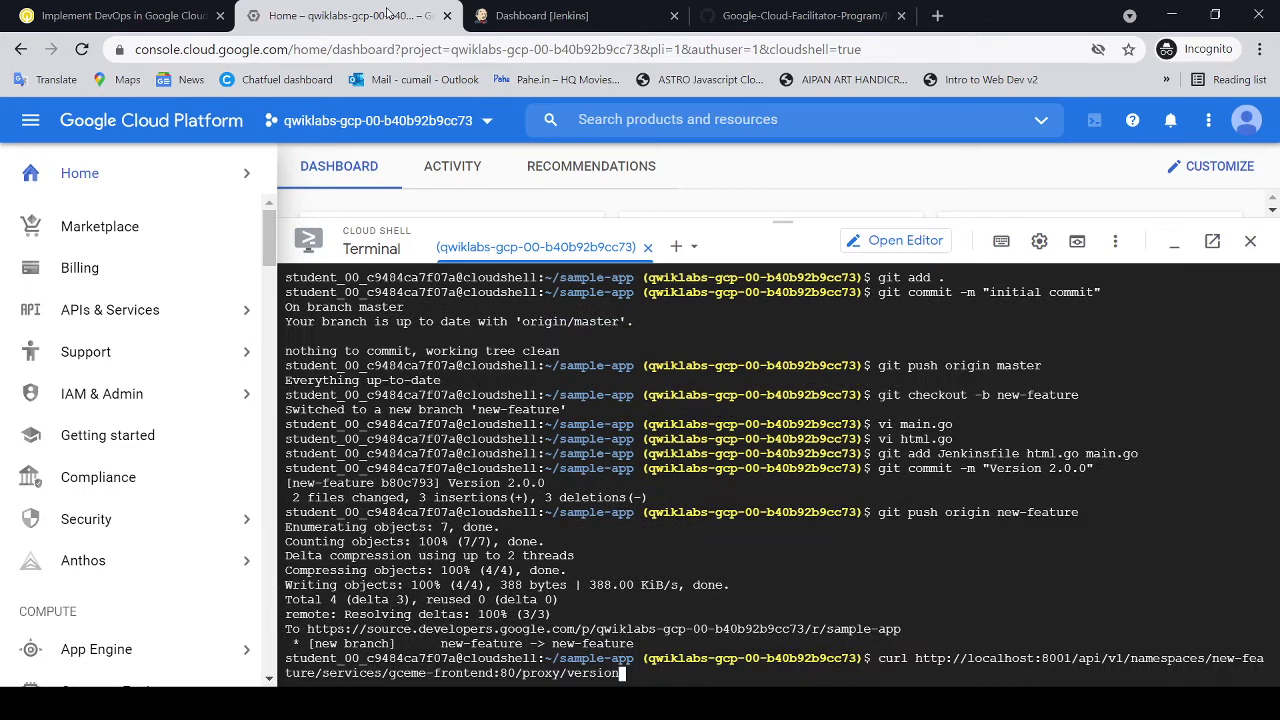
pyautogui.press('Return')
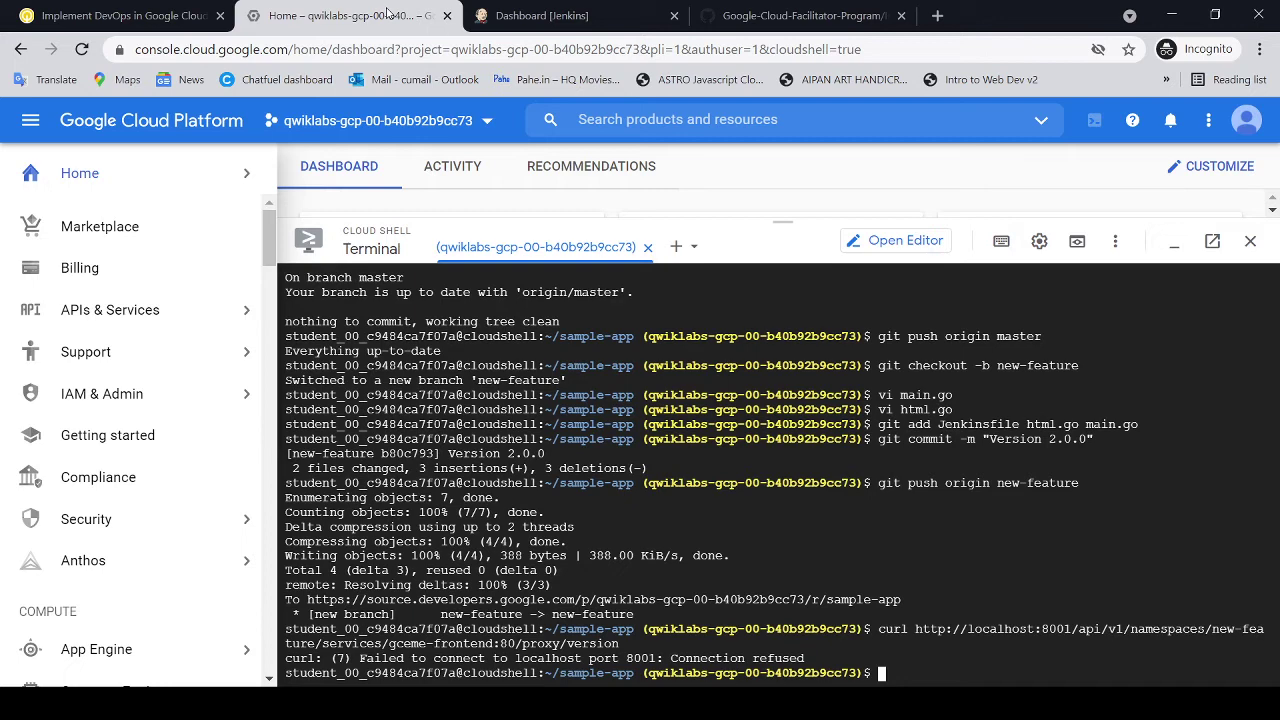
# Step: Check the build queue on the Jenkins dashboard and rerun the version curl command in Cloud Shell
pyautogui.click(635, 18)
pyautogui.click(783, 20)
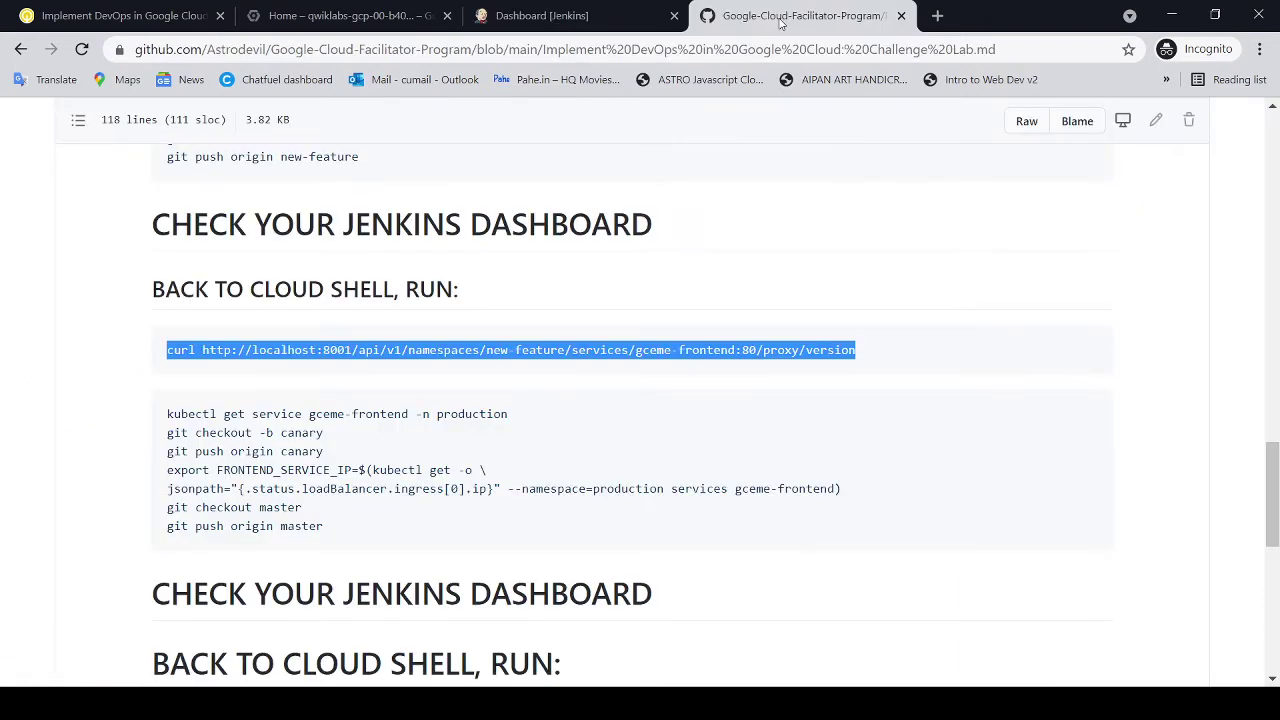
pyautogui.click(616, 20)
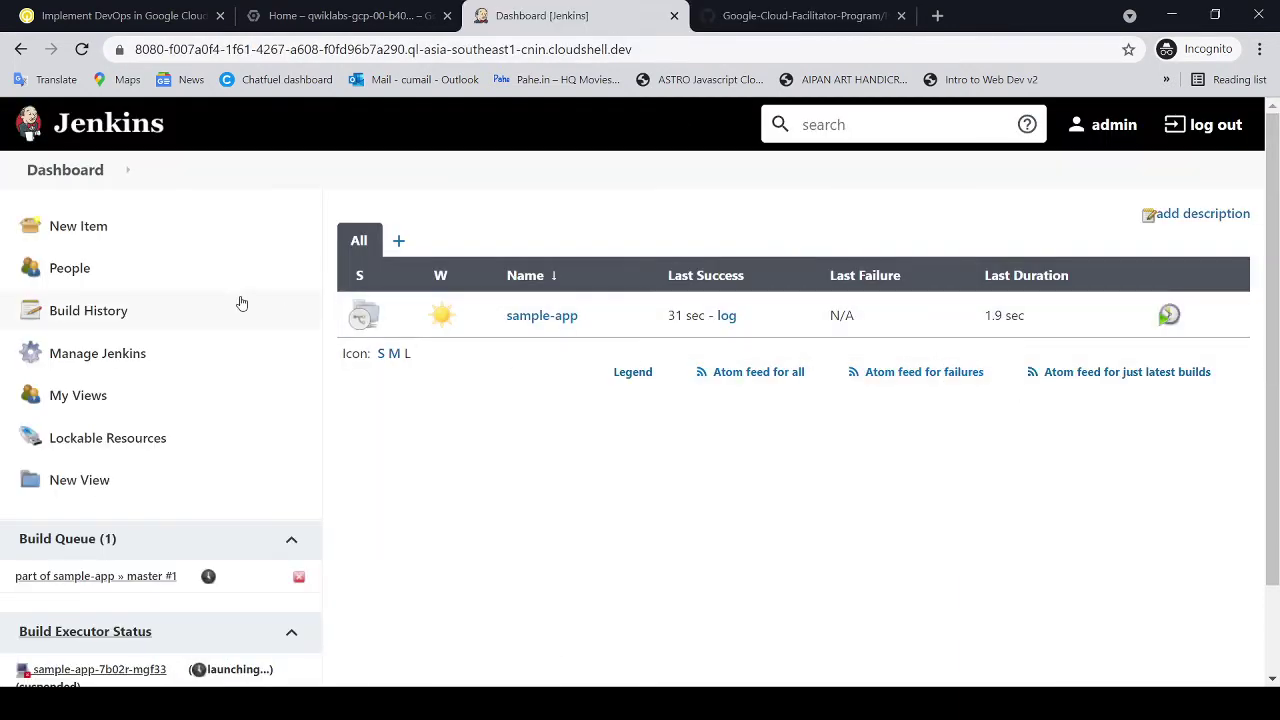
pyautogui.click(368, 16)
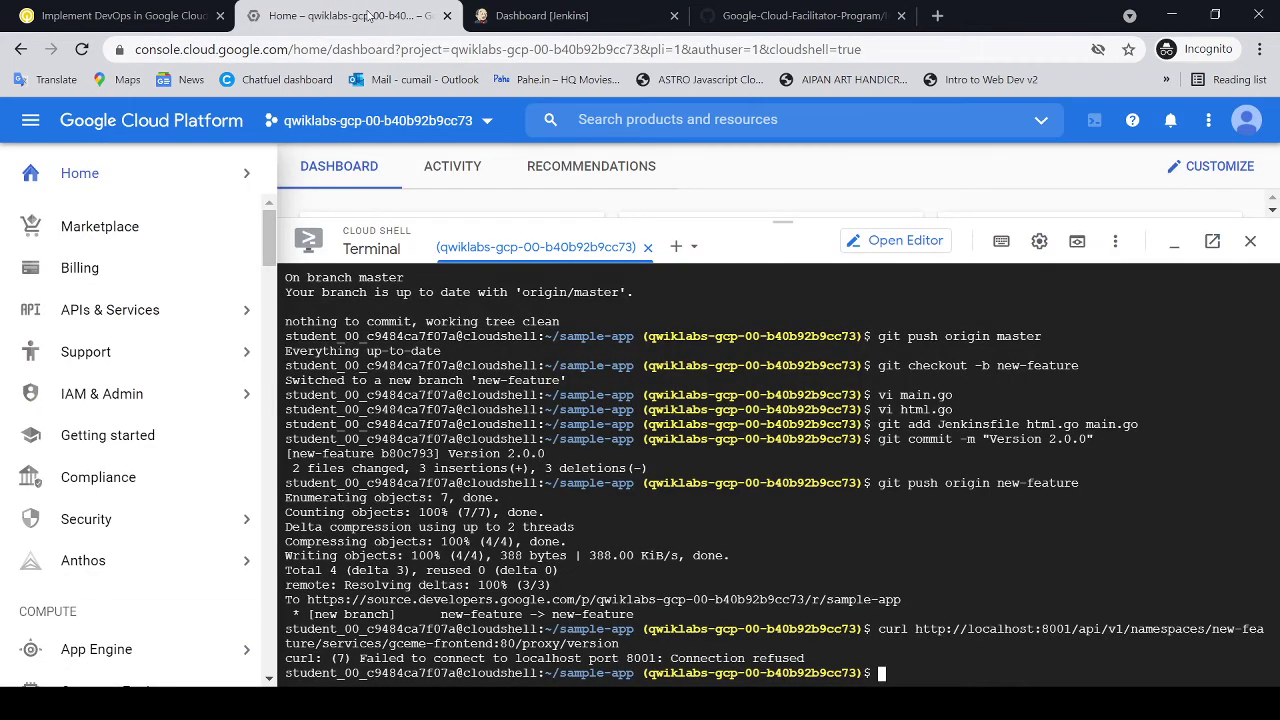
pyautogui.press('Up')
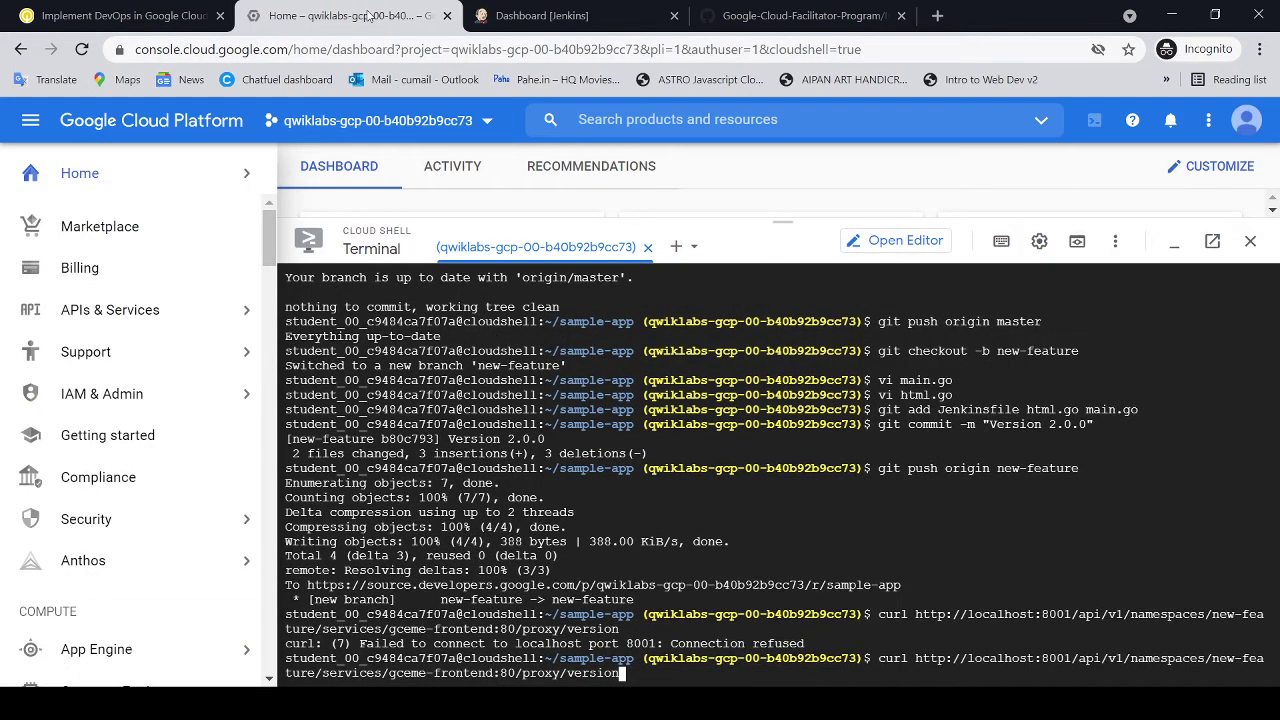
pyautogui.press('Return')
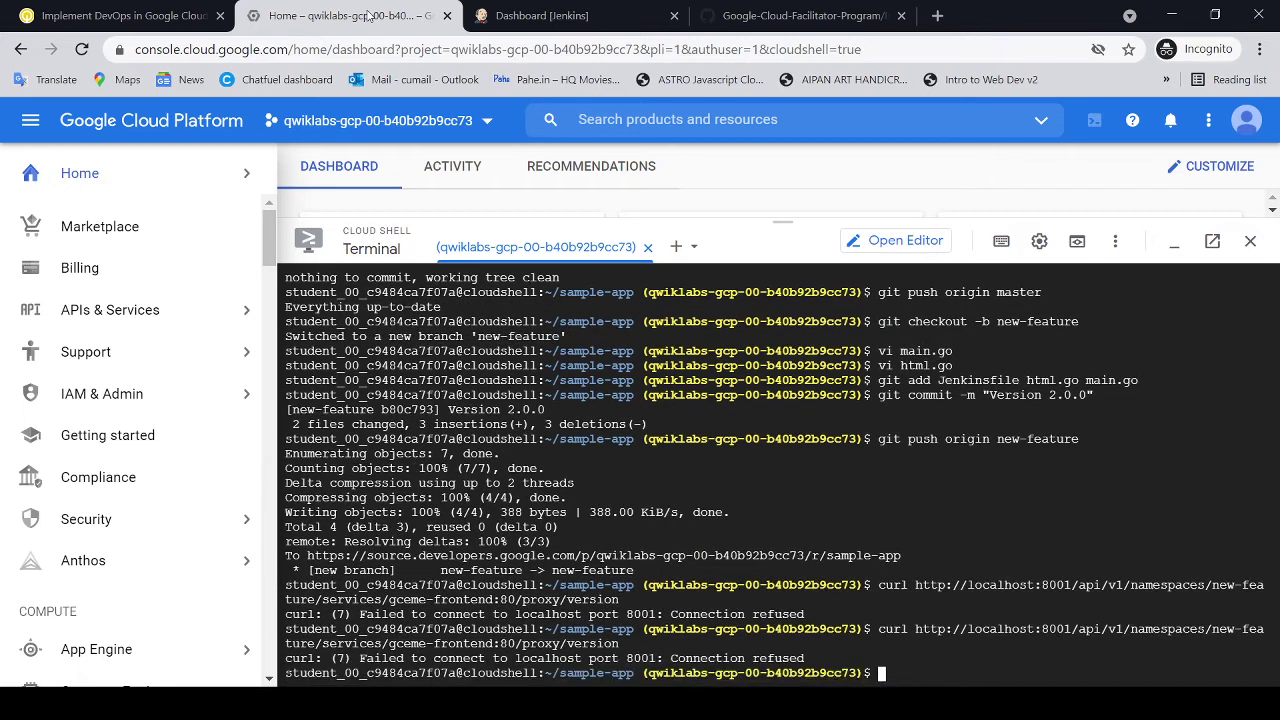
# Step: Run the notes' command block from the curl check through the canary branch push to the master push in Cloud Shell
pyautogui.click(800, 18)
pyautogui.click(536, 415)
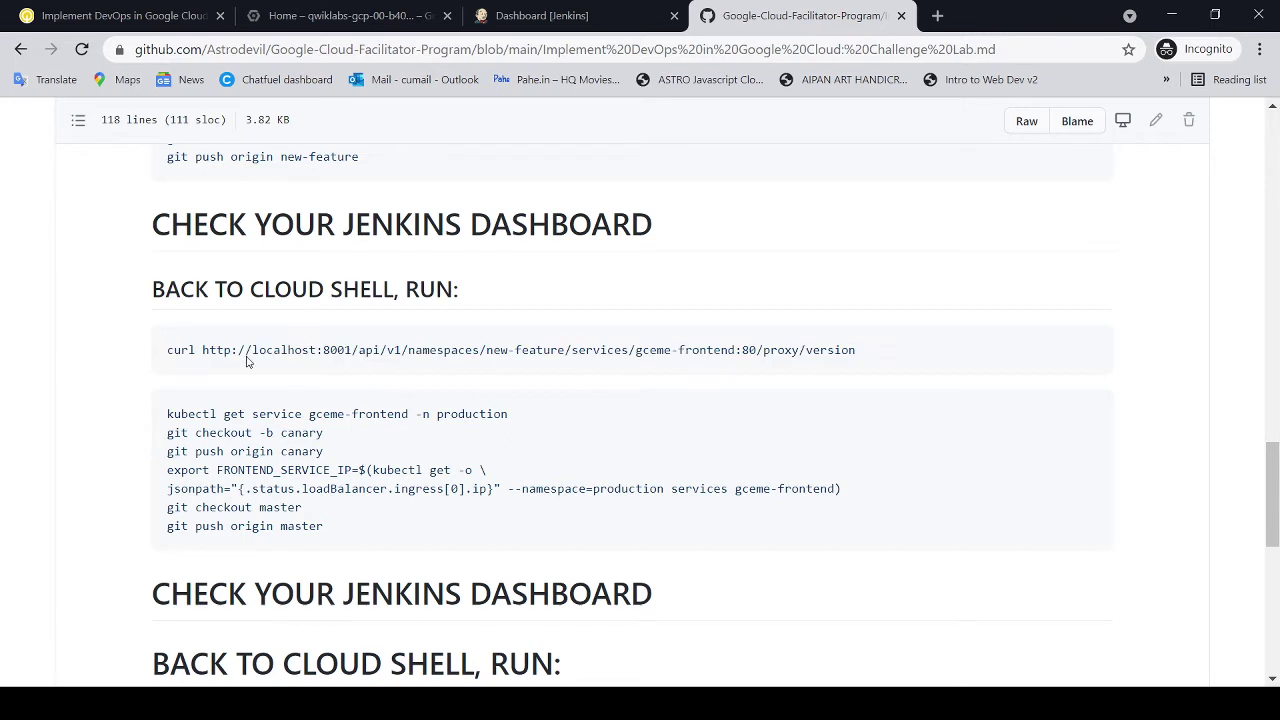
pyautogui.moveTo(165, 354); pyautogui.dragTo(394, 525)
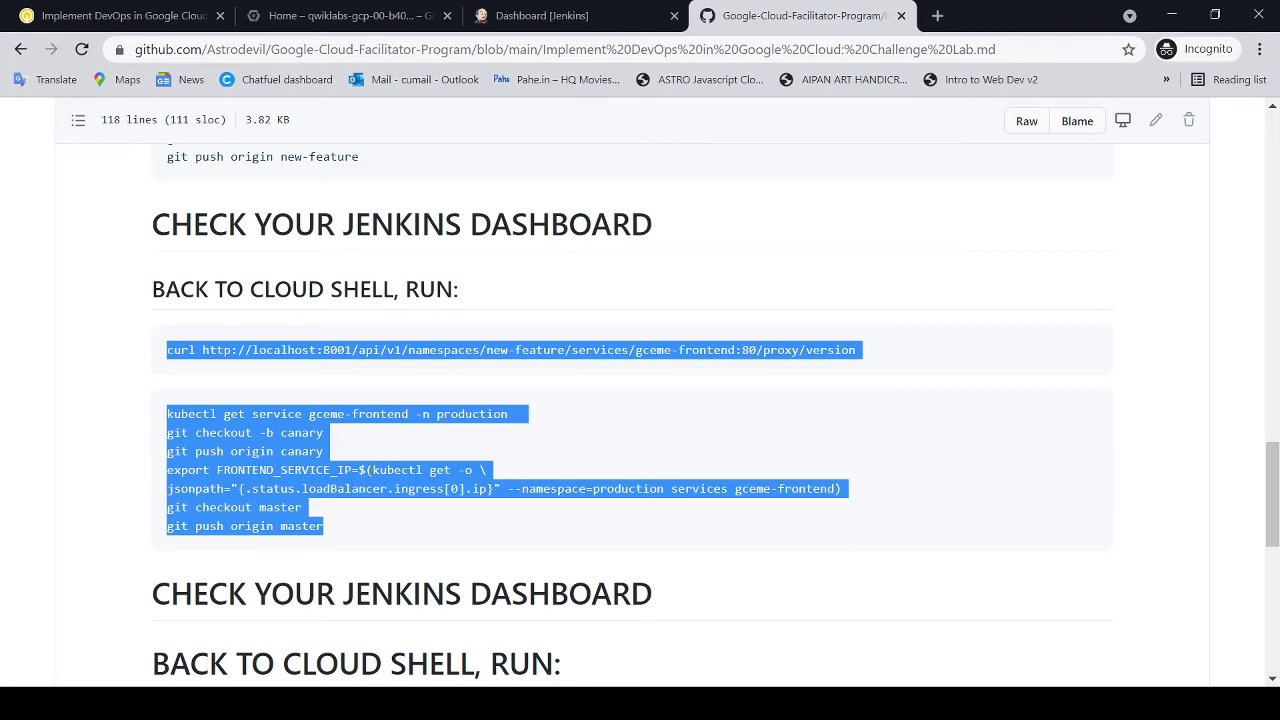
pyautogui.click(392, 22)
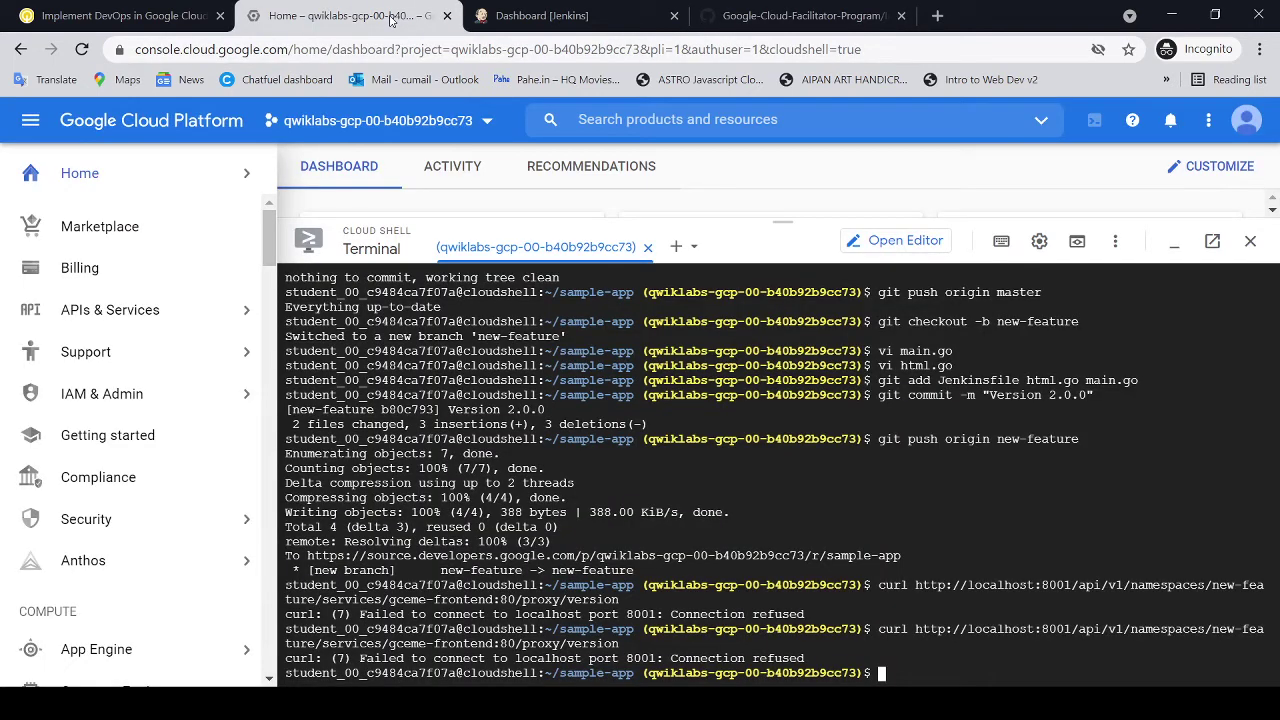
pyautogui.write('curl http://localhost:8001/api/v1/namespaces/new-feature/services/gceme-frontend:80/proxy/version kubectl get service gceme-frontend -n production')
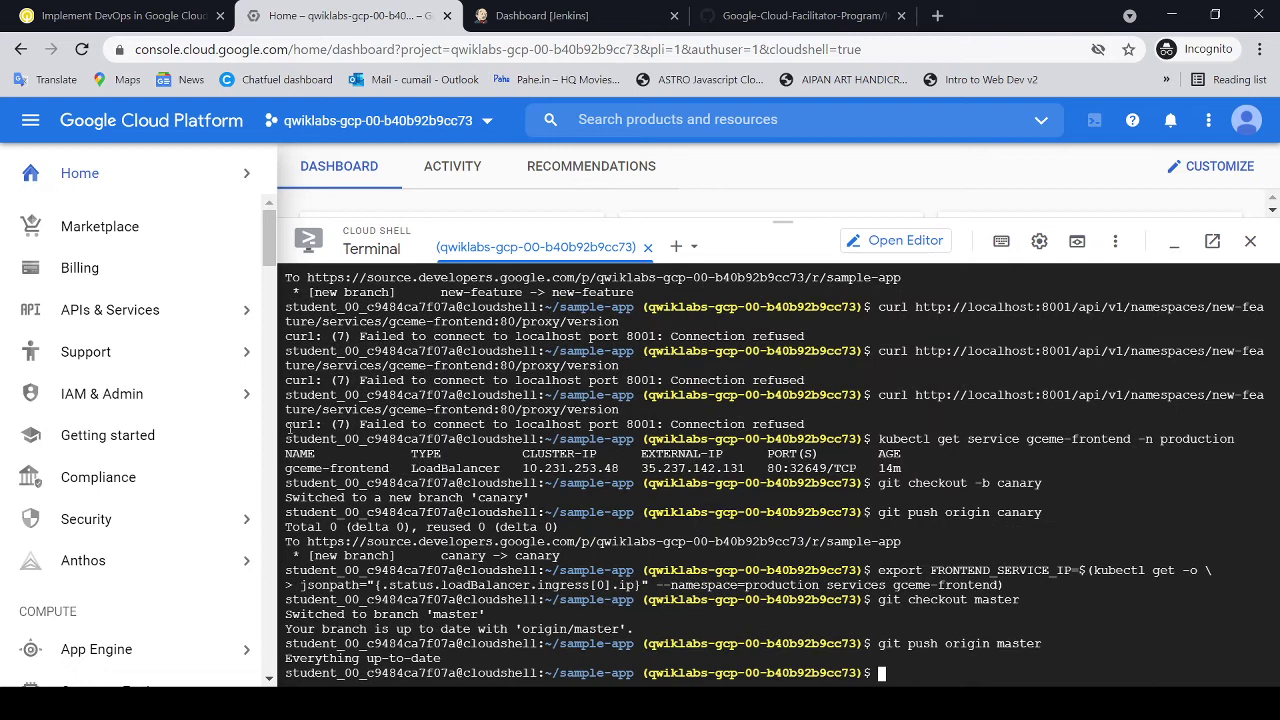
pyautogui.moveTo(289, 428); pyautogui.dragTo(828, 425)
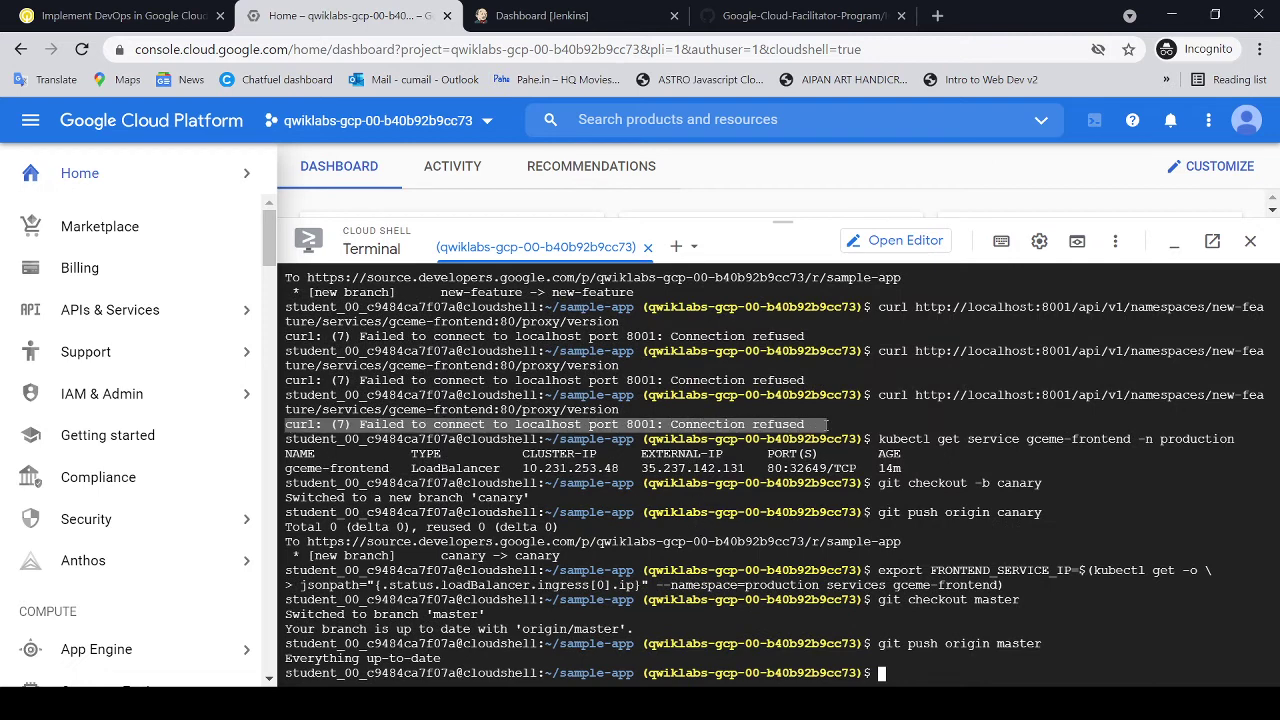
# Step: Copy "git checkout -b new-feature" and "vi main.go" from the GitHub notes and run them in Cloud Shell
pyautogui.click(792, 8)
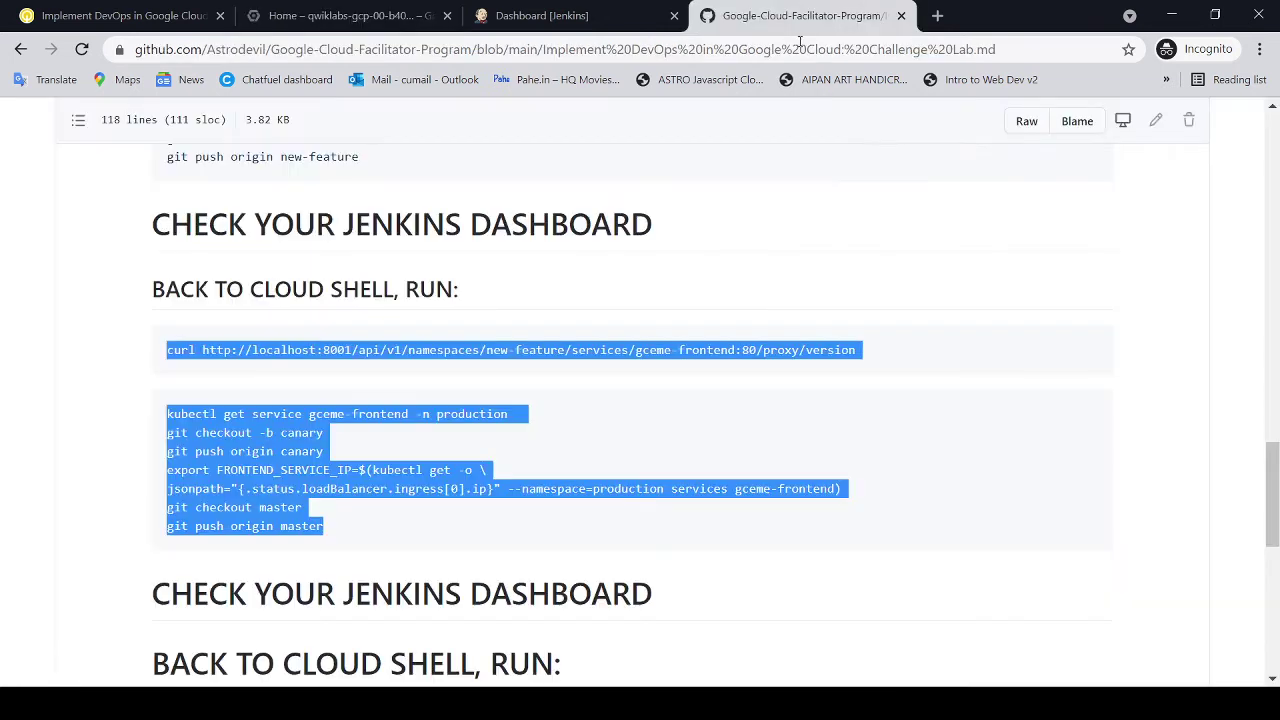
pyautogui.scroll(3, 906, 437)
pyautogui.scroll(3, 907, 438)
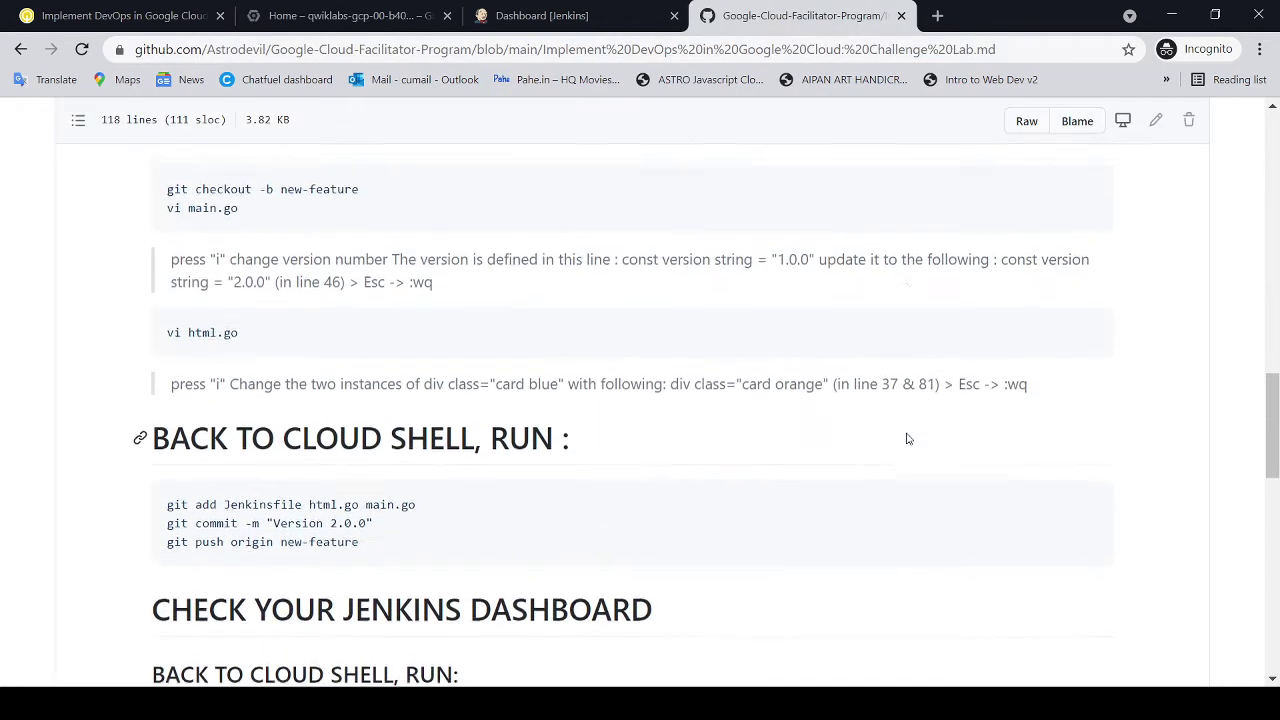
pyautogui.scroll(-1, 907, 438)
pyautogui.scroll(-1, 907, 438)
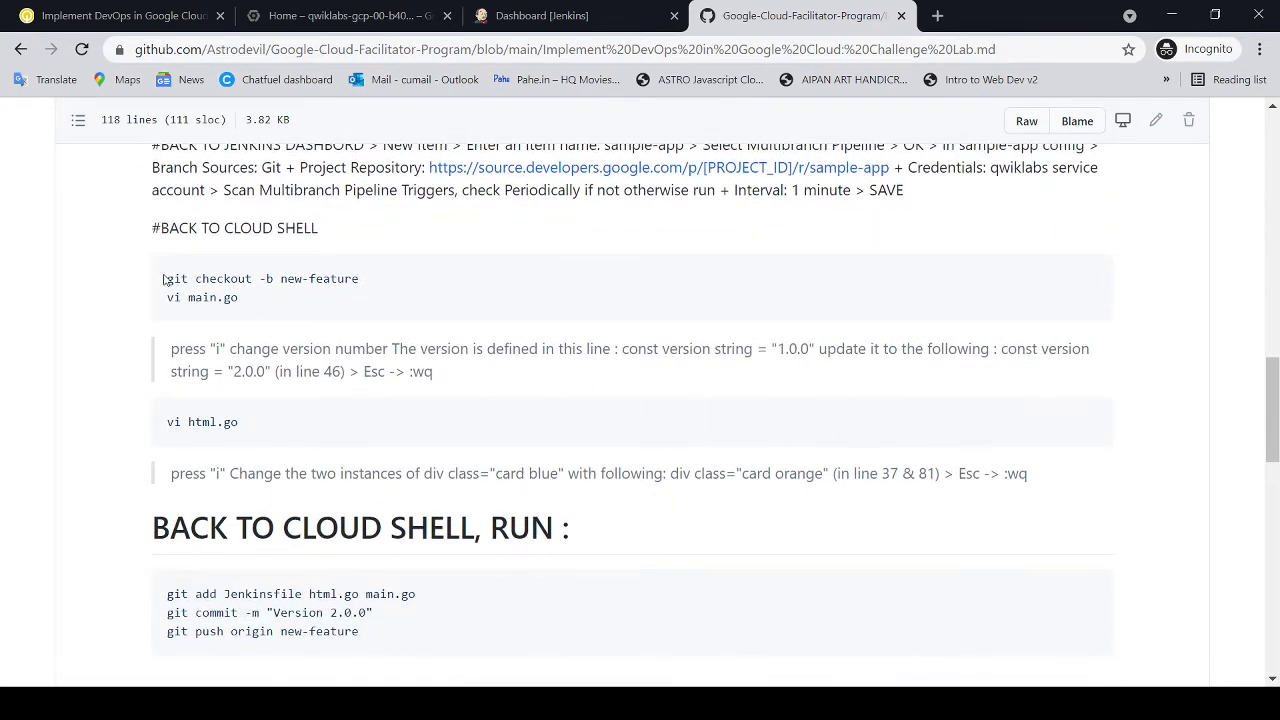
pyautogui.moveTo(166, 279); pyautogui.dragTo(262, 298)
pyautogui.hotkey('ctrl', 'c')
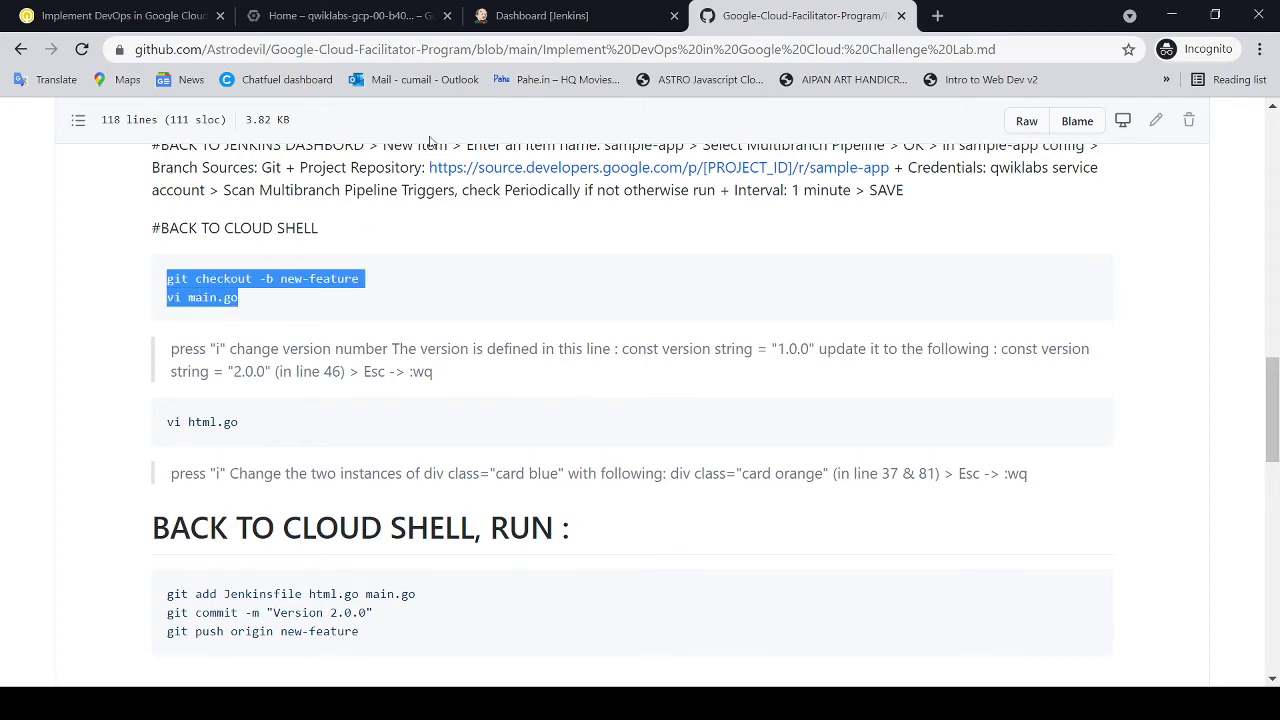
pyautogui.click(420, 24)
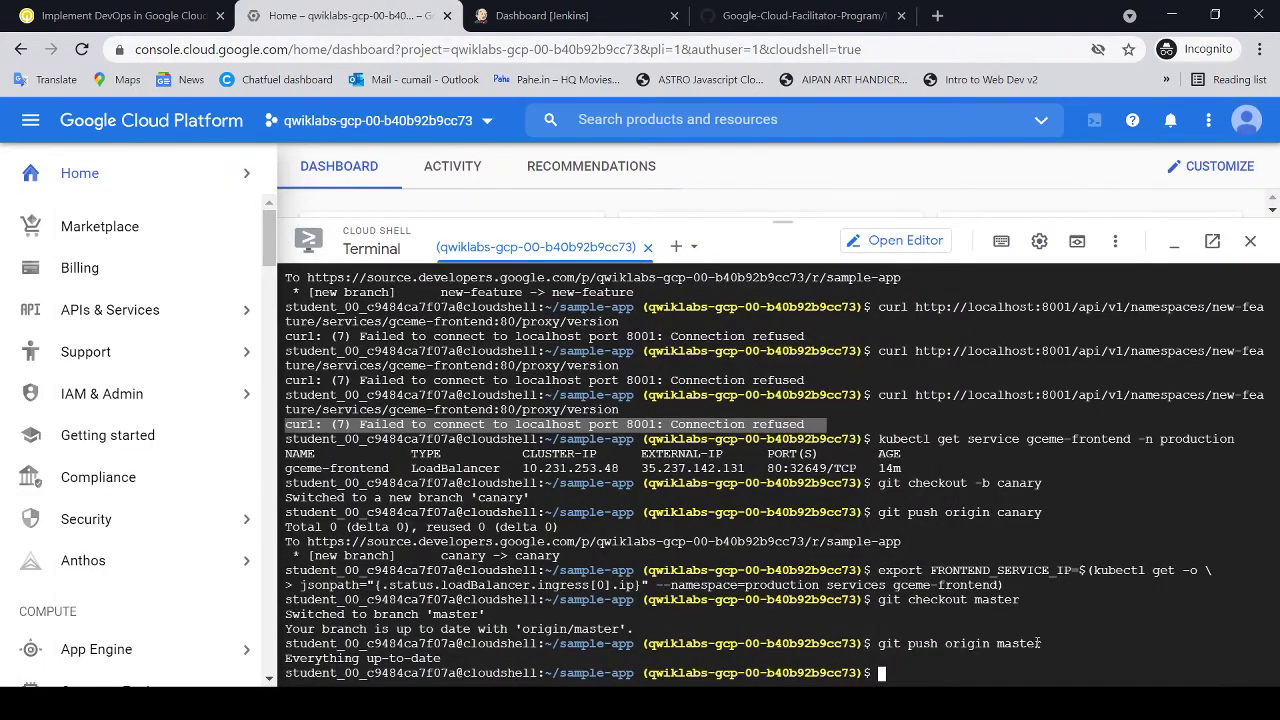
pyautogui.hotkey('ctrl', 'v')
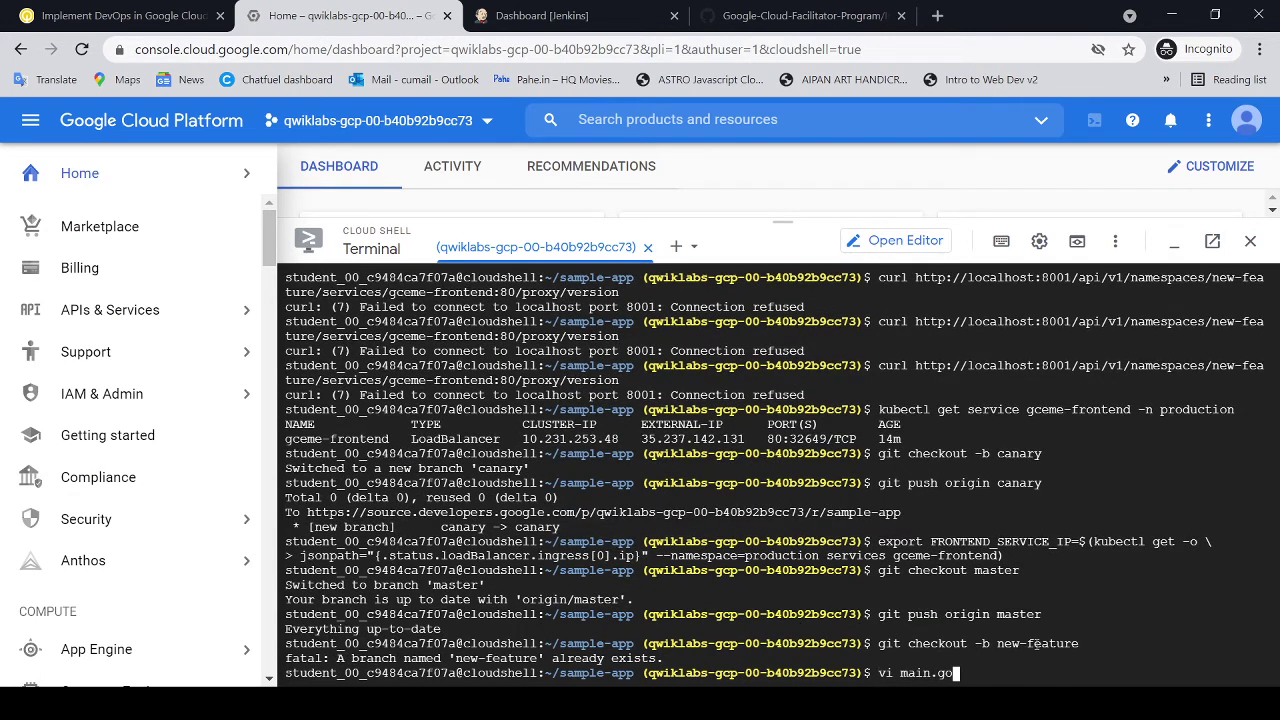
pyautogui.press('Return')
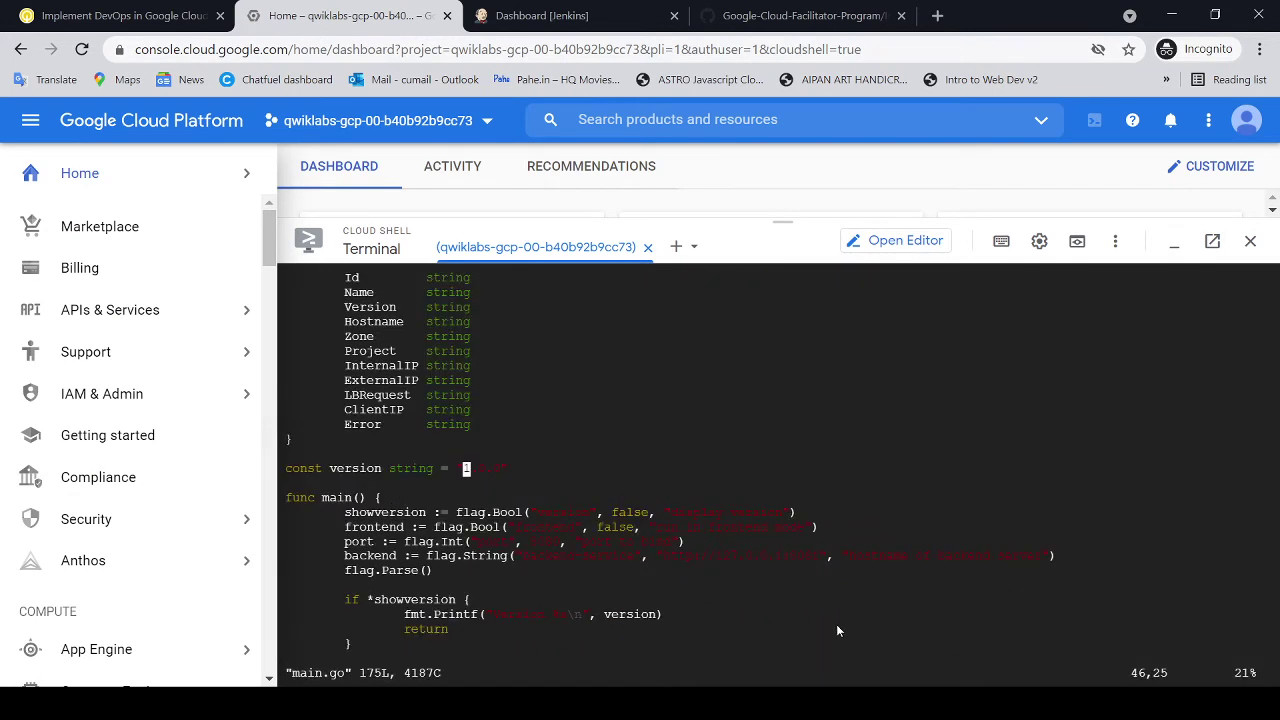
# Step: Change the major number of the version constant on line 46 of main.go to 2, and save and exit
pyautogui.press('Down')
pyautogui.press('Down')
pyautogui.press('Down')
pyautogui.press('Down')
pyautogui.press('Down')
pyautogui.press('Down')
pyautogui.press('Down')
pyautogui.press('Down')
pyautogui.press('Up')
pyautogui.press('Up')
pyautogui.press('Up')
pyautogui.press('Up')
pyautogui.press('Up')
pyautogui.press('Up')
pyautogui.press('Up')
pyautogui.press('Up')
pyautogui.press('Right')
pyautogui.press('Left')
pyautogui.press('Right')
pyautogui.press('i')
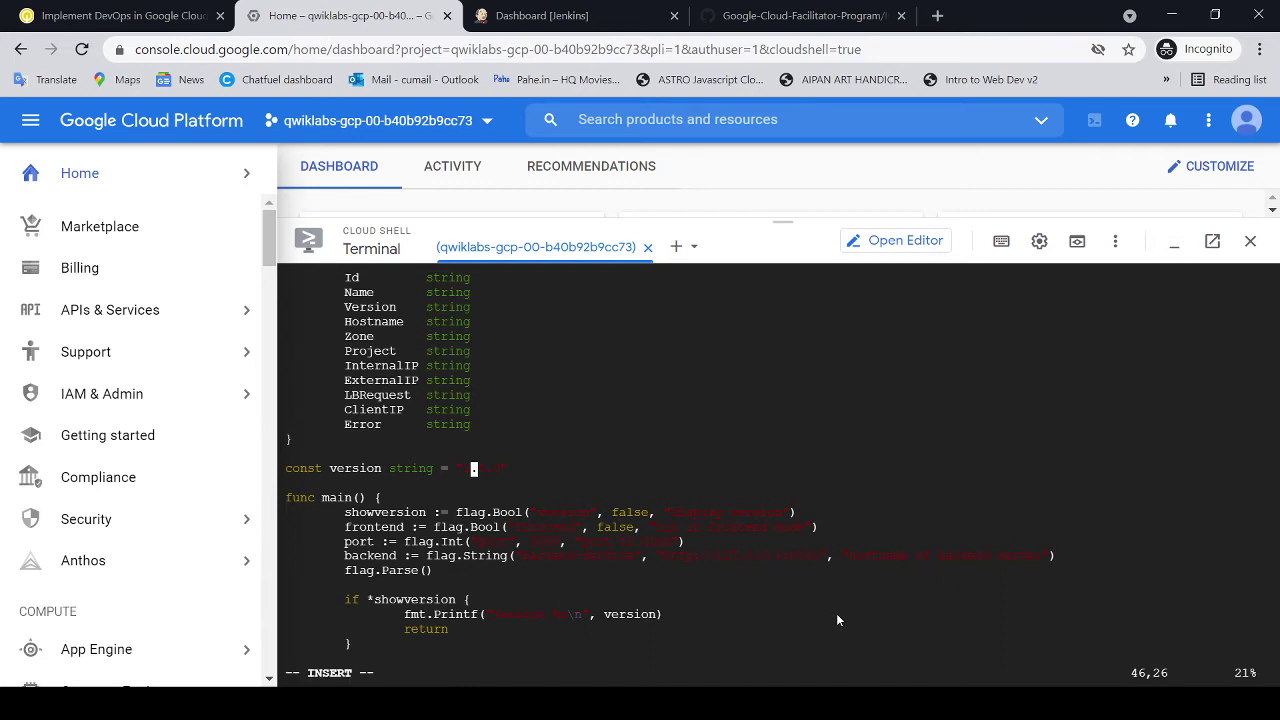
pyautogui.press('BackSpace')
pyautogui.write('2')
pyautogui.press('Escape')
pyautogui.write(':wq')
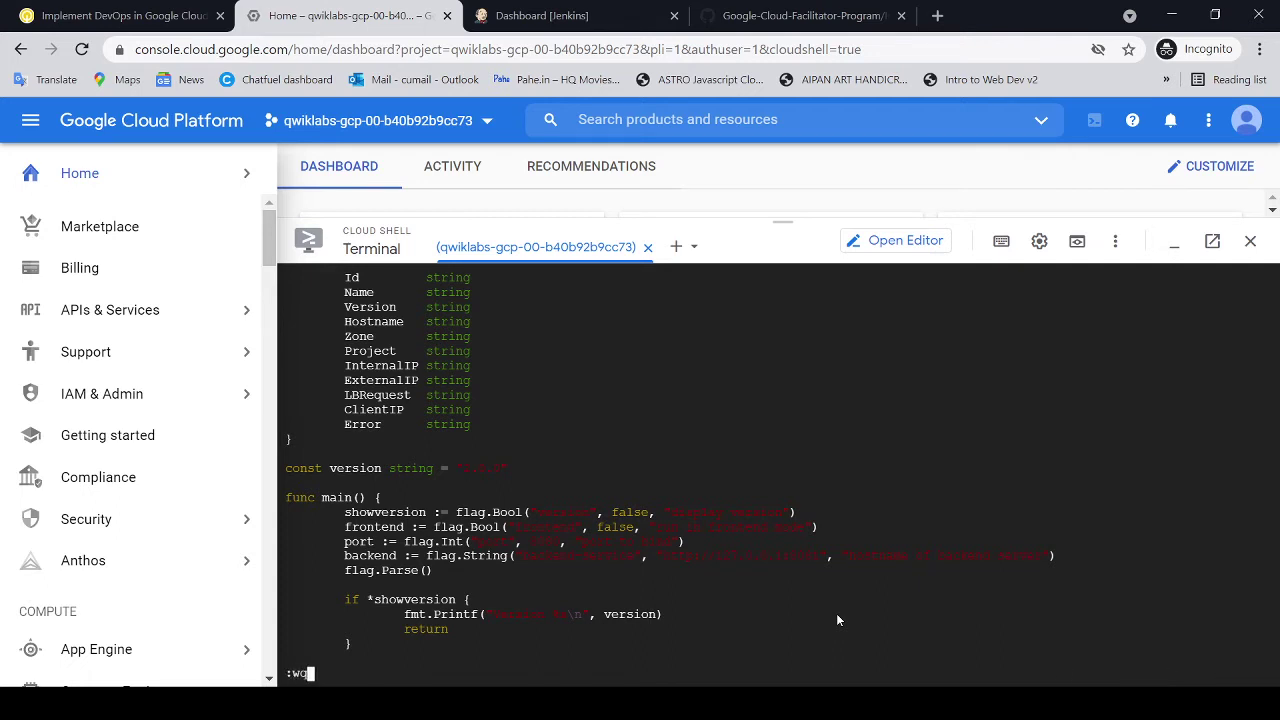
pyautogui.press('Return')
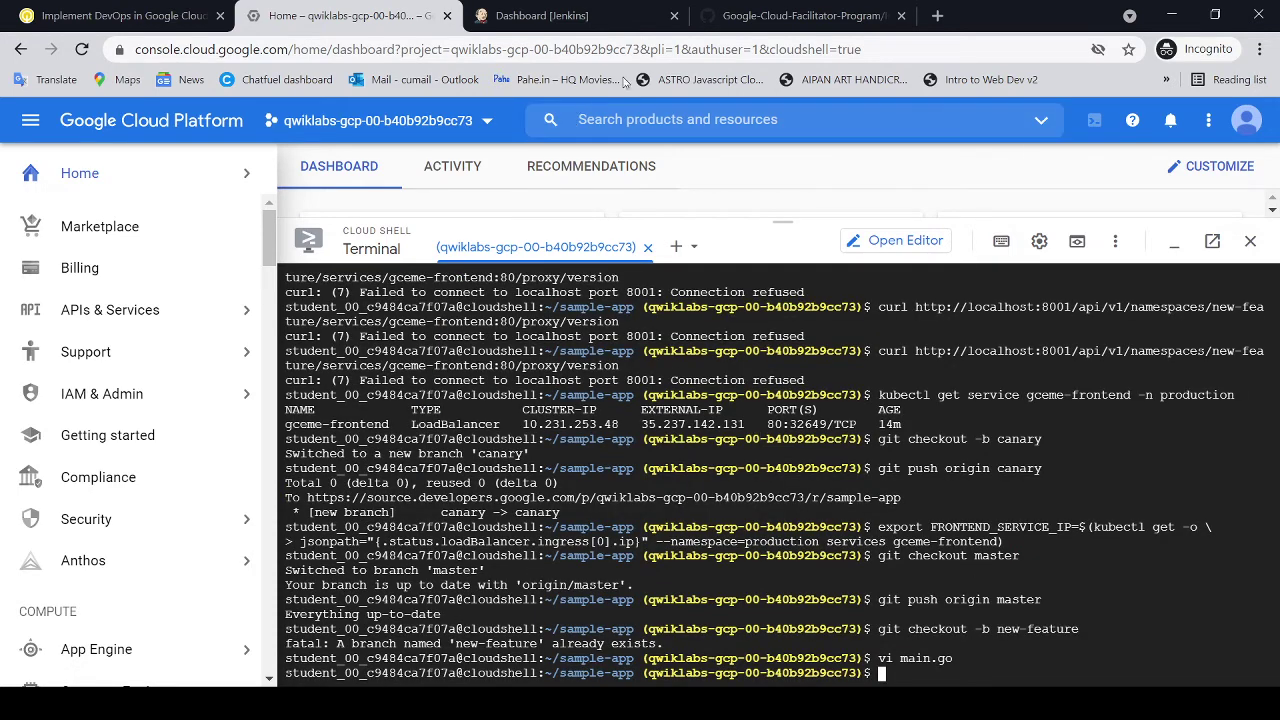
# Step: Copy the "vi html.go" command from the GitHub notes and run it in Cloud Shell to open the file
pyautogui.click(780, 20)
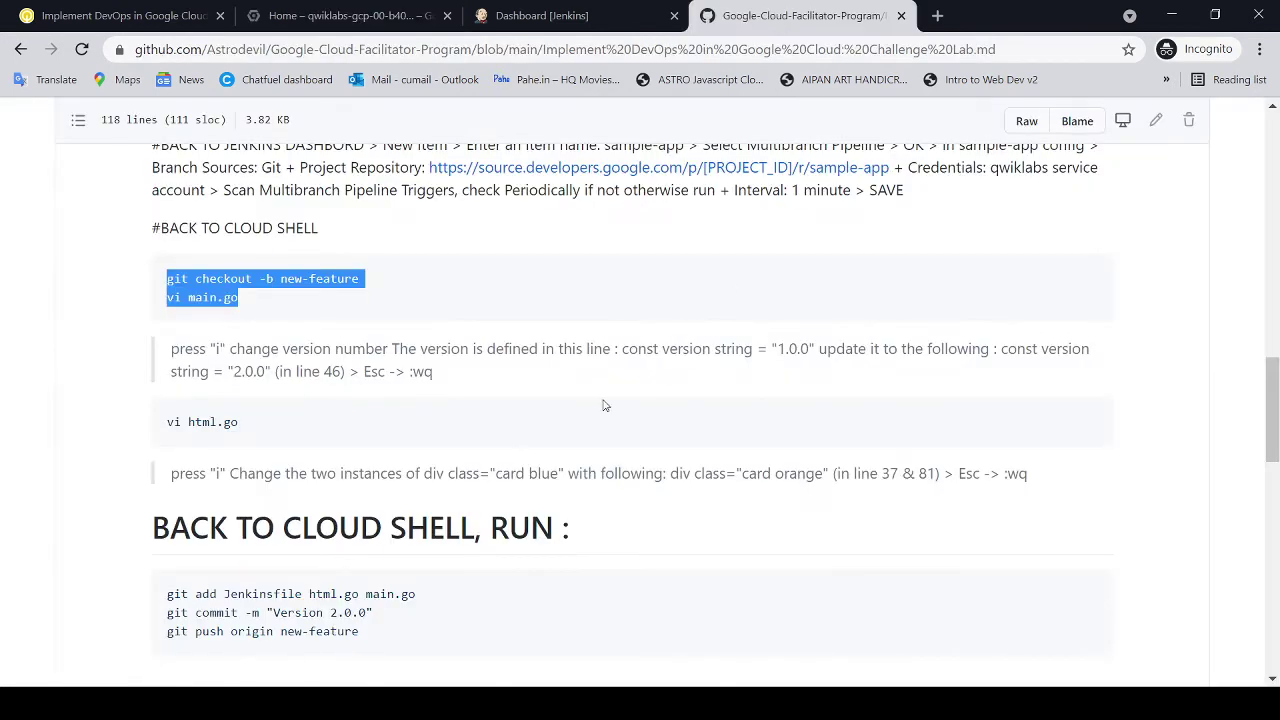
pyautogui.click(330, 432)
pyautogui.moveTo(166, 422); pyautogui.dragTo(241, 425)
pyautogui.hotkey('ctrl', 'c')
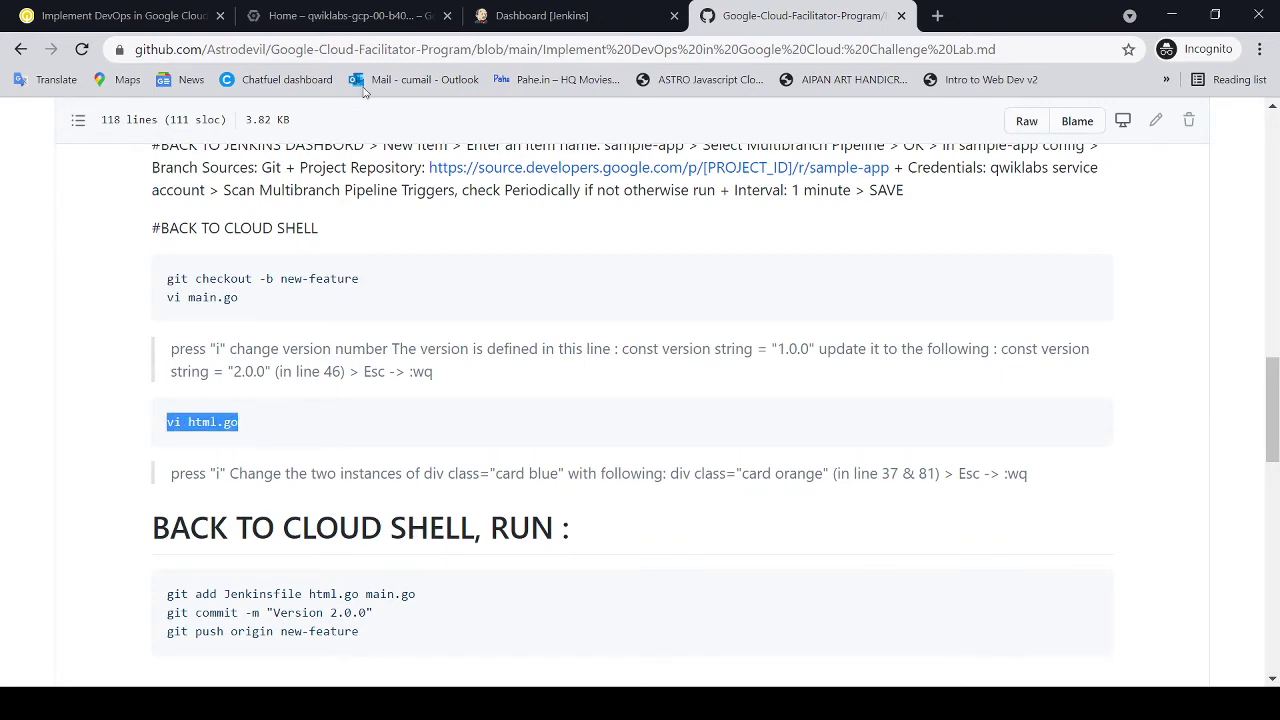
pyautogui.click(370, 18)
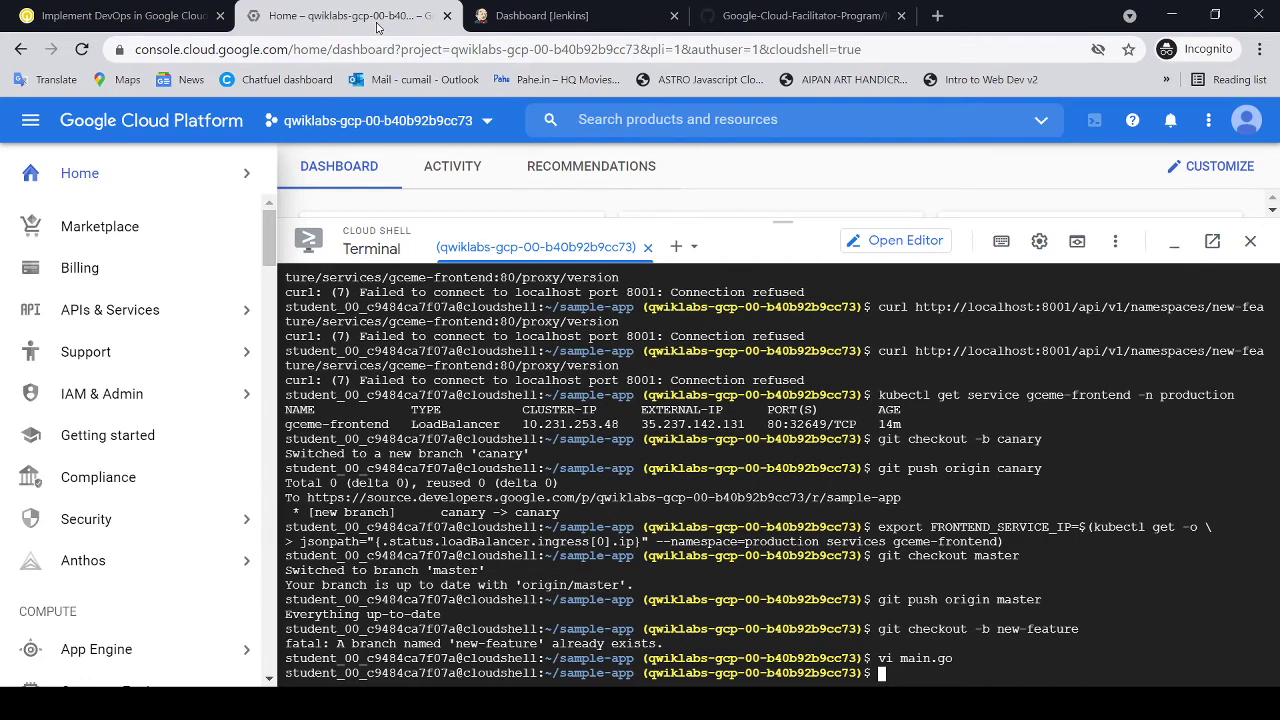
pyautogui.hotkey('ctrl', 'v')
pyautogui.press('Return')
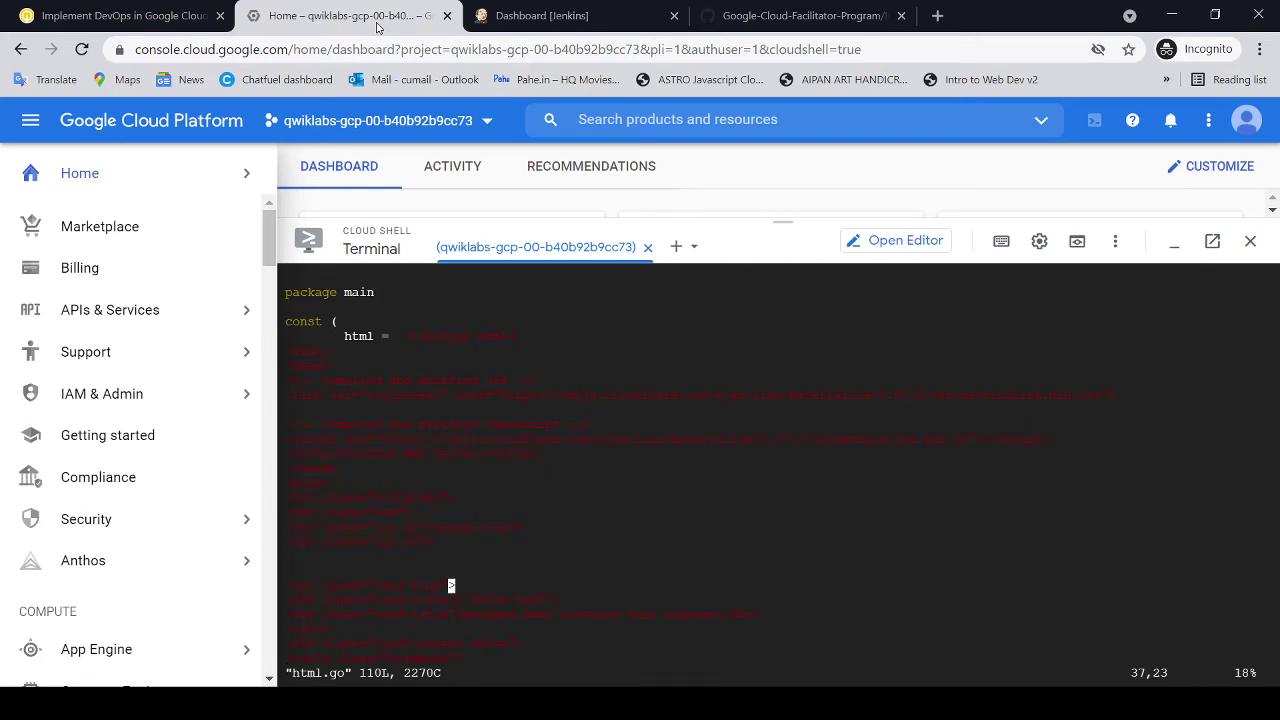
# Step: Replace the color in the card div's class on line 37 of html.go with orange
pyautogui.press('Left')
pyautogui.press('Left')
pyautogui.press('Left')
pyautogui.press('Left')
pyautogui.press('Right')
pyautogui.press('Right')
pyautogui.press('Right')
pyautogui.press('i')
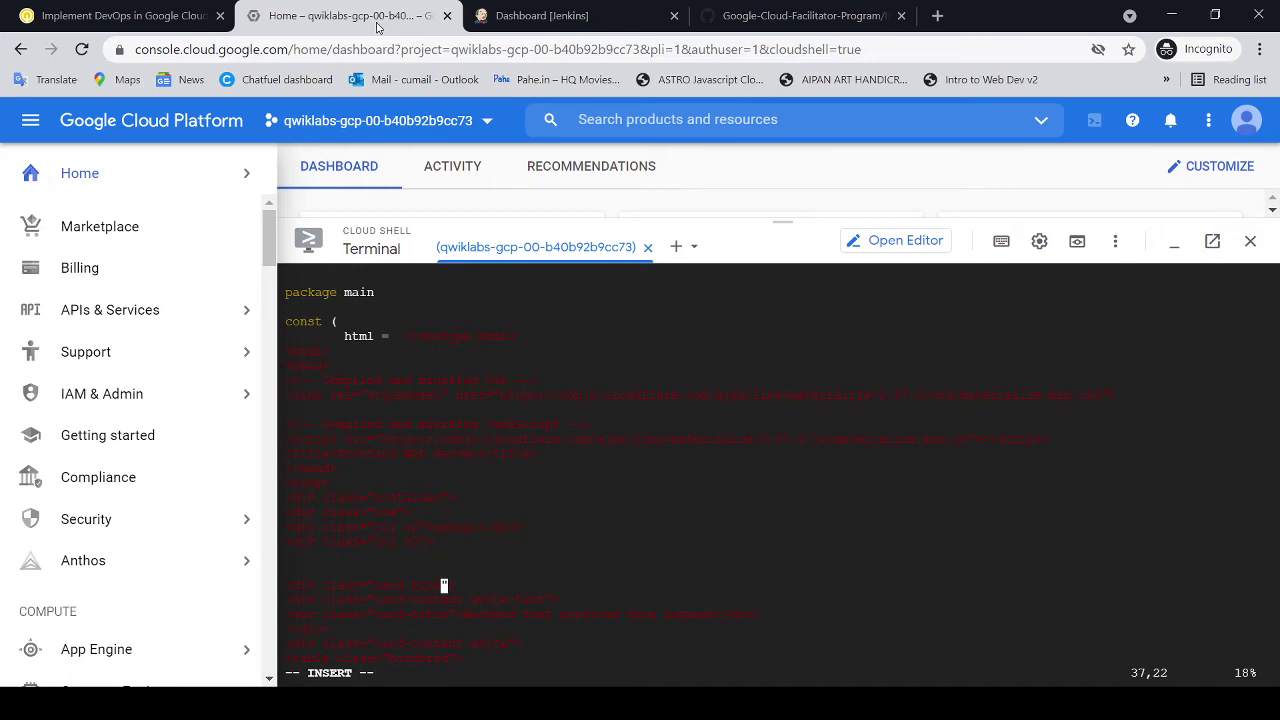
pyautogui.press('BackSpace')
pyautogui.press('BackSpace')
pyautogui.press('BackSpace')
pyautogui.press('BackSpace')
pyautogui.write('orange')
# Step: Set the second card div's class on line 81 of html.go to "card orange", and save and exit the file
pyautogui.press('Down')
pyautogui.press('Down')
pyautogui.press('Down')
pyautogui.press('Down')
pyautogui.press('Down')
pyautogui.press('Down')
pyautogui.press('Down')
pyautogui.press('Down')
pyautogui.press('Down')
pyautogui.press('Down')
pyautogui.press('Down')
pyautogui.press('Down')
pyautogui.press('Down')
pyautogui.press('Down')
pyautogui.press('Down')
pyautogui.press('Down')
pyautogui.press('Down')
pyautogui.press('Down')
pyautogui.press('Down')
pyautogui.press('Down')
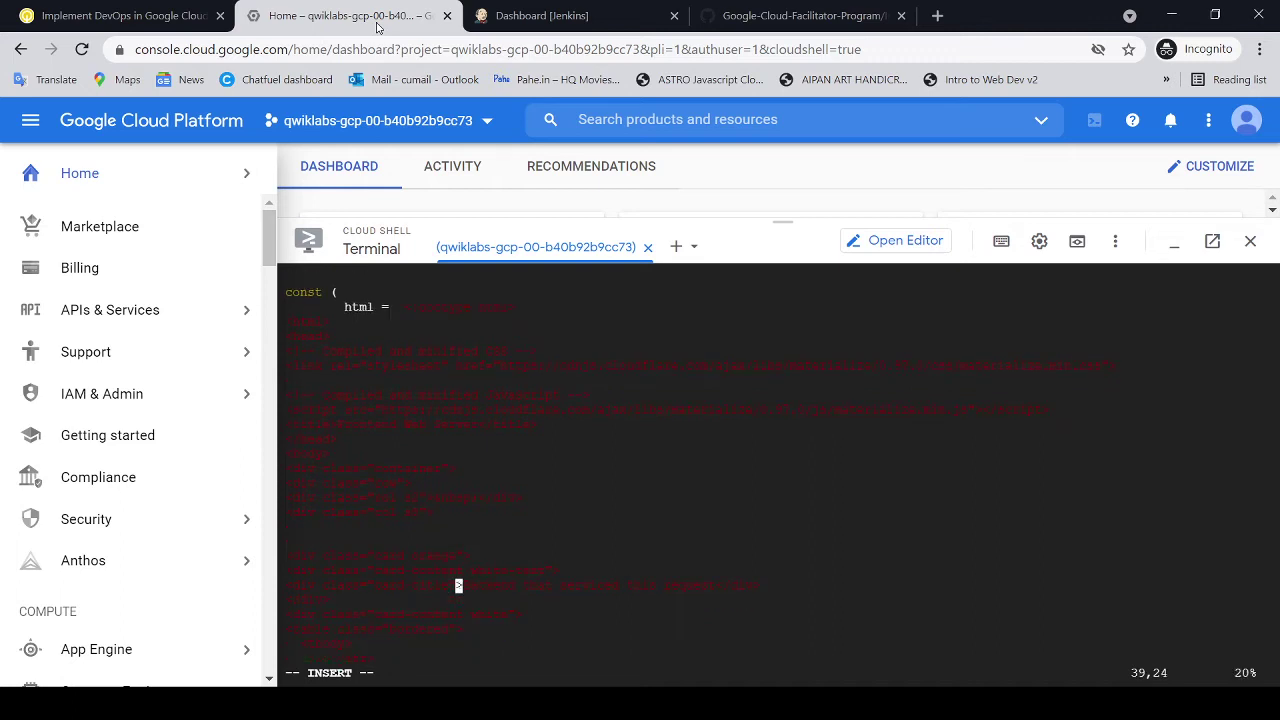
pyautogui.press('Down')
pyautogui.press('Down')
pyautogui.press('Down')
pyautogui.press('Down')
pyautogui.press('Down')
pyautogui.press('Down')
pyautogui.press('Down')
pyautogui.press('Down')
pyautogui.press('Down')
pyautogui.press('Down')
pyautogui.press('Down')
pyautogui.press('Down')
pyautogui.press('Down')
pyautogui.press('Down')
pyautogui.press('Down')
pyautogui.press('Down')
pyautogui.press('Down')
pyautogui.press('Down')
pyautogui.press('Down')
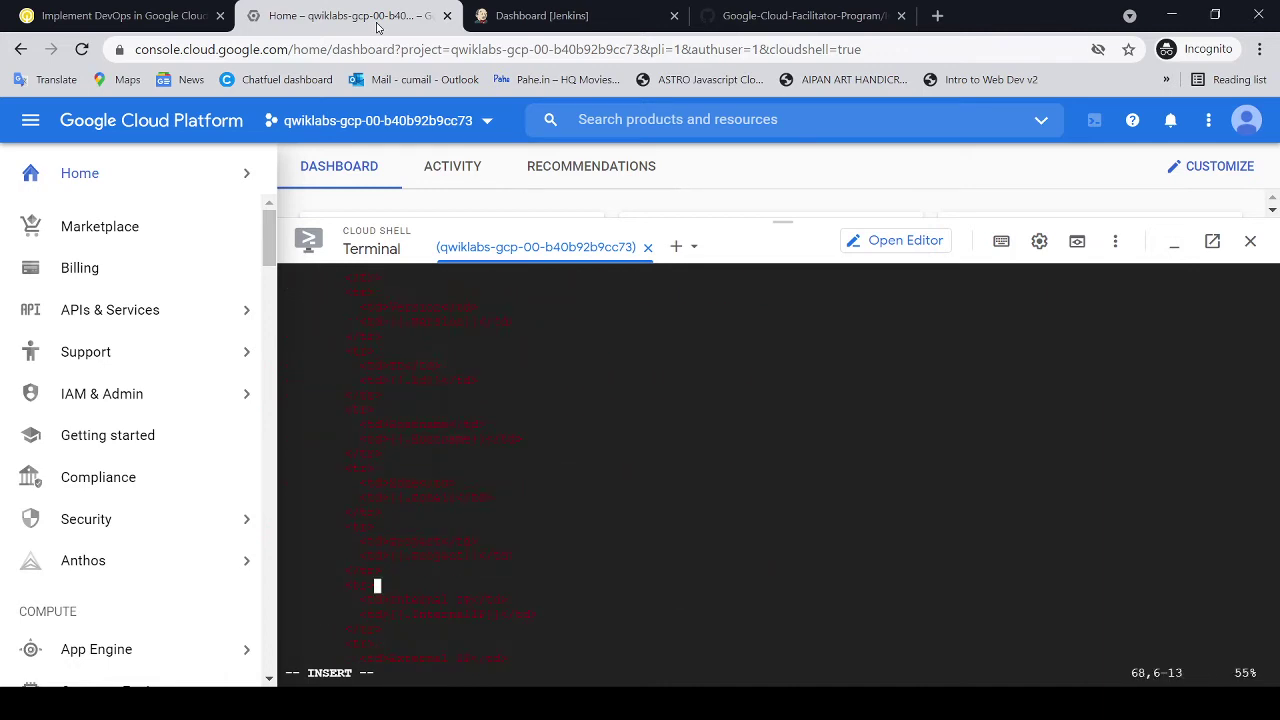
pyautogui.press('Down')
pyautogui.press('Down')
pyautogui.press('End')
pyautogui.press('BackSpace')
pyautogui.press('BackSpace')
pyautogui.press('BackSpace')
pyautogui.press('BackSpace')
pyautogui.press('BackSpace')
pyautogui.write('red l')
pyautogui.press('Escape')
pyautogui.write(':wq')
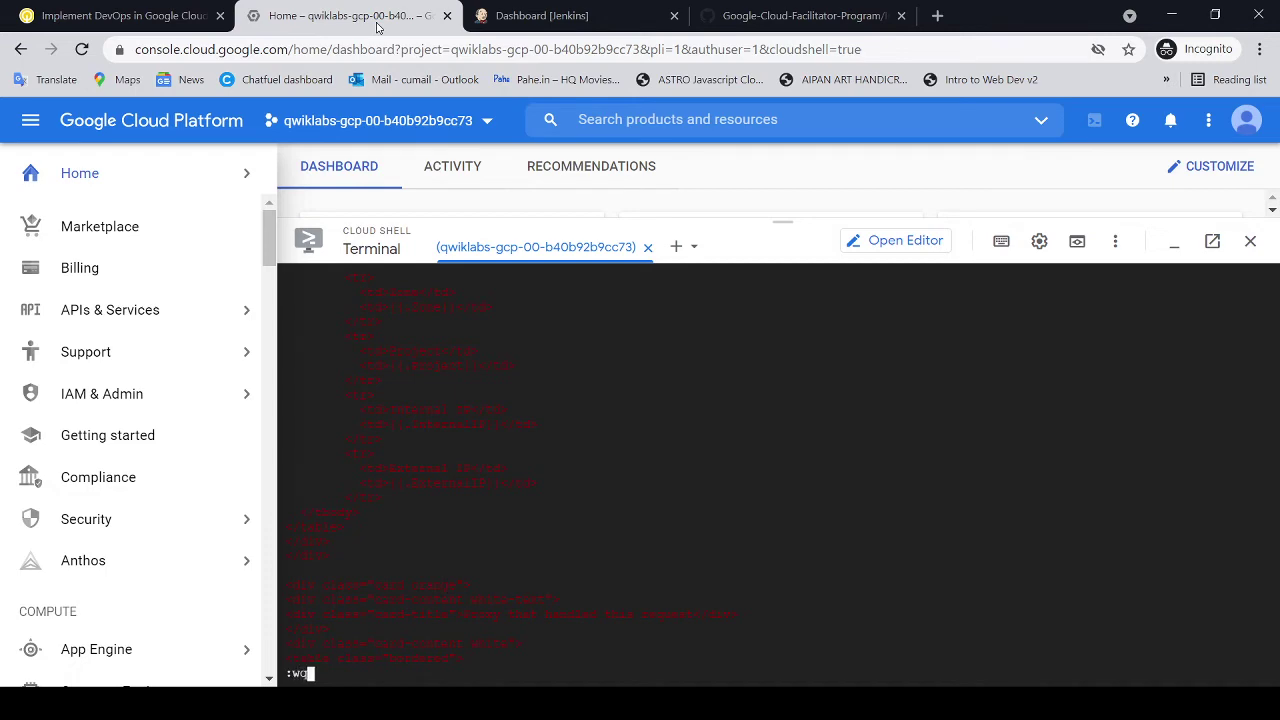
pyautogui.press('Return')
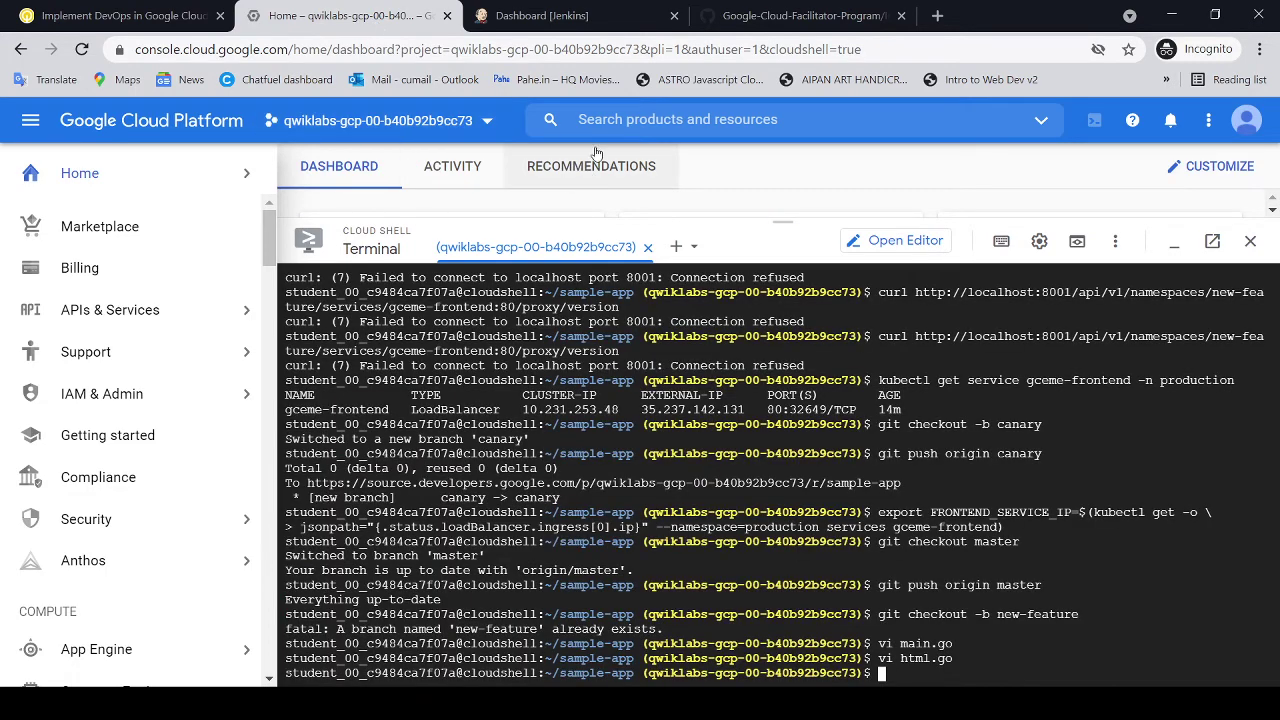
# Step: Copy the git add, commit "Version 2.0.0" and push origin new-feature commands from the GitHub notes and run them in Cloud Shell
pyautogui.click(799, 19)
pyautogui.scroll(-3, 572, 420)
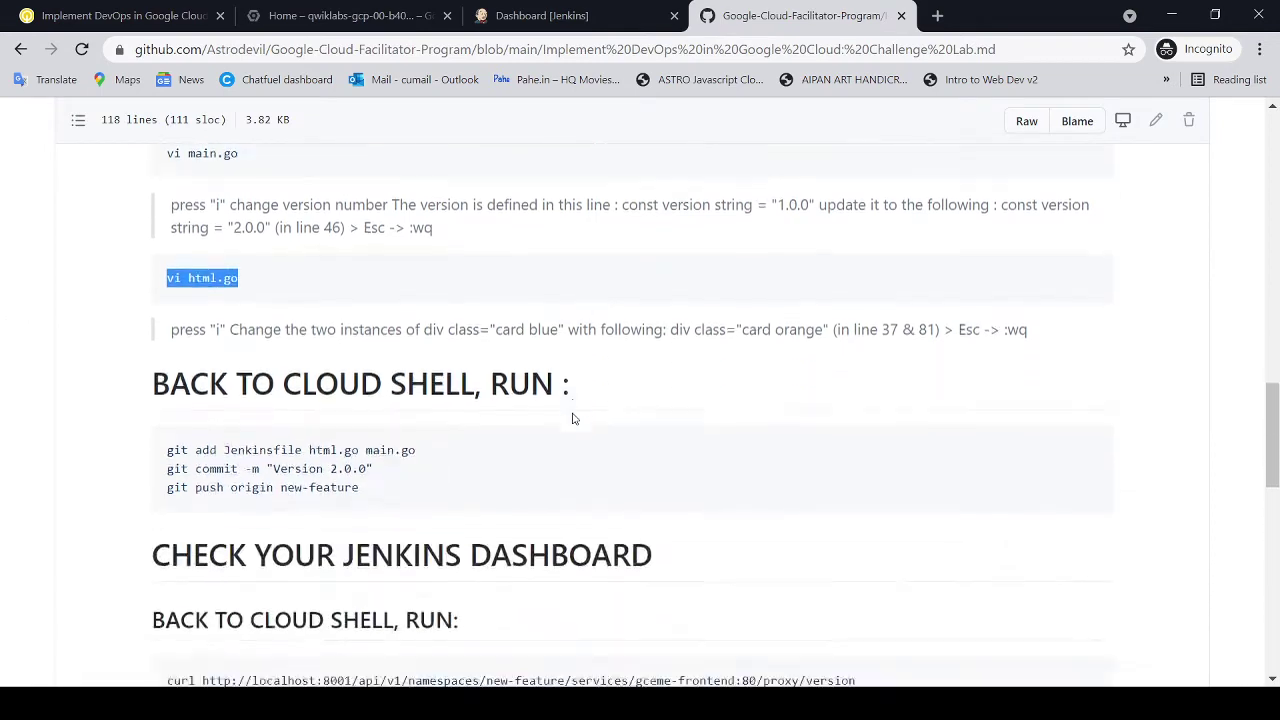
pyautogui.click(170, 309)
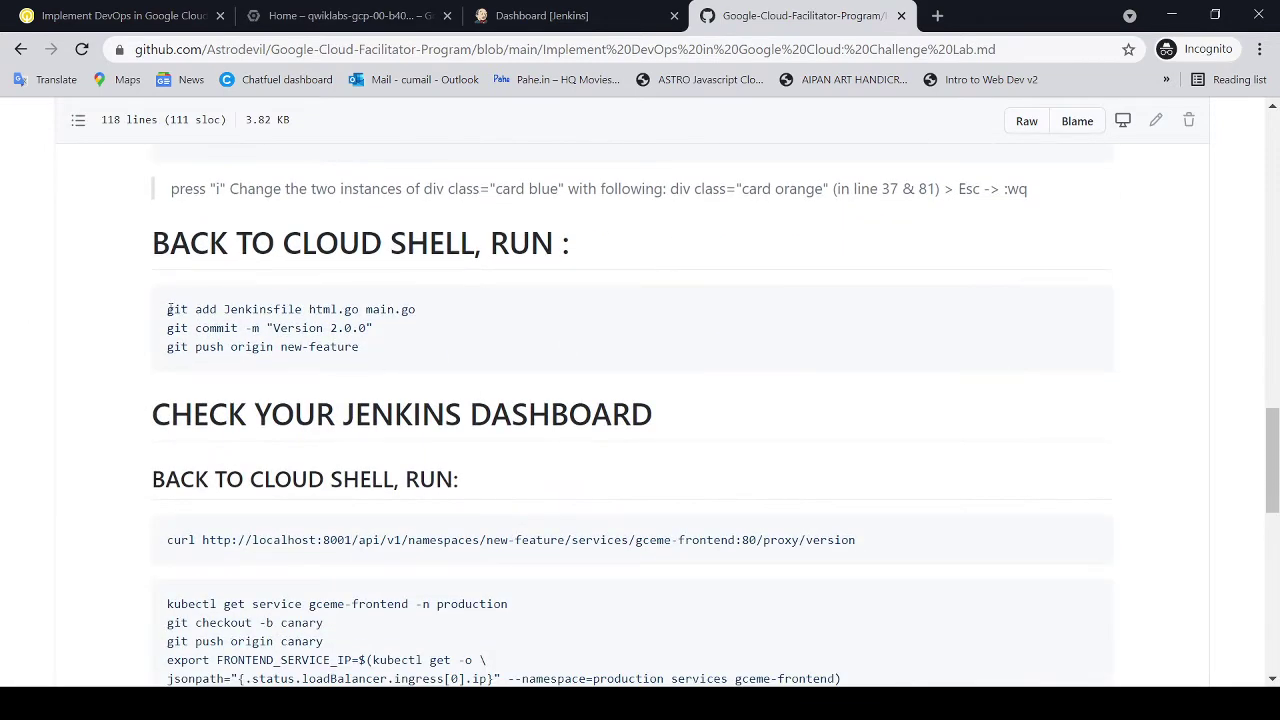
pyautogui.moveTo(167, 312); pyautogui.dragTo(362, 352)
pyautogui.hotkey('ctrl', 'c')
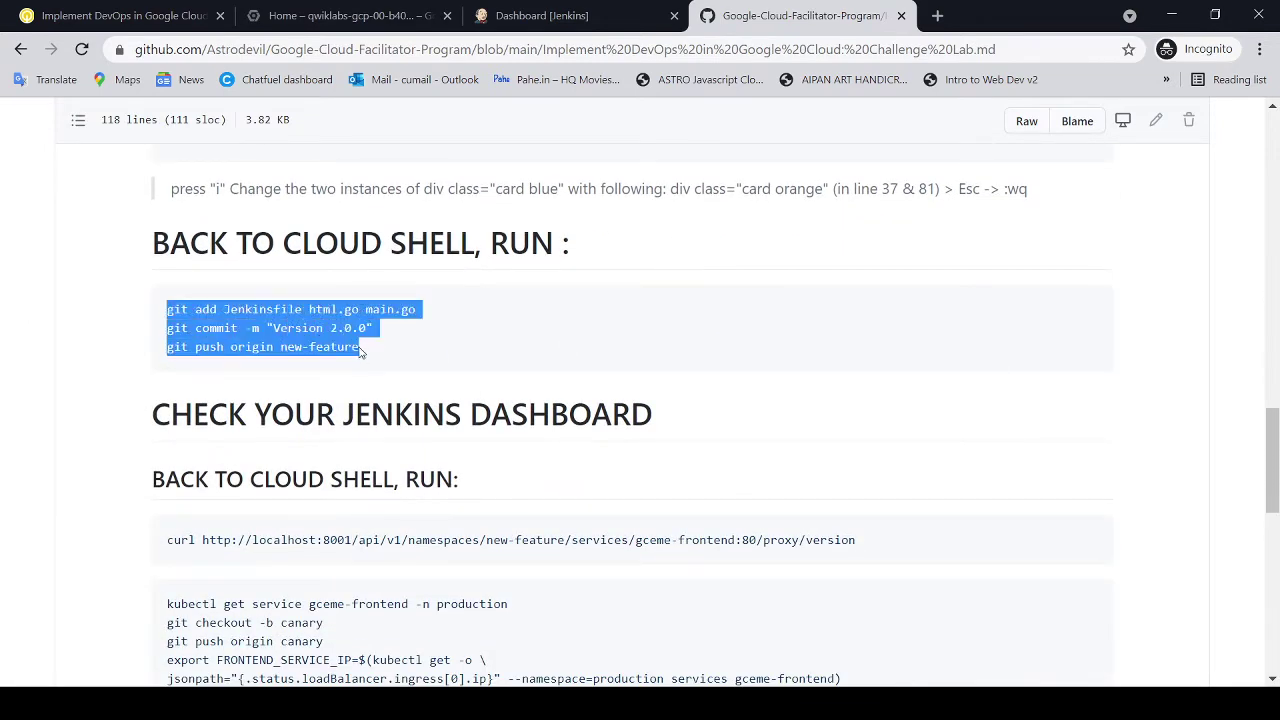
pyautogui.click(400, 22)
pyautogui.hotkey('ctrl', 'v')
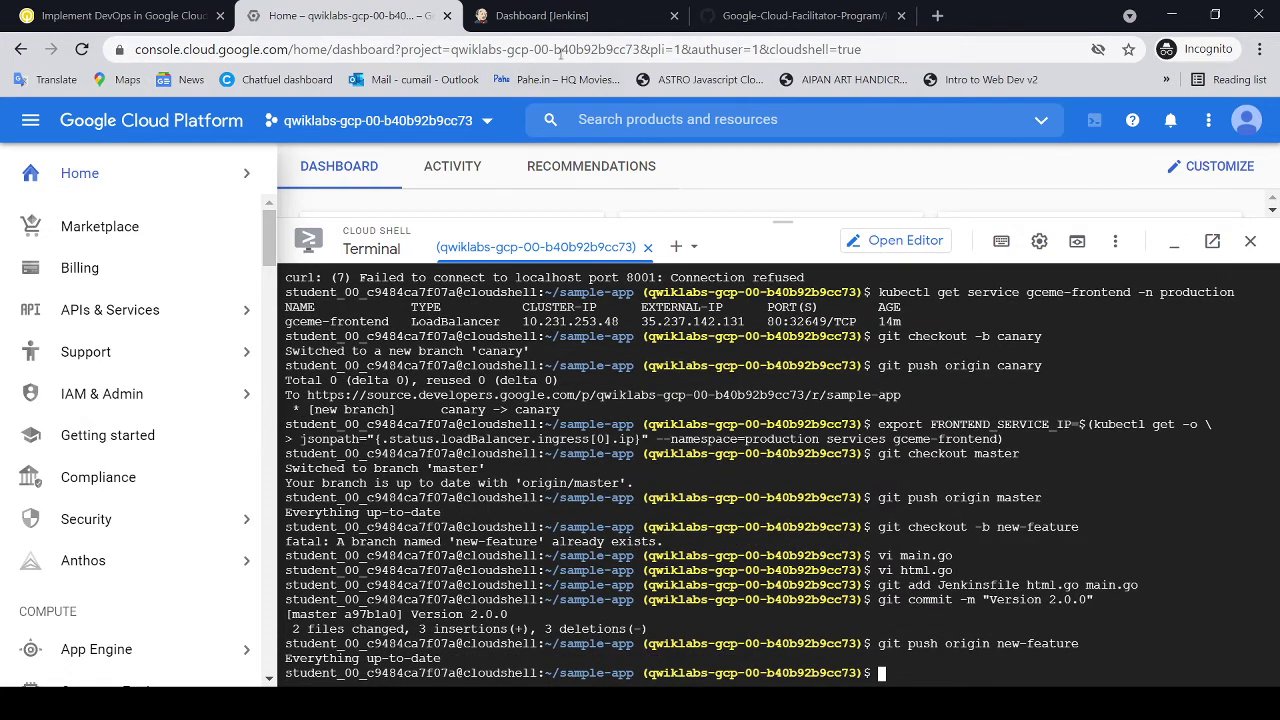
# Step: Copy the block from the curl version check through "git push origin master" from the GitHub notes and run it in Cloud Shell
pyautogui.click(758, 22)
pyautogui.scroll(-3, 651, 372)
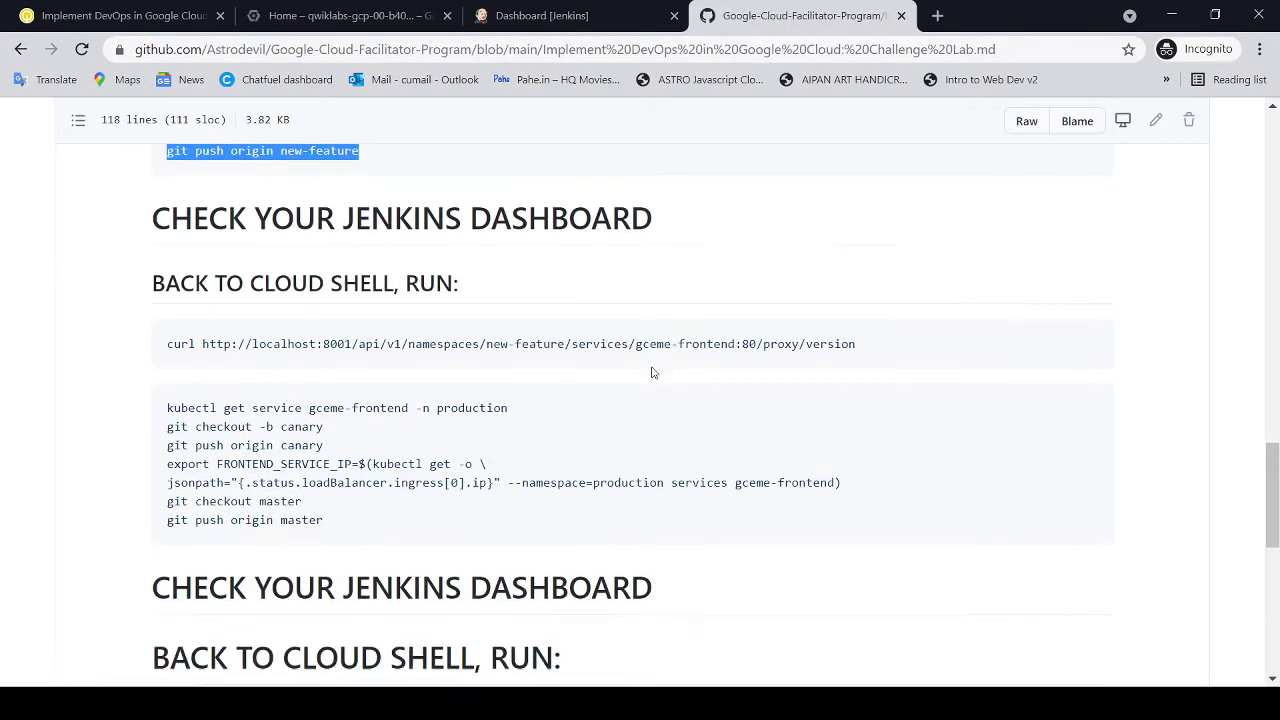
pyautogui.moveTo(160, 257); pyautogui.dragTo(432, 438)
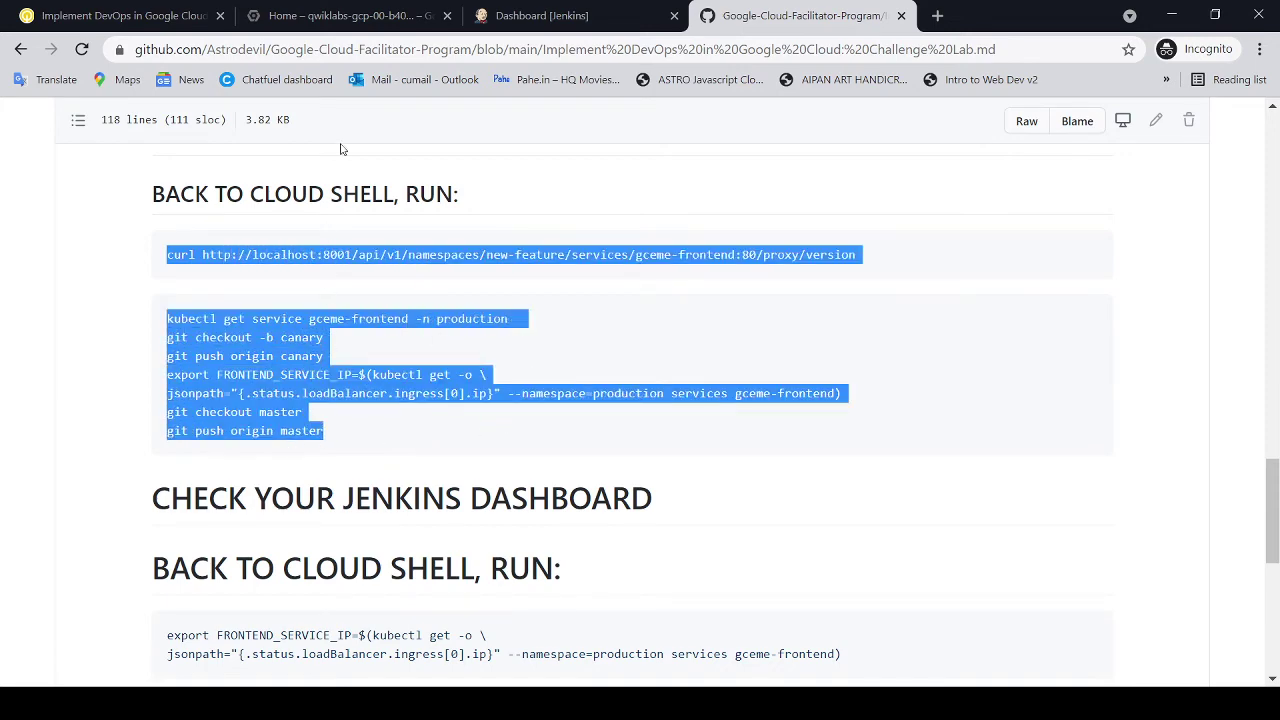
pyautogui.click(370, 16)
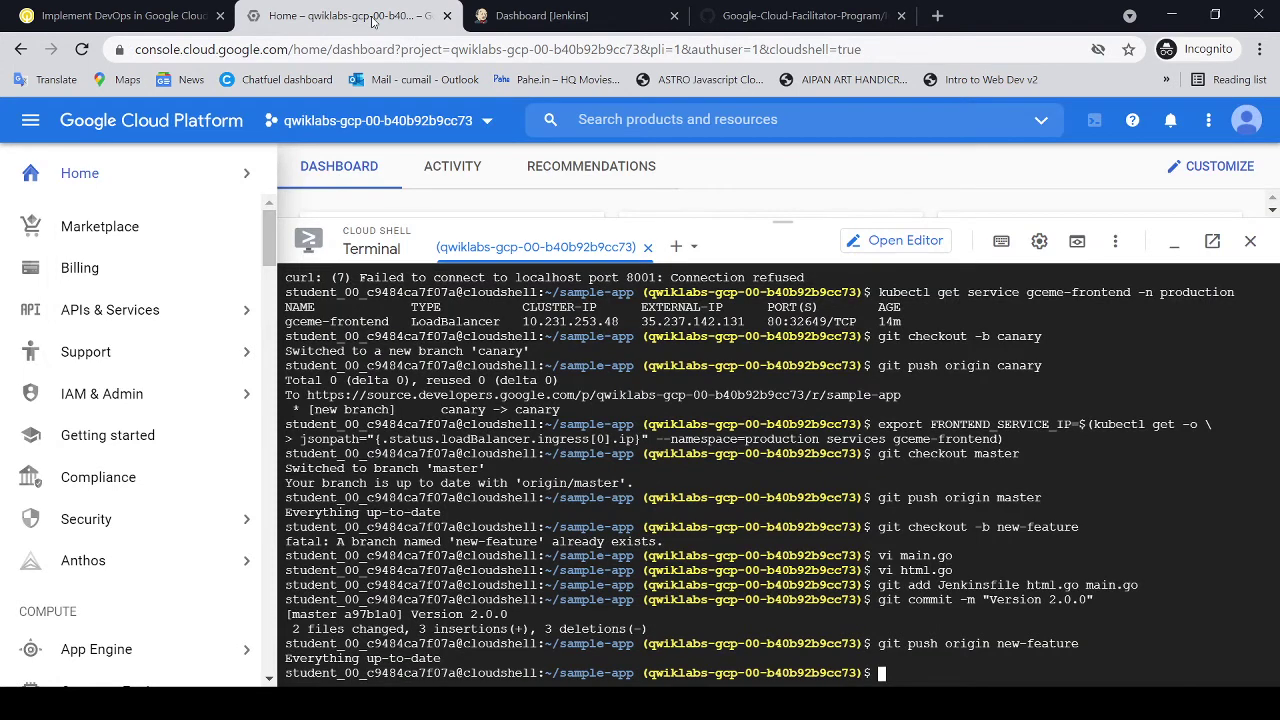
pyautogui.write('curl http://localhost:8001/api/v1/namespaces/new-feature/services/gceme-frontend:80/proxy/version kubectl get service gceme-frontend -n production')
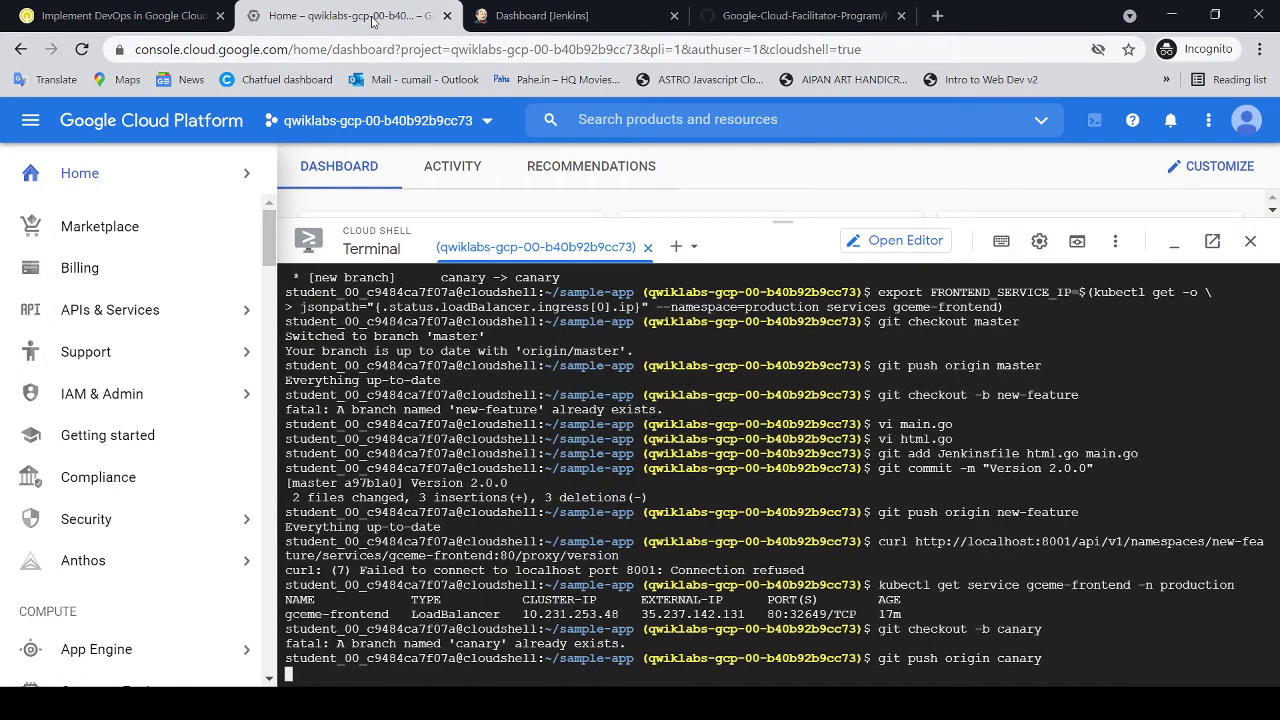
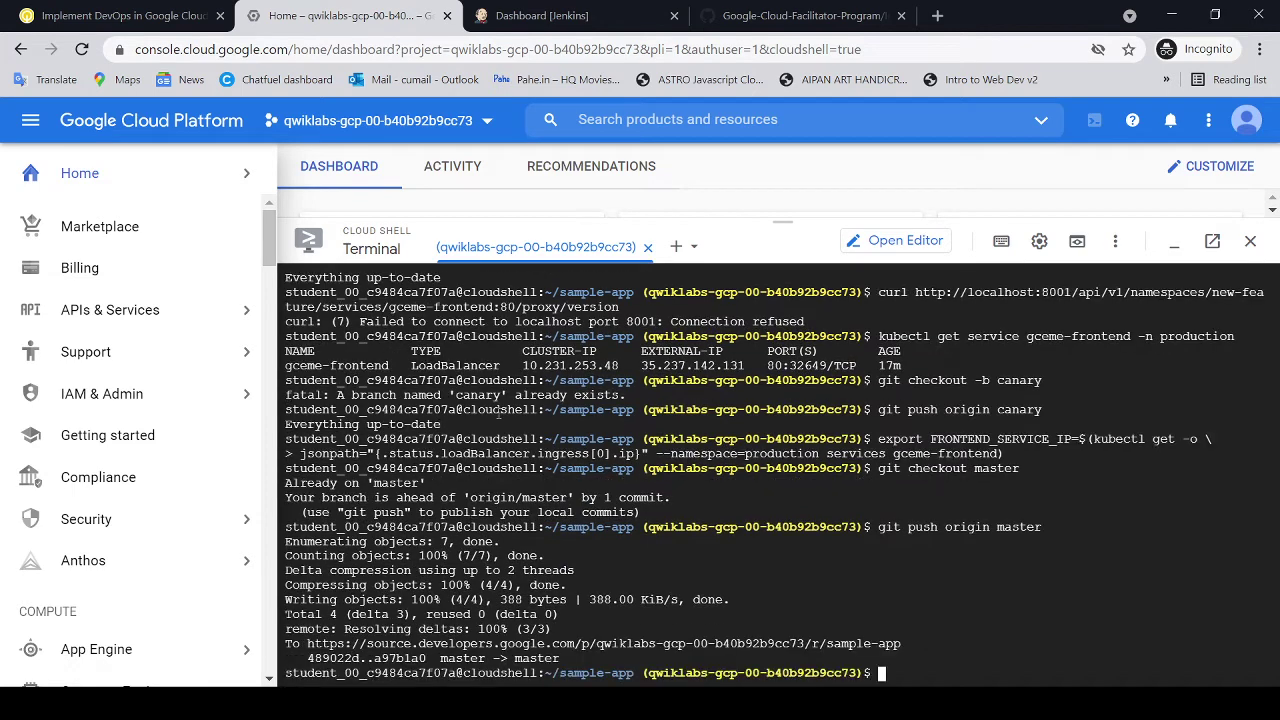
# Step: Switch to the Jenkins dashboard and delete the sample-app multibranch pipeline
pyautogui.click(604, 18)
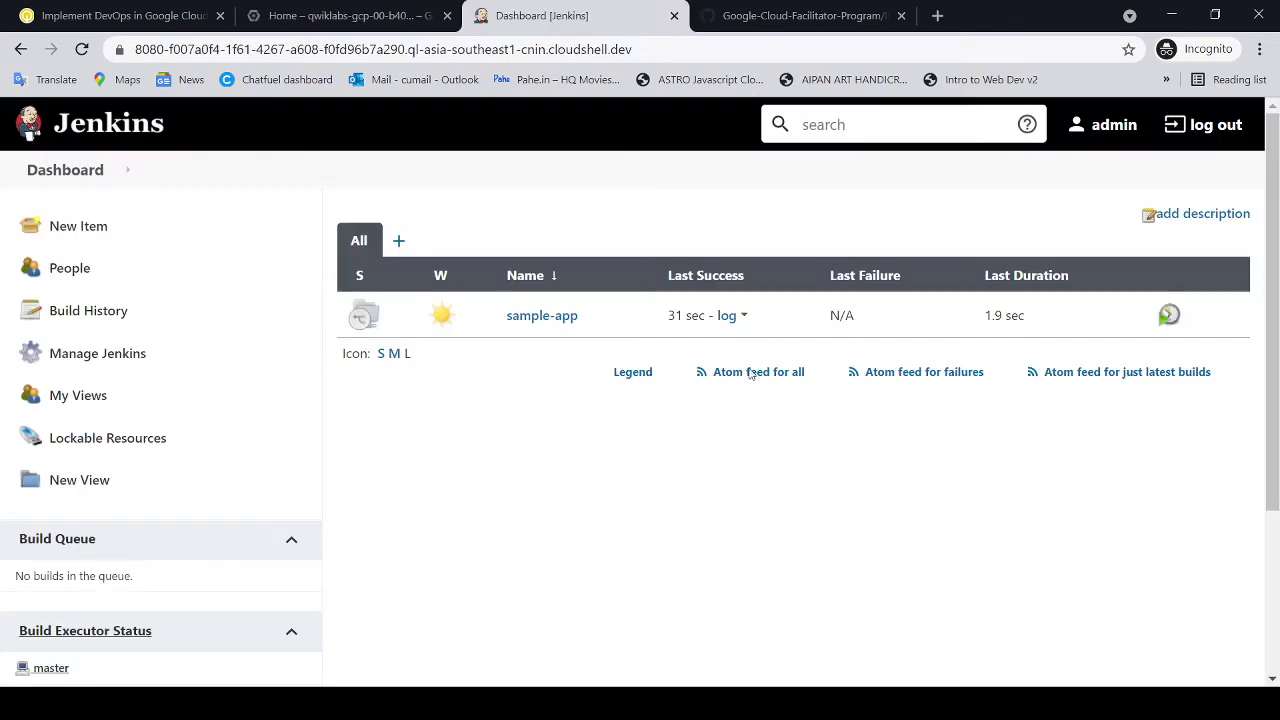
pyautogui.click(585, 316)
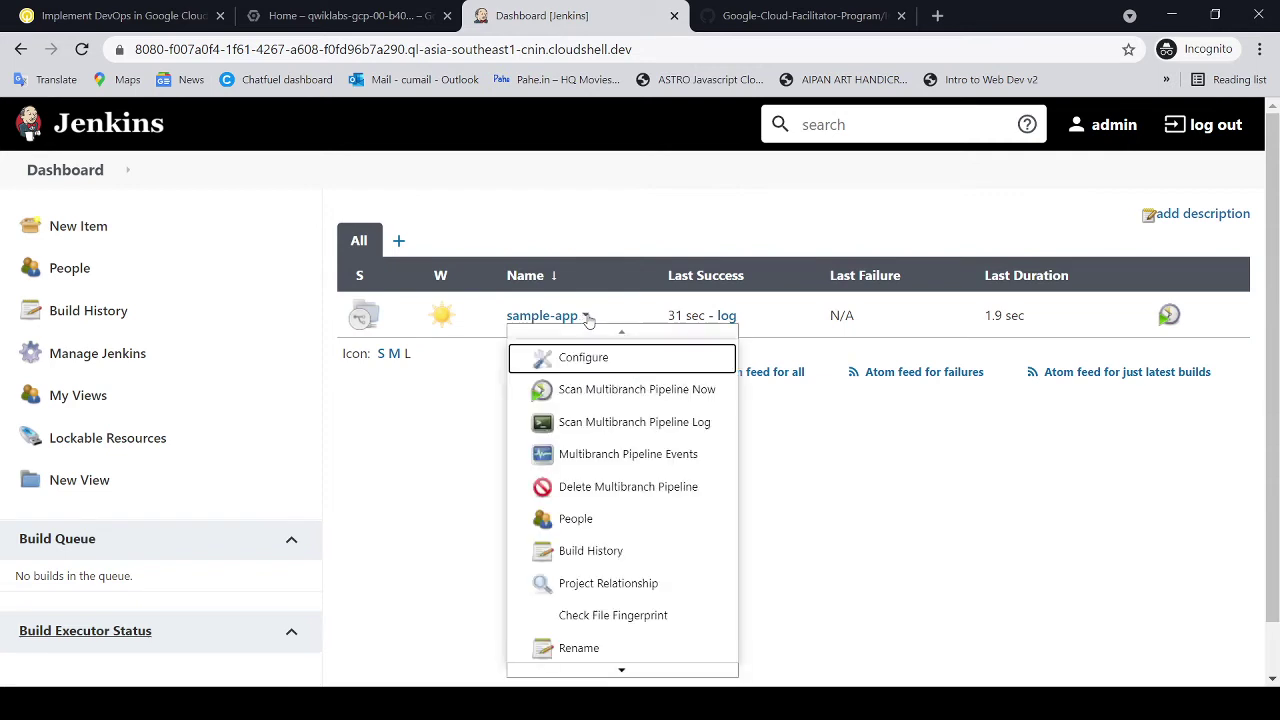
pyautogui.click(609, 487)
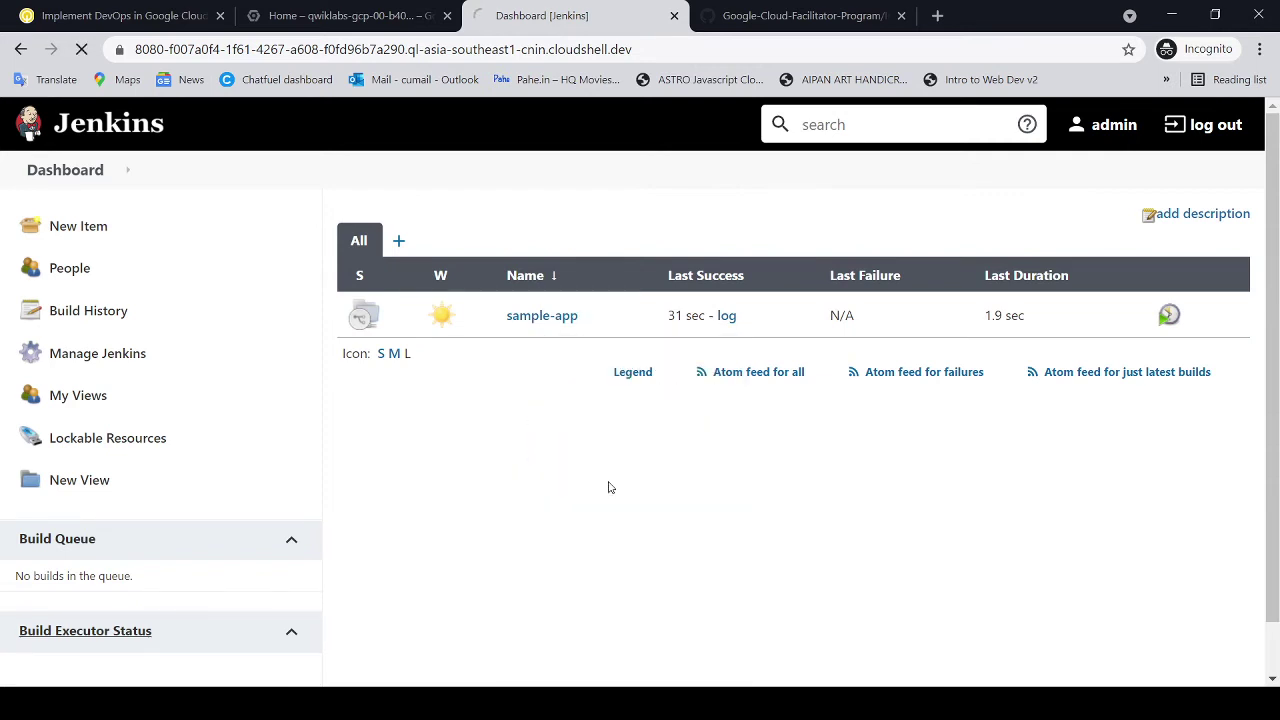
pyautogui.click(652, 221)
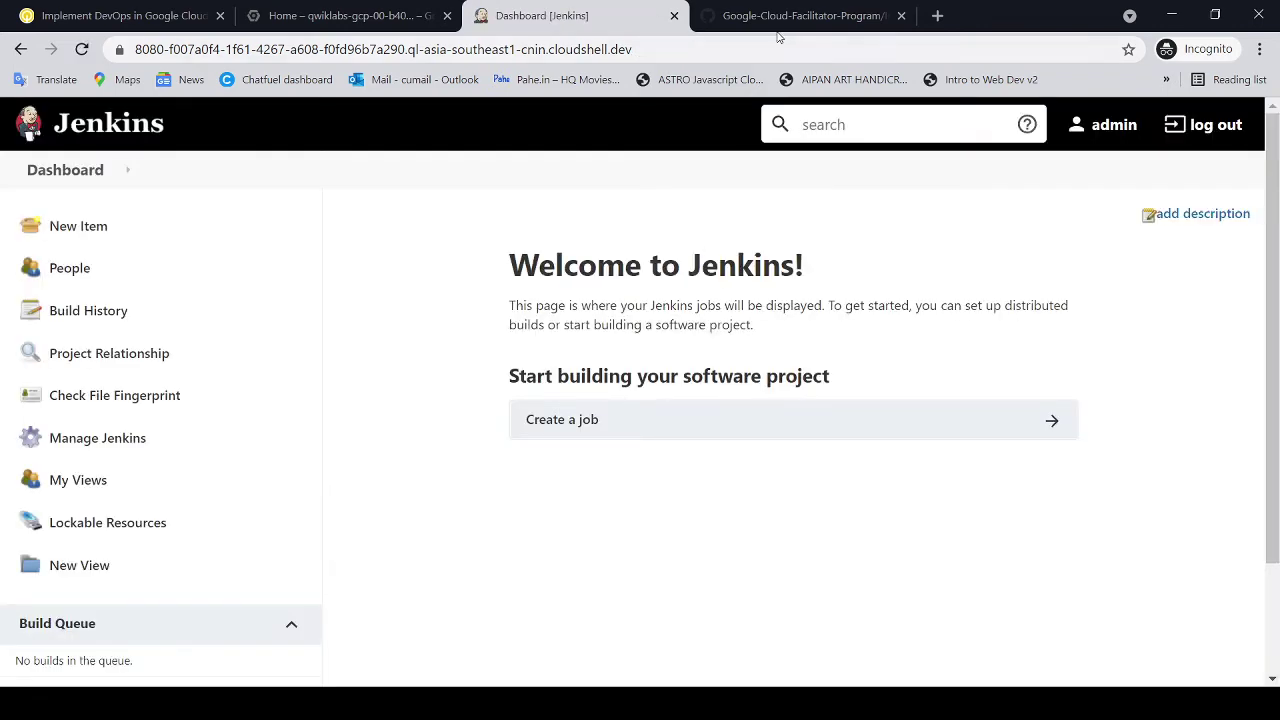
# Step: Look up the instructions for adding Jenkins credentials in the GitHub notes
pyautogui.click(778, 27)
pyautogui.click(851, 366)
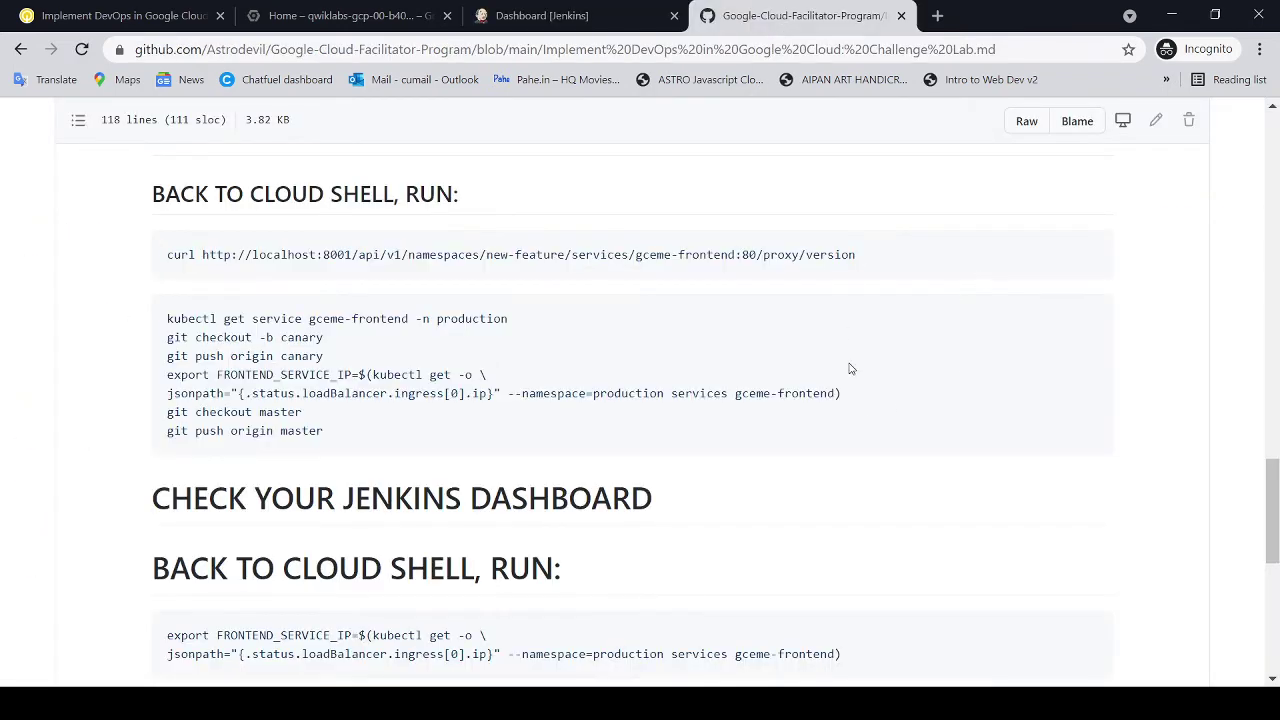
pyautogui.scroll(5, 850, 368)
pyautogui.scroll(4, 851, 368)
pyautogui.scroll(-4, 398, 274)
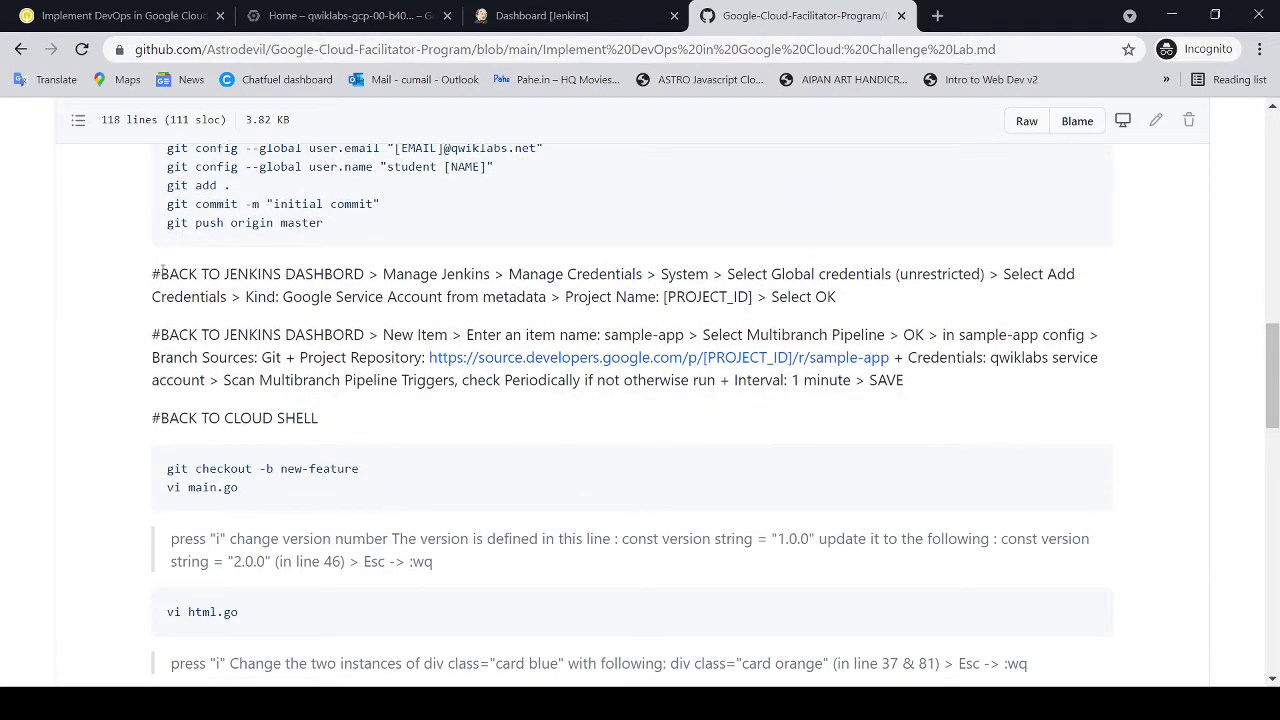
pyautogui.moveTo(160, 268); pyautogui.dragTo(937, 311)
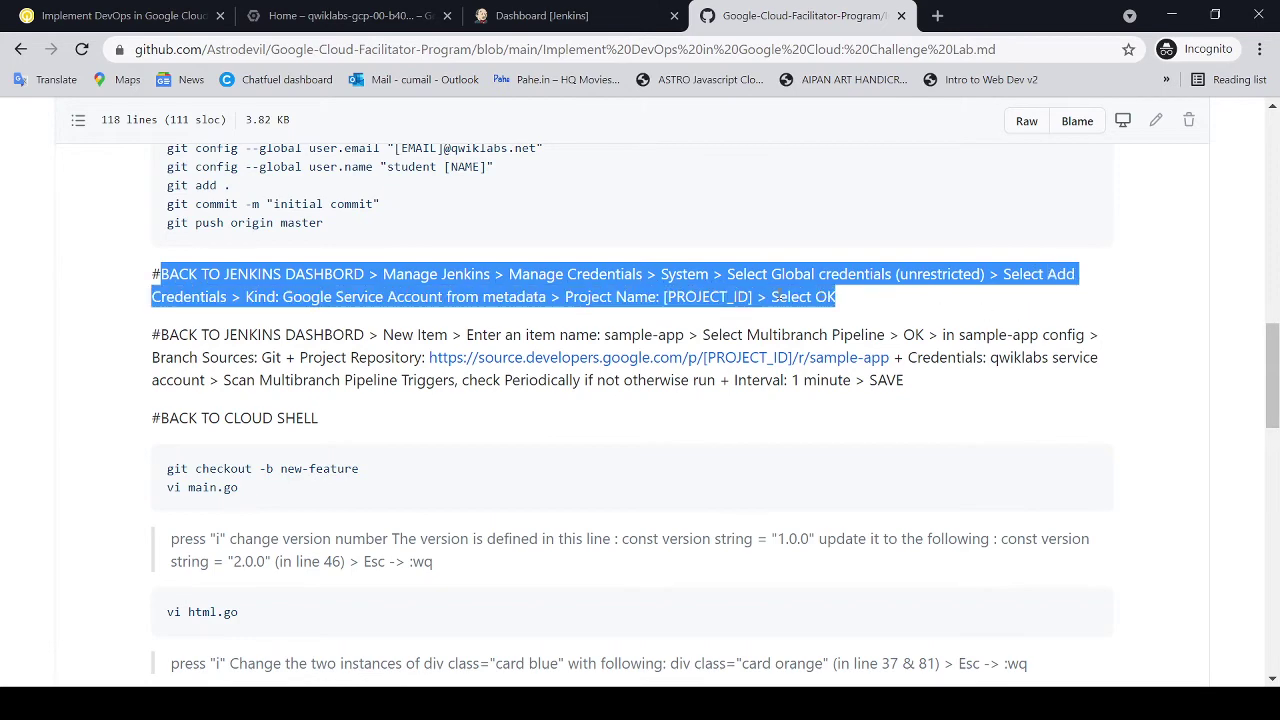
pyautogui.click(584, 318)
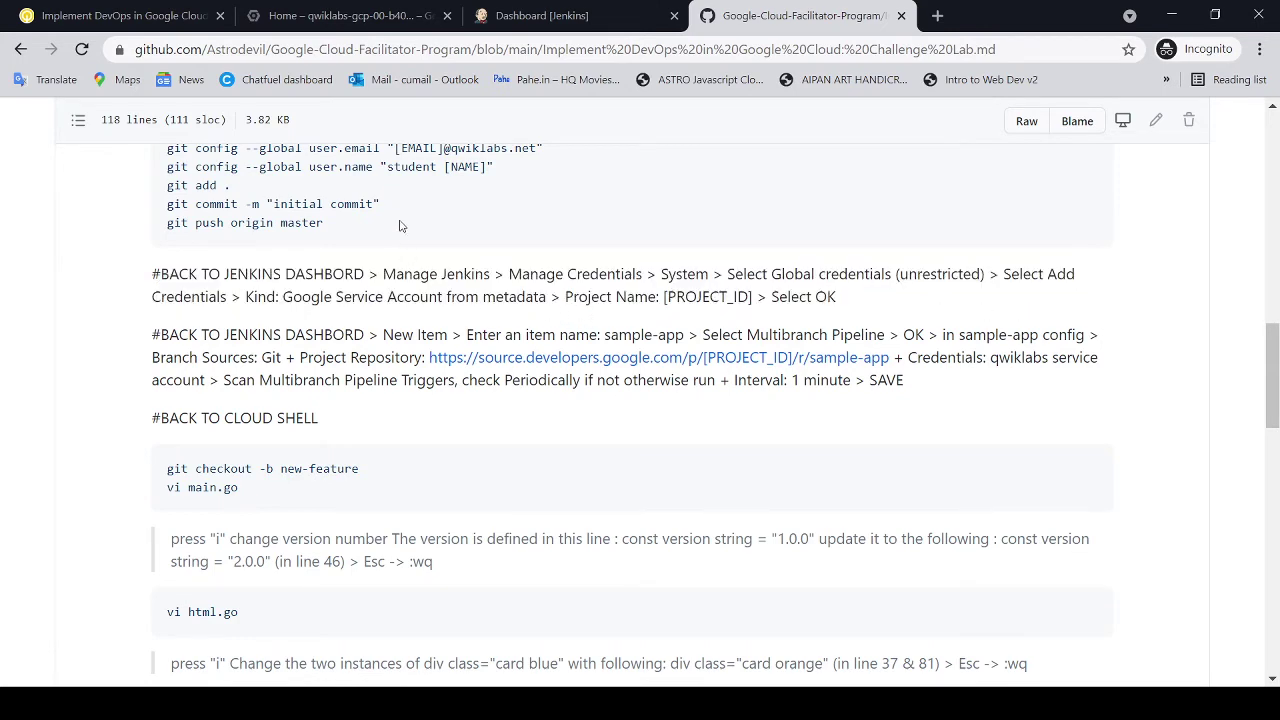
# Step: Open Manage Credentials in Jenkins and delete the existing Google service account credential from the global domain
pyautogui.click(542, 17)
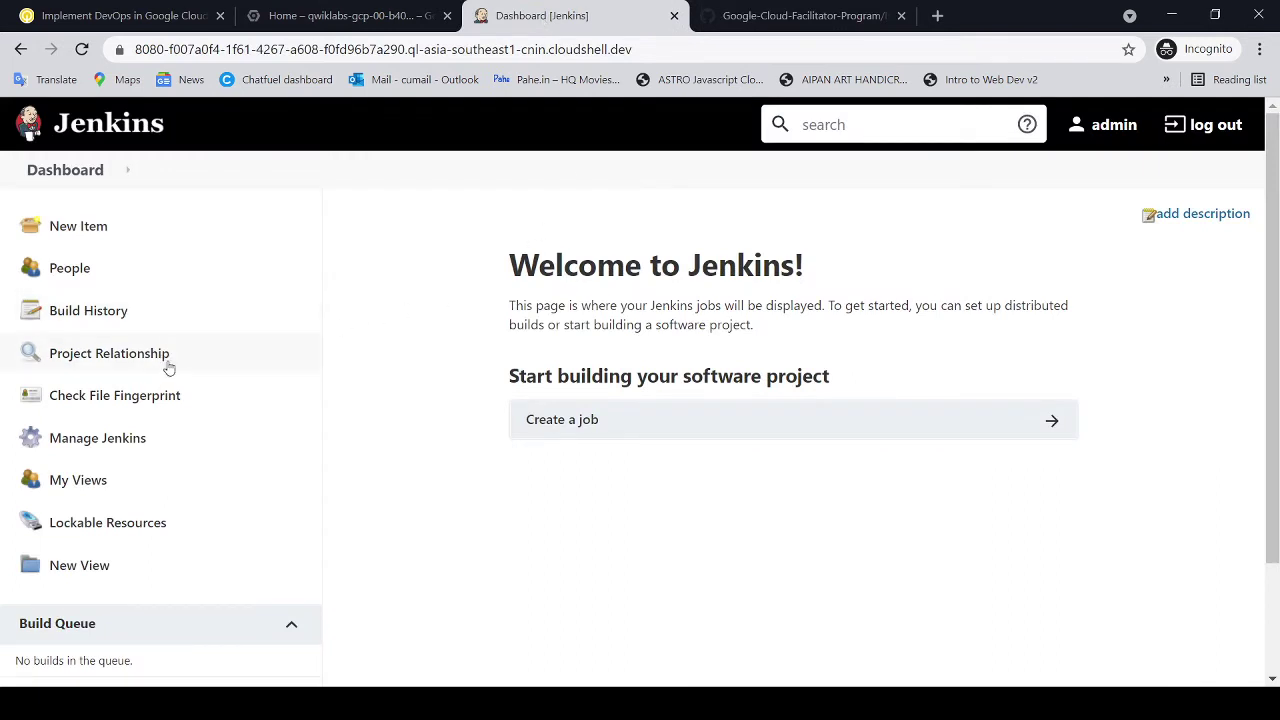
pyautogui.click(134, 439)
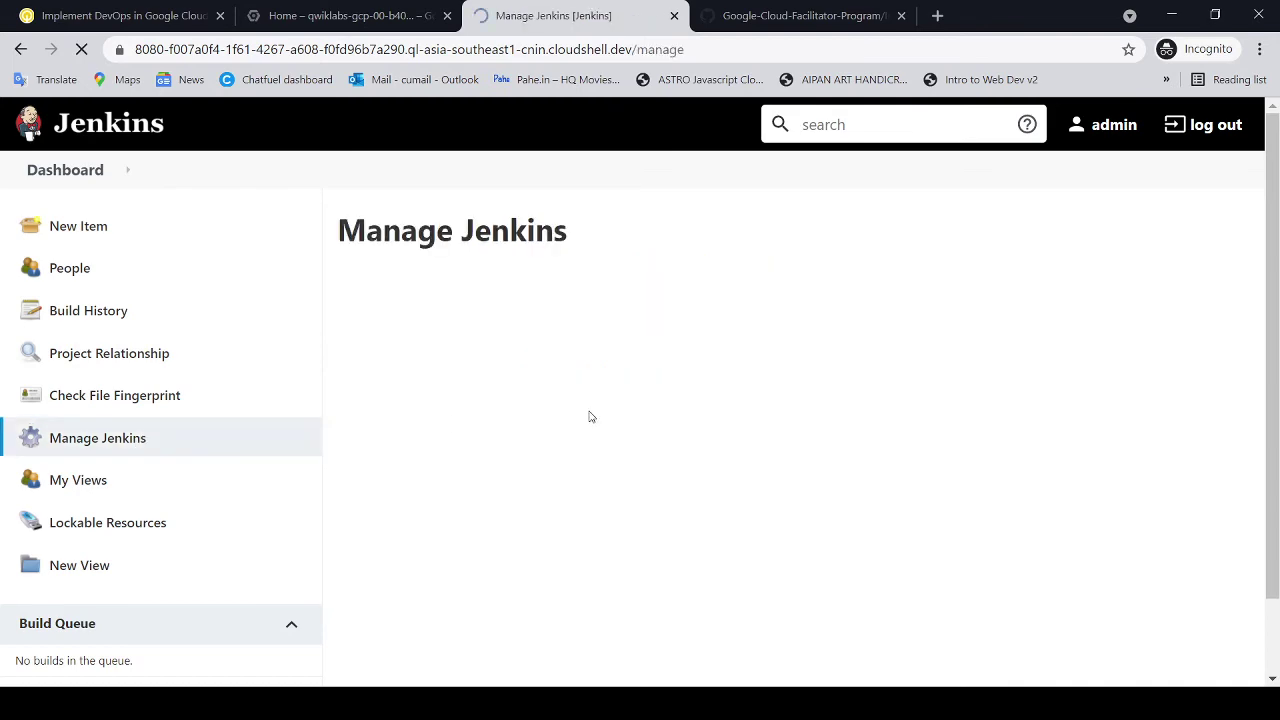
pyautogui.scroll(-2, 782, 405)
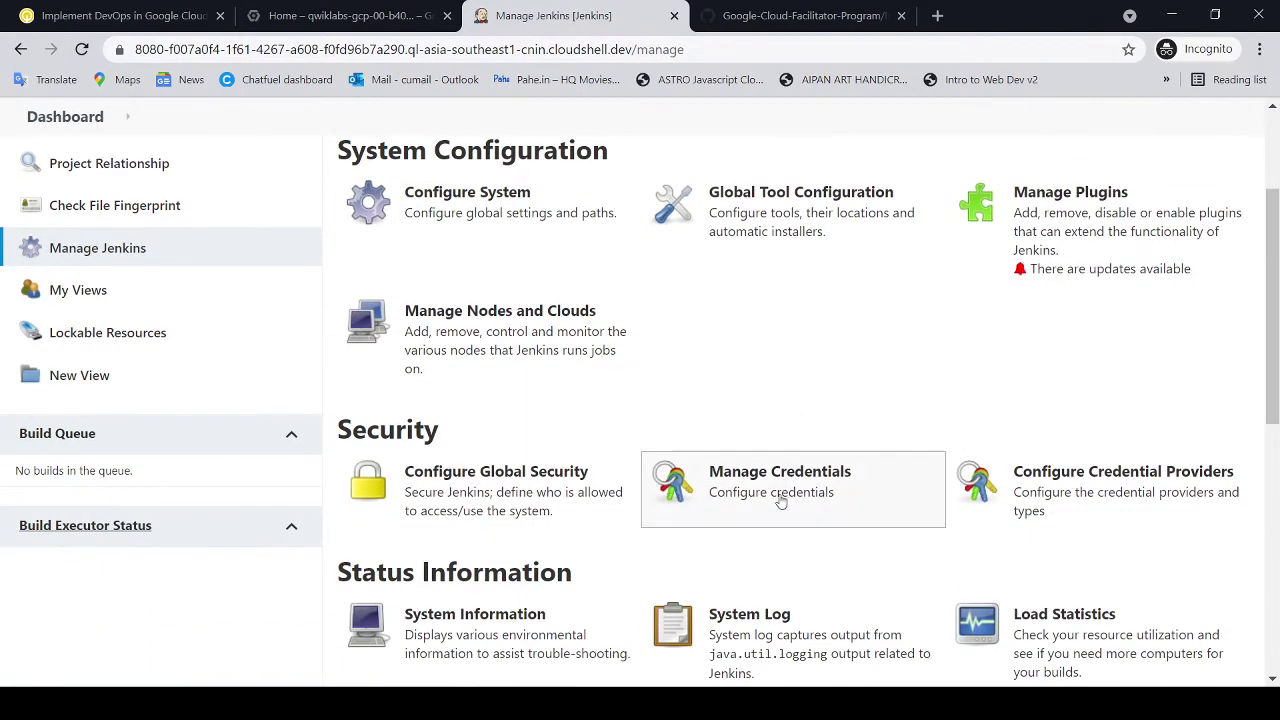
pyautogui.click(781, 503)
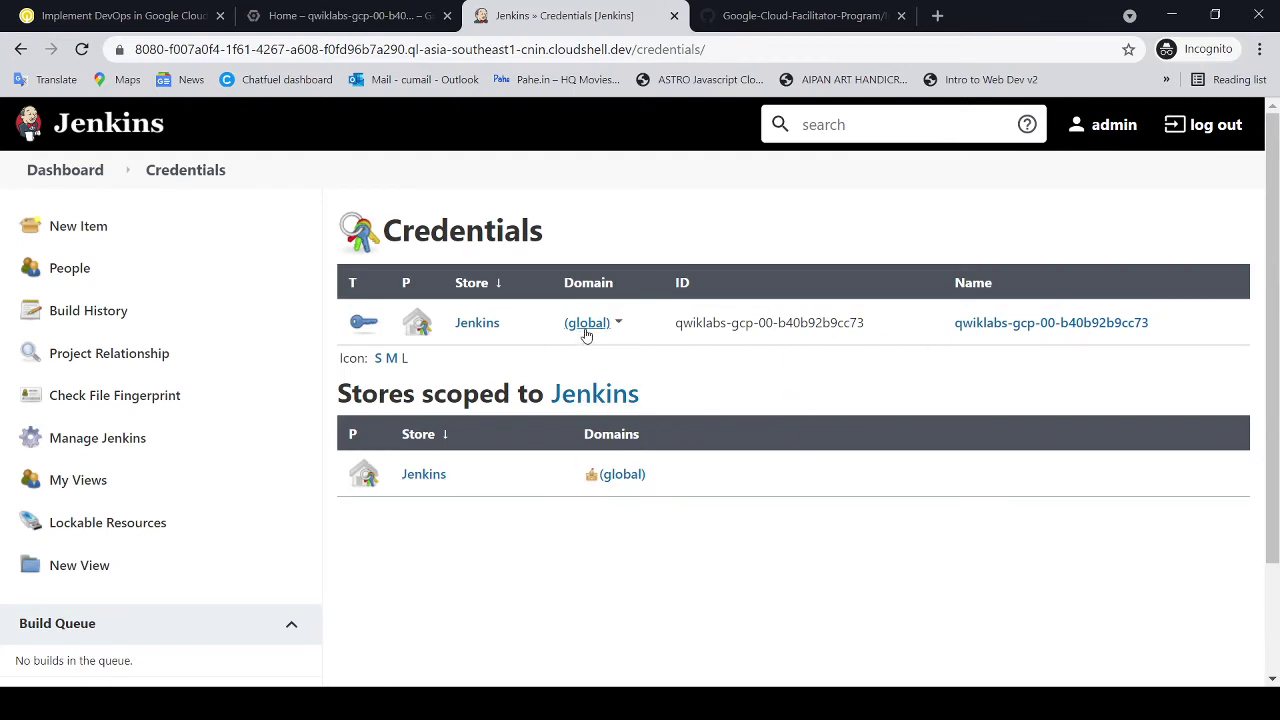
pyautogui.click(508, 324)
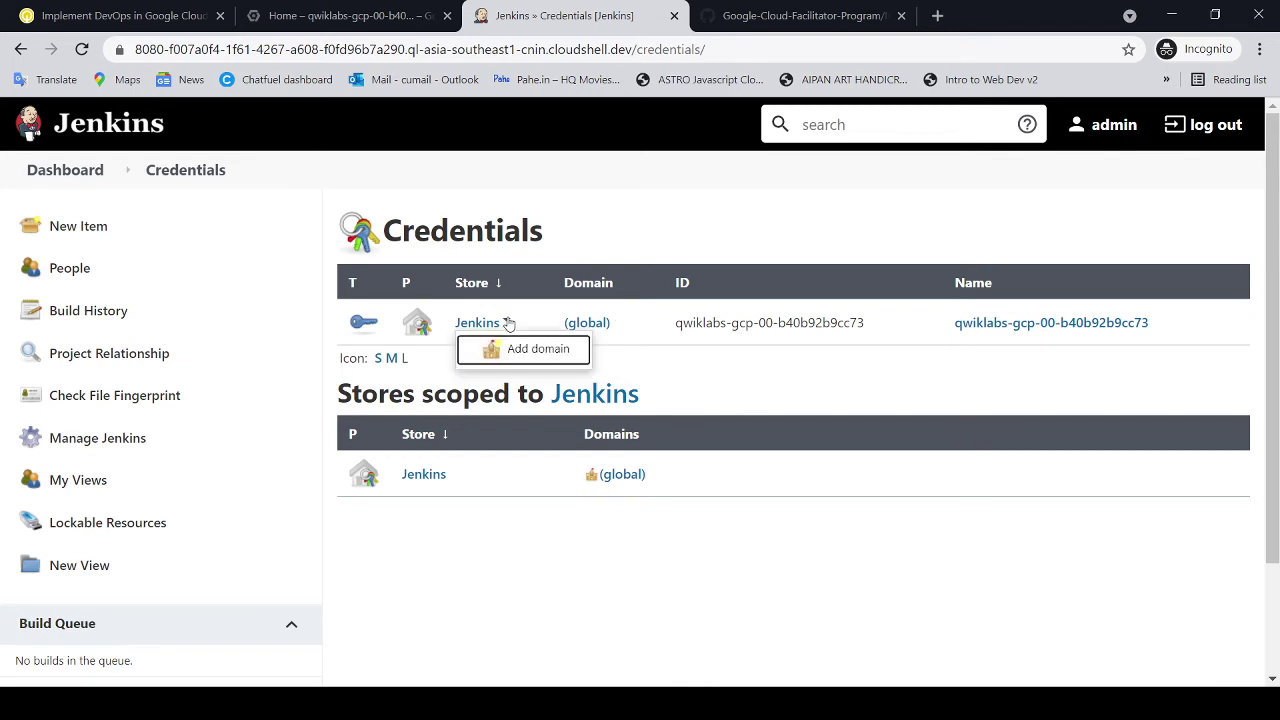
pyautogui.click(629, 370)
pyautogui.click(618, 325)
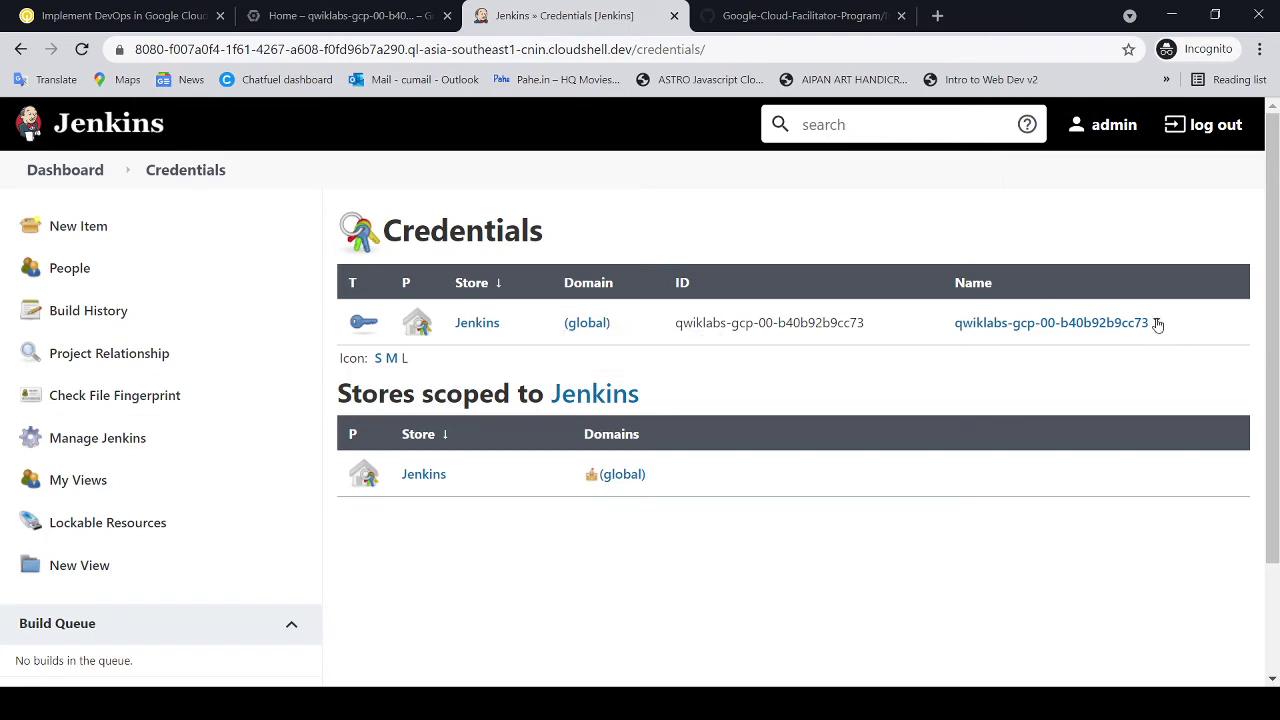
pyautogui.click(1157, 325)
pyautogui.click(1030, 386)
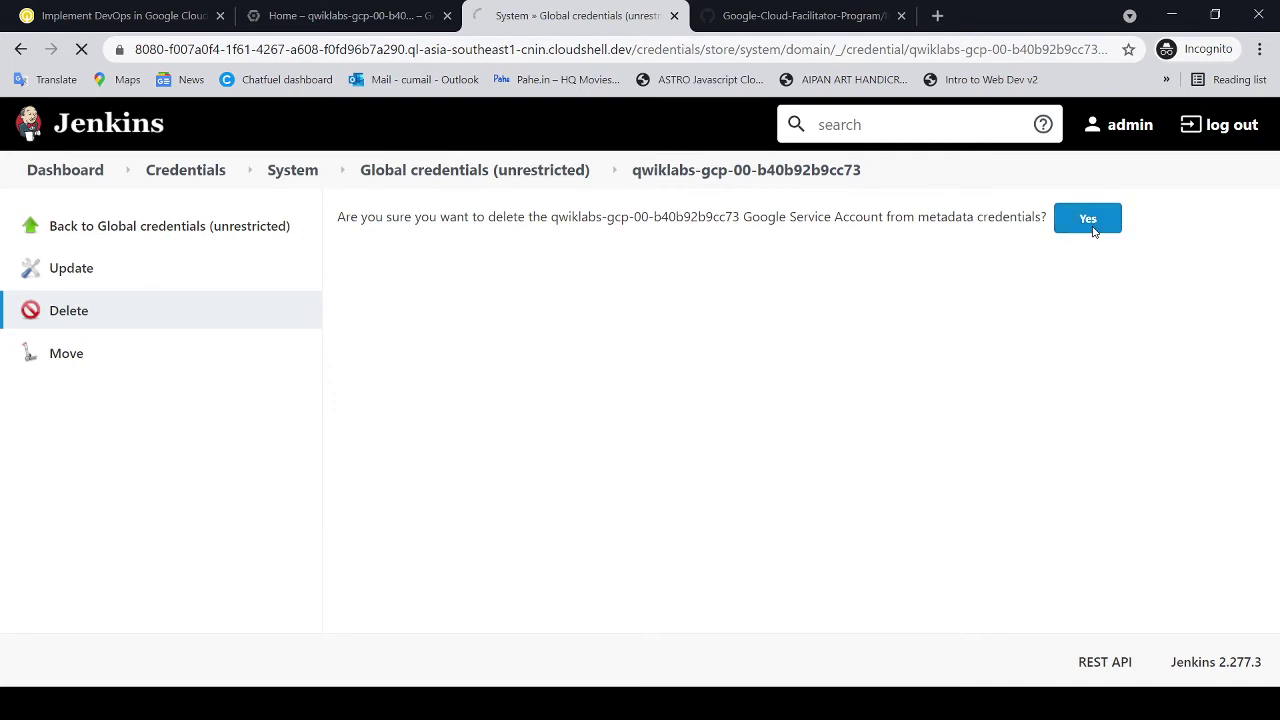
pyautogui.click(1091, 226)
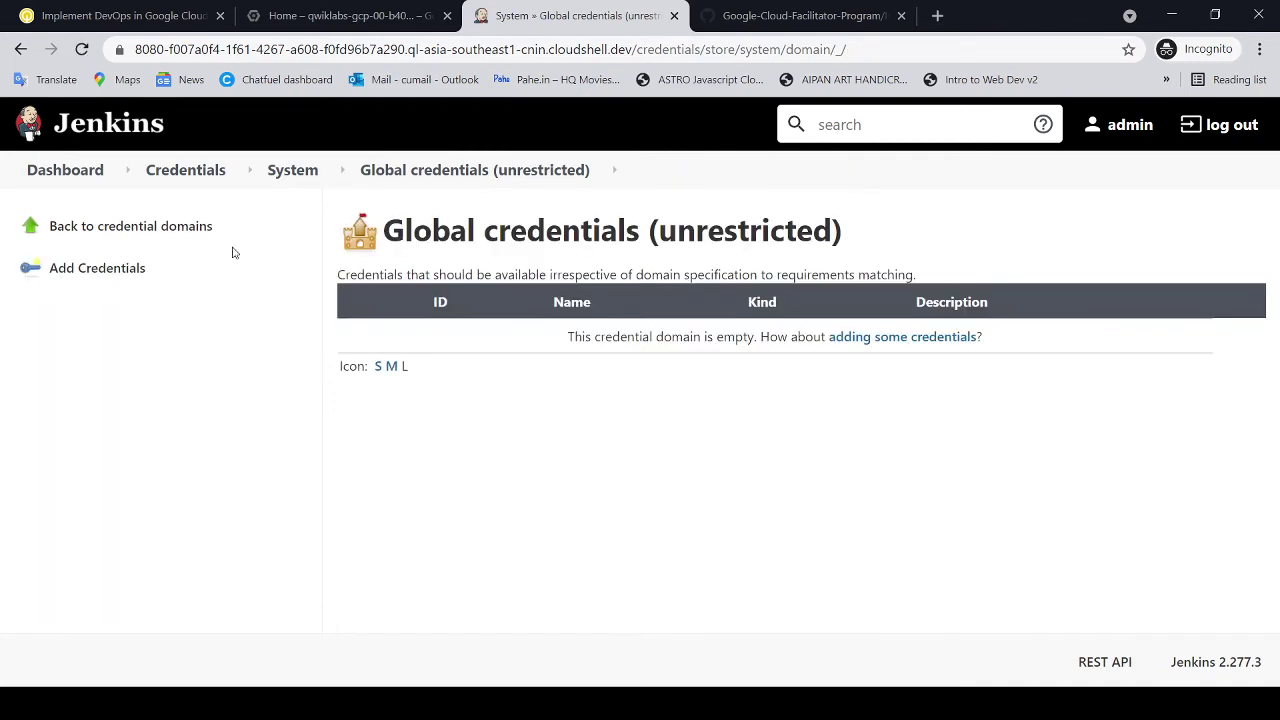
# Step: Add a global credential of kind "Google Service Account from metadata" for the lab project
pyautogui.click(880, 336)
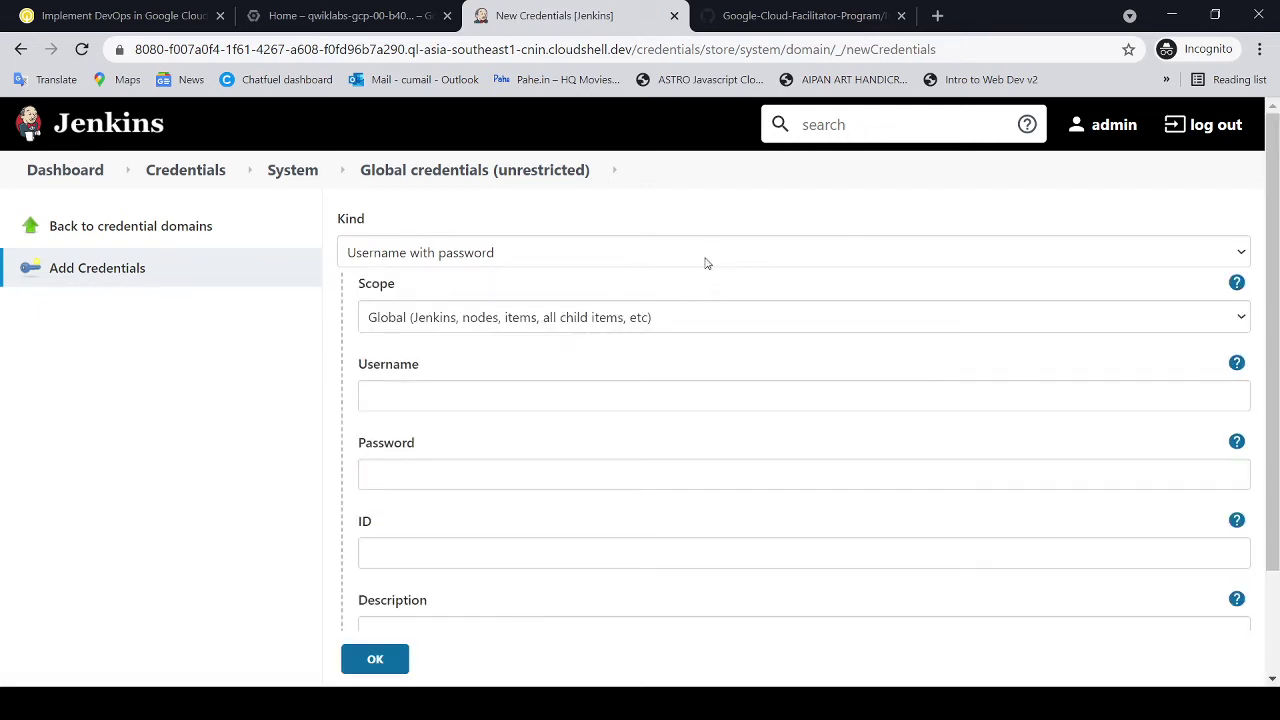
pyautogui.click(704, 259)
pyautogui.click(557, 320)
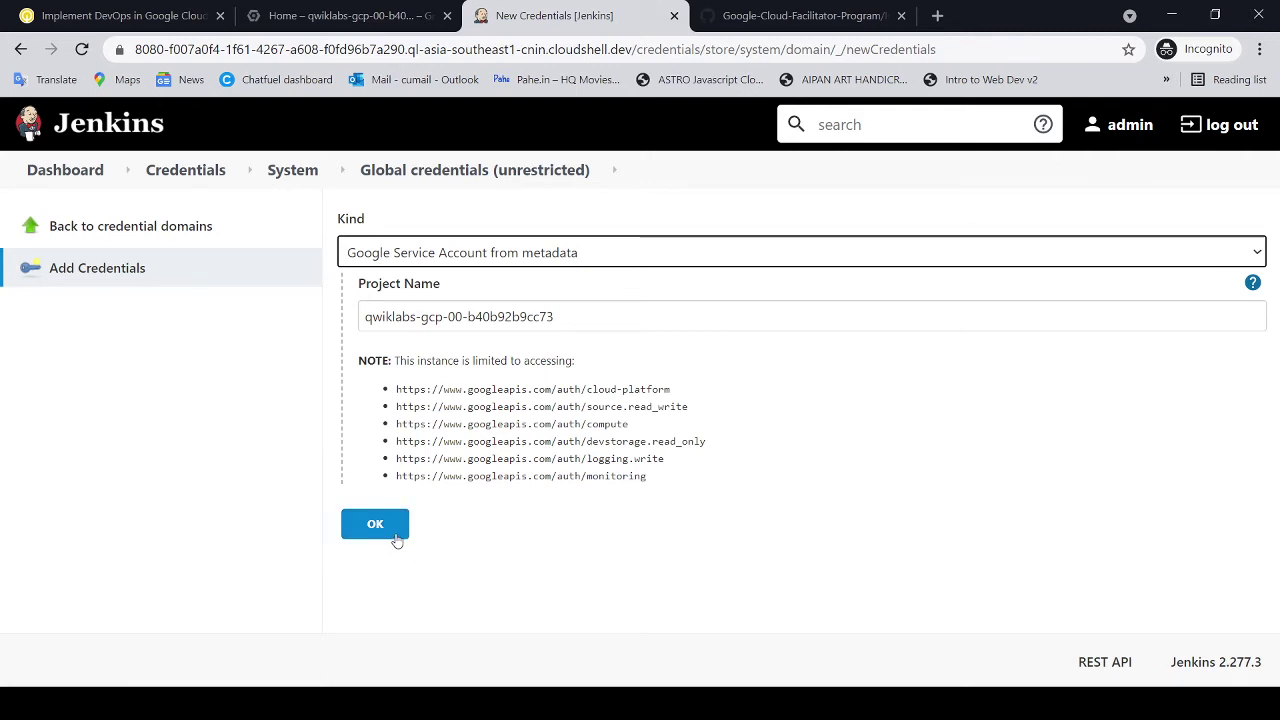
pyautogui.click(398, 535)
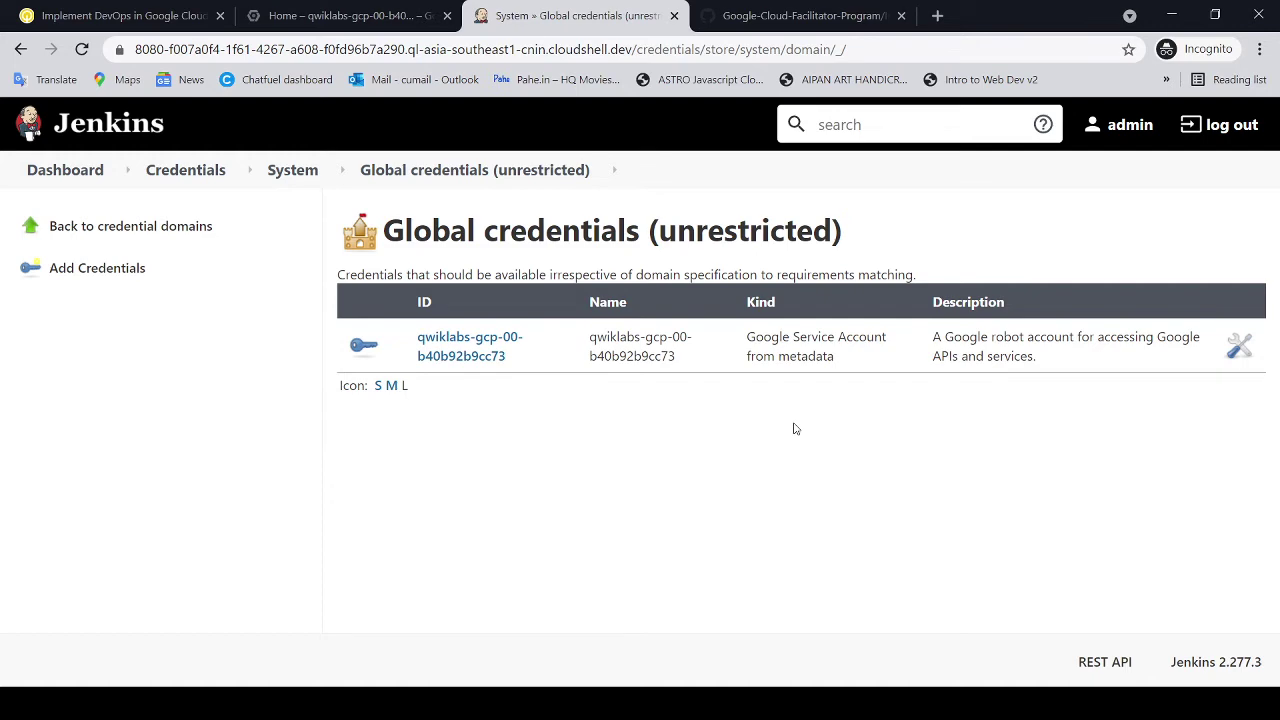
# Step: Following the GitHub notes, create a new Jenkins item named sample-app of type Multibranch Pipeline
pyautogui.click(757, 20)
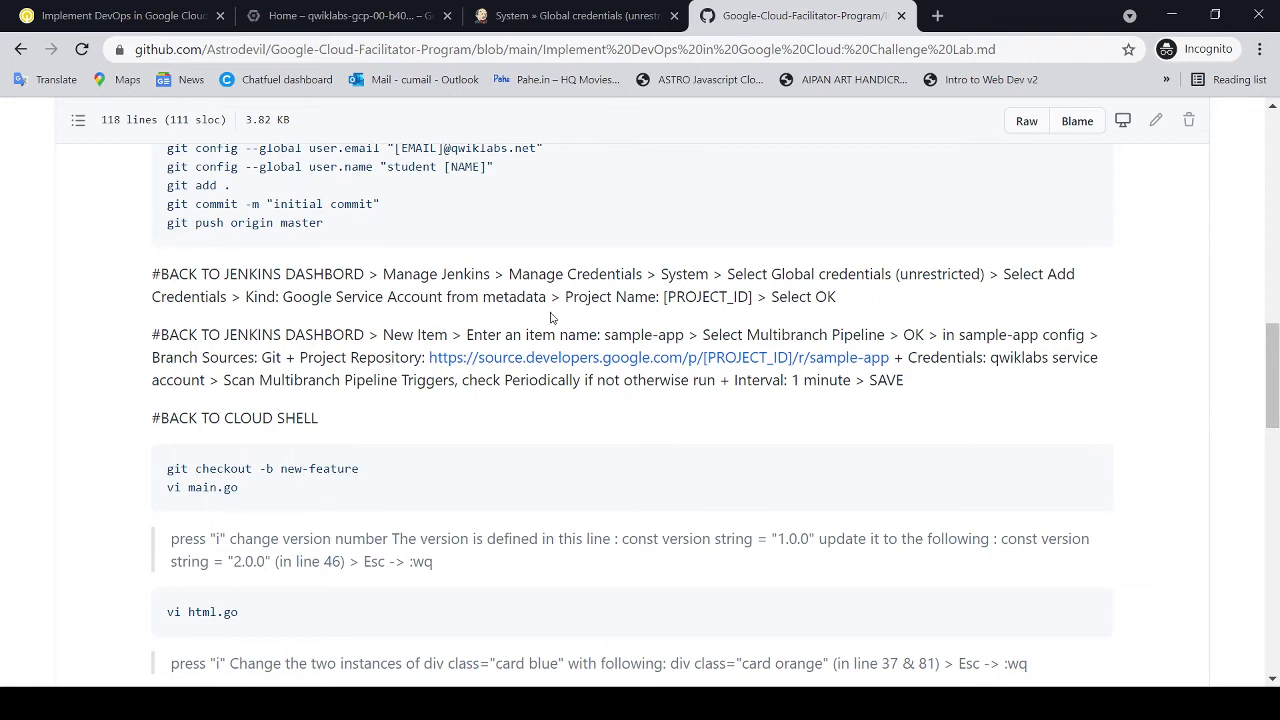
pyautogui.moveTo(228, 337); pyautogui.dragTo(924, 336)
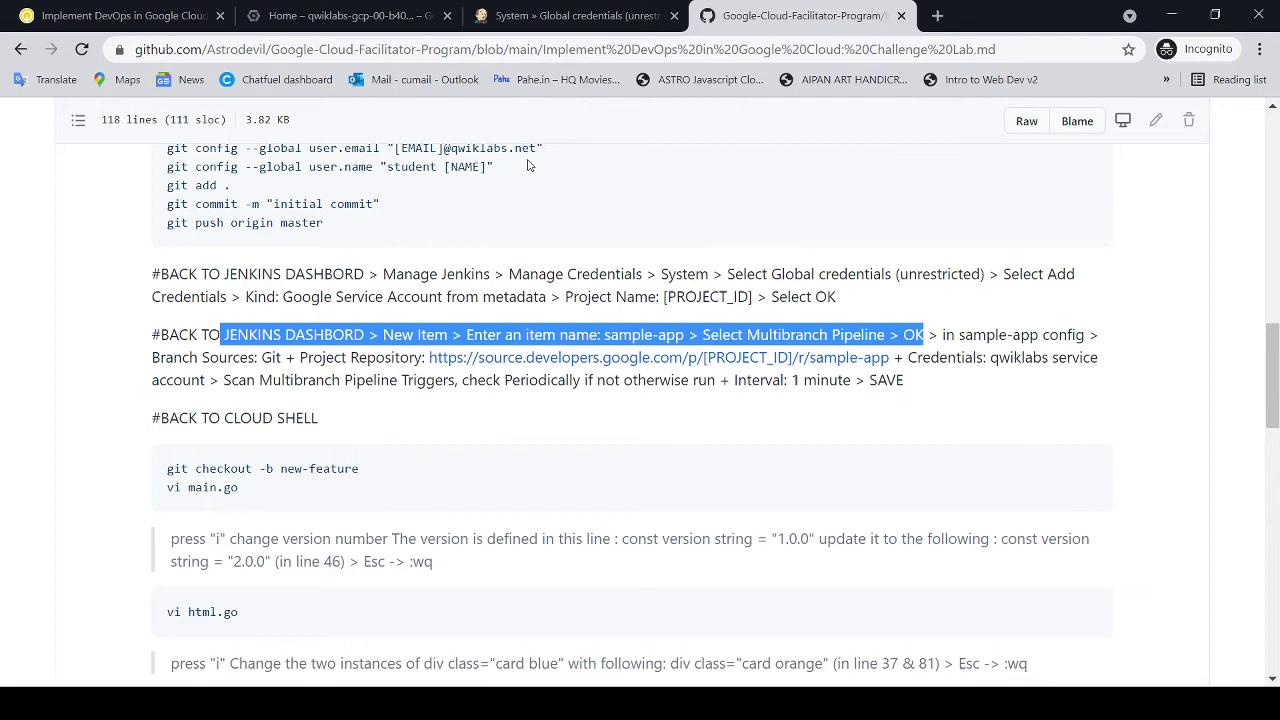
pyautogui.click(540, 18)
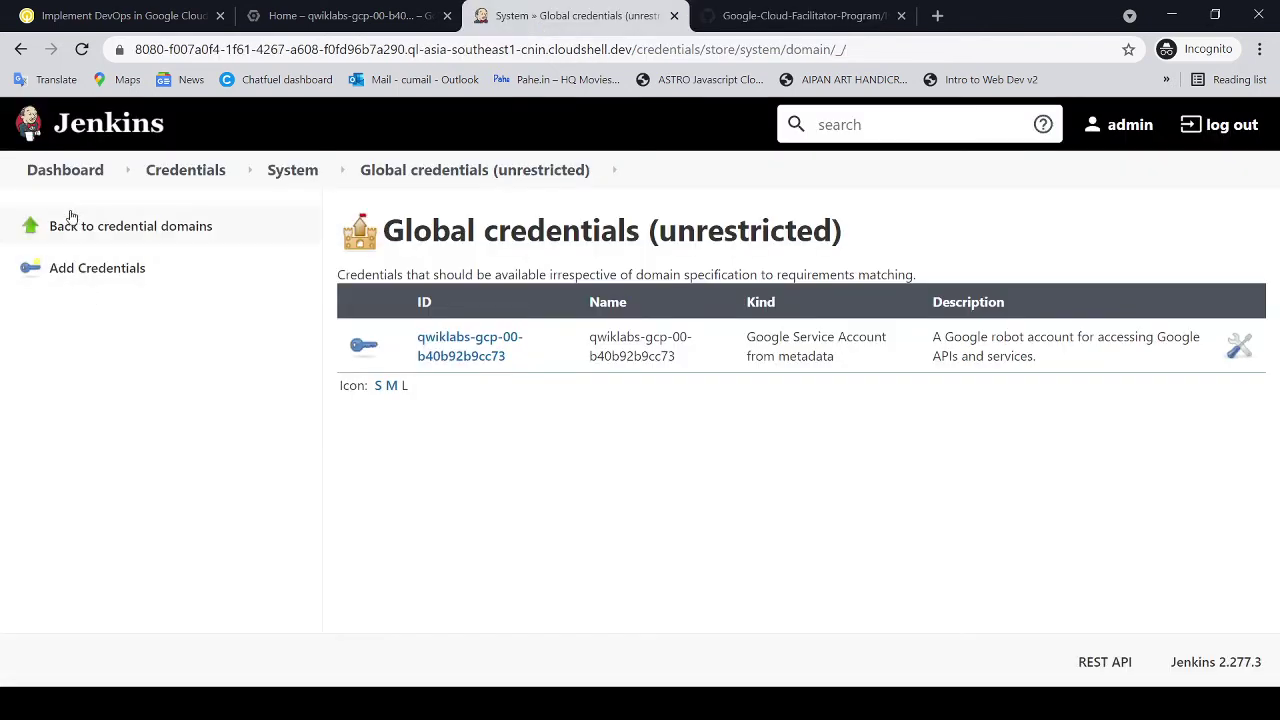
pyautogui.click(50, 176)
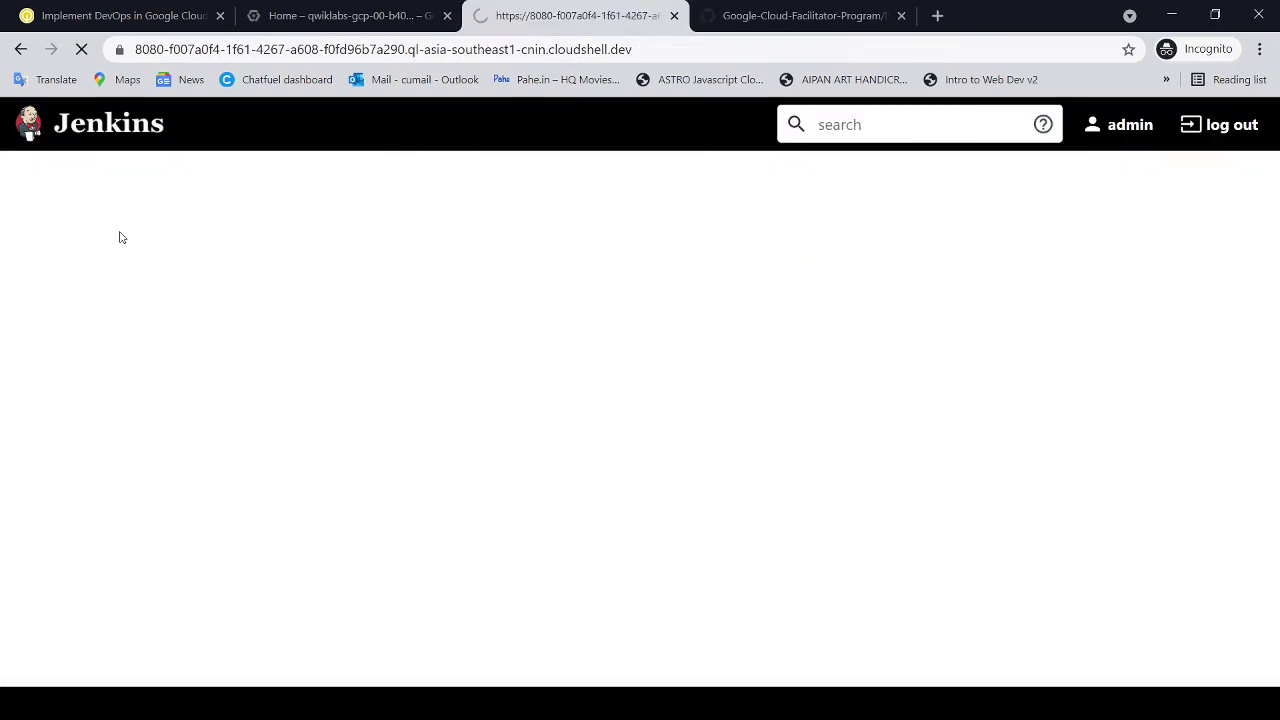
pyautogui.click(82, 237)
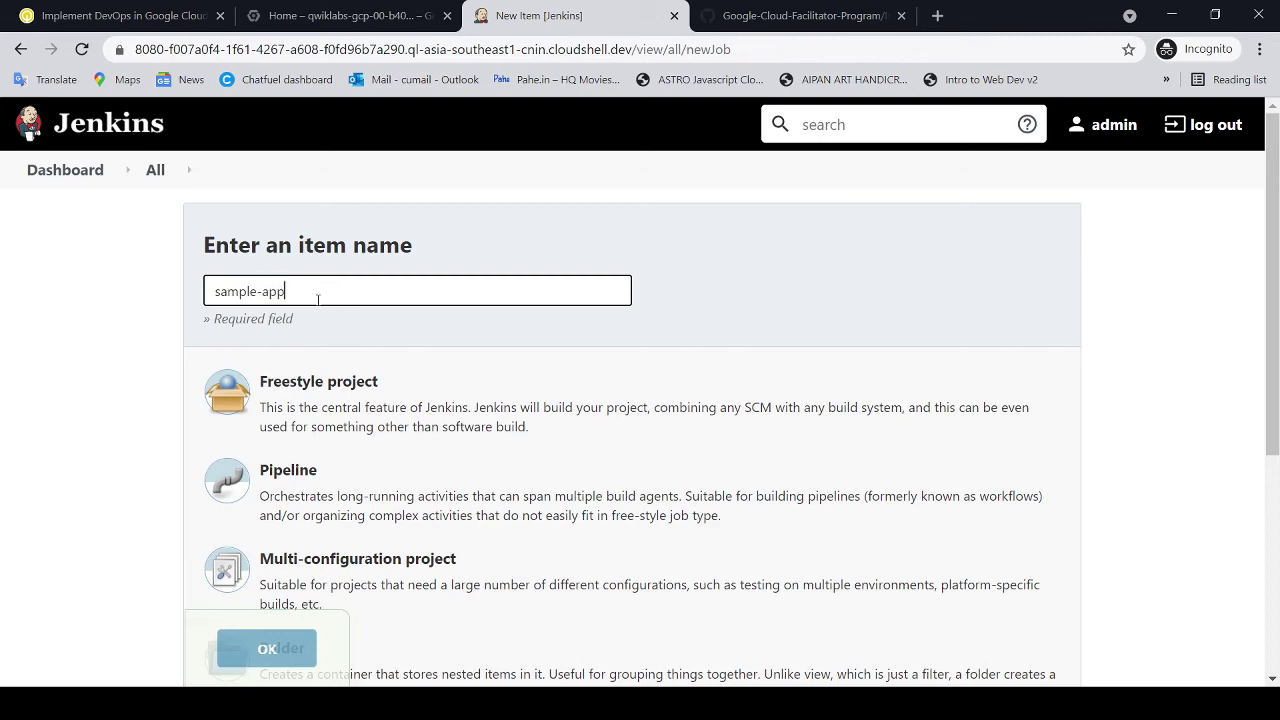
pyautogui.scroll(-4, 318, 300)
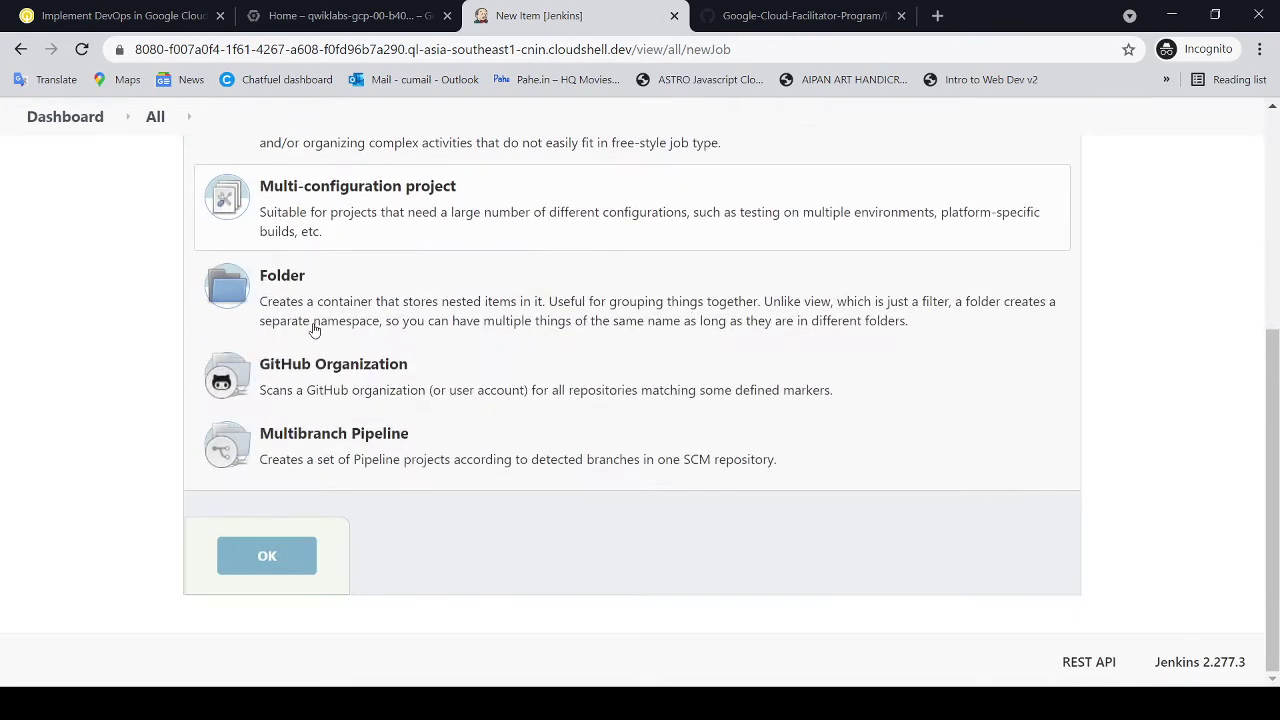
pyautogui.click(268, 443)
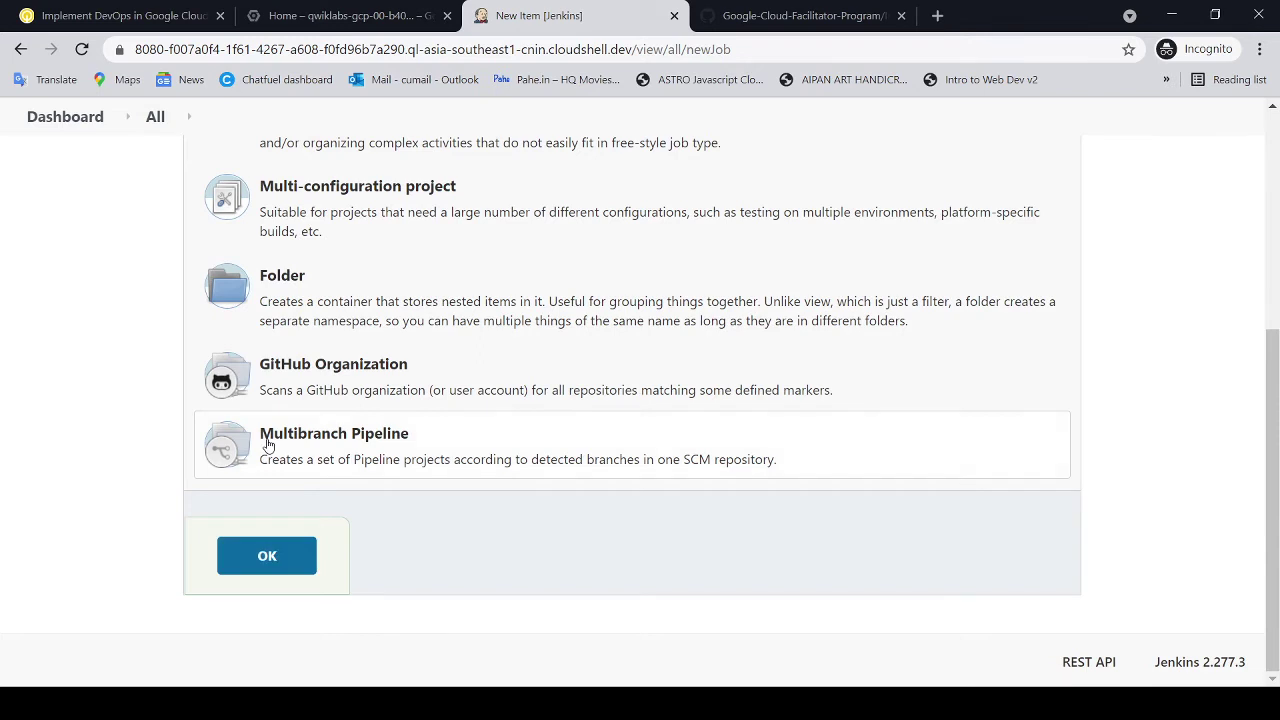
pyautogui.click(267, 555)
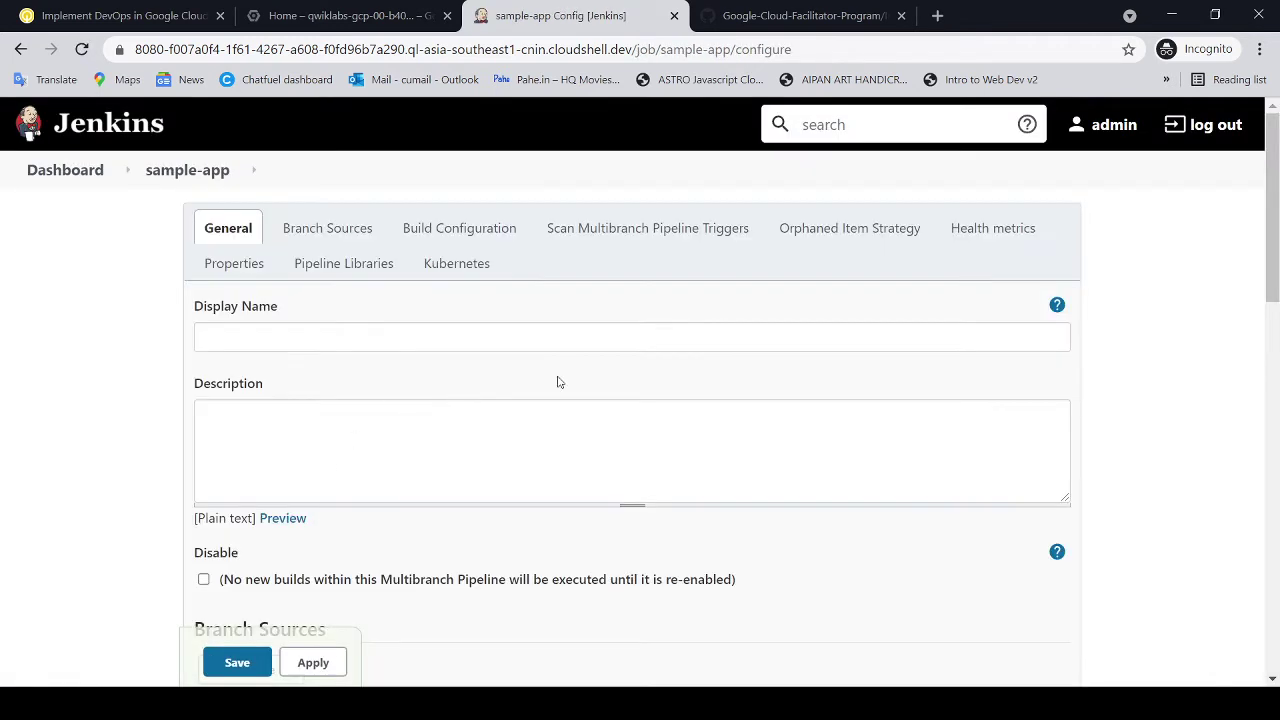
# Step: Check the sample-app configuration instructions in the GitHub notes and add a Git branch source to the pipeline
pyautogui.click(790, 17)
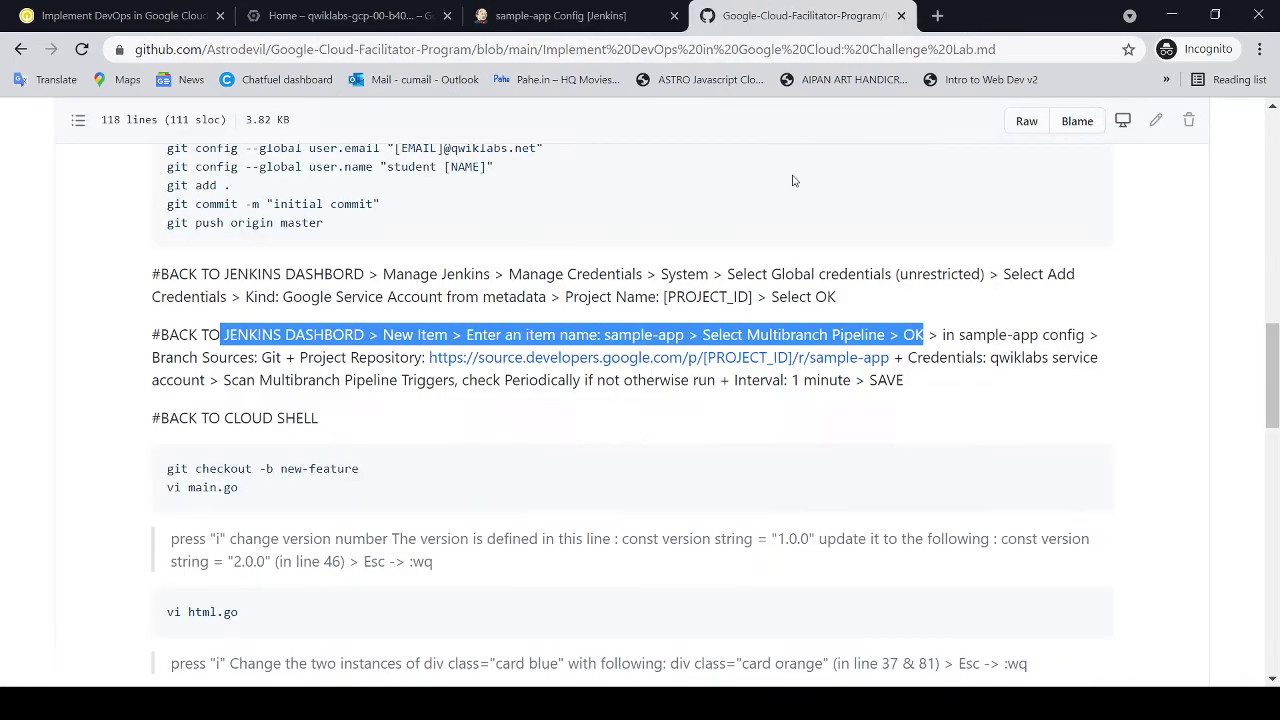
pyautogui.moveTo(942, 335); pyautogui.dragTo(1085, 335)
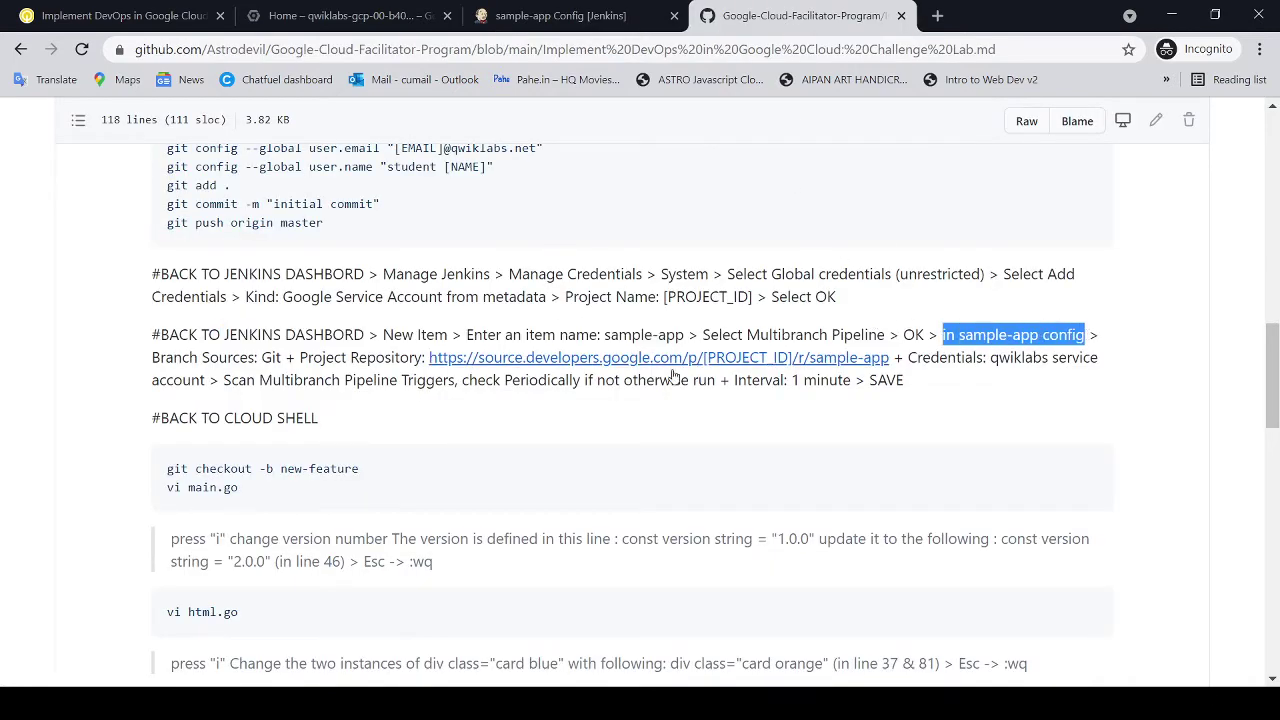
pyautogui.moveTo(213, 366); pyautogui.dragTo(1000, 365)
pyautogui.click(986, 359)
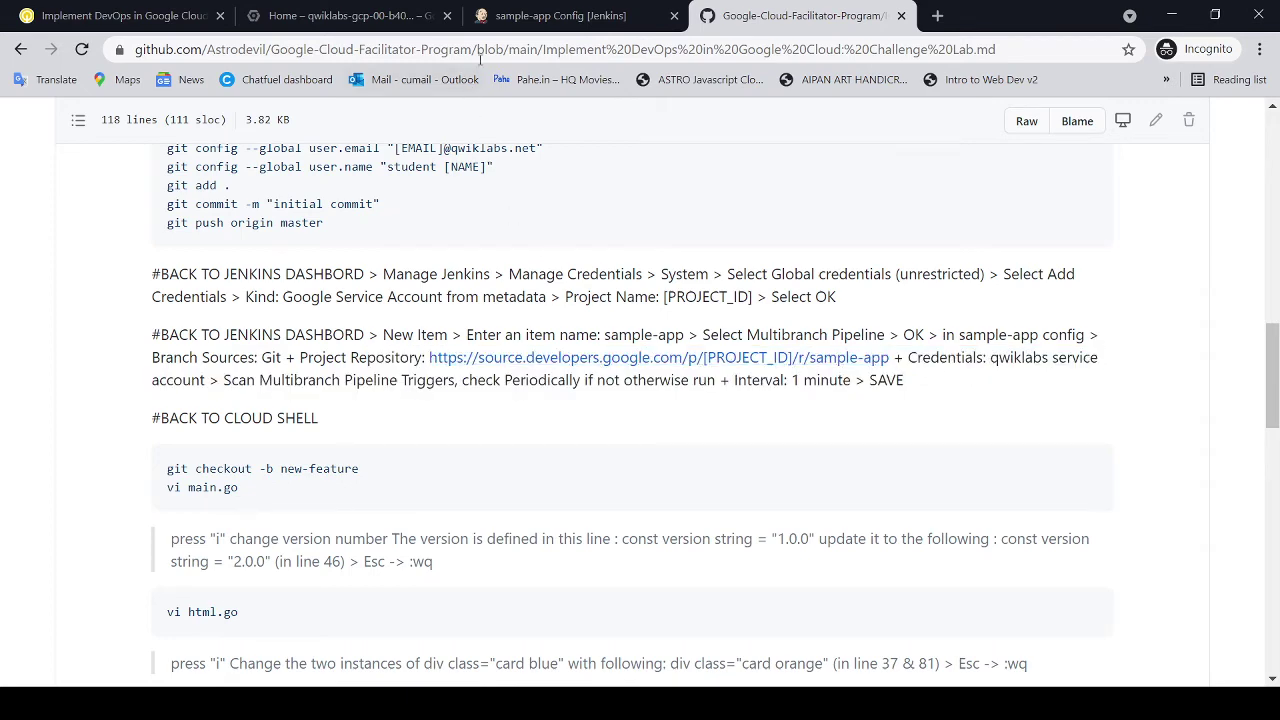
pyautogui.click(548, 16)
pyautogui.scroll(-3, 470, 380)
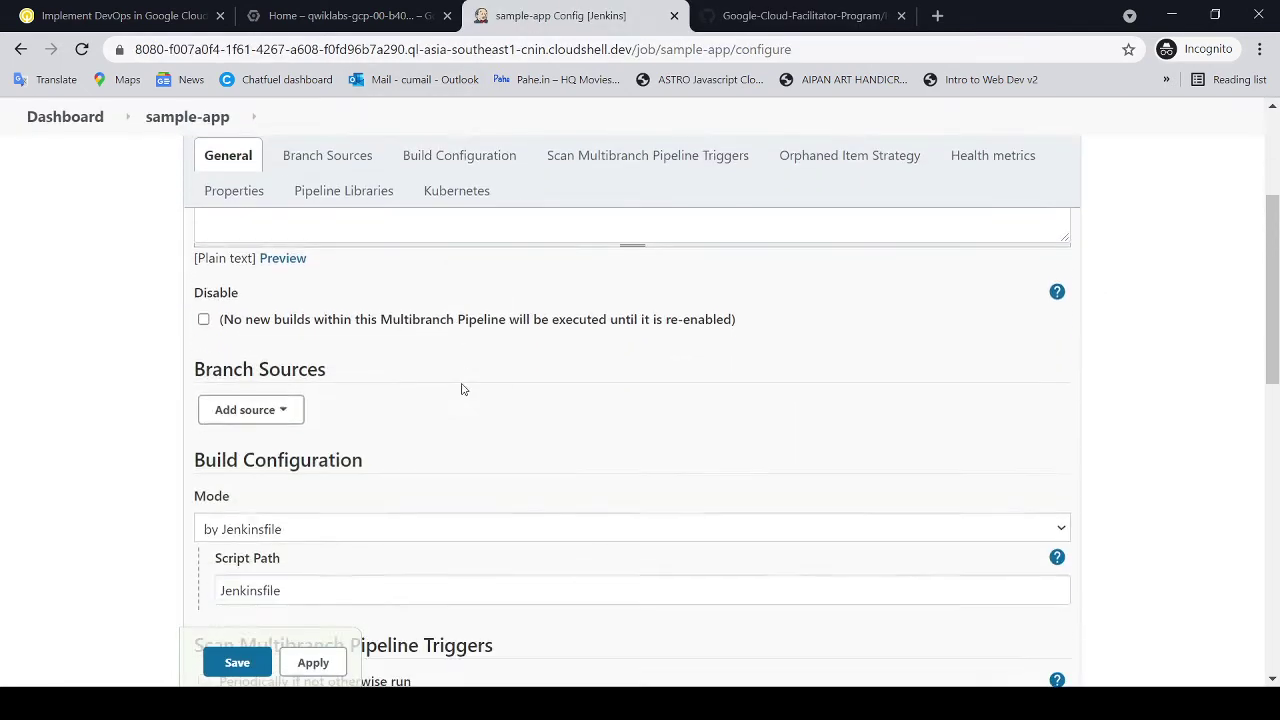
pyautogui.click(250, 379)
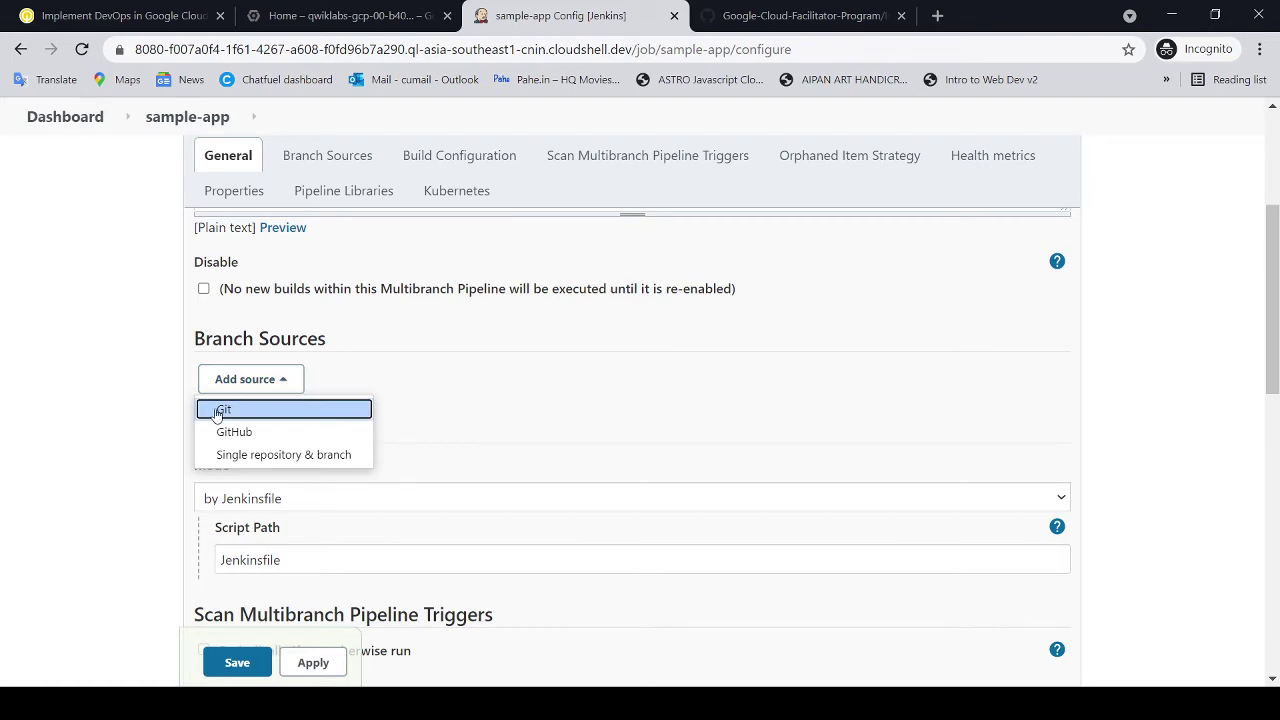
pyautogui.click(222, 410)
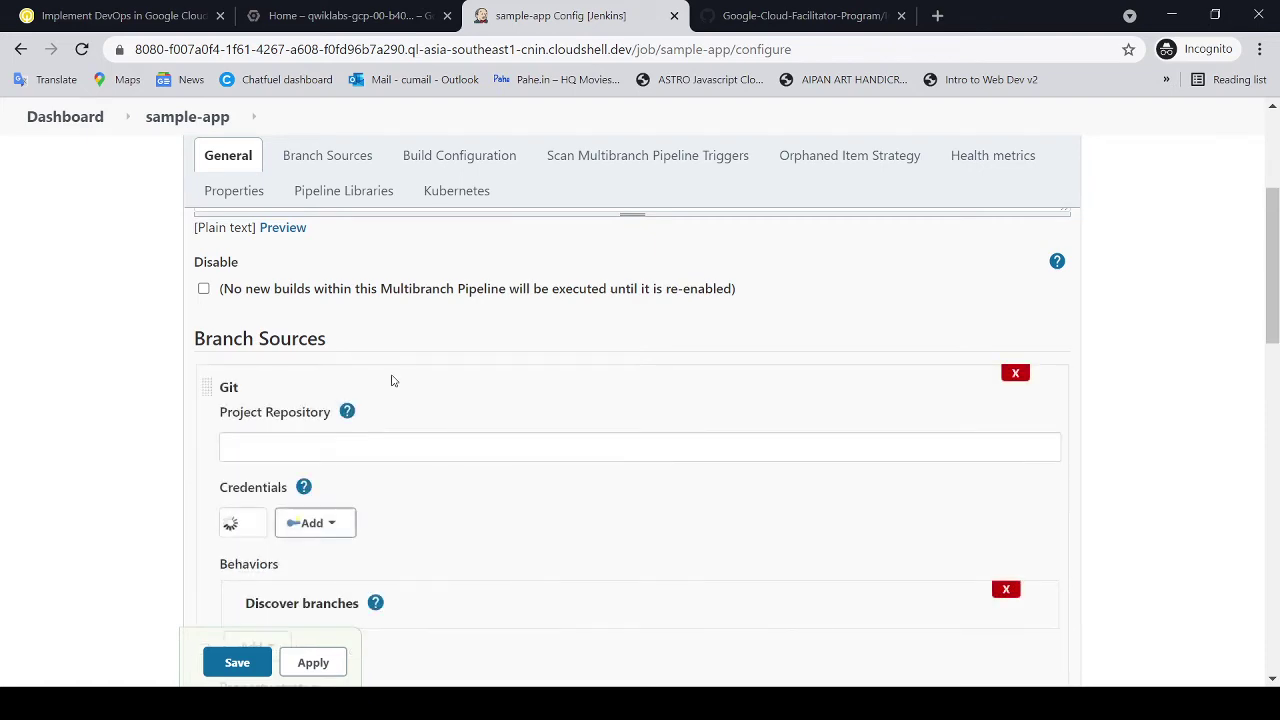
pyautogui.scroll(-1, 492, 342)
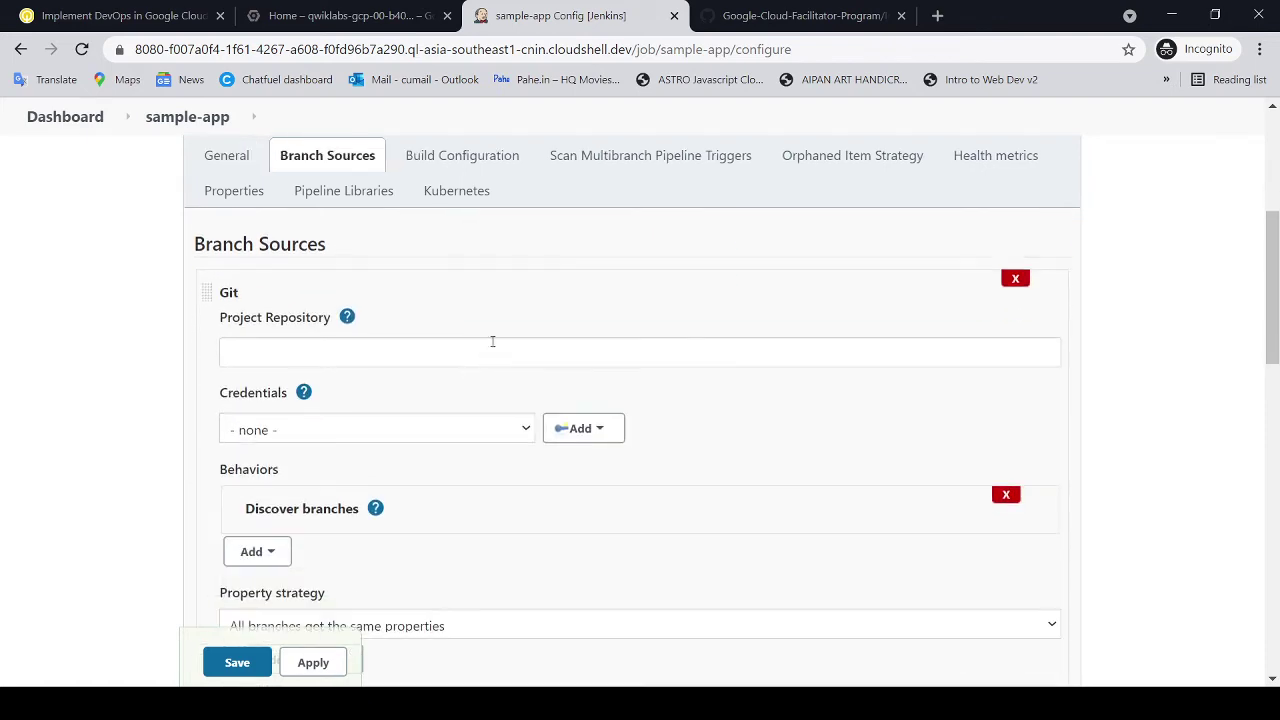
pyautogui.click(745, 15)
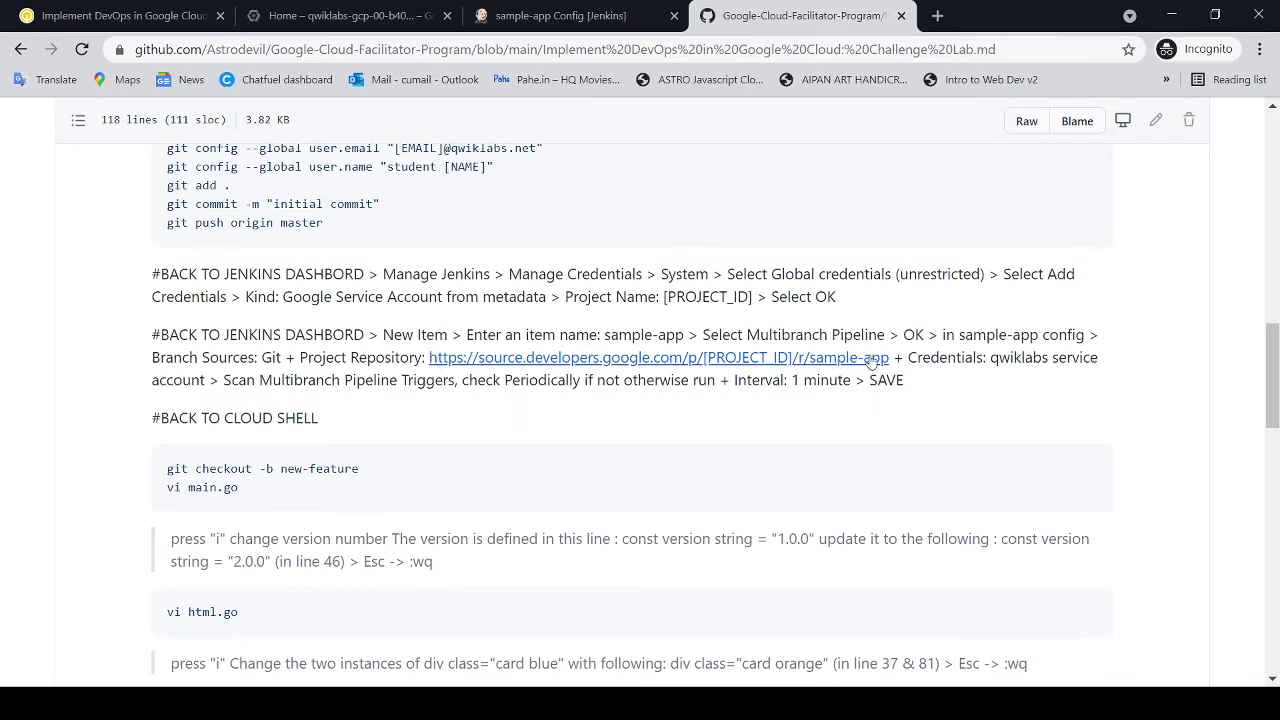
pyautogui.moveTo(891, 357); pyautogui.dragTo(430, 358)
pyautogui.hotkey('ctrl', 'c')
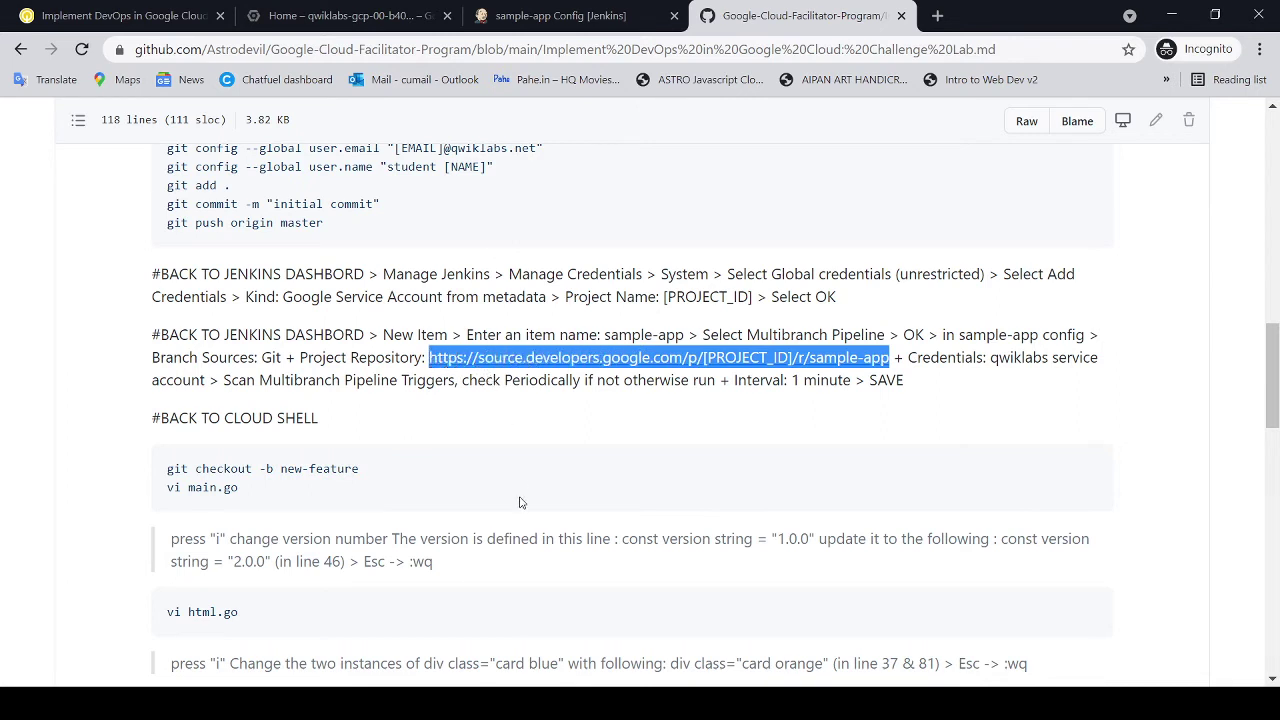
pyautogui.click(532, 16)
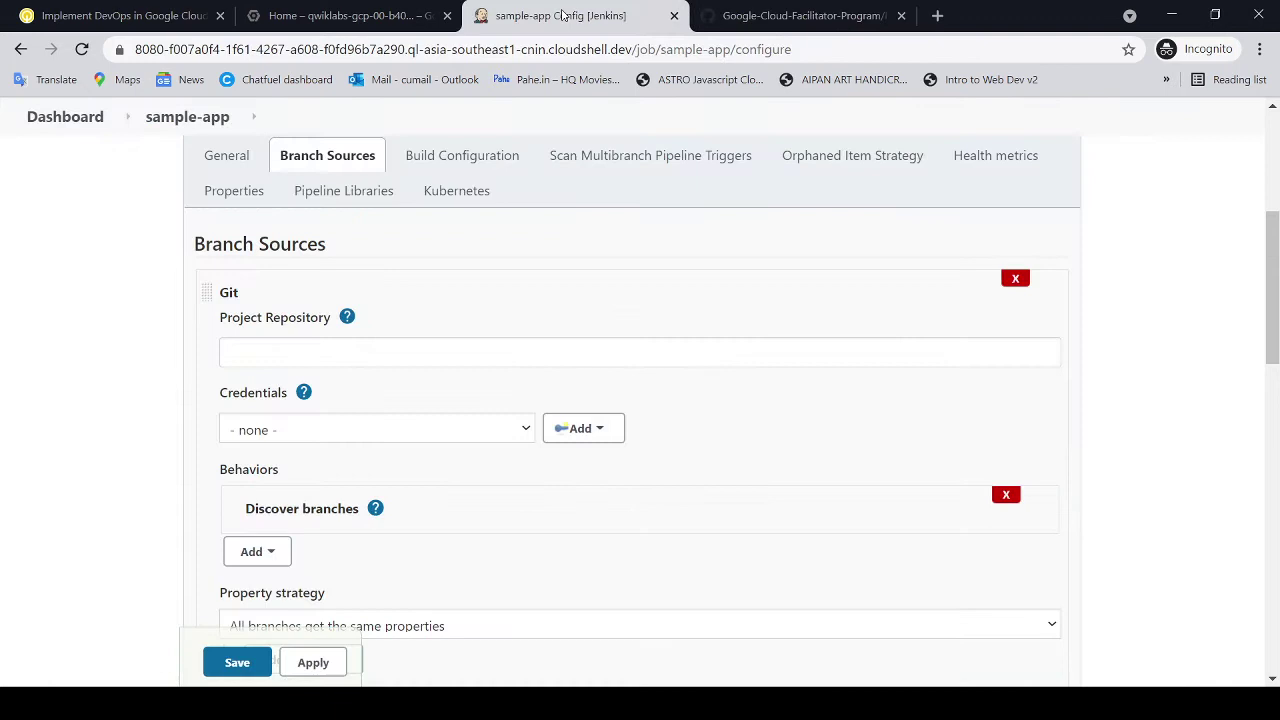
pyautogui.click(404, 356)
pyautogui.hotkey('ctrl', 'v')
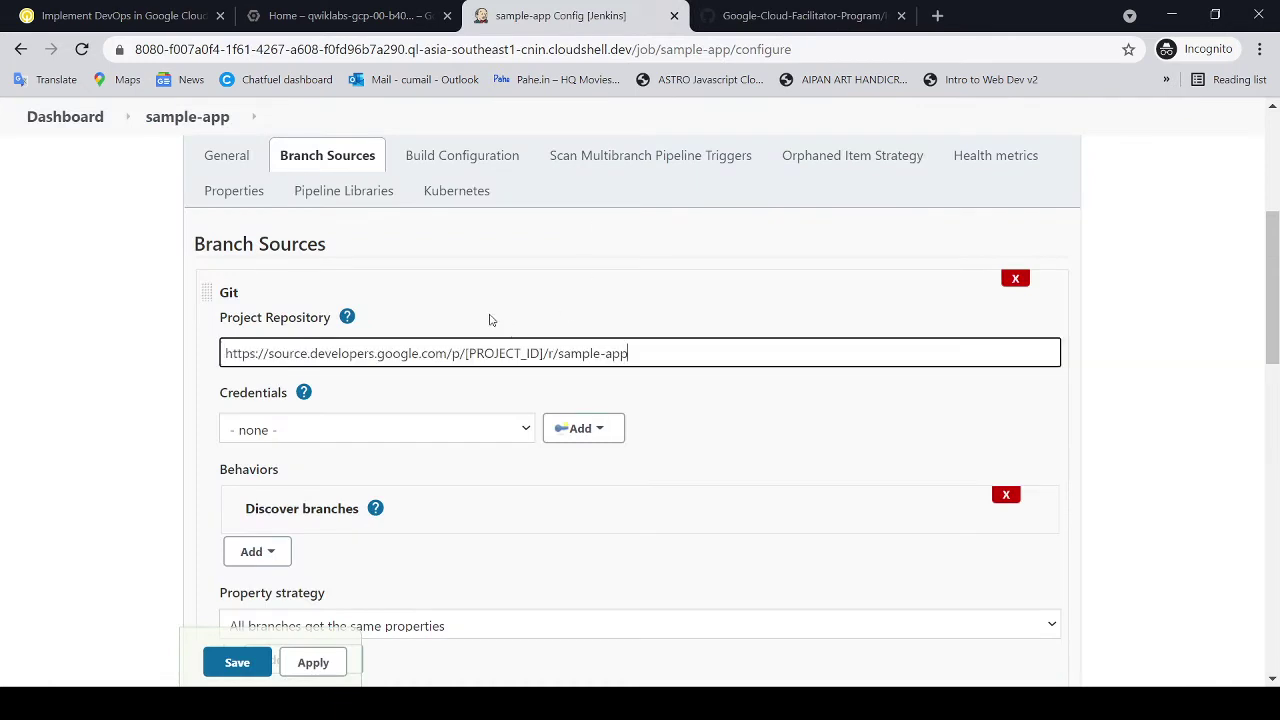
# Step: Replace [PROJECT_ID] in the repository URL with the GCP Project ID from the Qwiklabs page and choose the project's service account as credentials
pyautogui.click(120, 16)
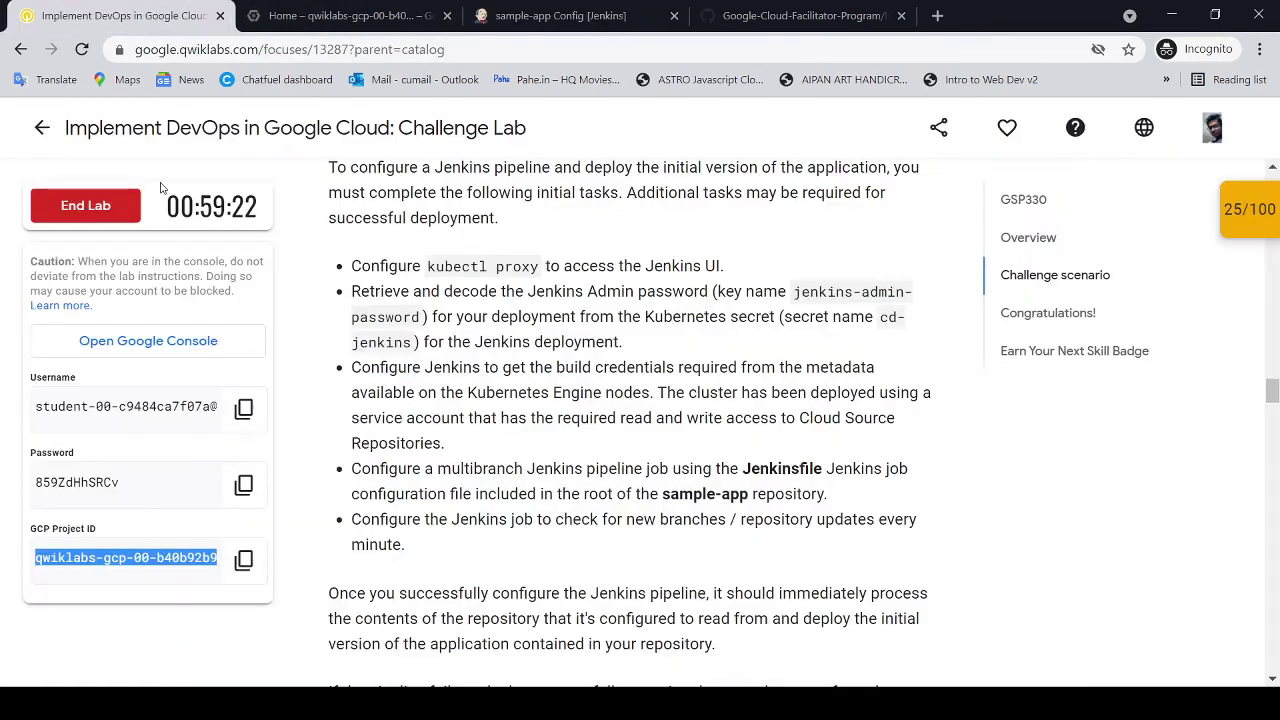
pyautogui.click(243, 561)
pyautogui.click(243, 561)
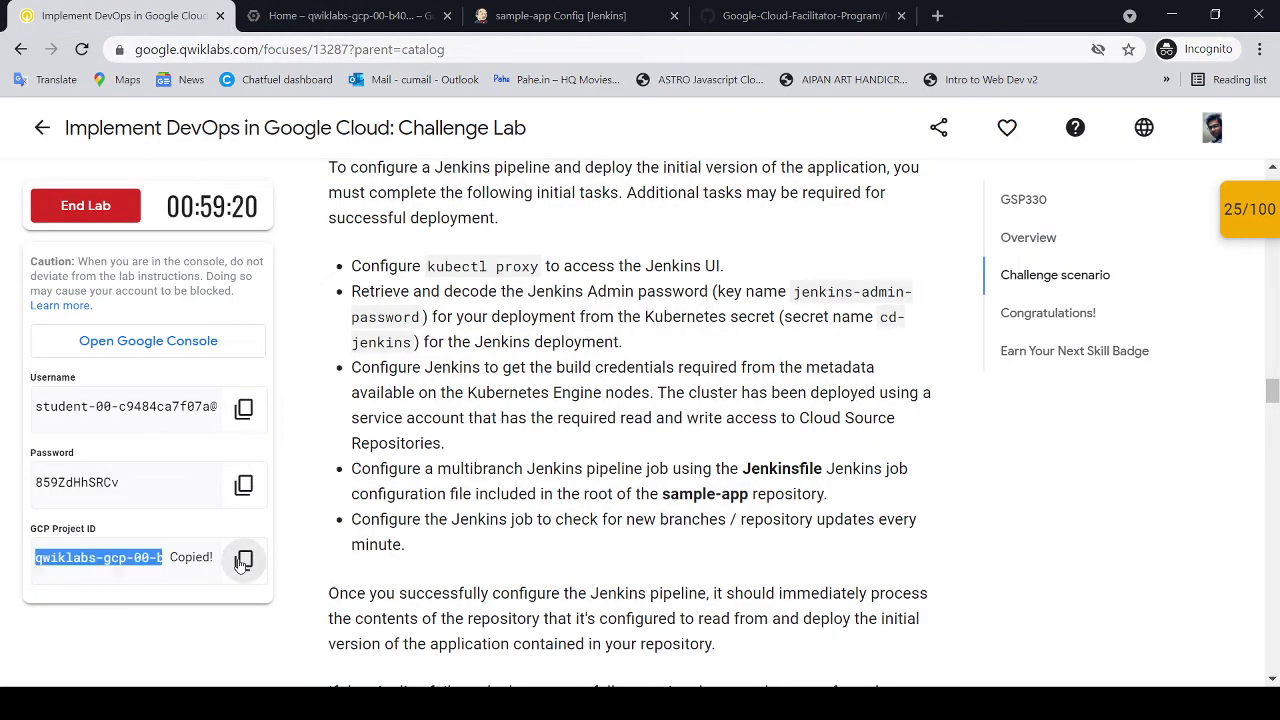
pyautogui.click(541, 20)
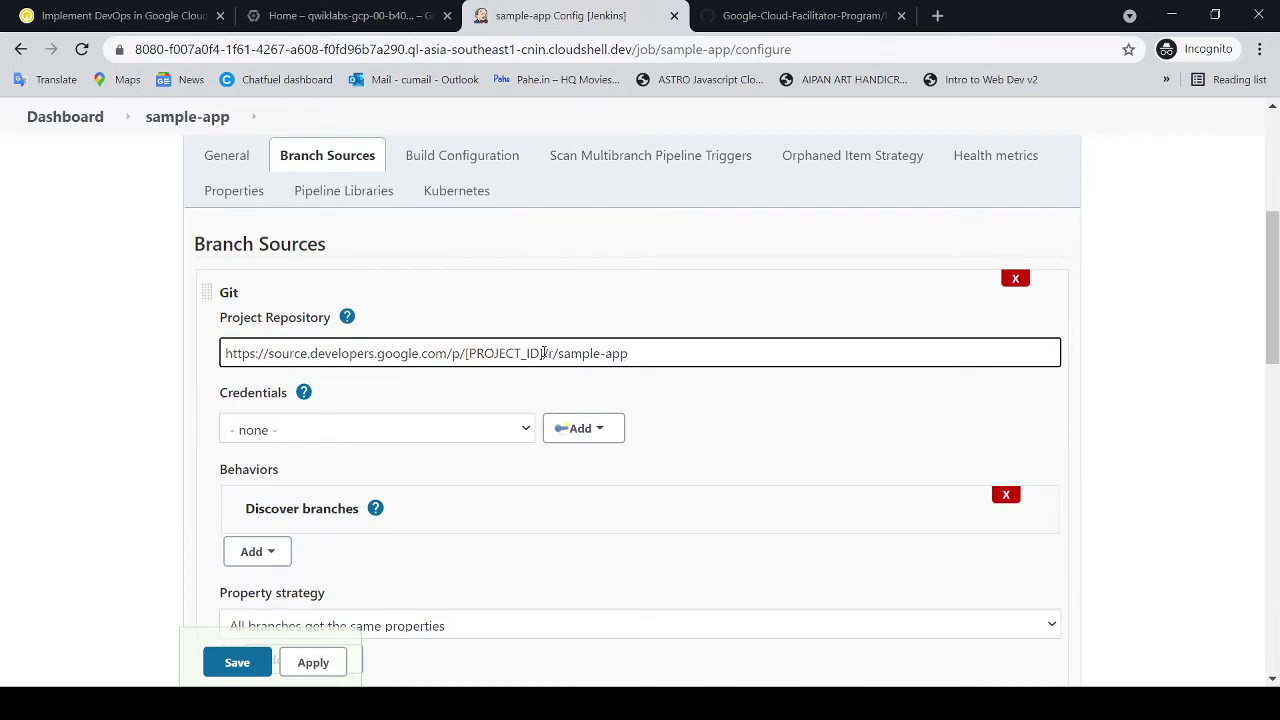
pyautogui.press('BackSpace')
pyautogui.press('BackSpace')
pyautogui.press('BackSpace')
pyautogui.press('BackSpace')
pyautogui.press('BackSpace')
pyautogui.press('BackSpace')
pyautogui.press('BackSpace')
pyautogui.press('BackSpace')
pyautogui.press('BackSpace')
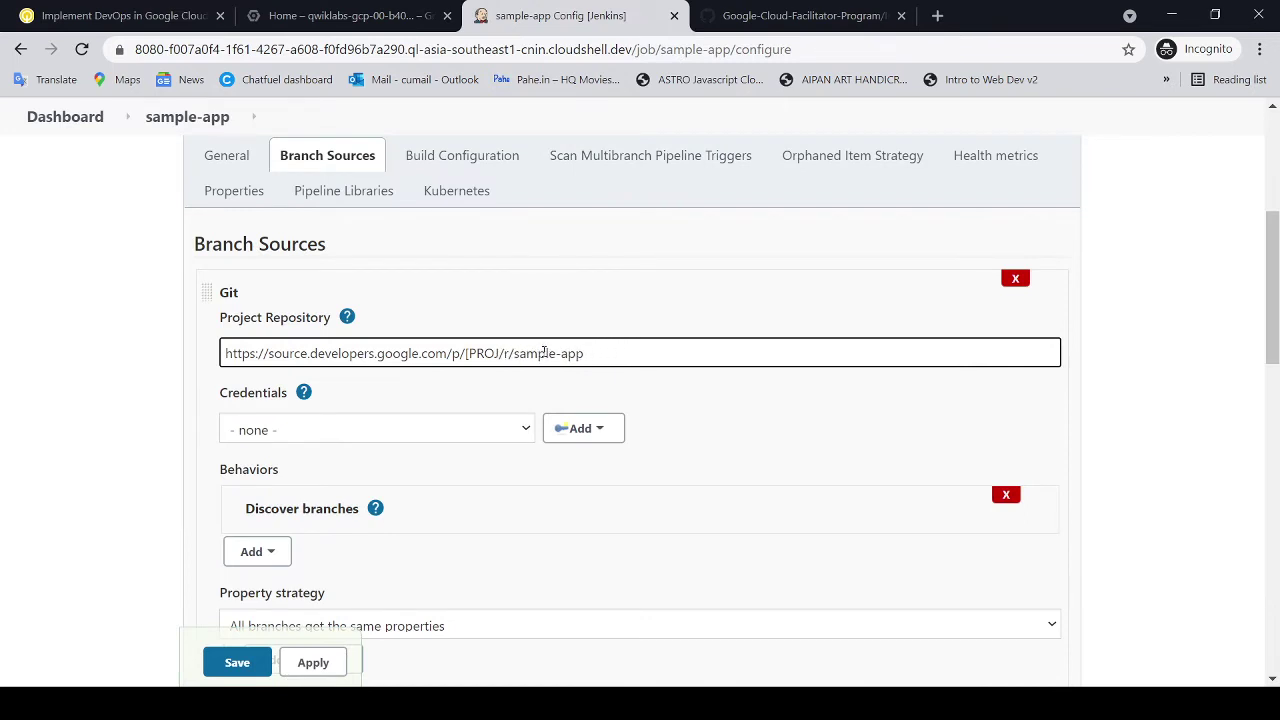
pyautogui.press('BackSpace')
pyautogui.press('BackSpace')
pyautogui.press('BackSpace')
pyautogui.press('BackSpace')
pyautogui.hotkey('ctrl', 'v')
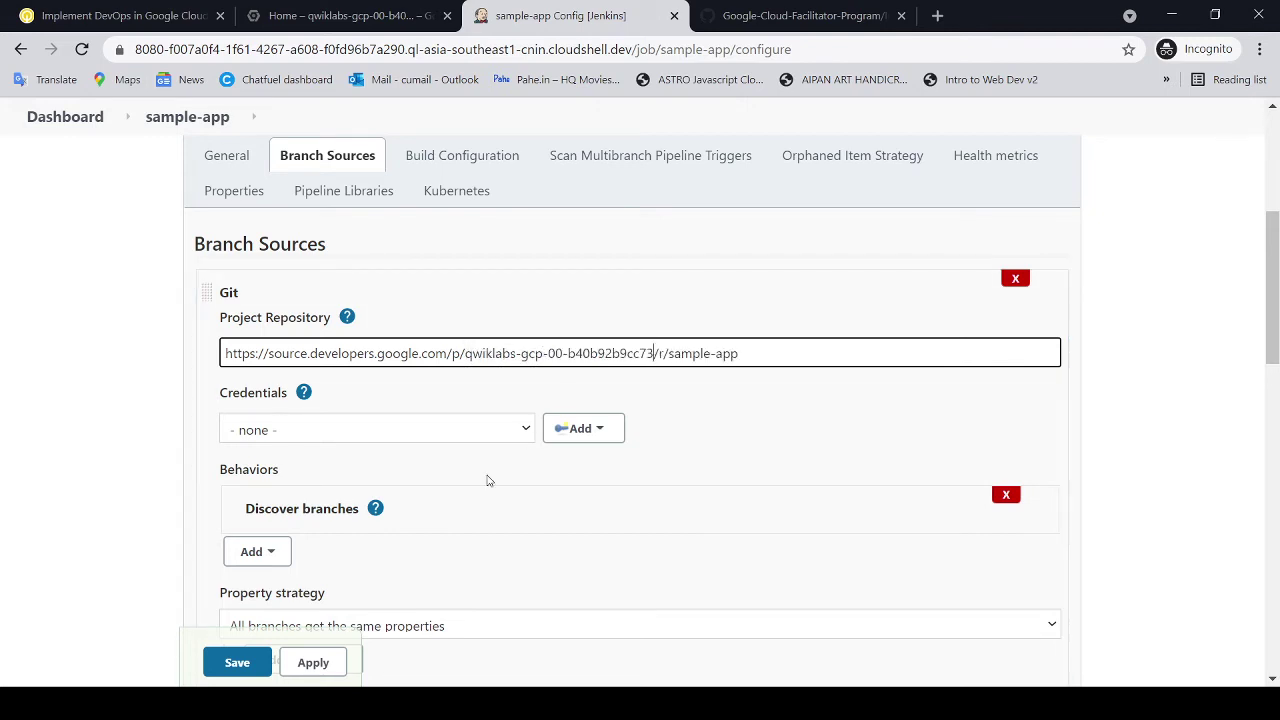
pyautogui.click(500, 438)
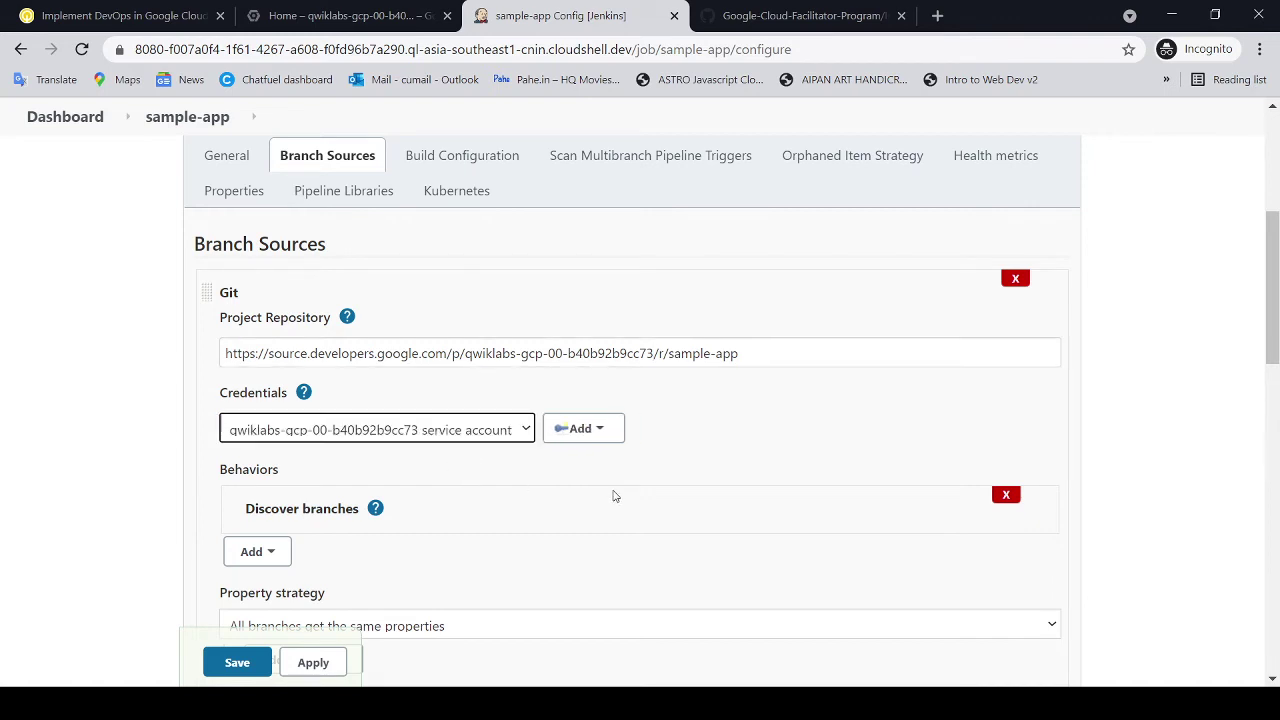
# Step: Enable the "Periodically if not otherwise run" scan trigger with a 1 minute interval and save the sample-app pipeline
pyautogui.scroll(-3, 666, 491)
pyautogui.scroll(-4, 668, 493)
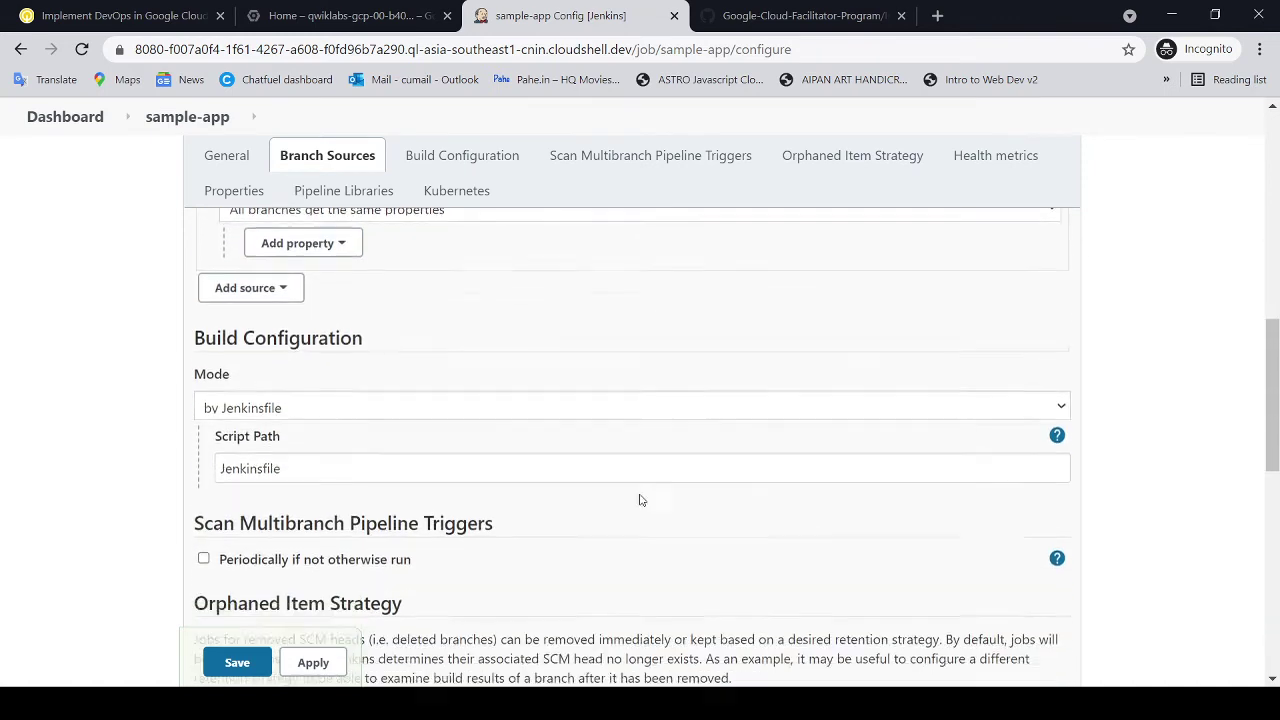
pyautogui.click(212, 312)
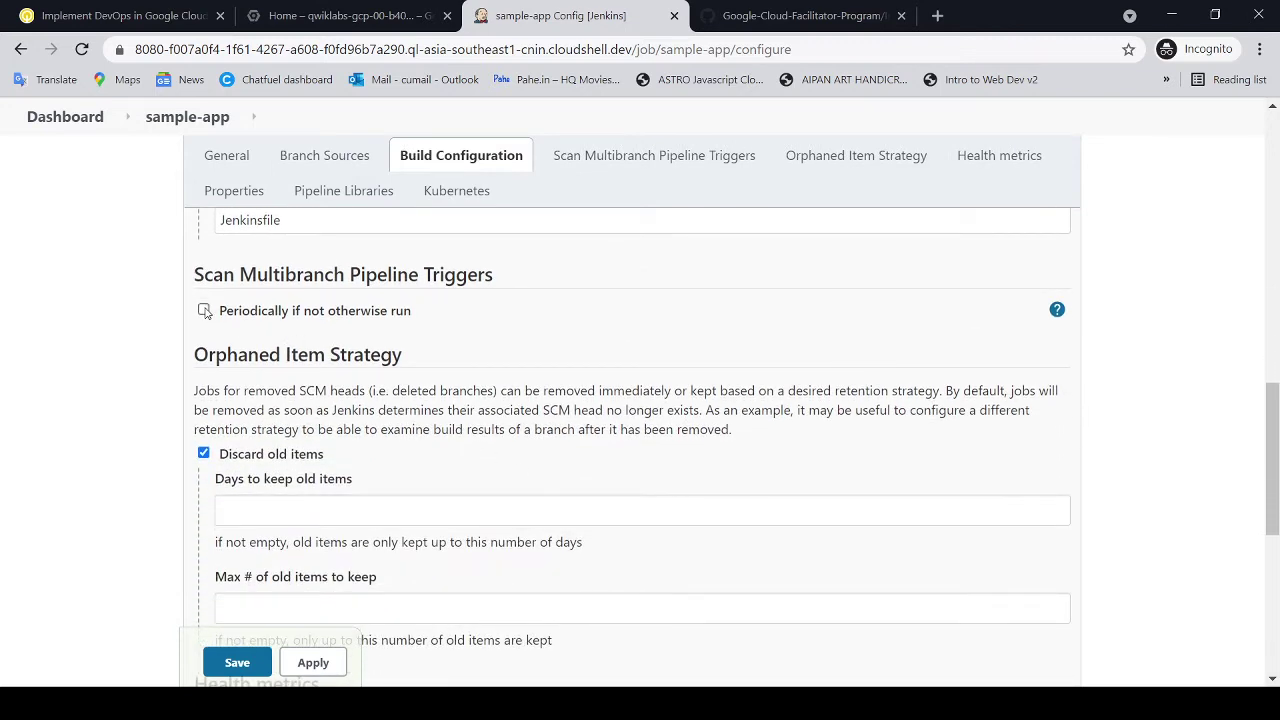
pyautogui.click(262, 370)
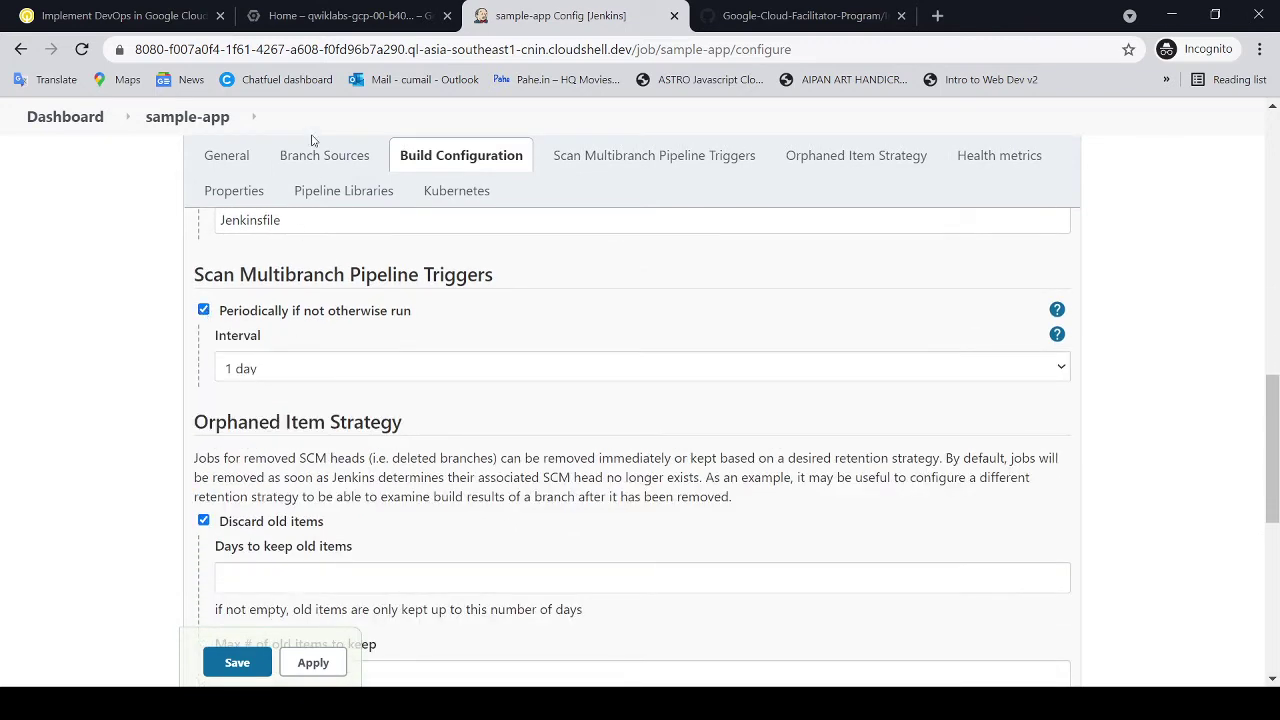
pyautogui.click(313, 35)
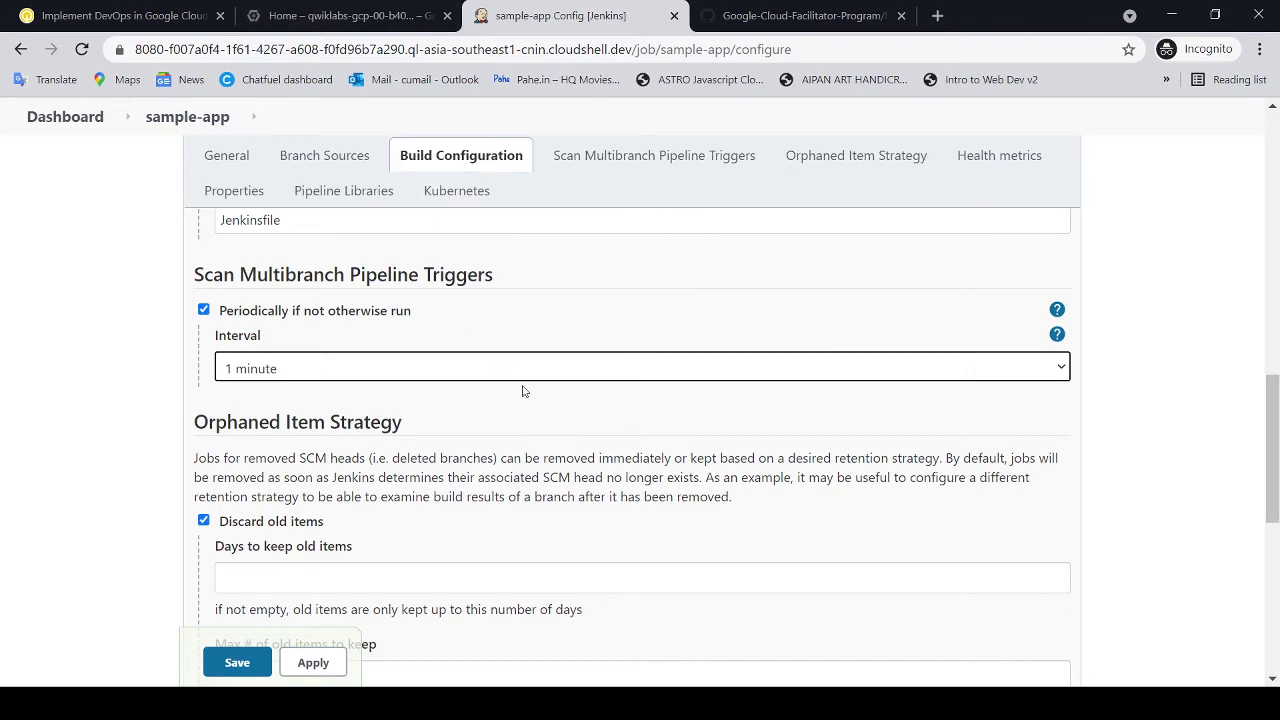
pyautogui.scroll(-1, 545, 415)
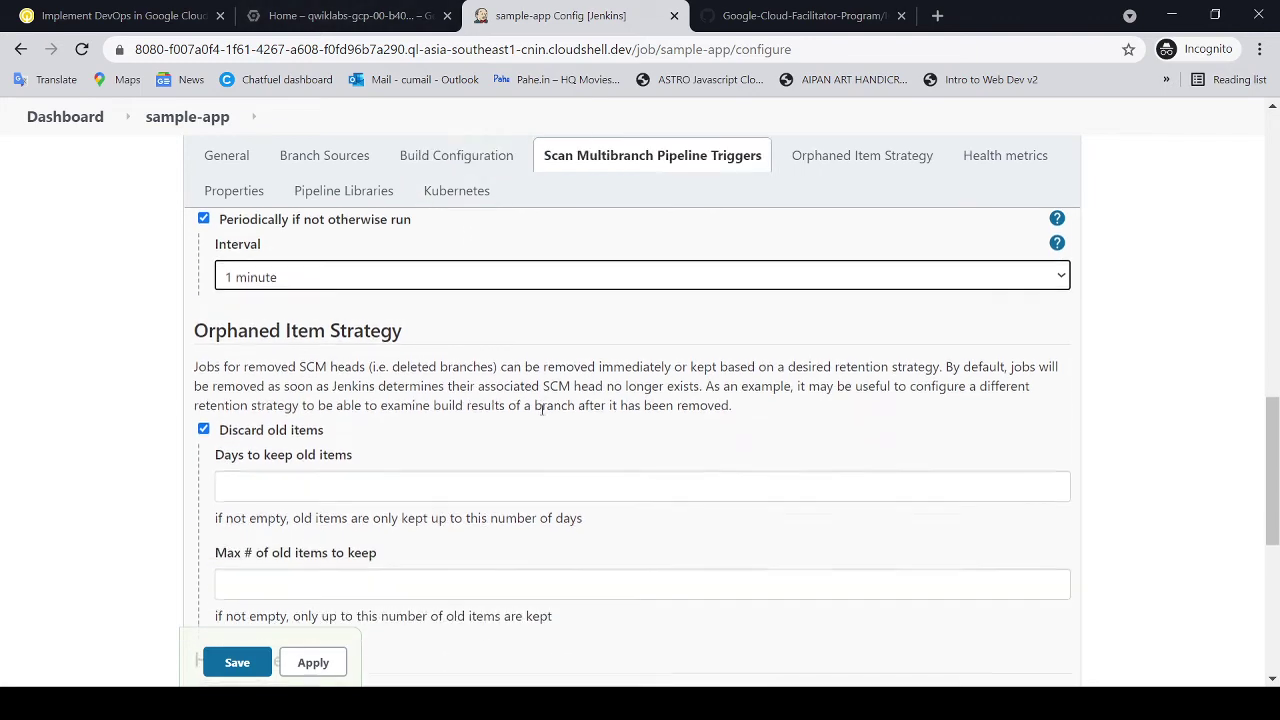
pyautogui.click(243, 662)
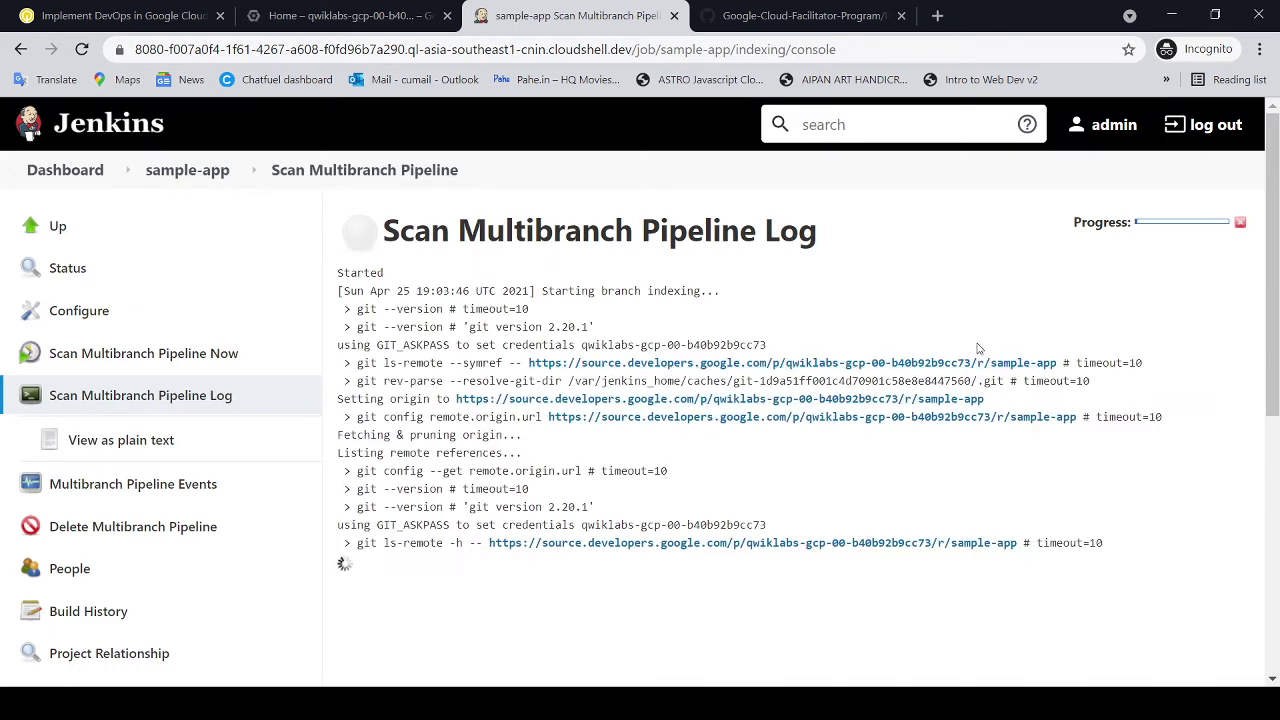
# Step: Copy "git checkout -b new-feature" and "vi main.go" from the GitHub notes and run them in the Cloud Shell terminal
pyautogui.click(791, 15)
pyautogui.scroll(-1, 735, 393)
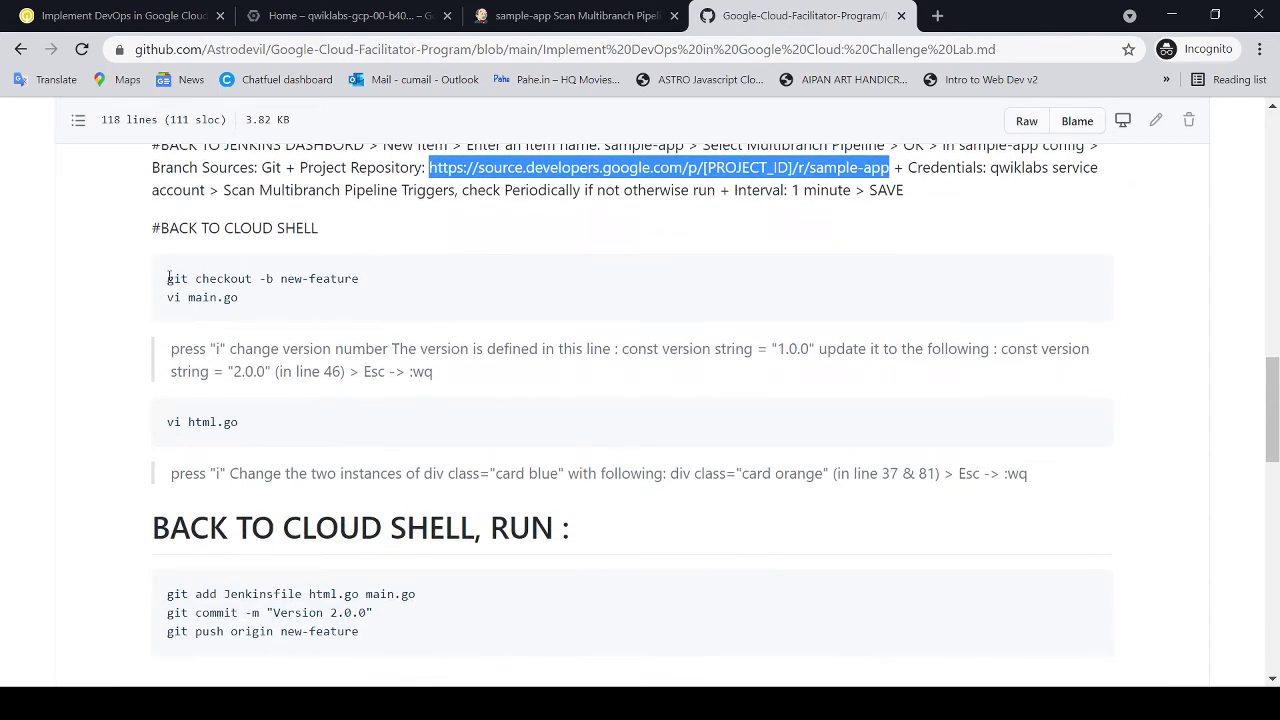
pyautogui.moveTo(166, 277); pyautogui.dragTo(243, 300)
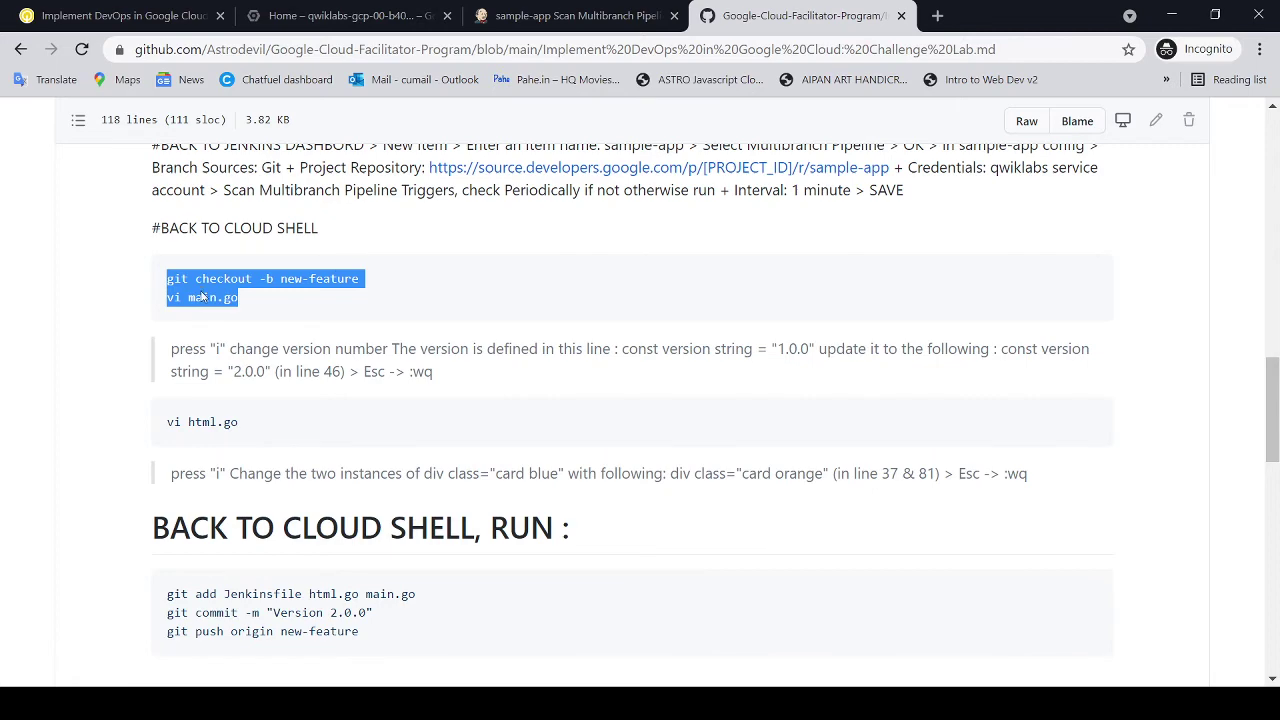
pyautogui.click(380, 20)
pyautogui.hotkey('ctrl', 'v')
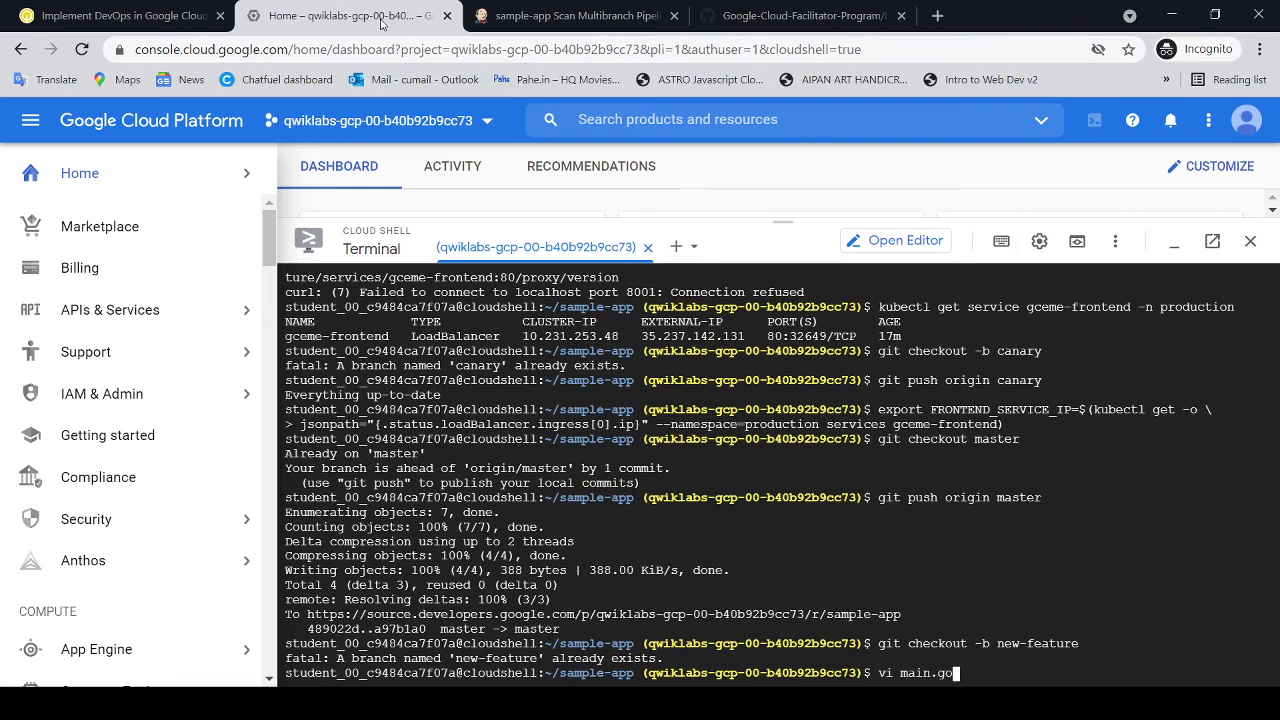
pyautogui.press('Return')
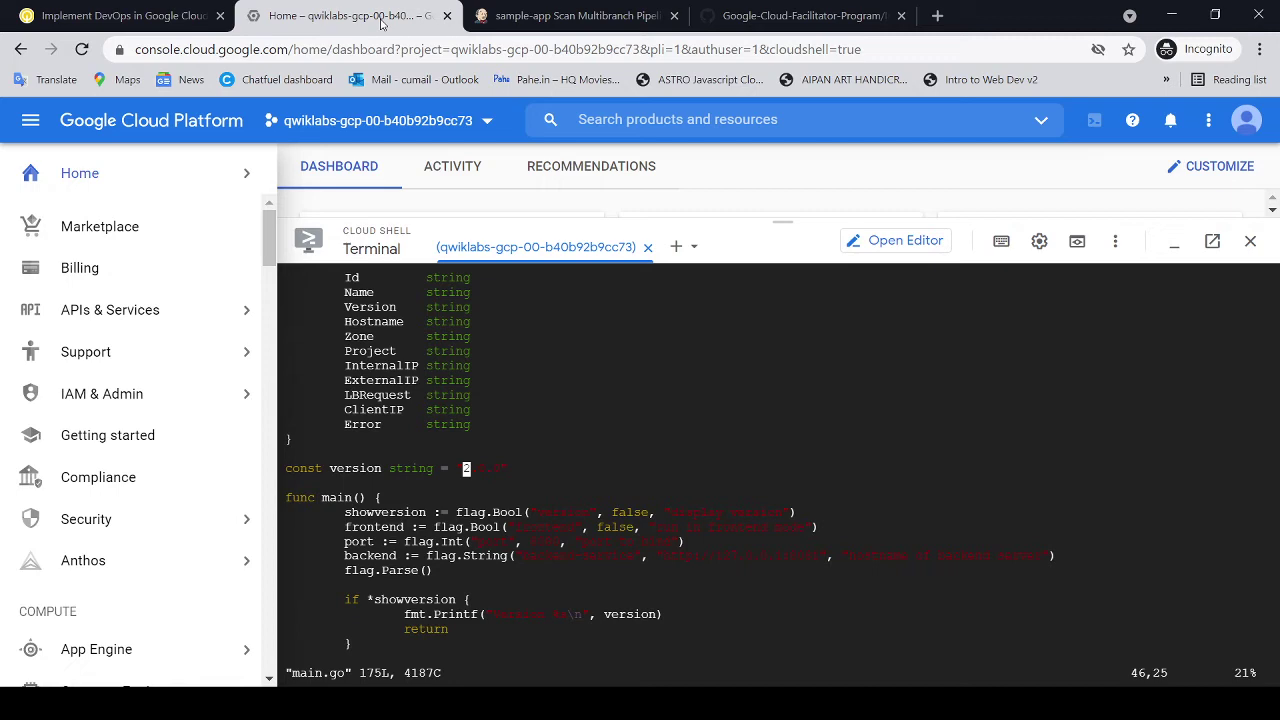
# Step: Save main.go and quit vi with :wq
pyautogui.write(':')
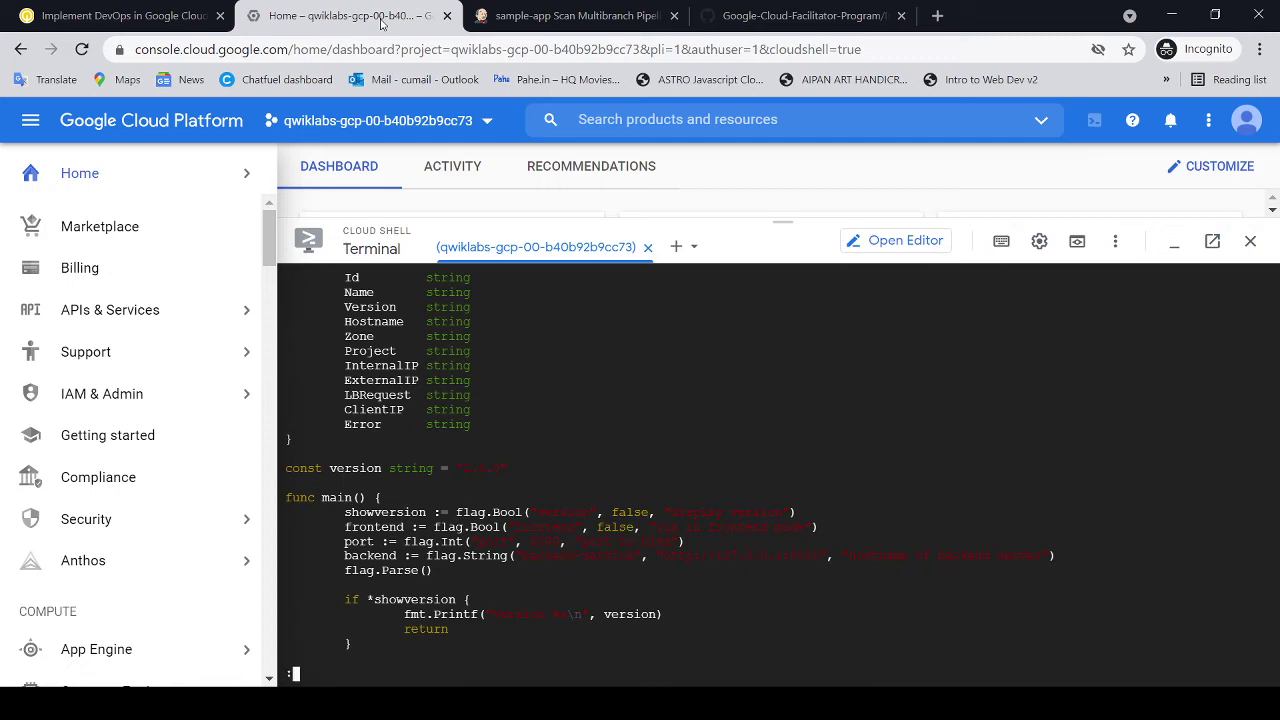
pyautogui.write('wq')
pyautogui.press('Return')
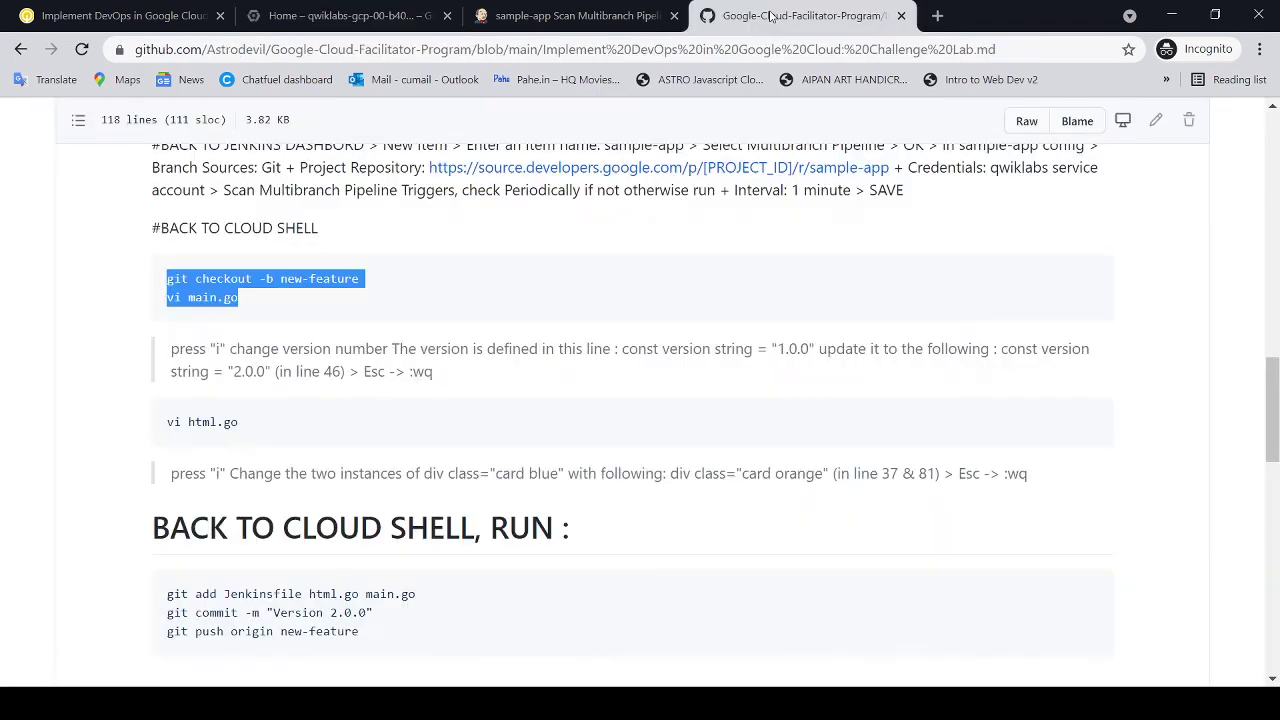
# Step: Copy "vi html.go" from the GitHub notes and run it in the Cloud Shell terminal
pyautogui.click(778, 17)
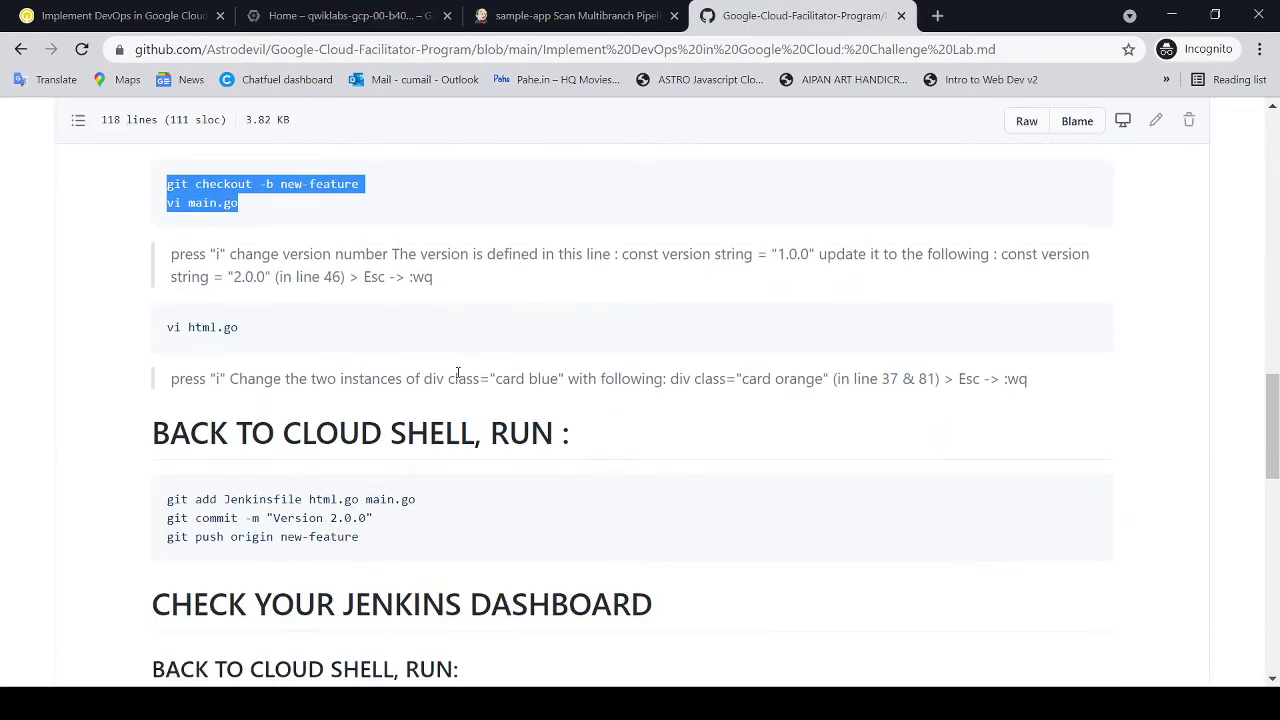
pyautogui.moveTo(165, 328); pyautogui.dragTo(239, 328)
pyautogui.hotkey('ctrl', 'c')
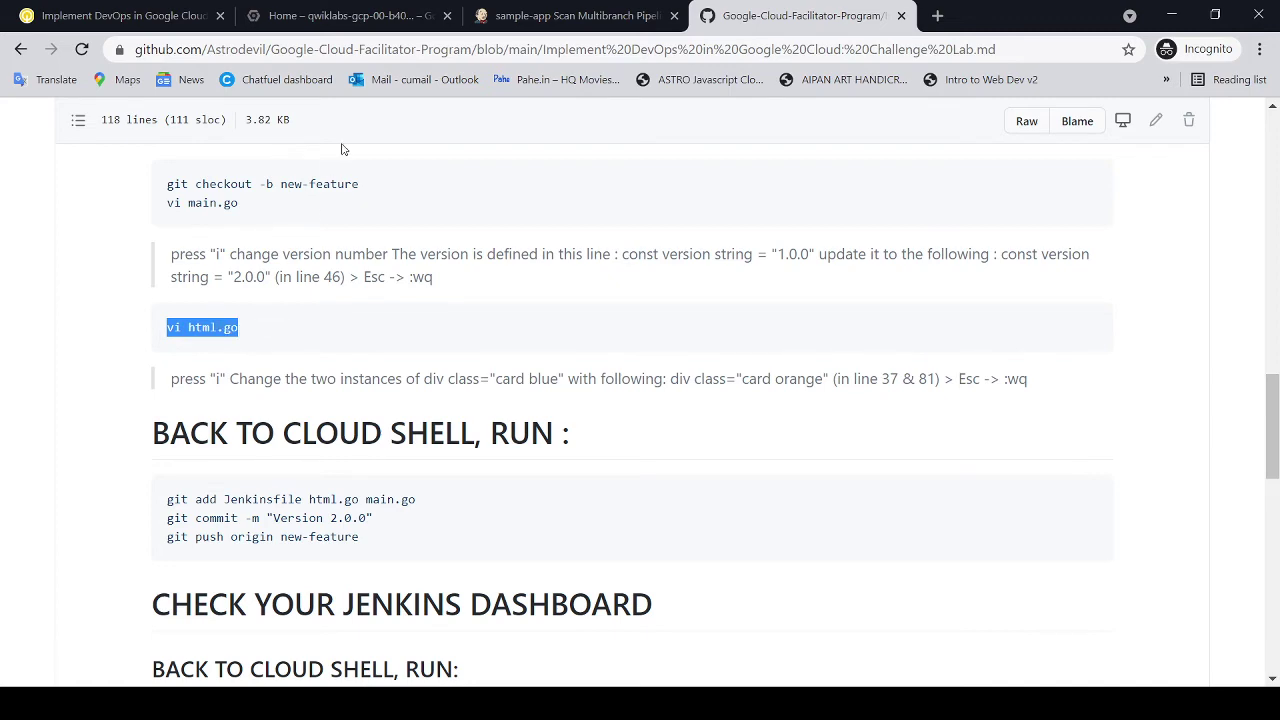
pyautogui.click(401, 18)
pyautogui.hotkey('ctrl', 'v')
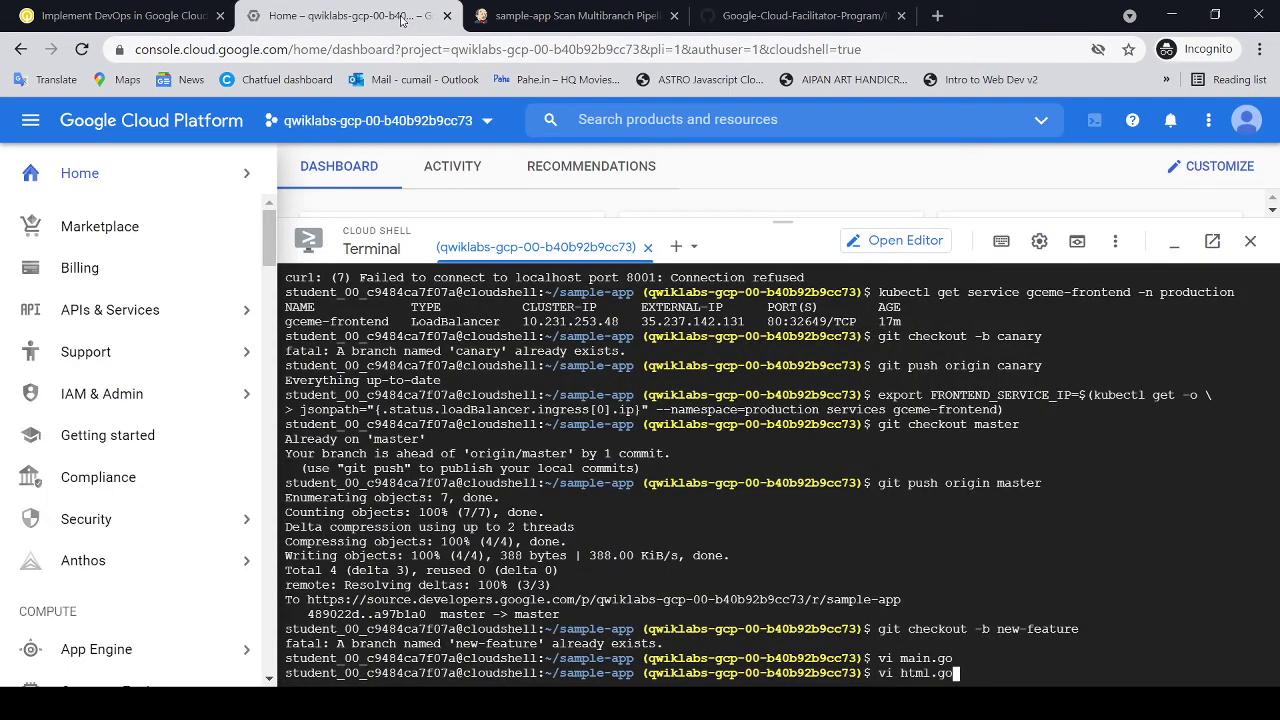
pyautogui.press('Return')
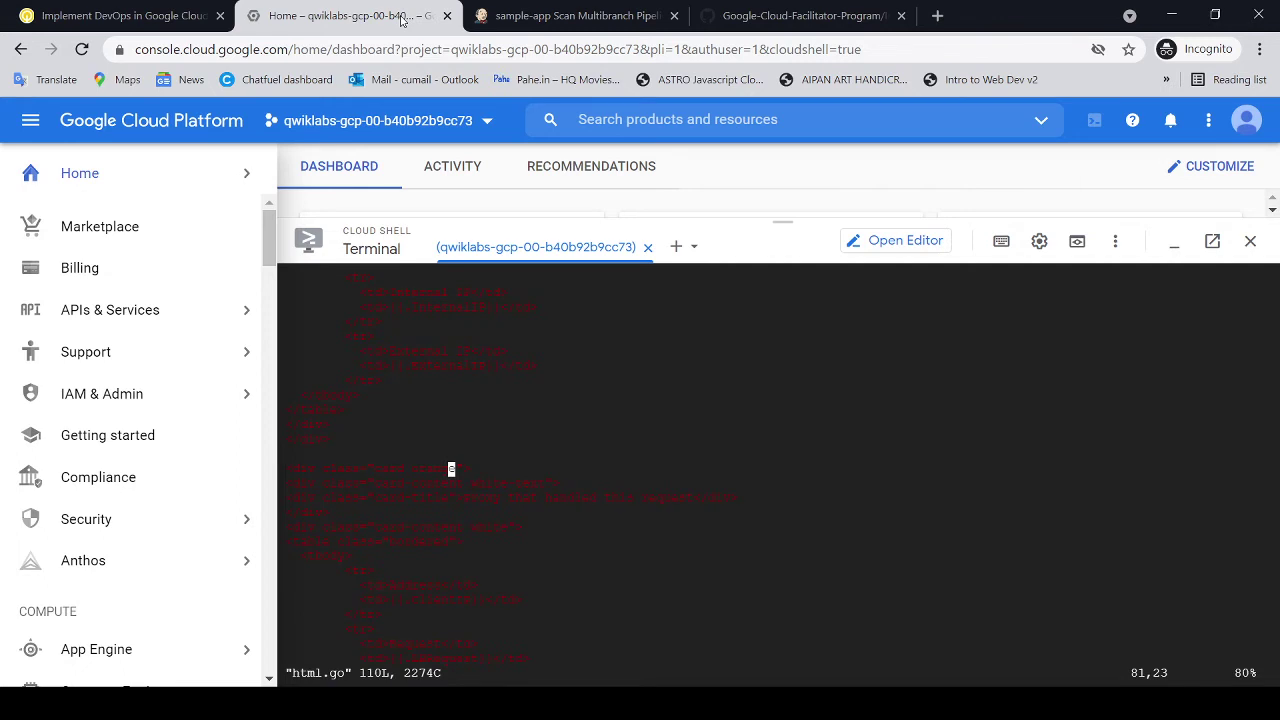
# Step: Look through html.go down to its last line and back up past the card div classes, and close it with :wq
pyautogui.press('Down')
pyautogui.press('Down')
pyautogui.press('Down')
pyautogui.press('Down')
pyautogui.press('Down')
pyautogui.press('Down')
pyautogui.press('Down')
pyautogui.press('Down')
pyautogui.press('Down')
pyautogui.press('Down')
pyautogui.press('Down')
pyautogui.press('Down')
pyautogui.press('Down')
pyautogui.press('Down')
pyautogui.press('Down')
pyautogui.press('Down')
pyautogui.press('Down')
pyautogui.press('Down')
pyautogui.press('Down')
pyautogui.press('Down')
pyautogui.press('Down')
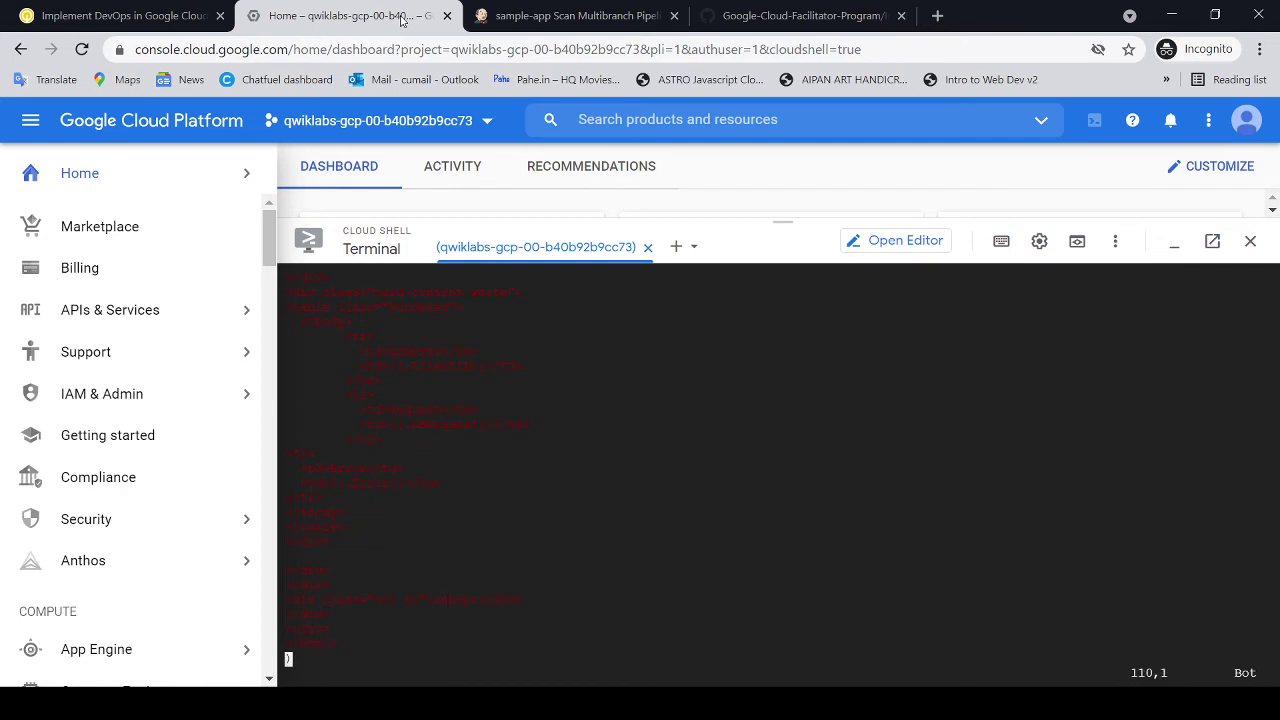
pyautogui.press('Up')
pyautogui.press('Up')
pyautogui.press('Up')
pyautogui.press('Up')
pyautogui.press('Up')
pyautogui.press('Up')
pyautogui.press('Up')
pyautogui.press('Up')
pyautogui.press('Up')
pyautogui.press('Up')
pyautogui.press('Up')
pyautogui.press('Up')
pyautogui.press('Up')
pyautogui.press('Up')
pyautogui.press('Up')
pyautogui.press('Up')
pyautogui.press('Up')
pyautogui.press('Up')
pyautogui.press('Up')
pyautogui.press('Up')
pyautogui.press('Up')
pyautogui.press('Up')
pyautogui.press('Up')
pyautogui.press('Up')
pyautogui.press('Up')
pyautogui.press('Up')
pyautogui.press('Up')
pyautogui.press('Up')
pyautogui.press('Up')
pyautogui.press('Up')
pyautogui.press('Up')
pyautogui.press('Up')
pyautogui.press('Up')
pyautogui.press('Up')
pyautogui.press('Up')
pyautogui.press('Up')
pyautogui.press('Up')
pyautogui.press('Up')
pyautogui.press('Up')
pyautogui.press('Up')
pyautogui.press('Up')
pyautogui.press('Up')
pyautogui.press('Up')
pyautogui.press('Up')
pyautogui.press('Up')
pyautogui.press('Up')
pyautogui.press('Up')
pyautogui.press('Up')
pyautogui.press('Up')
pyautogui.press('Up')
pyautogui.press('Up')
pyautogui.press('Up')
pyautogui.press('Up')
pyautogui.press('Up')
pyautogui.press('Up')
pyautogui.press('Up')
pyautogui.press('Up')
pyautogui.press('Up')
pyautogui.press('Up')
pyautogui.press('Up')
pyautogui.press('Up')
pyautogui.press('Up')
pyautogui.press('Up')
pyautogui.press('Up')
pyautogui.press('Up')
pyautogui.press('Up')
pyautogui.press('Up')
pyautogui.write(':wq')
pyautogui.press('Return')
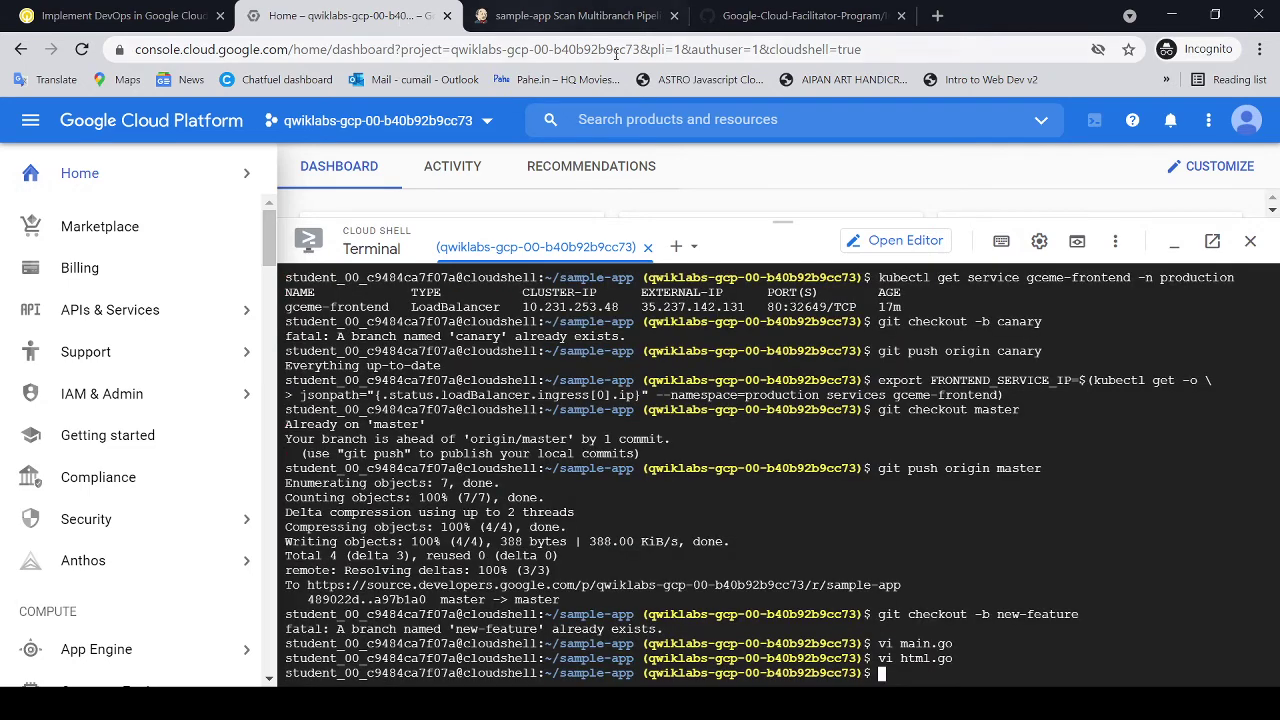
# Step: Copy the git add, git commit -m "Version 2.0.0" and git push origin new-feature commands from the GitHub notes and run them in Cloud Shell
pyautogui.click(783, 24)
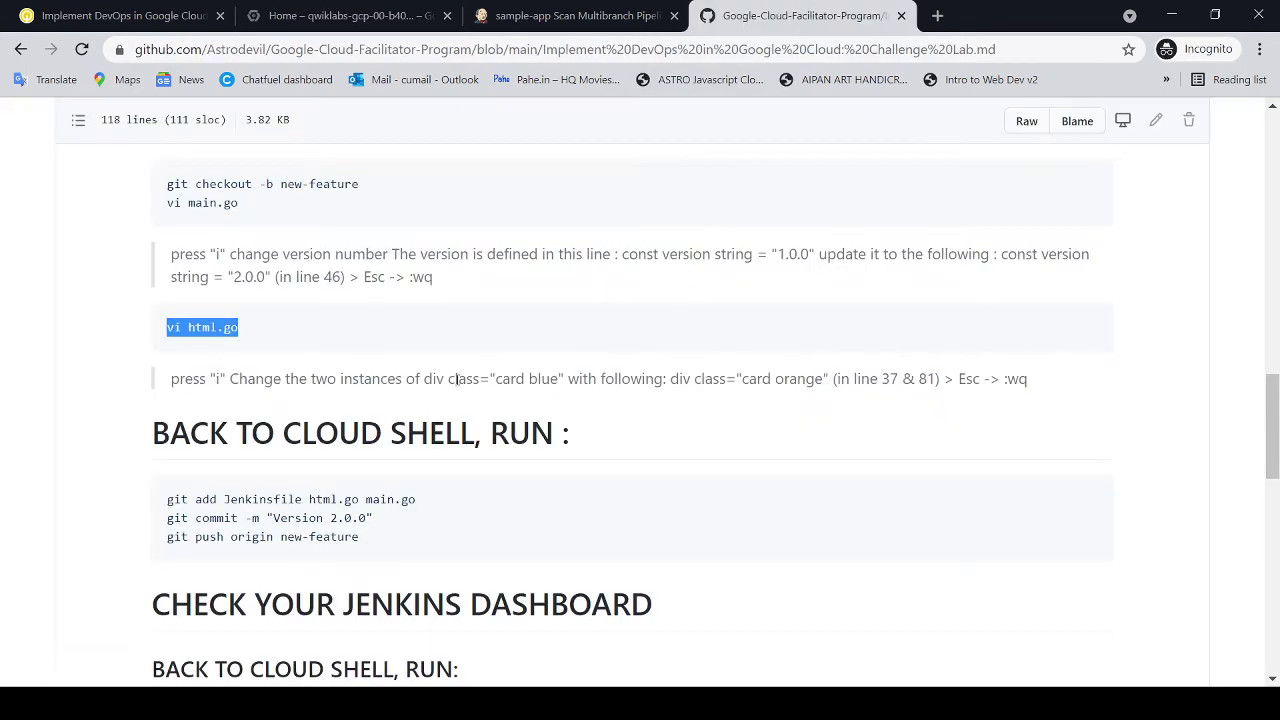
pyautogui.scroll(-3, 400, 400)
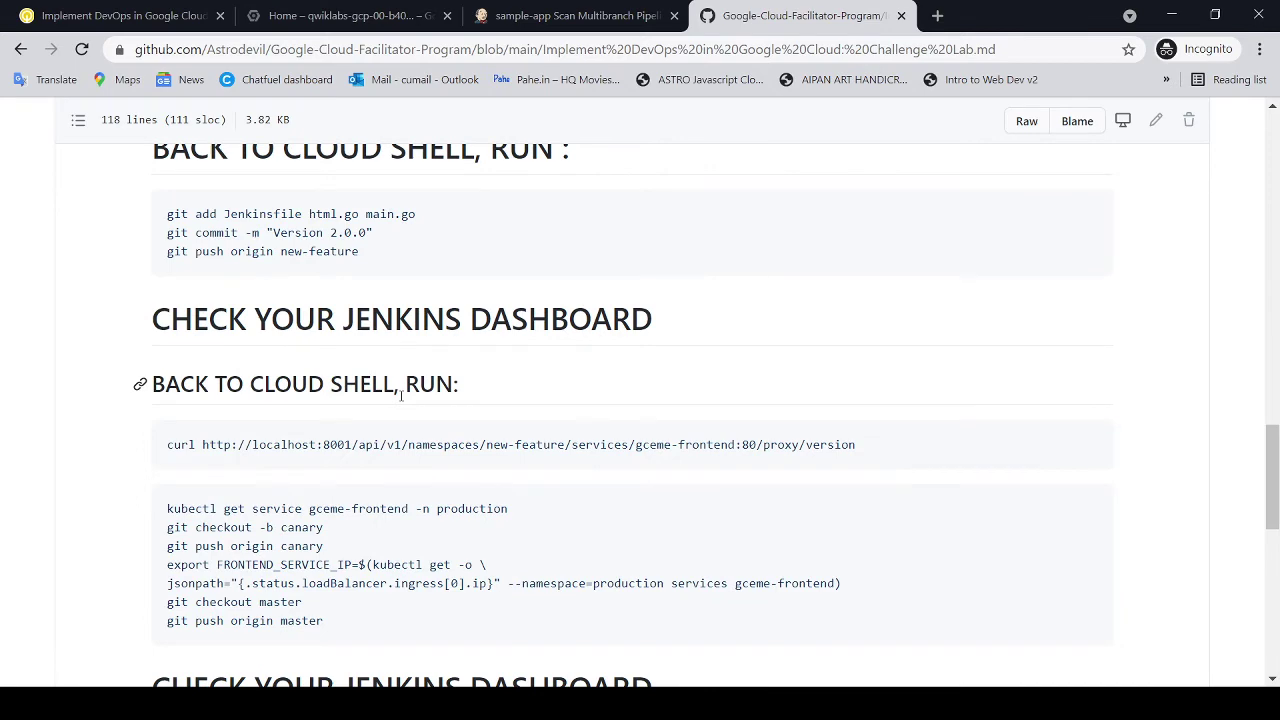
pyautogui.scroll(2, 401, 395)
pyautogui.scroll(-2, 401, 395)
pyautogui.scroll(2, 401, 395)
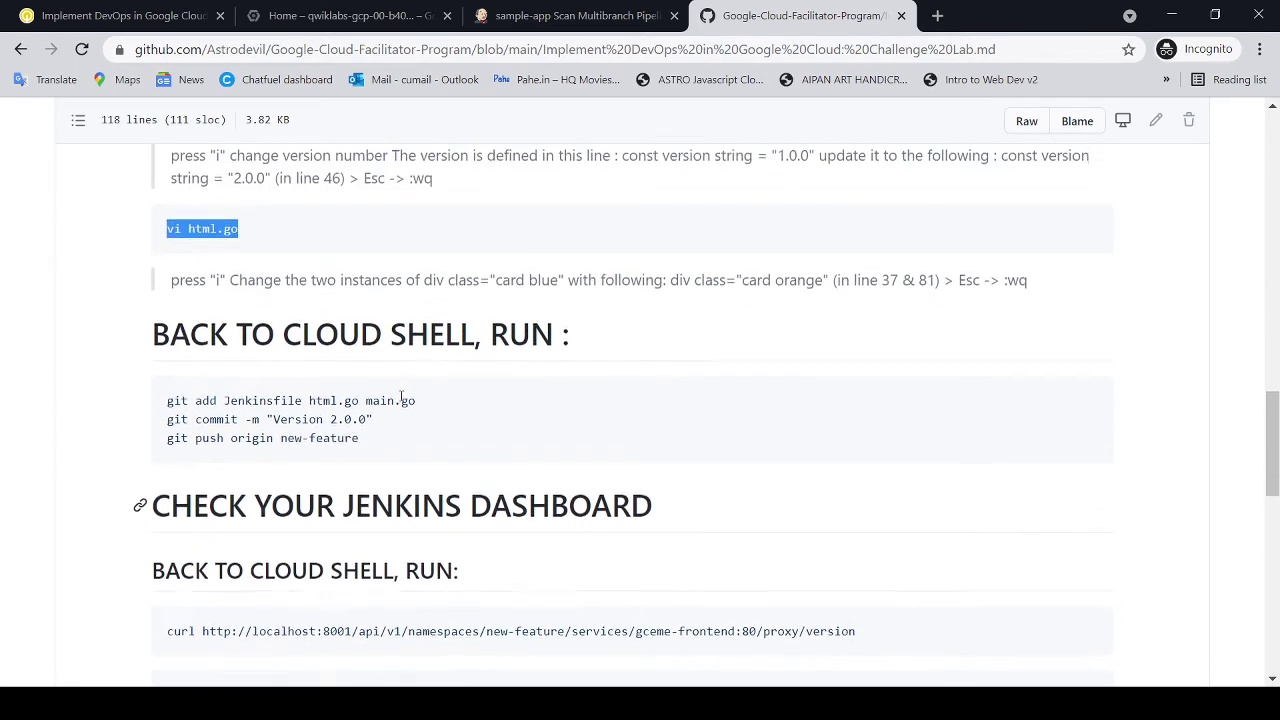
pyautogui.scroll(-1, 401, 403)
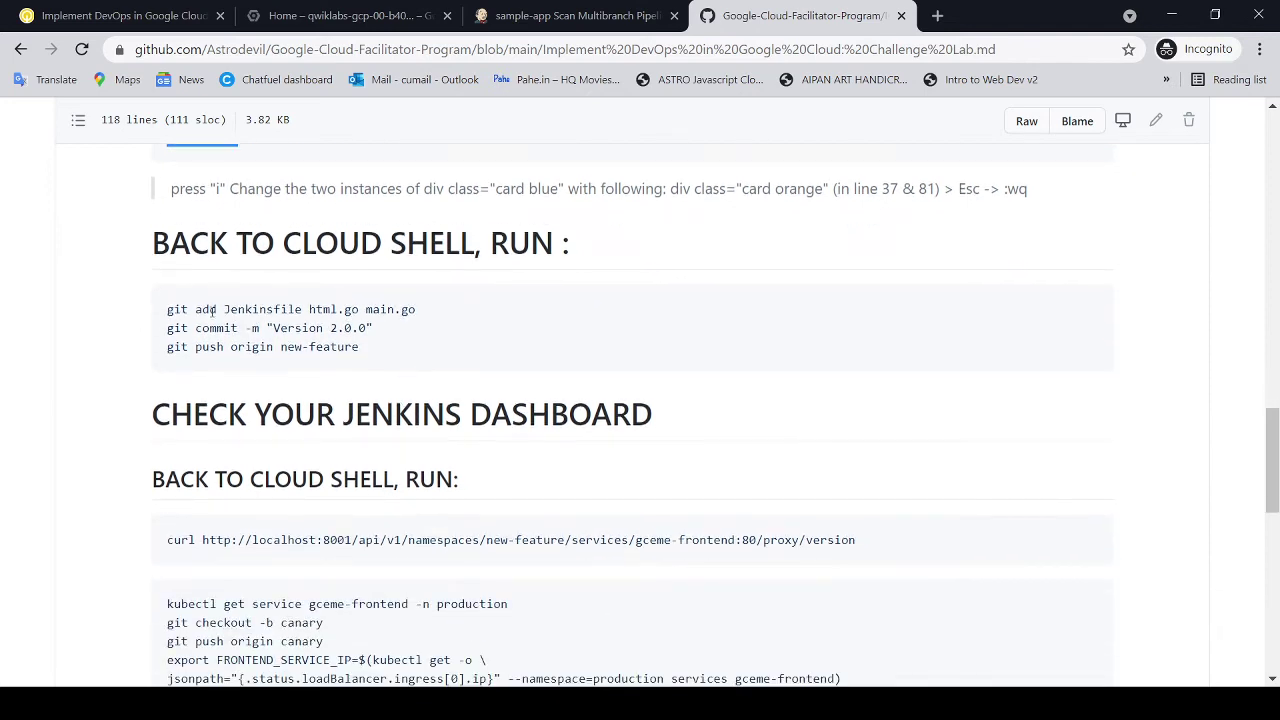
pyautogui.moveTo(165, 311); pyautogui.dragTo(365, 350)
pyautogui.hotkey('ctrl', 'c')
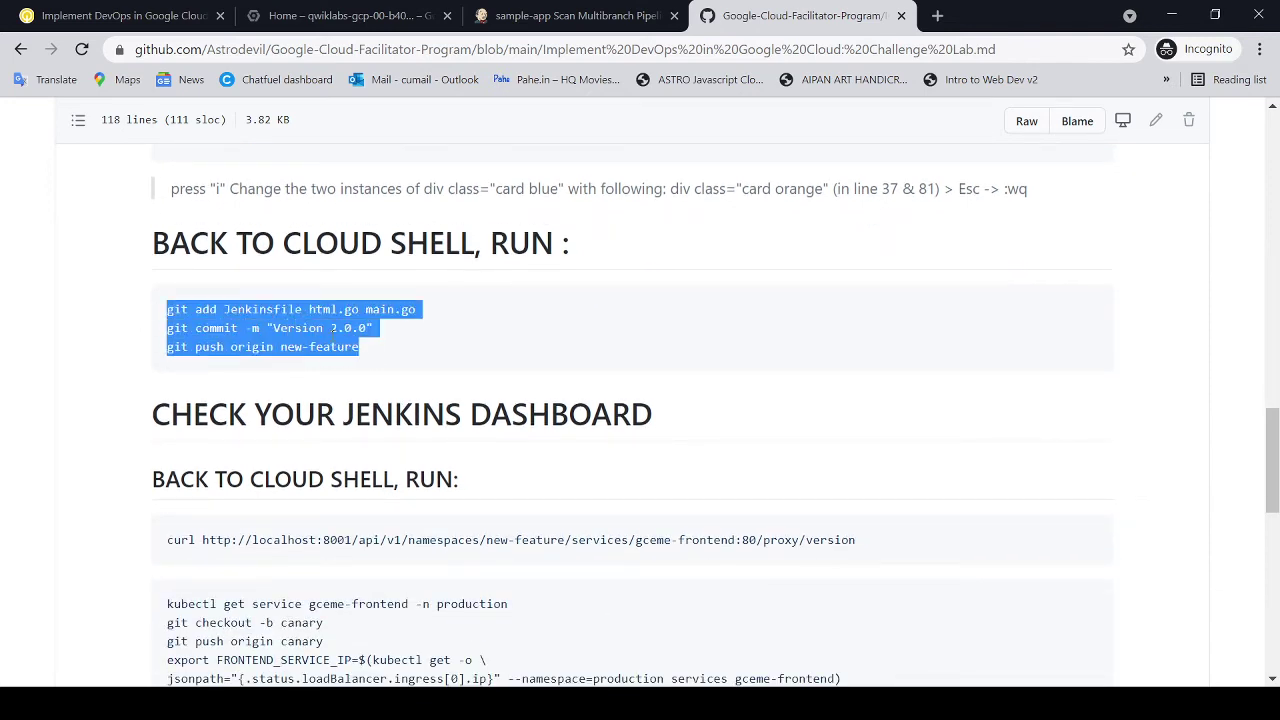
pyautogui.click(380, 14)
pyautogui.hotkey('ctrl', 'v')
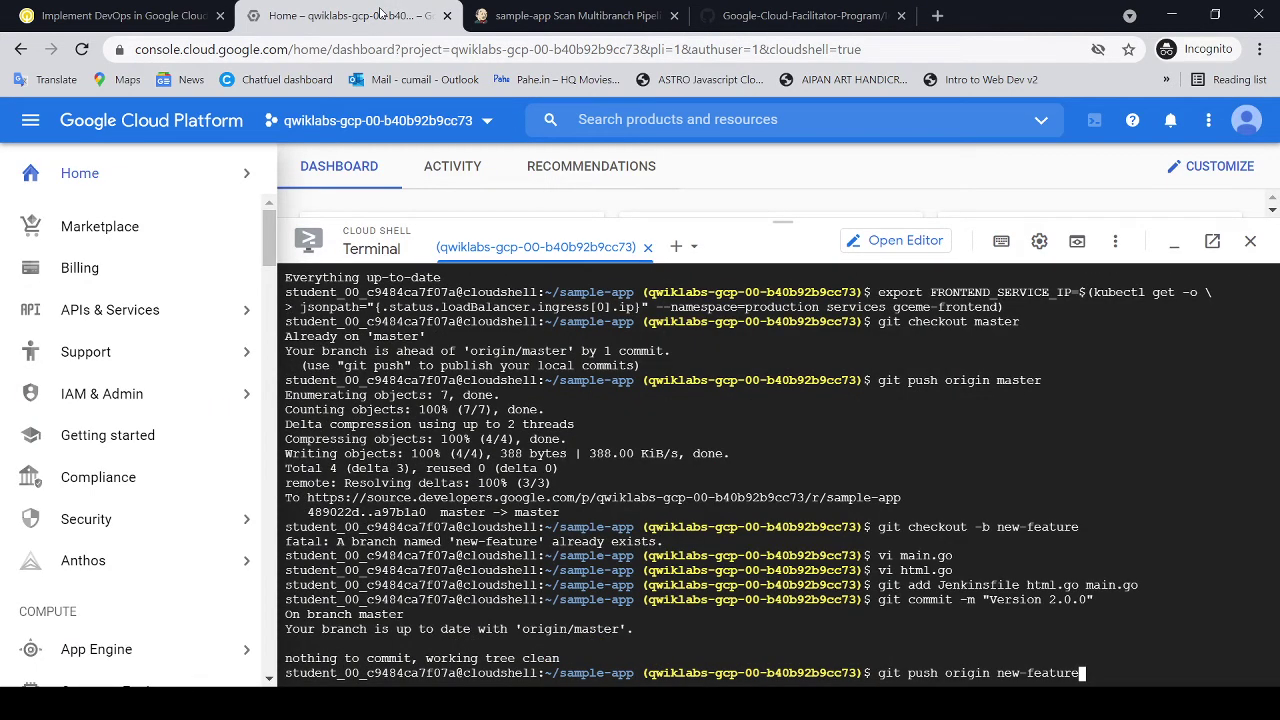
pyautogui.press('Return')
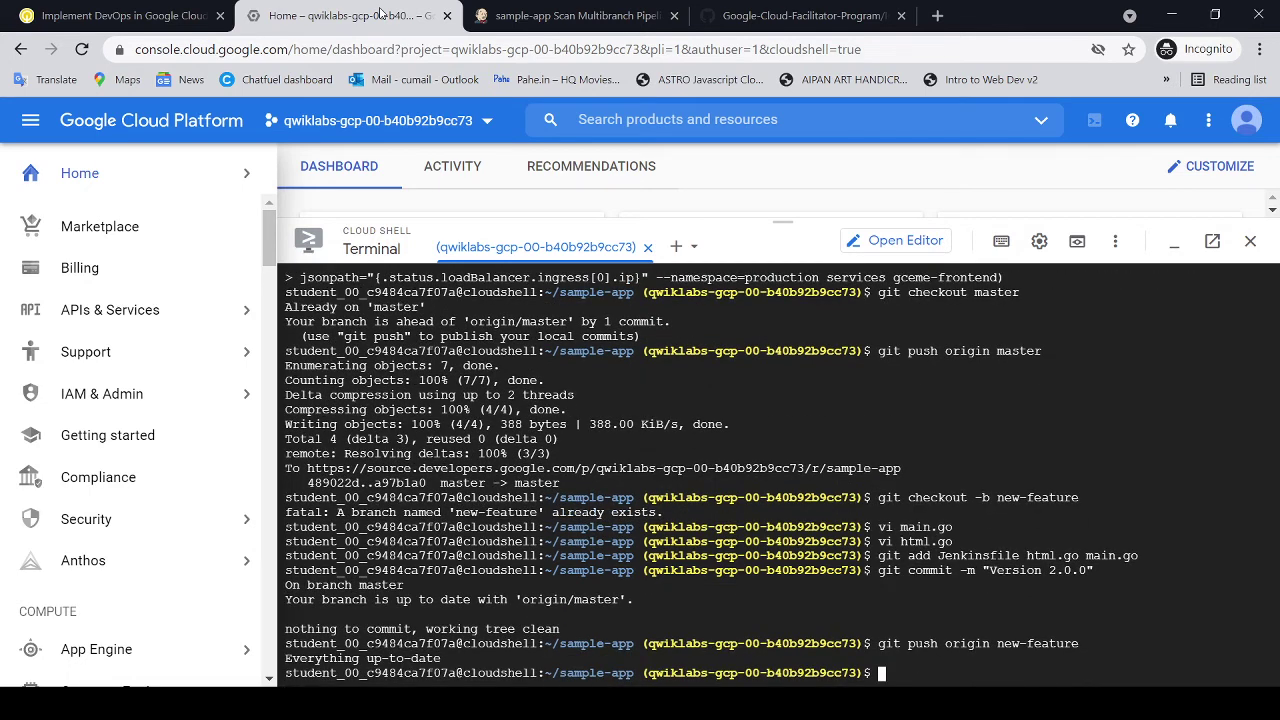
# Step: Copy the command blocks from the curl version request through "git push origin master" from the GitHub notes and run them in Cloud Shell
pyautogui.click(795, 15)
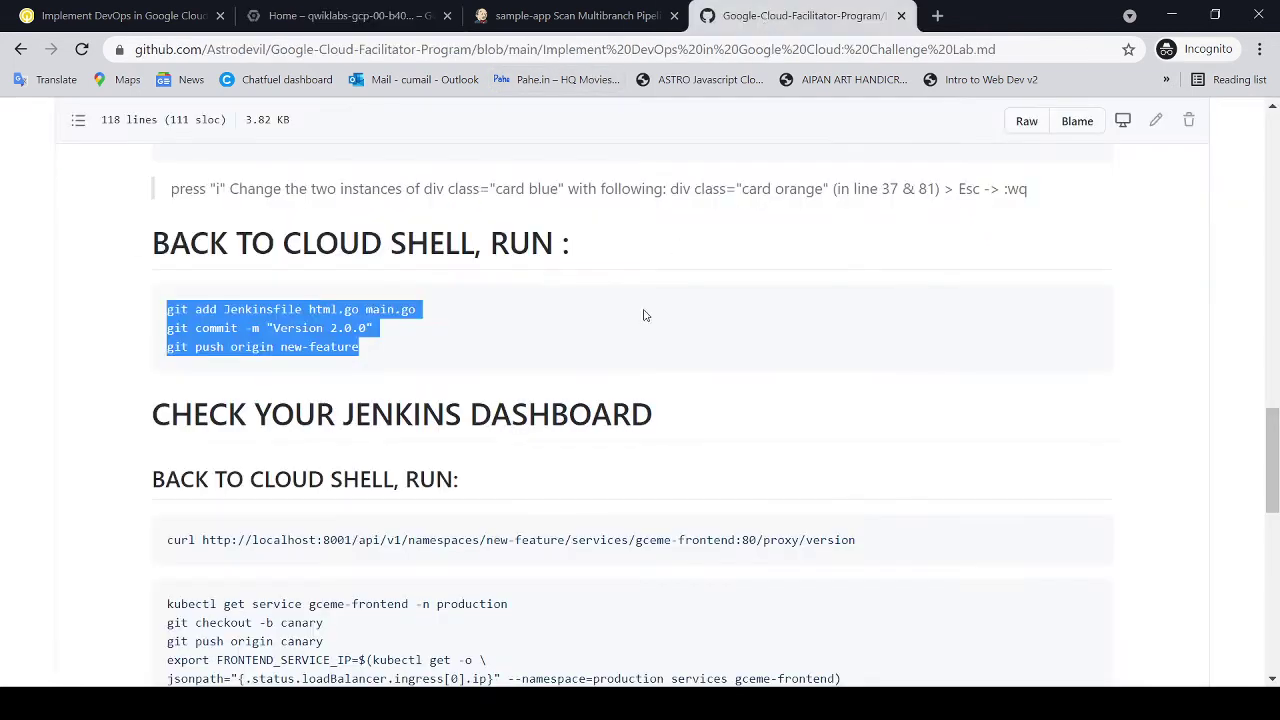
pyautogui.scroll(-2, 530, 375)
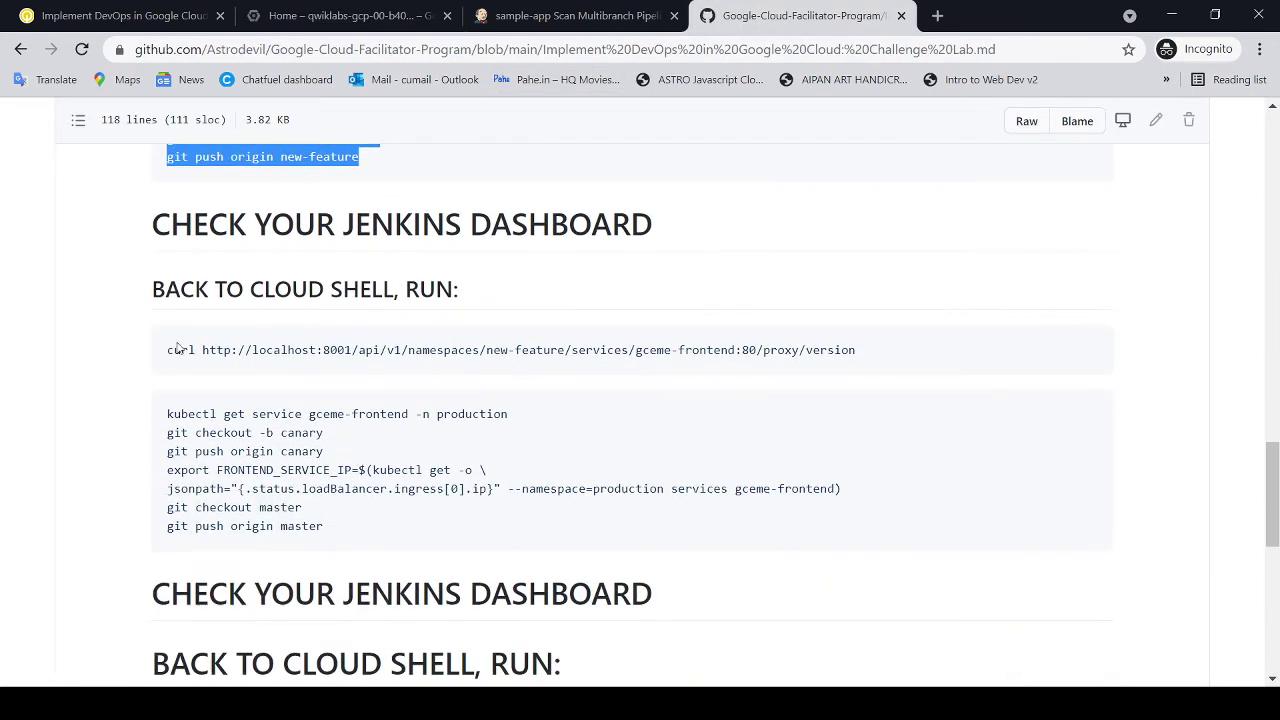
pyautogui.moveTo(166, 349); pyautogui.dragTo(378, 527)
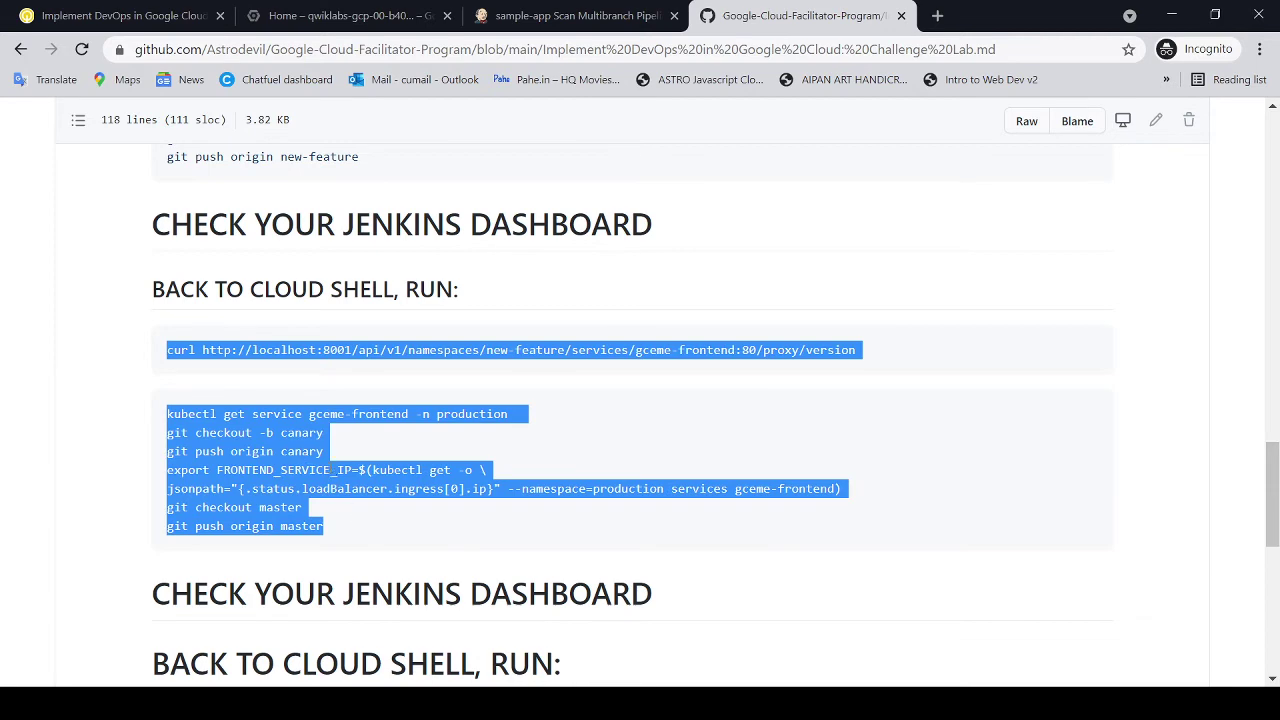
pyautogui.click(350, 16)
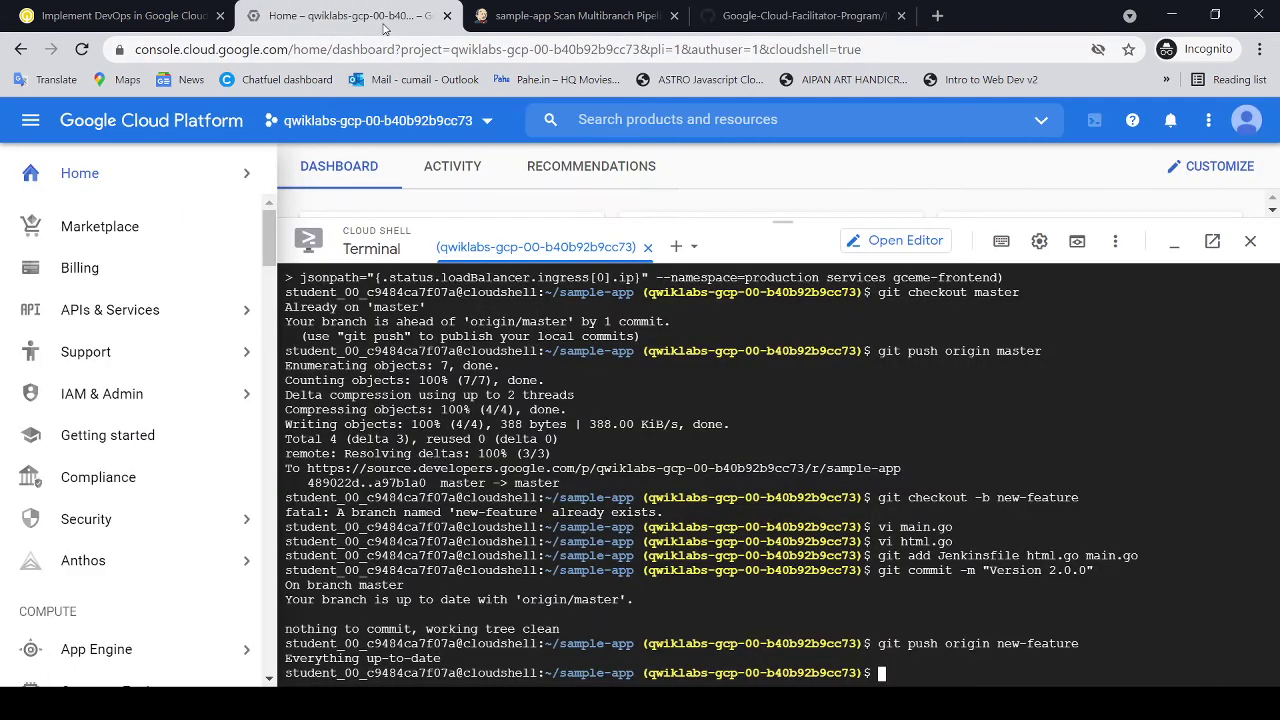
pyautogui.write('curl http://localhost:8001/api/v1/namespaces/new-feature/services/gceme-frontend:80/proxy/version kubectl get service gceme-frontend -n production')
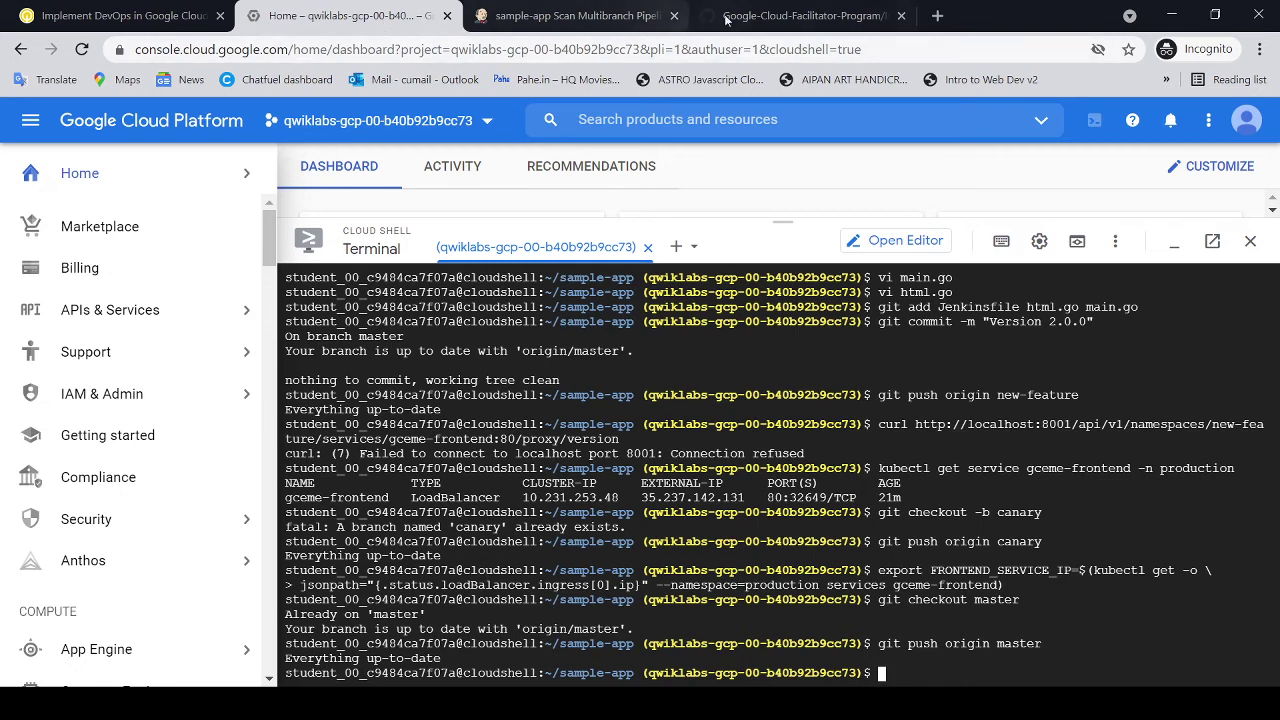
# Step: Rerun only the notes' curl version request for the new-feature gceme-frontend service in Cloud Shell and view the Jenkins pipeline scan log
pyautogui.click(770, 12)
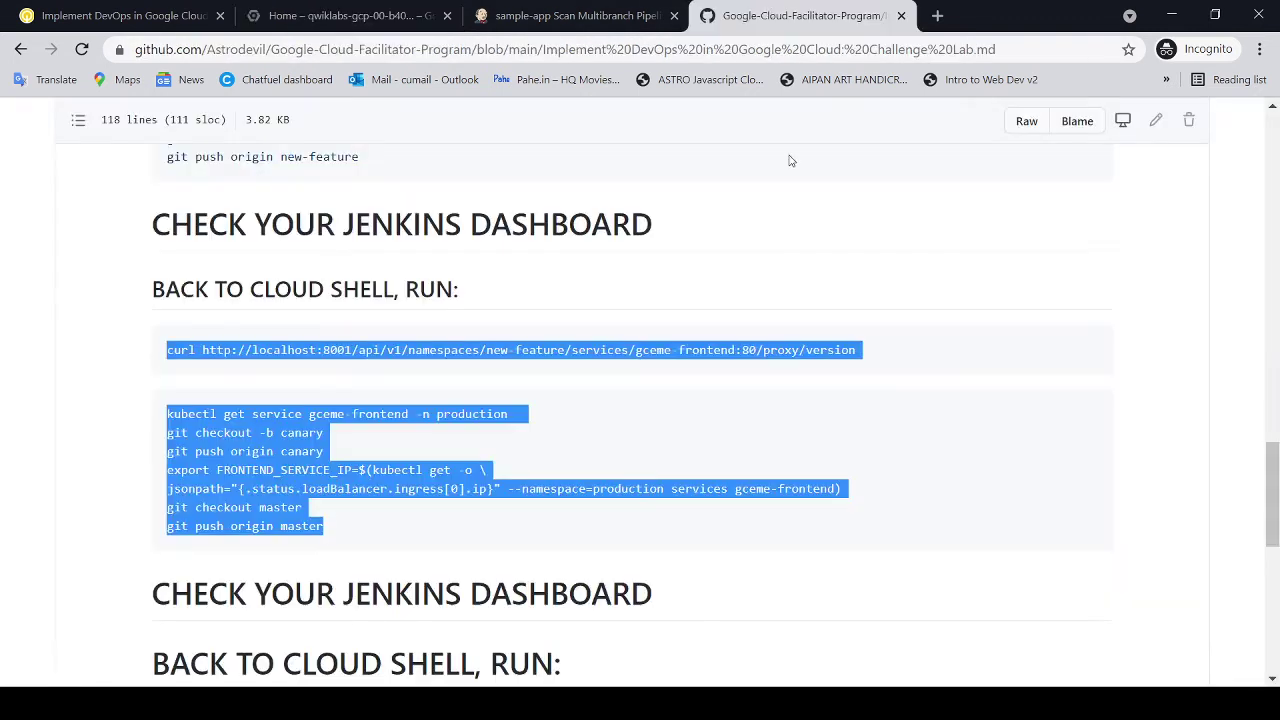
pyautogui.click(898, 302)
pyautogui.scroll(-1, 899, 312)
pyautogui.scroll(-2, 898, 312)
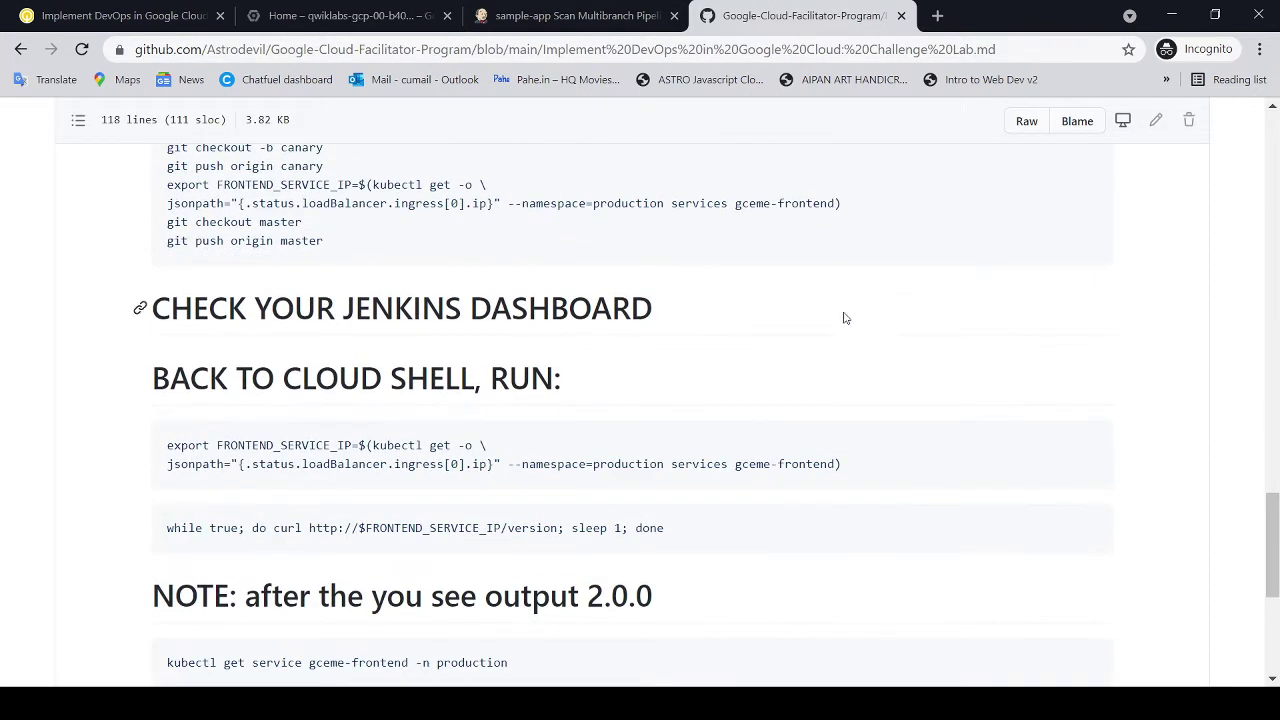
pyautogui.scroll(-1, 840, 314)
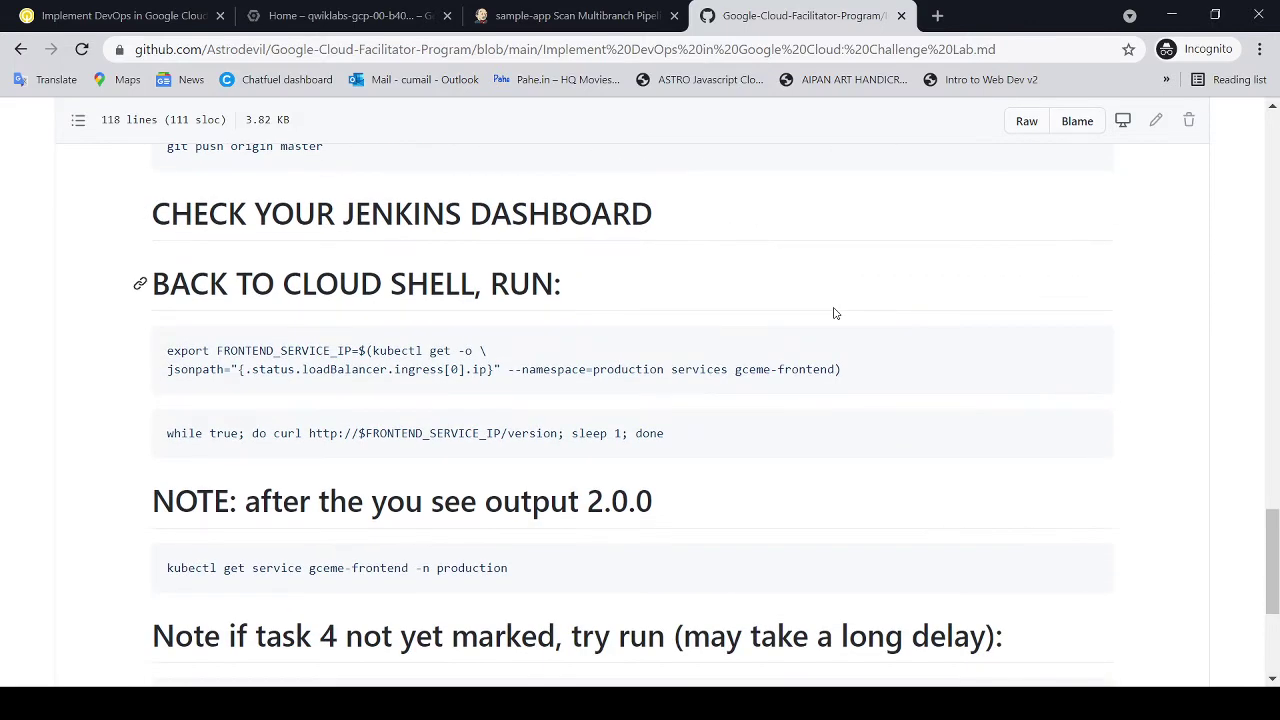
pyautogui.scroll(4, 835, 313)
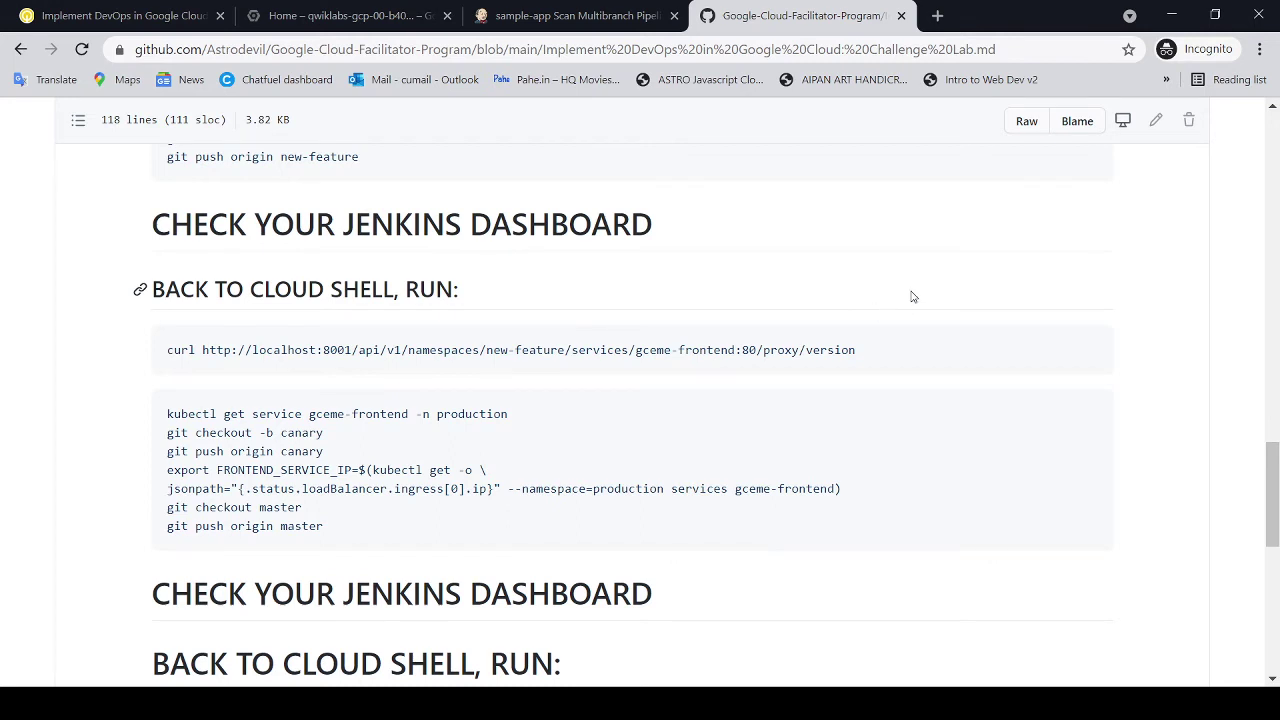
pyautogui.moveTo(163, 349); pyautogui.dragTo(866, 366)
pyautogui.hotkey('ctrl', 'c')
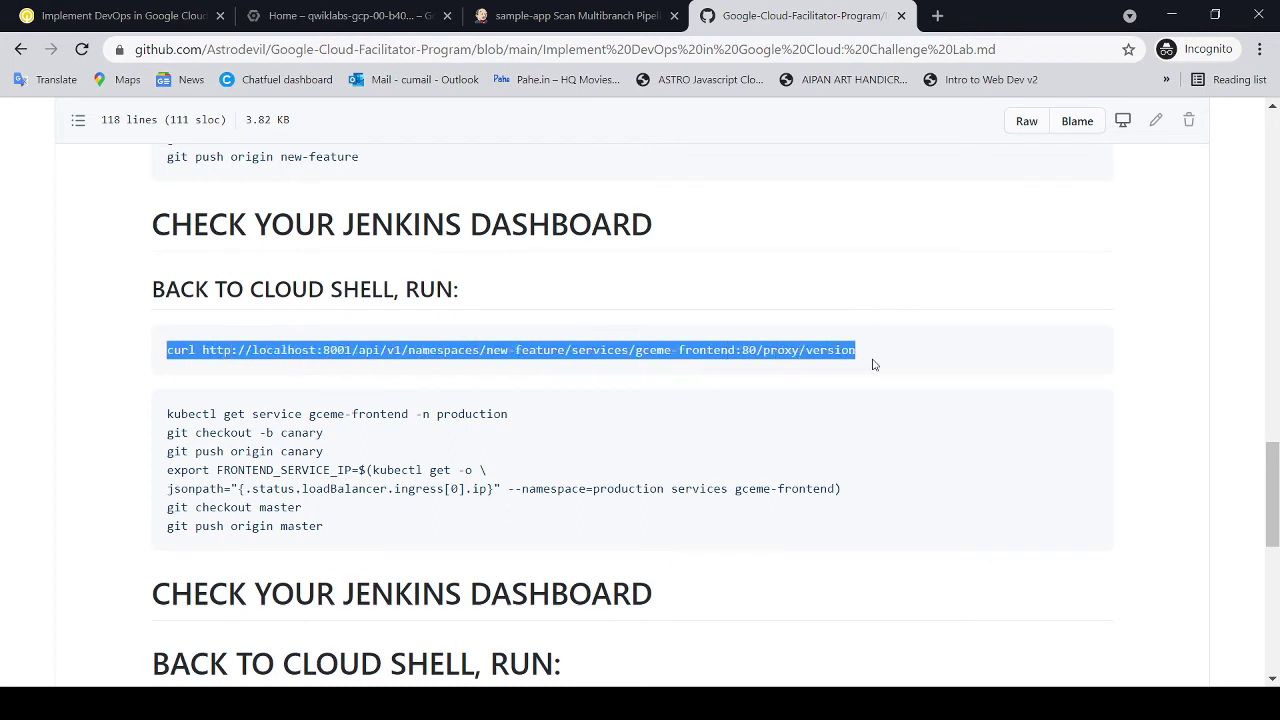
pyautogui.click(399, 18)
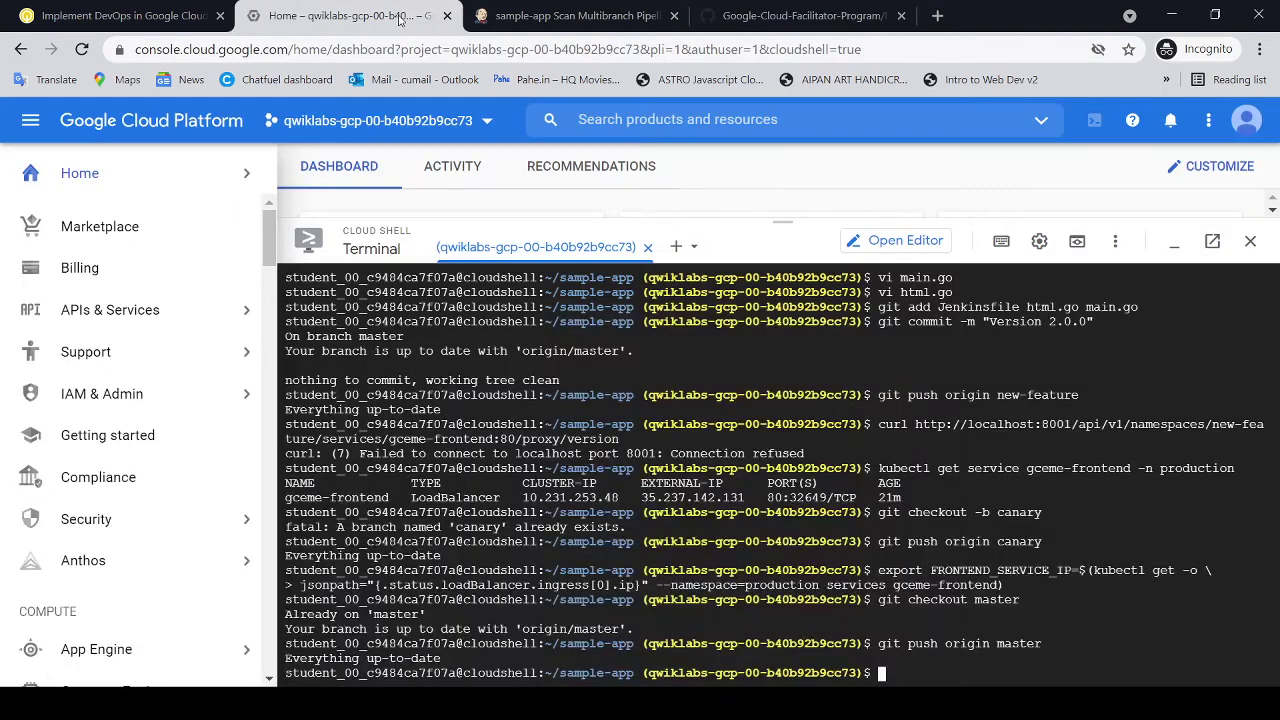
pyautogui.hotkey('ctrl', 'v')
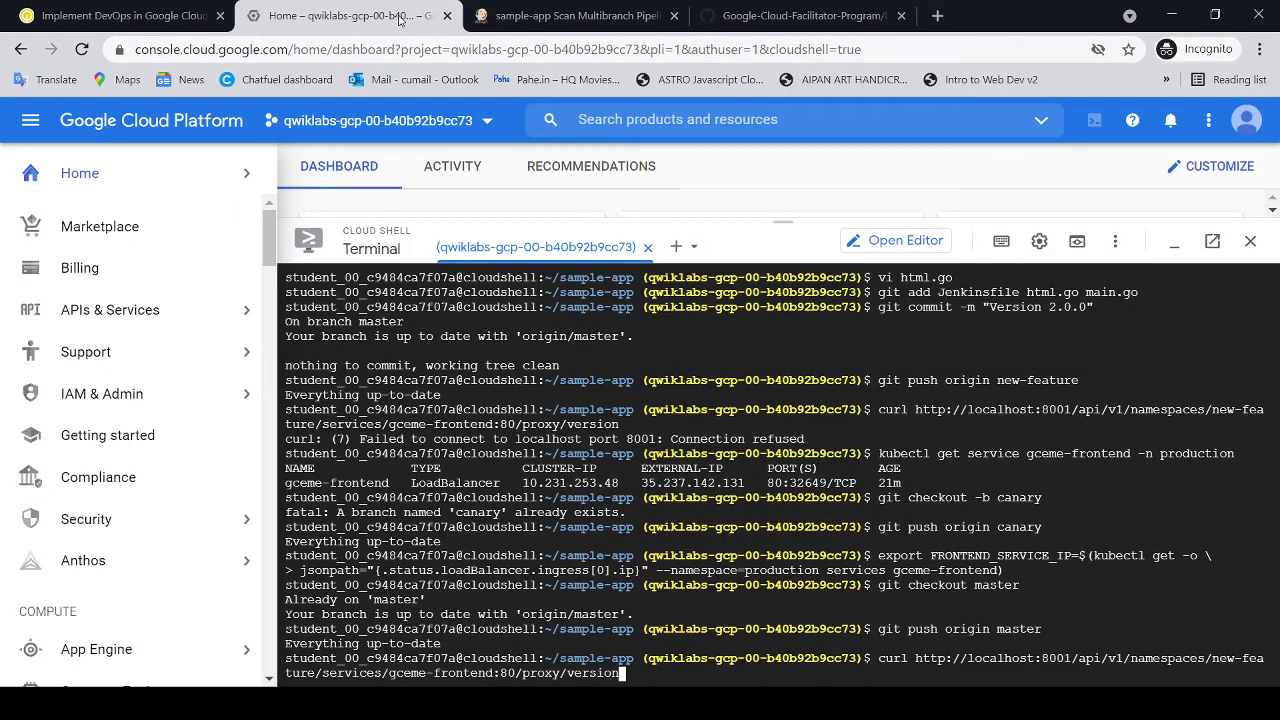
pyautogui.press('Return')
pyautogui.click(575, 16)
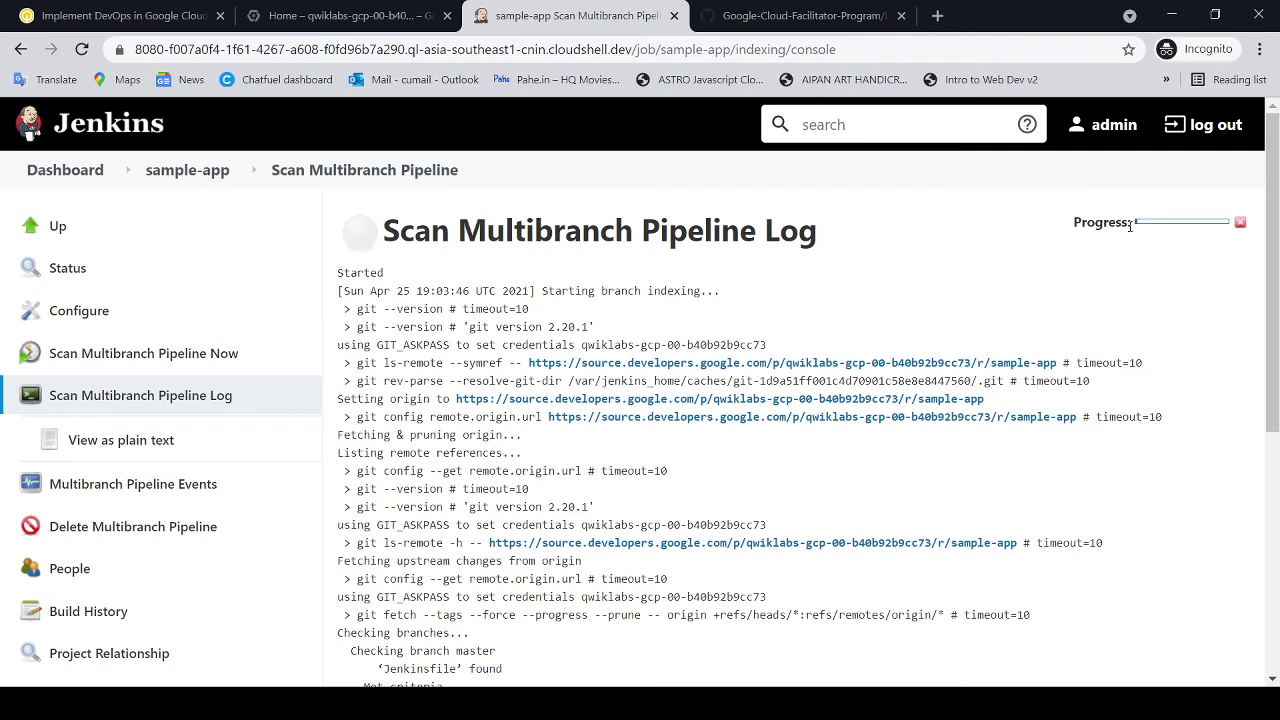
# Step: Check the lab progress on Qwiklabs for the development pipeline, canary pipeline and canary-to-production merge checkpoints, dismissing any alerts
pyautogui.click(120, 16)
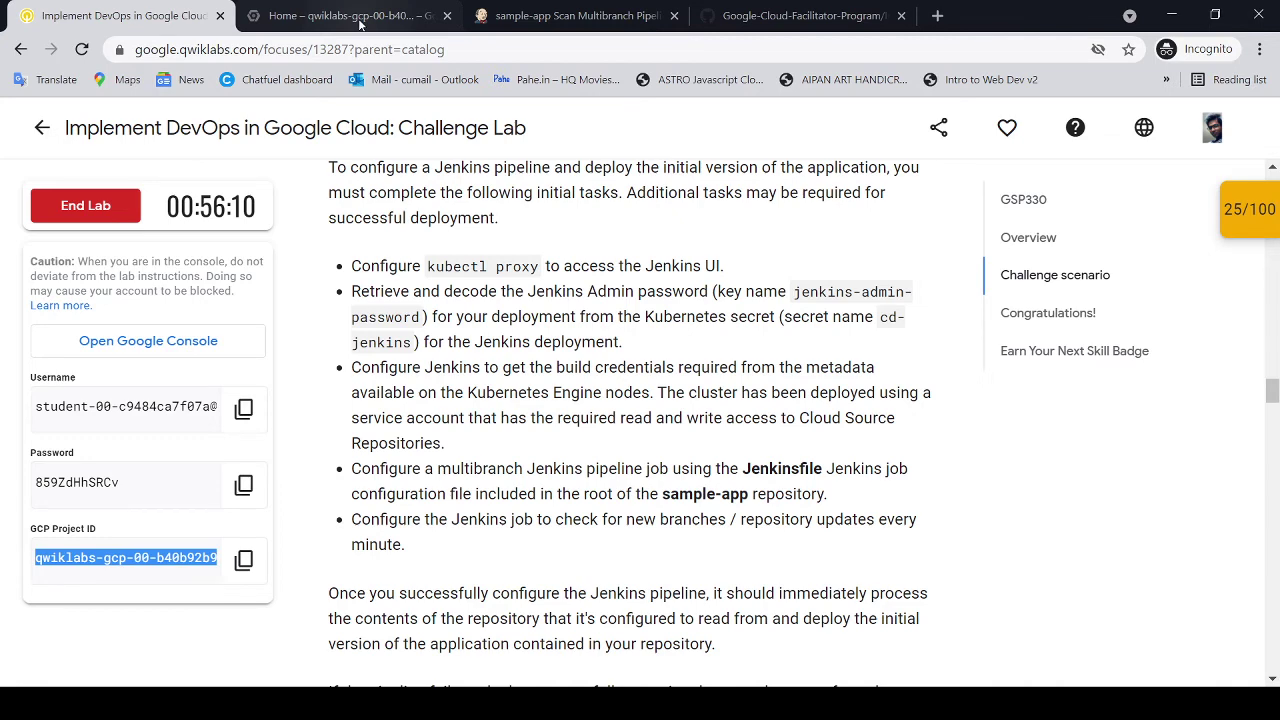
pyautogui.click(1245, 220)
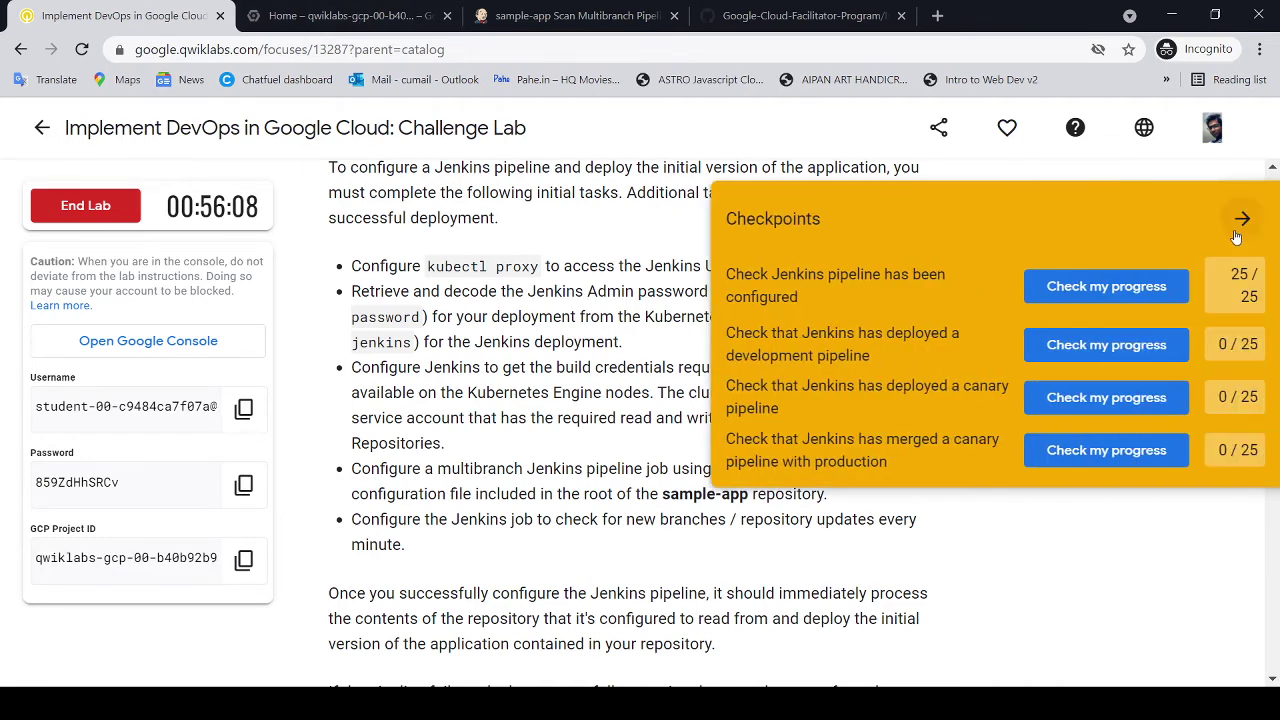
pyautogui.click(1104, 345)
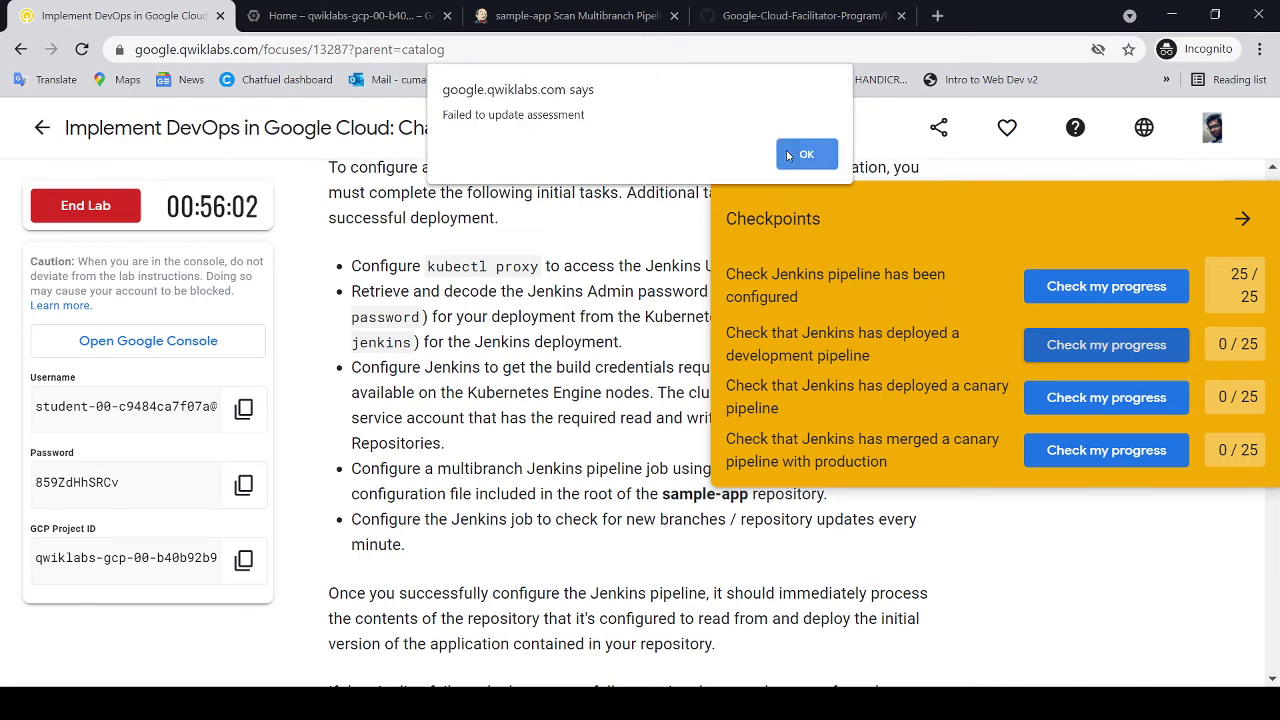
pyautogui.click(788, 155)
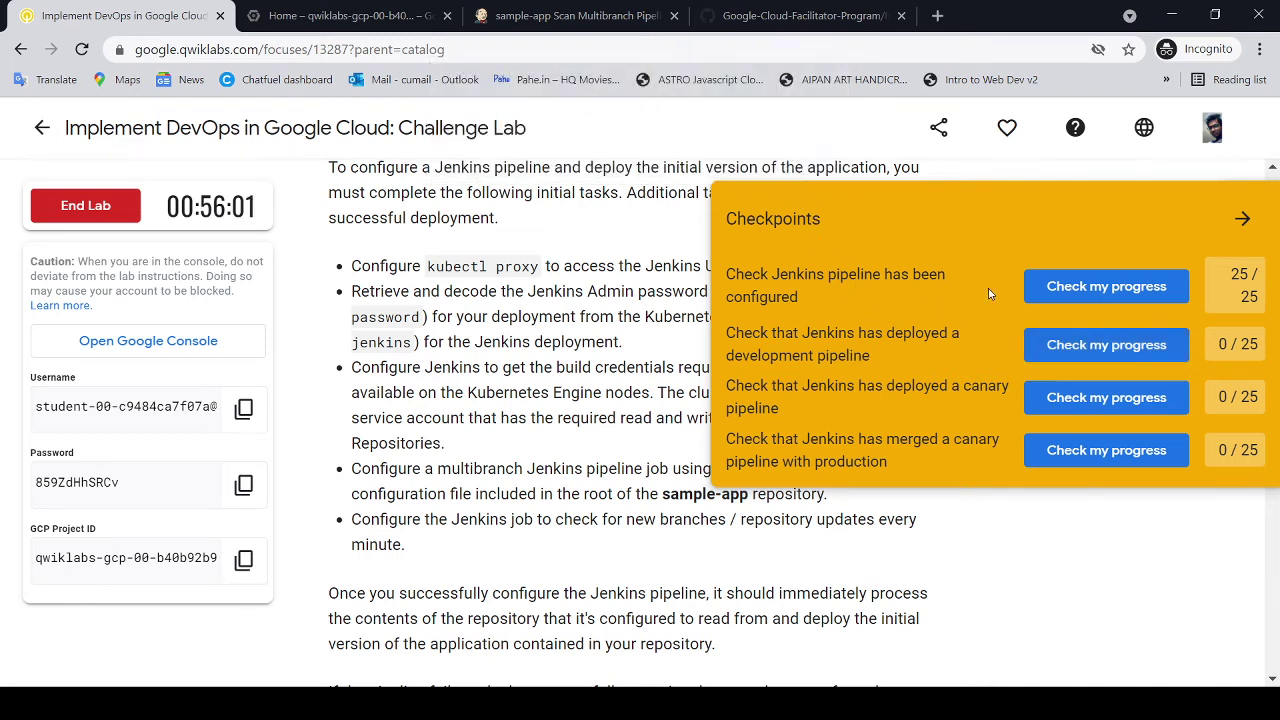
pyautogui.click(1153, 397)
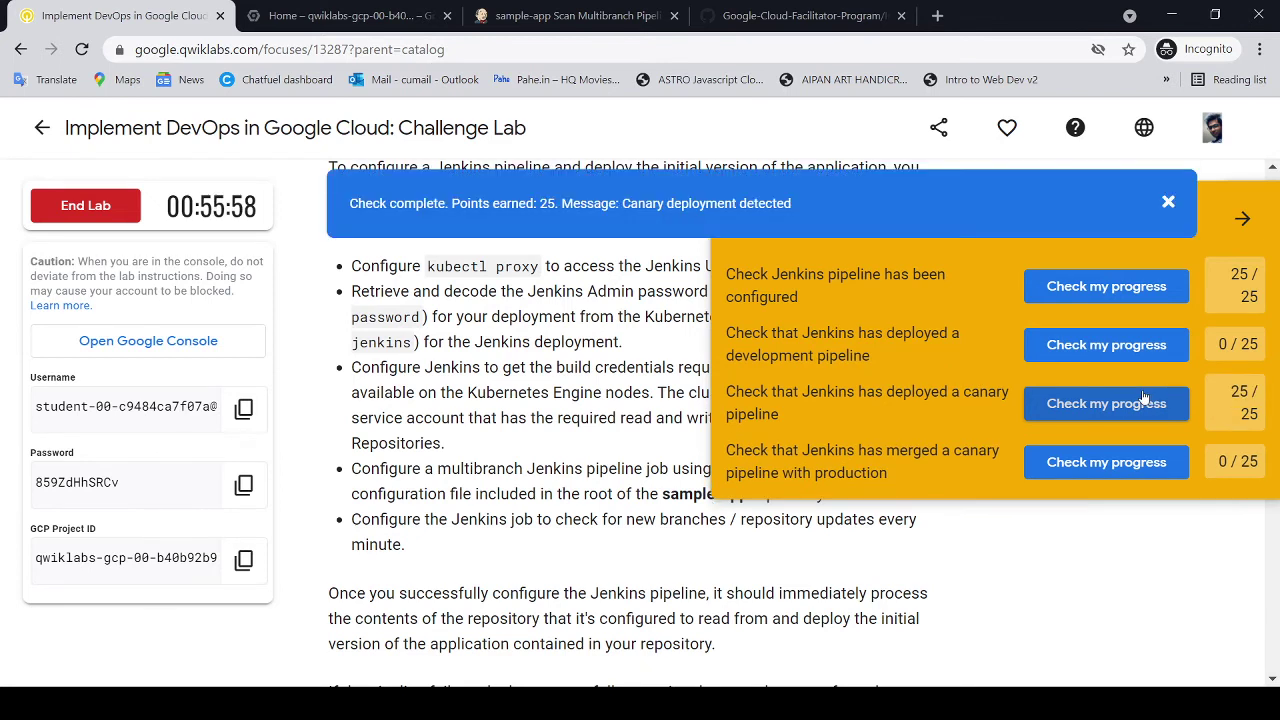
pyautogui.click(1150, 470)
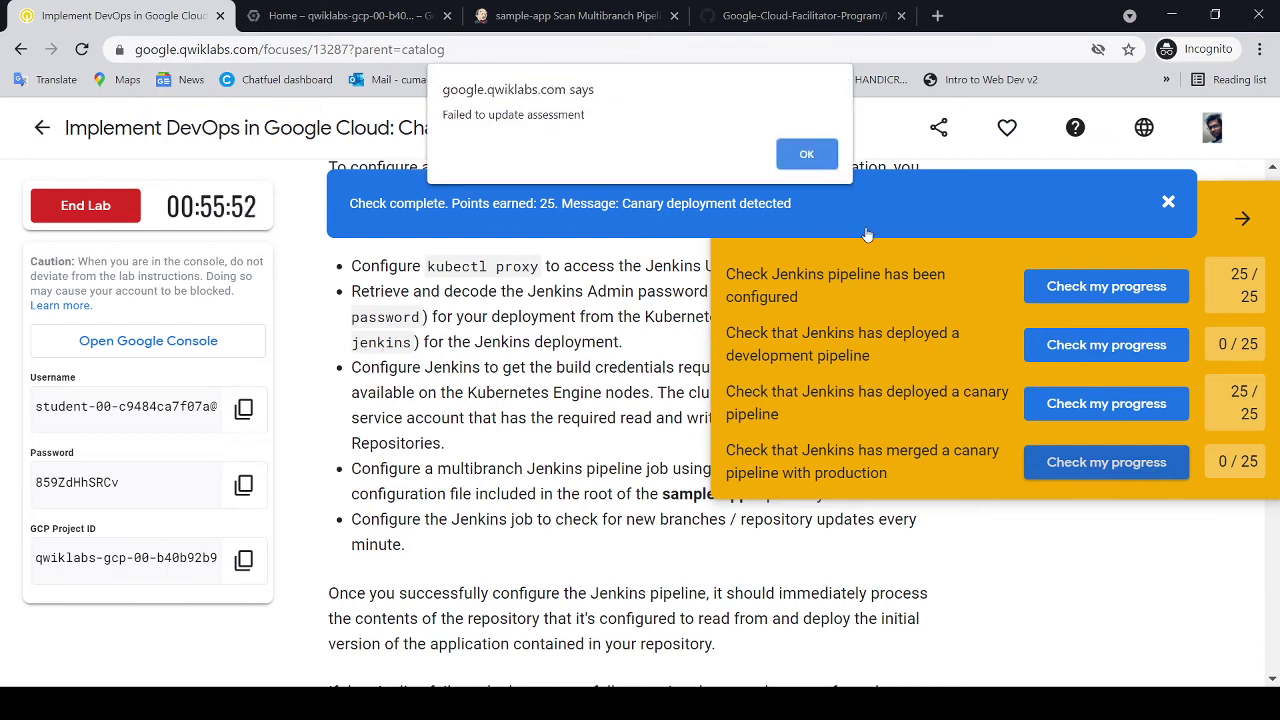
pyautogui.click(818, 158)
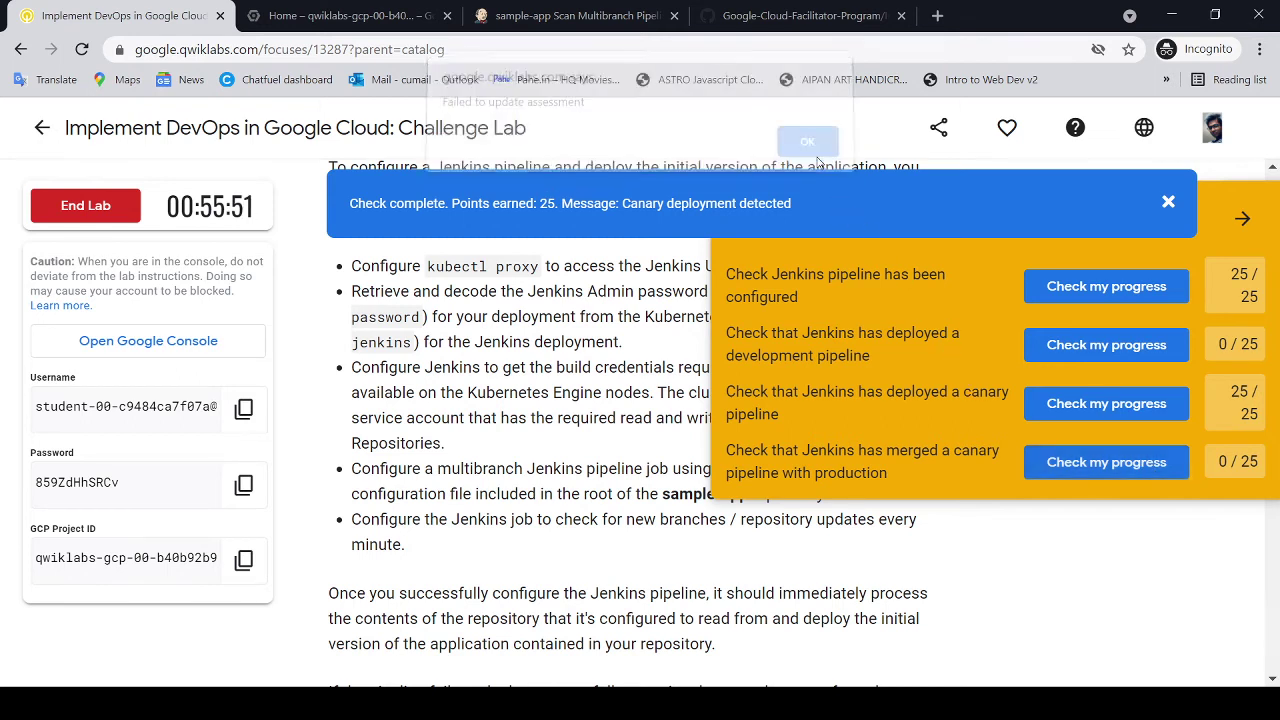
# Step: Collapse the Qwiklabs checkpoint list and review the curl output in Cloud Shell, the Jenkins scan log, the GitHub notes and the lab timer
pyautogui.click(1246, 222)
pyautogui.click(1240, 212)
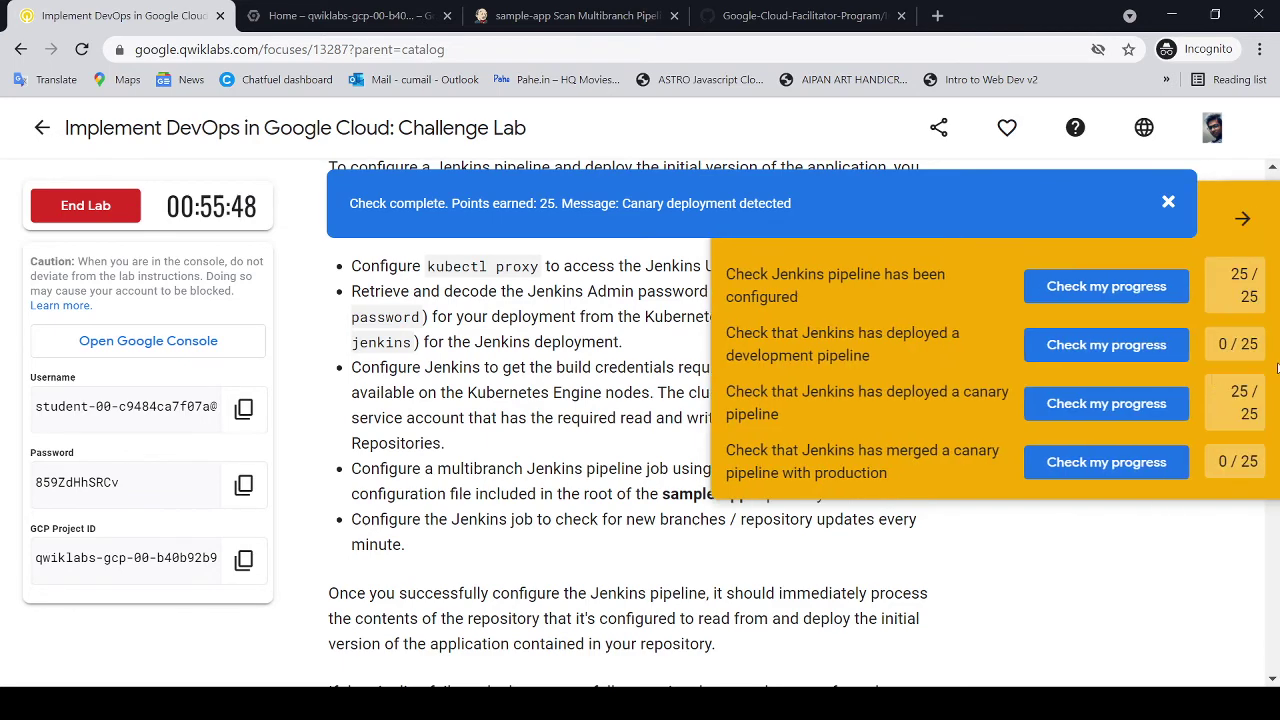
pyautogui.click(1242, 218)
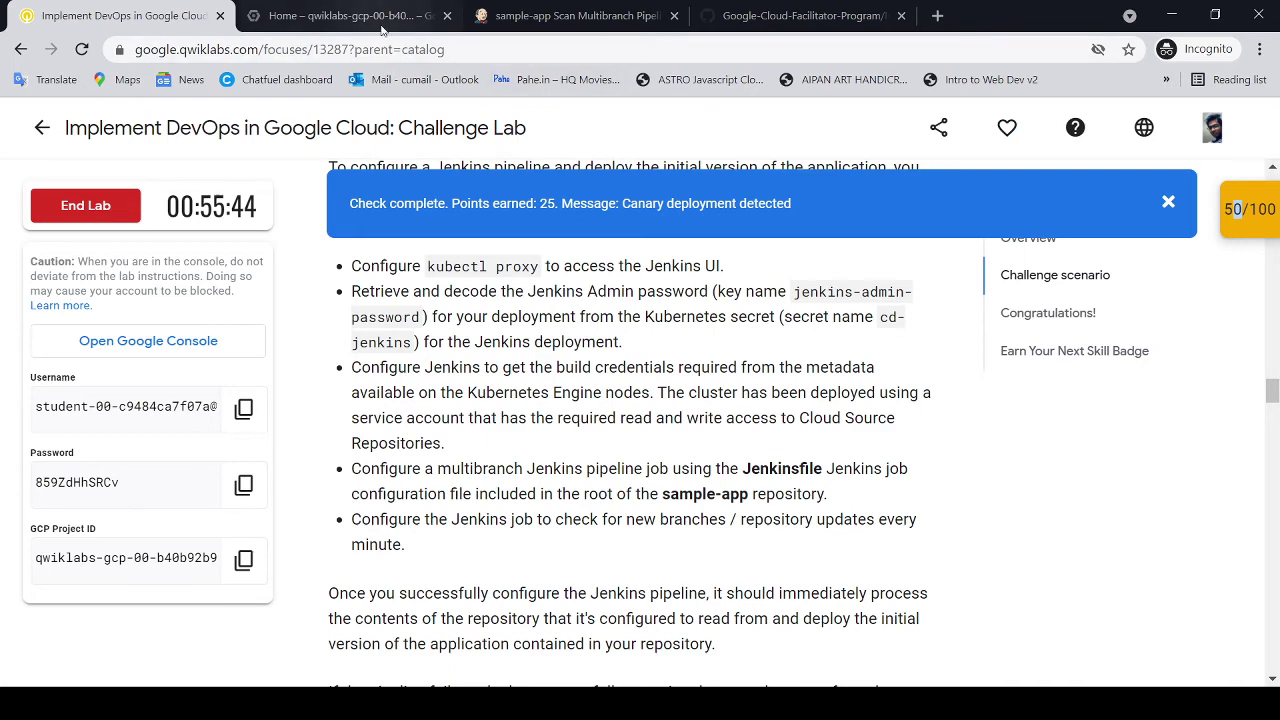
pyautogui.click(350, 16)
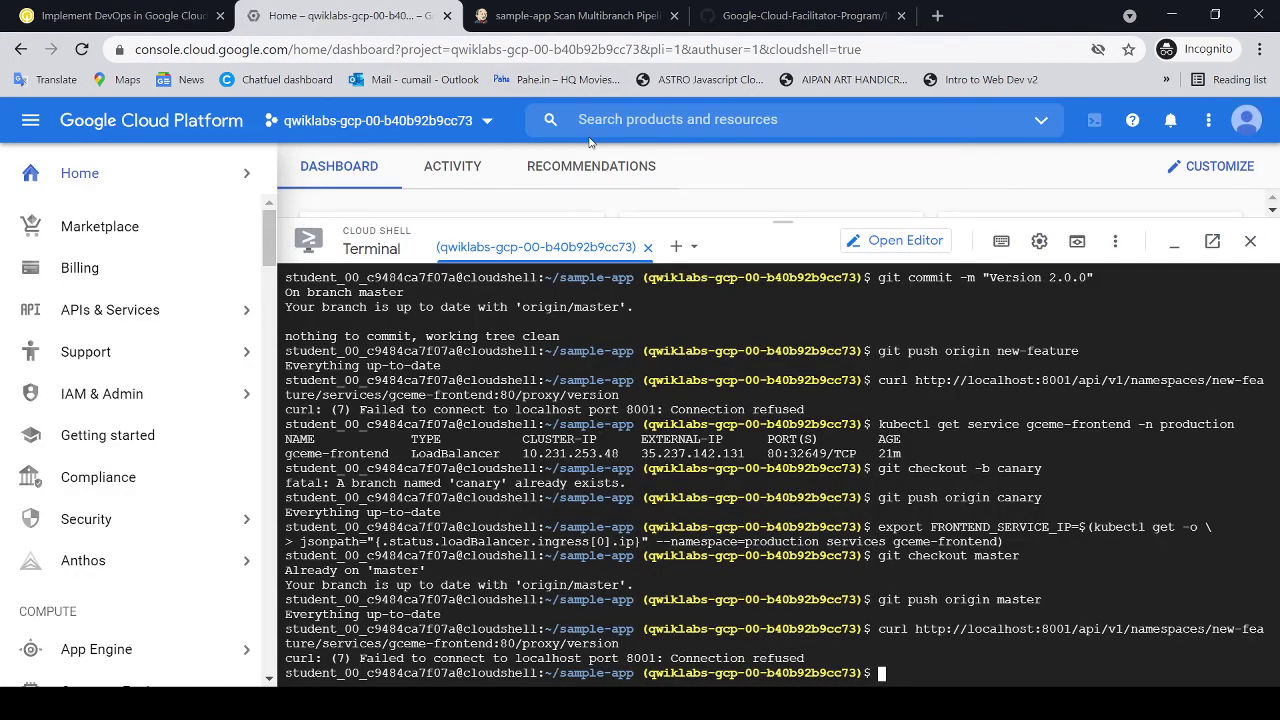
pyautogui.click(610, 20)
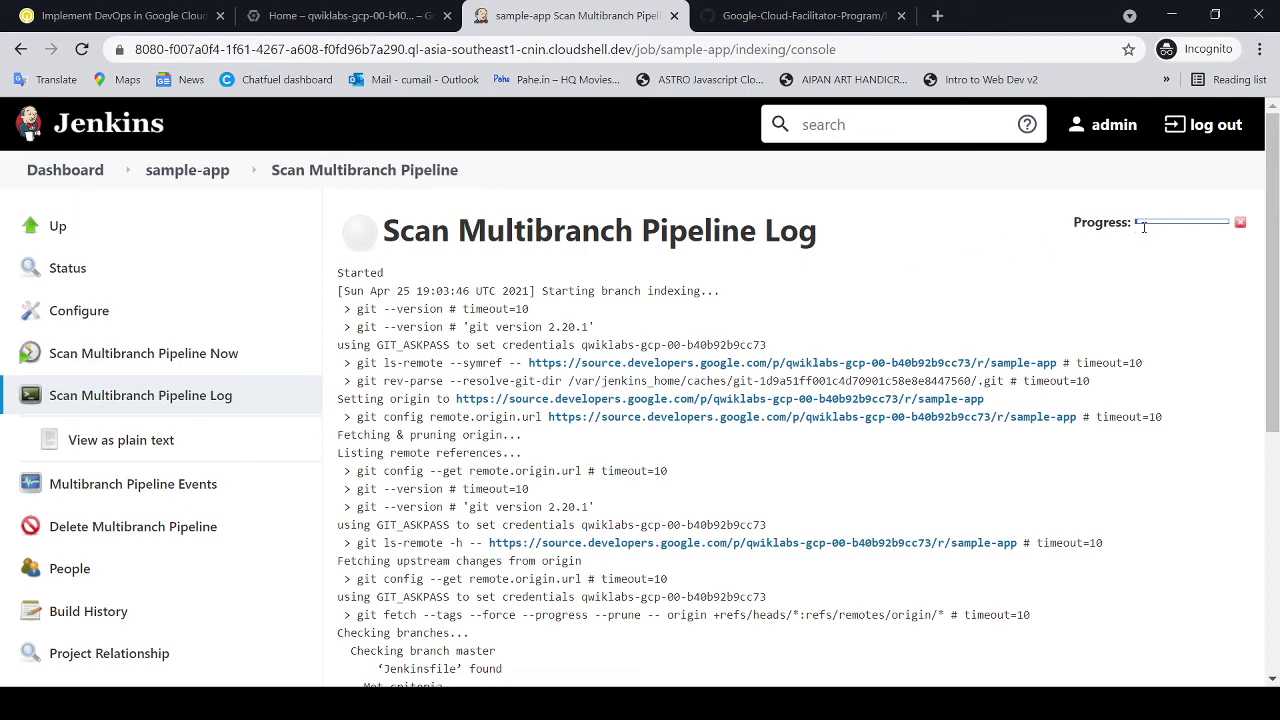
pyautogui.click(792, 20)
pyautogui.click(895, 347)
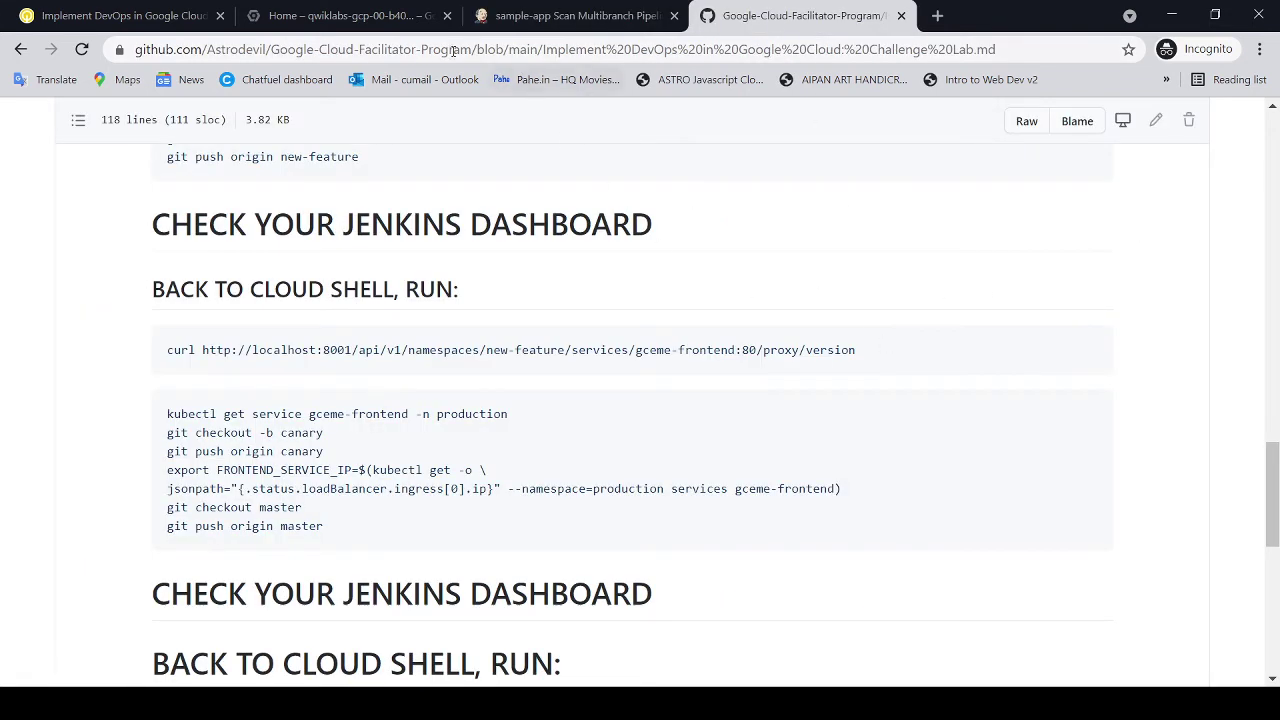
pyautogui.click(378, 20)
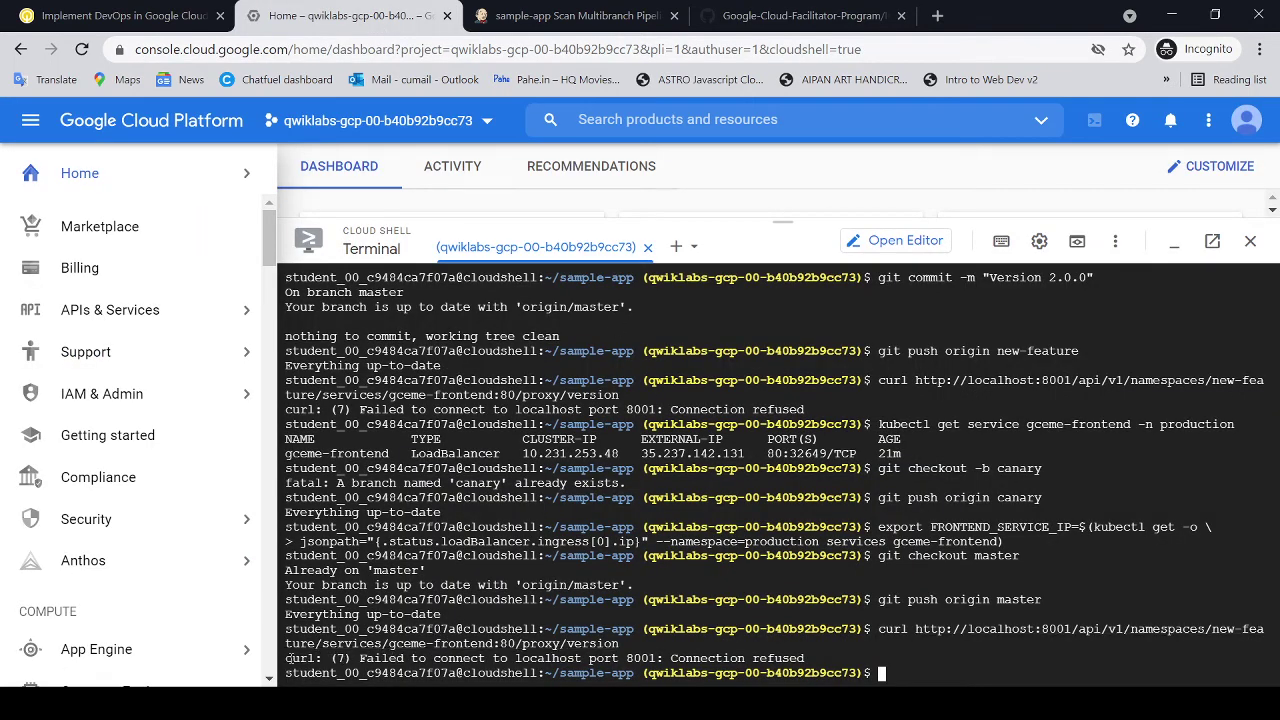
pyautogui.moveTo(288, 658); pyautogui.dragTo(809, 644)
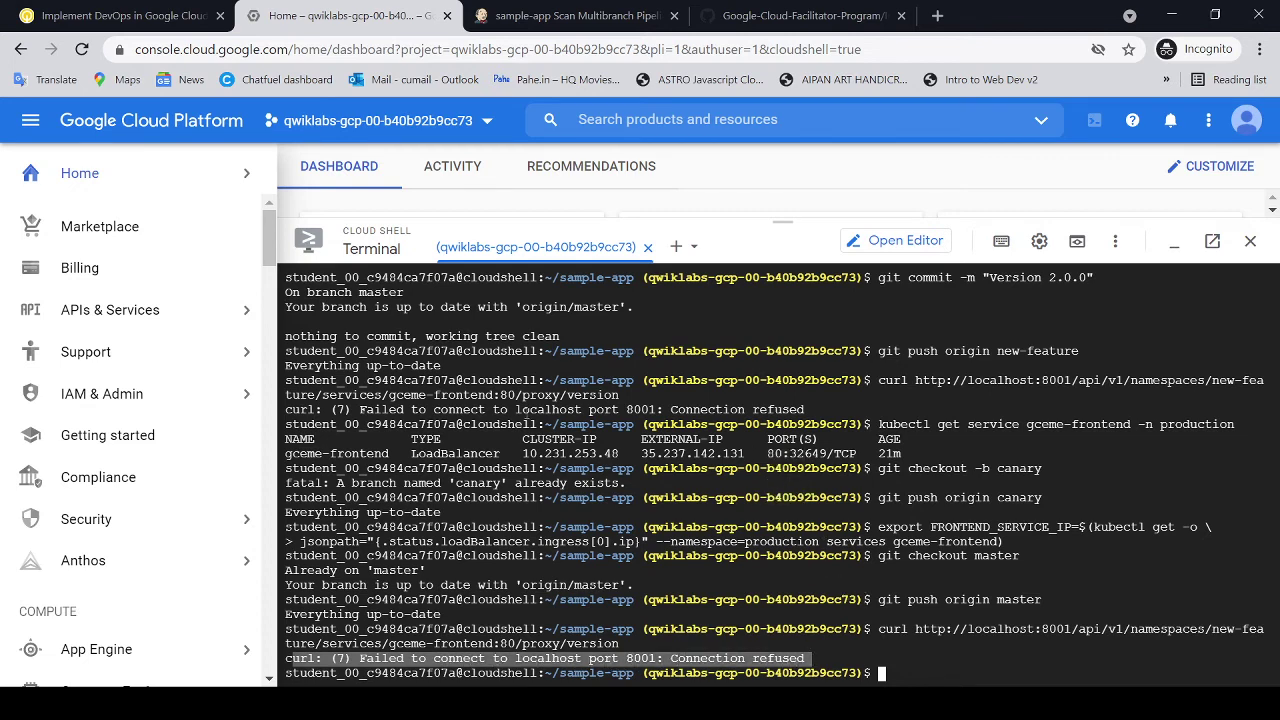
pyautogui.click(159, 15)
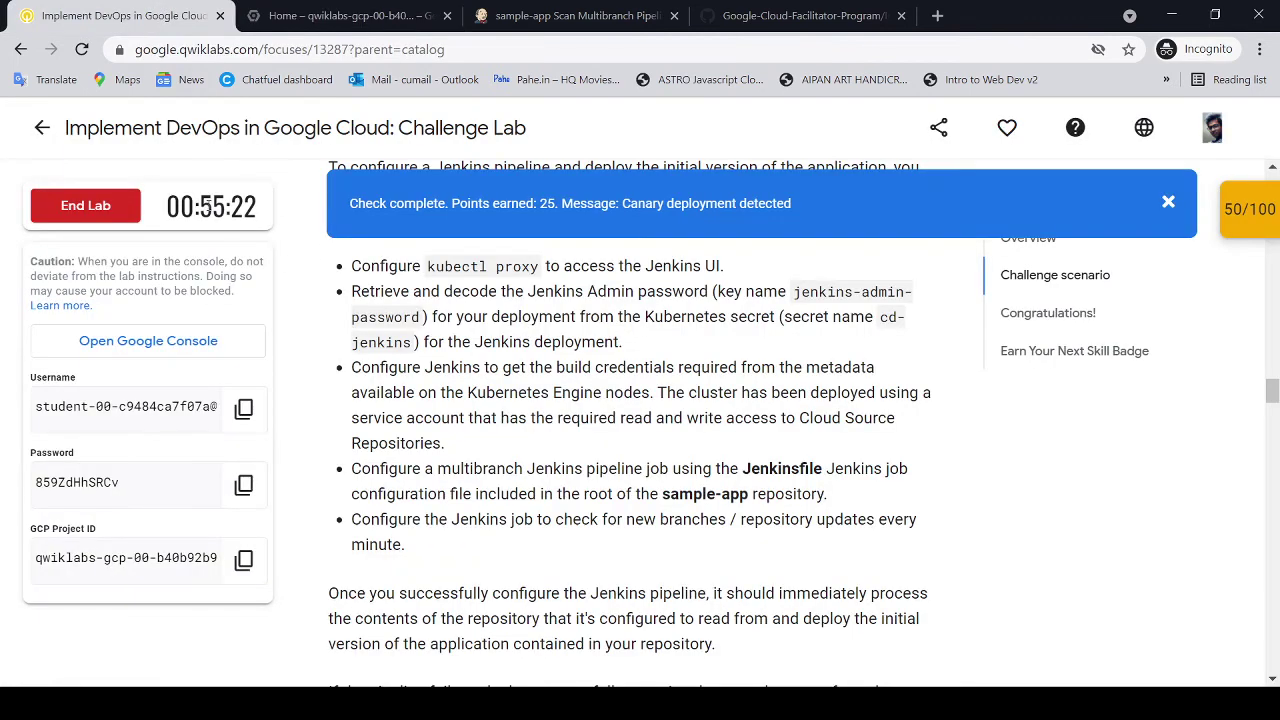
pyautogui.moveTo(198, 206); pyautogui.dragTo(262, 218)
pyautogui.click(366, 16)
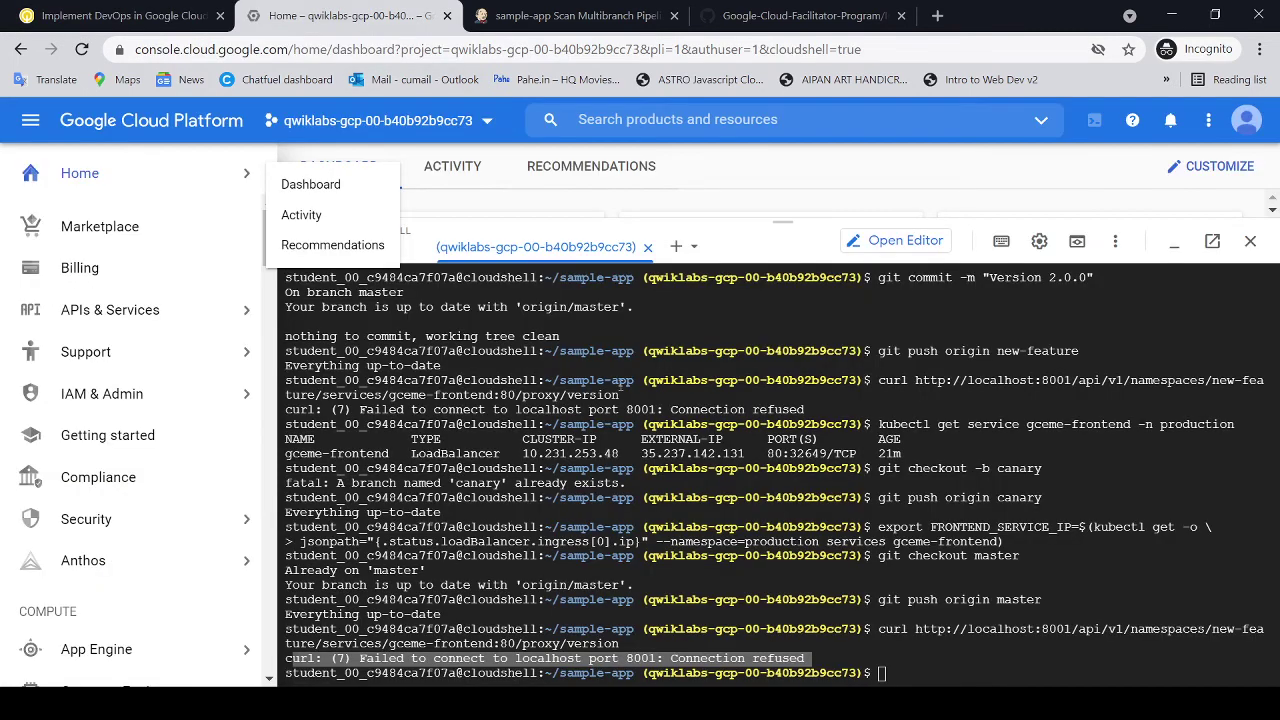
pyautogui.click(908, 671)
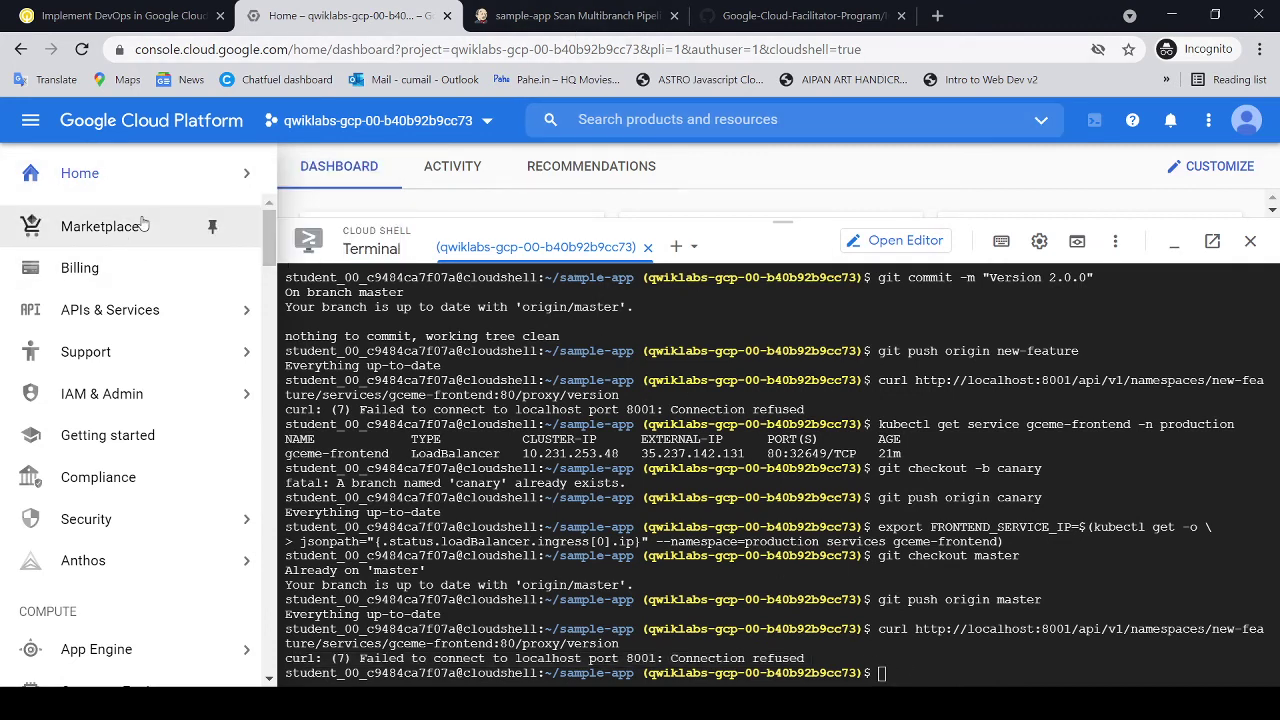
# Step: Run the notes' curl request to the new-feature gceme-frontend proxy/version URL once more in Cloud Shell
pyautogui.click(770, 16)
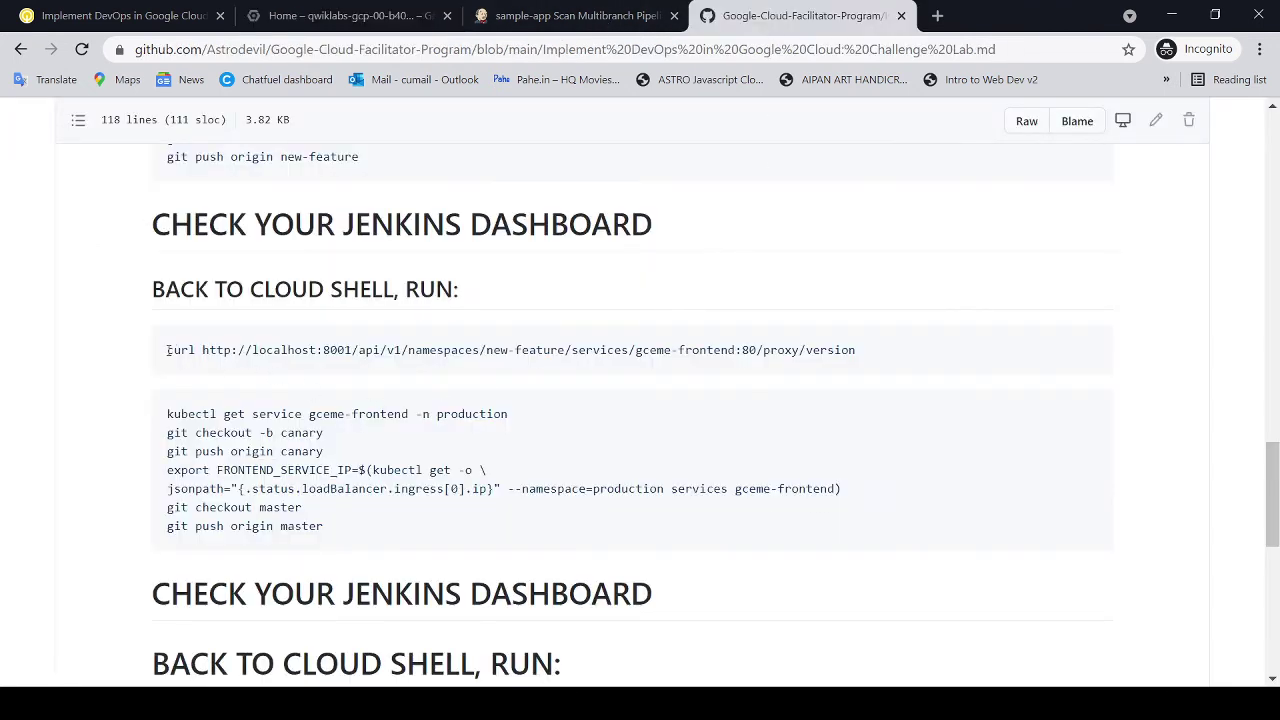
pyautogui.moveTo(167, 350); pyautogui.dragTo(834, 357)
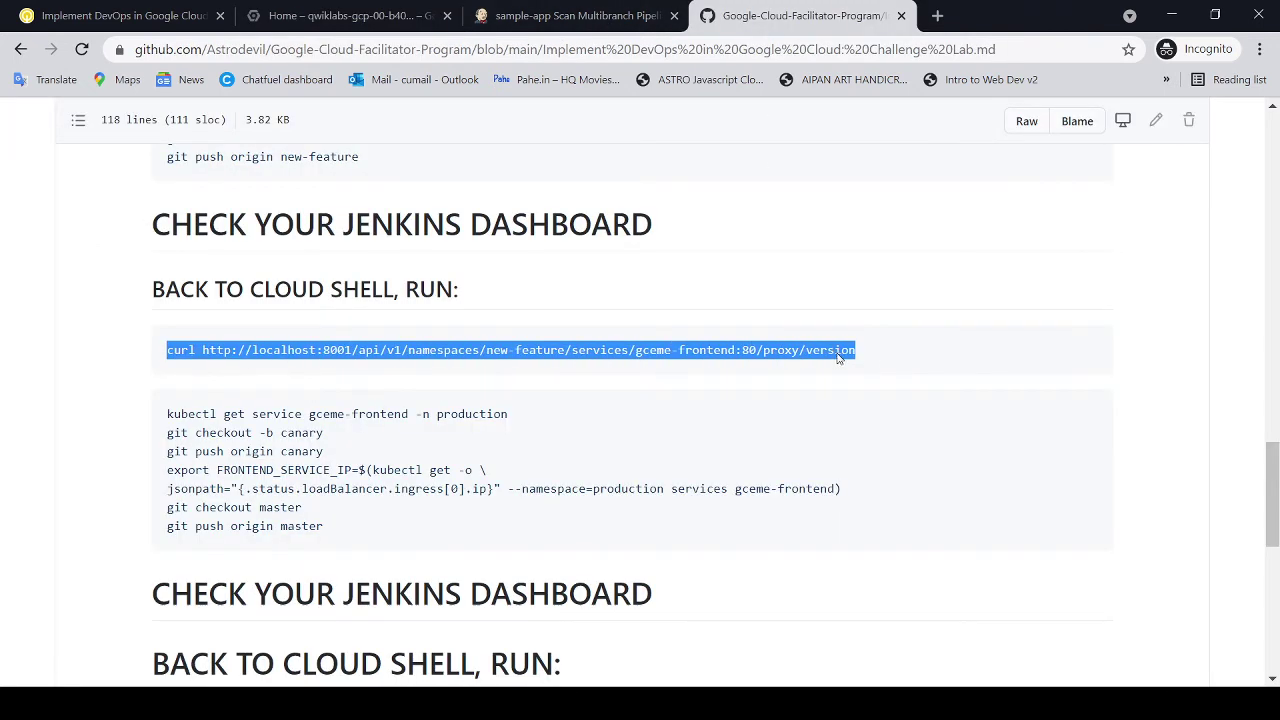
pyautogui.click(585, 20)
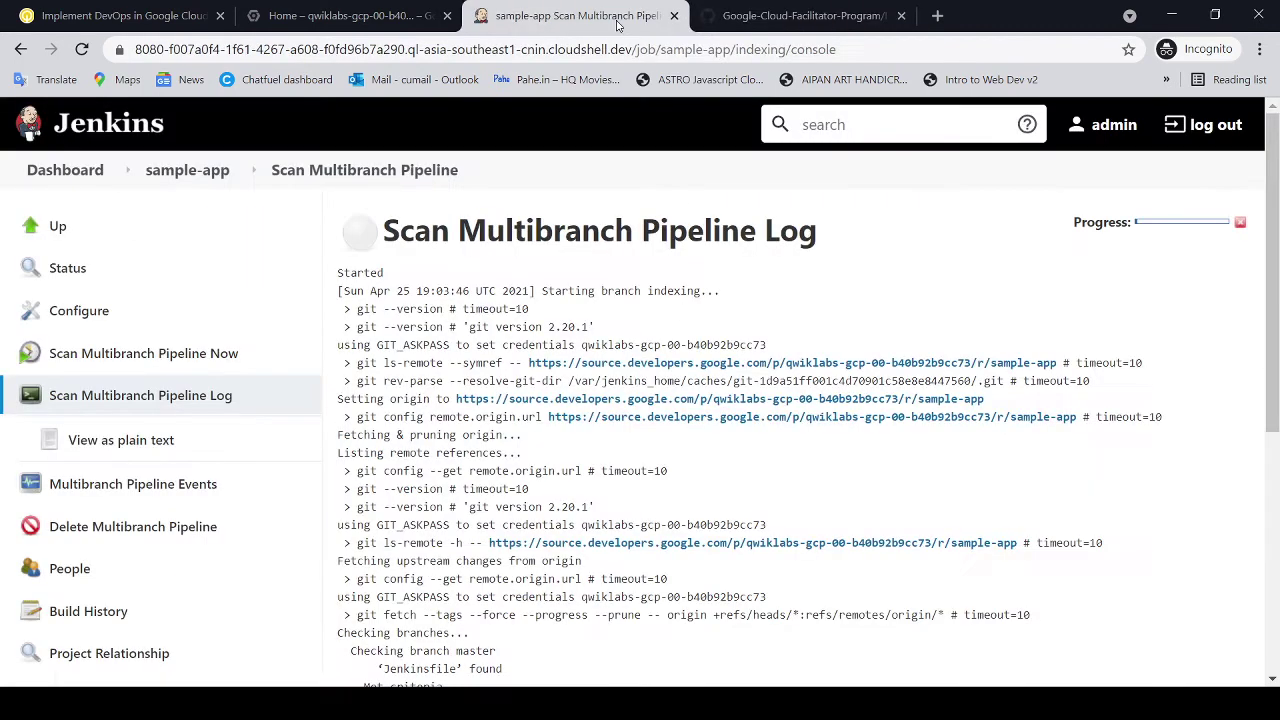
pyautogui.click(373, 12)
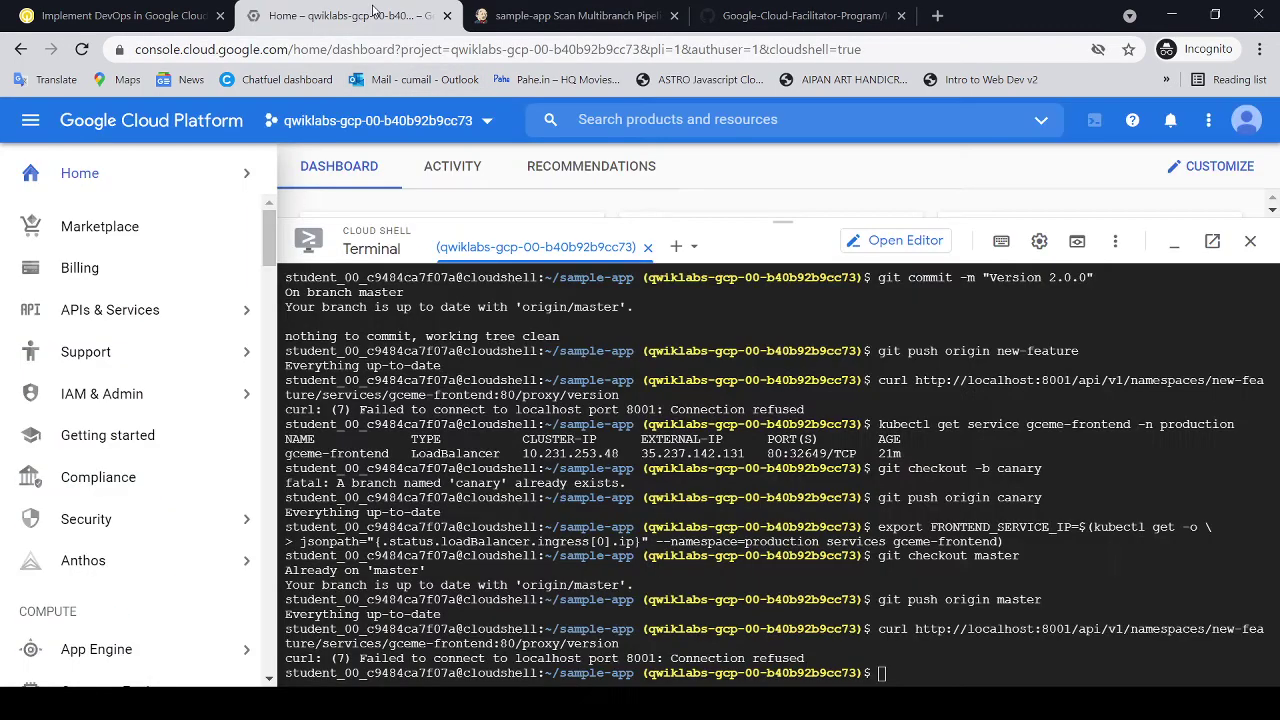
pyautogui.click(900, 671)
pyautogui.press('Up')
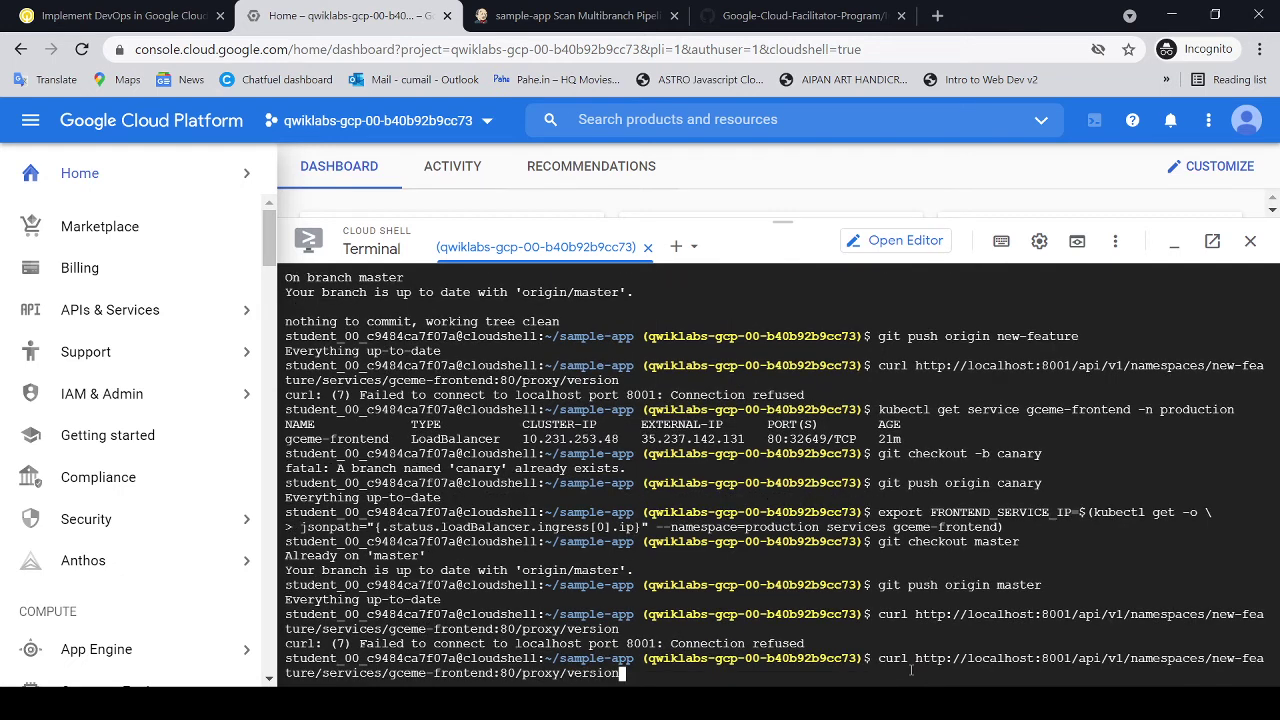
pyautogui.press('Return')
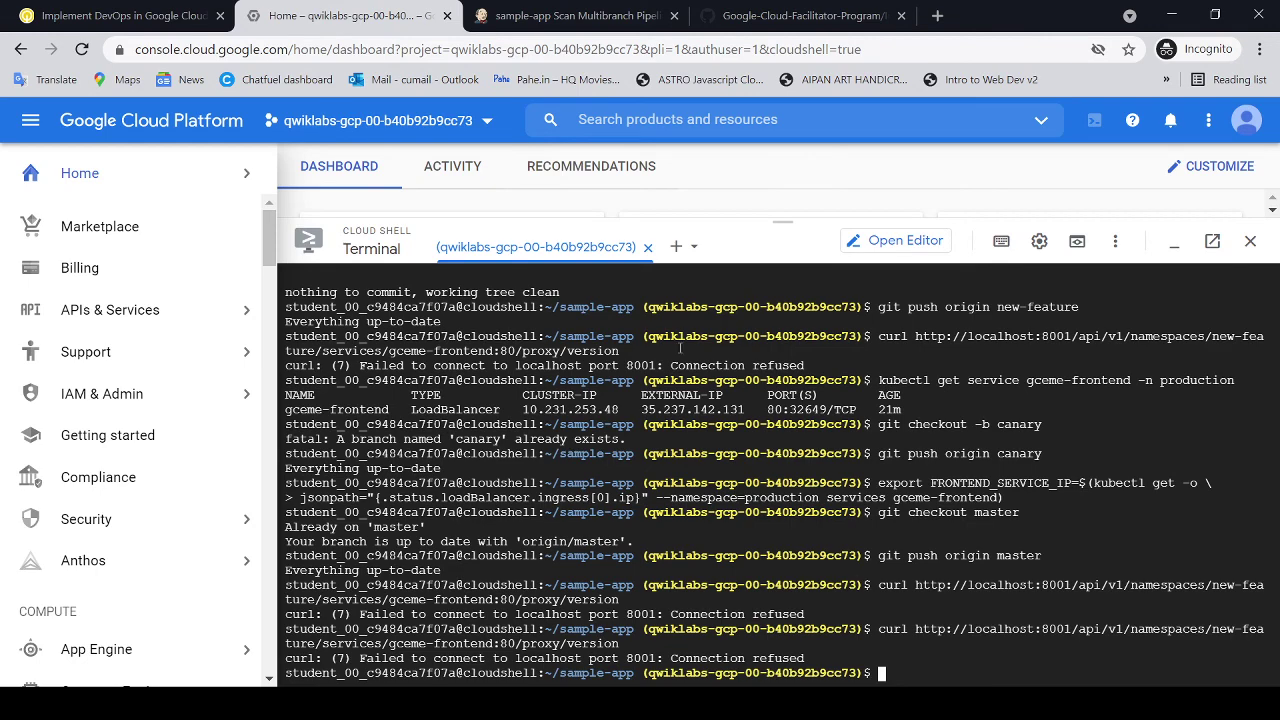
# Step: Examine the branch checks and progress in the Jenkins Scan Multibranch Pipeline Log, and the latest curl responses in Cloud Shell
pyautogui.click(567, 17)
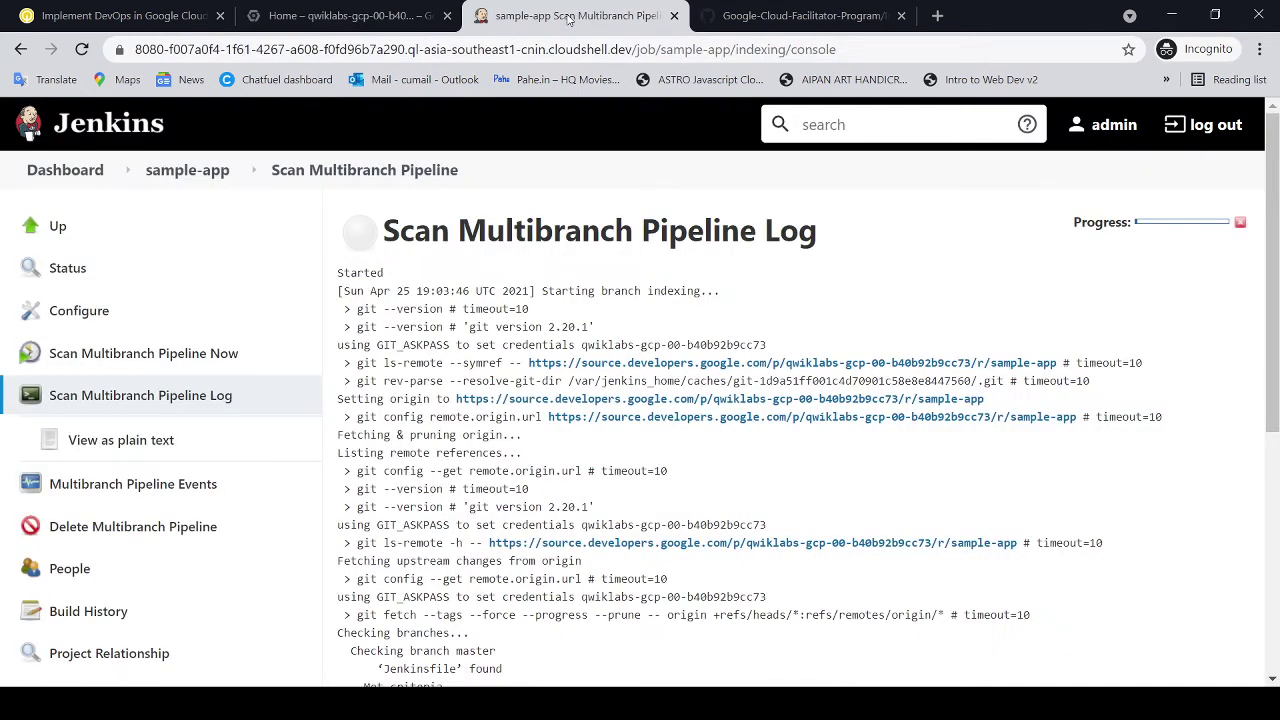
pyautogui.scroll(-5, 906, 372)
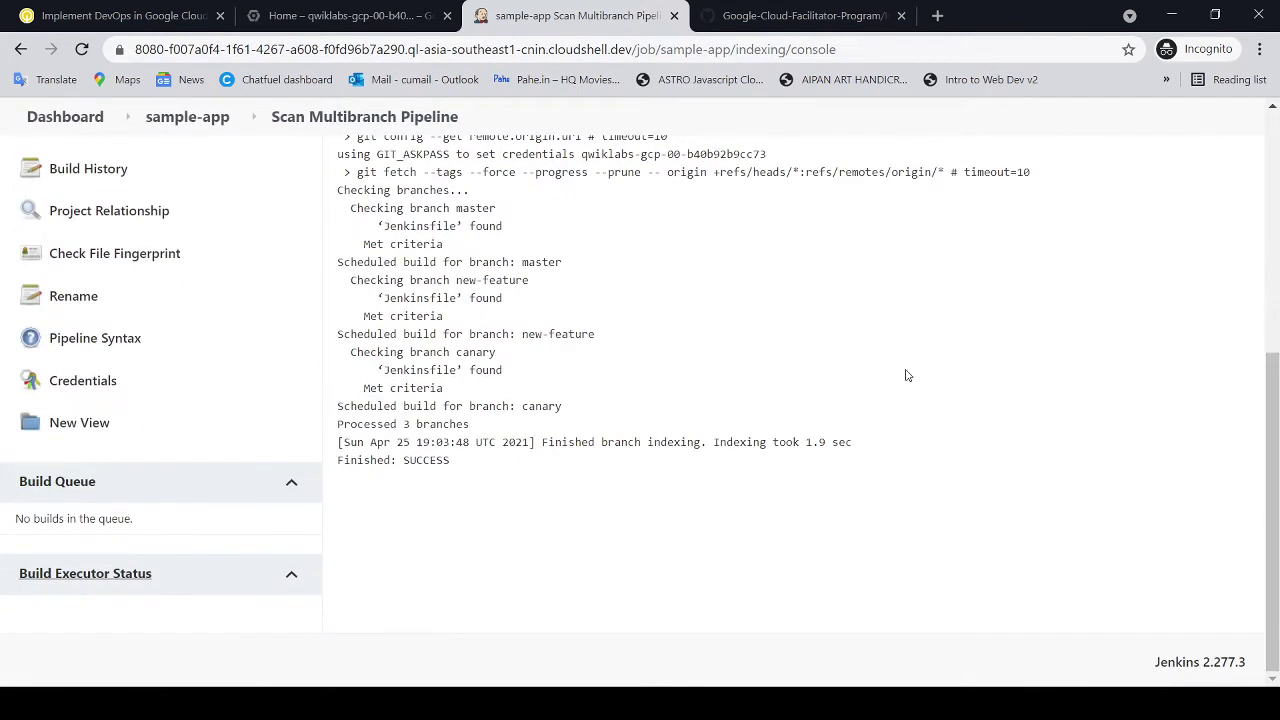
pyautogui.scroll(4, 906, 375)
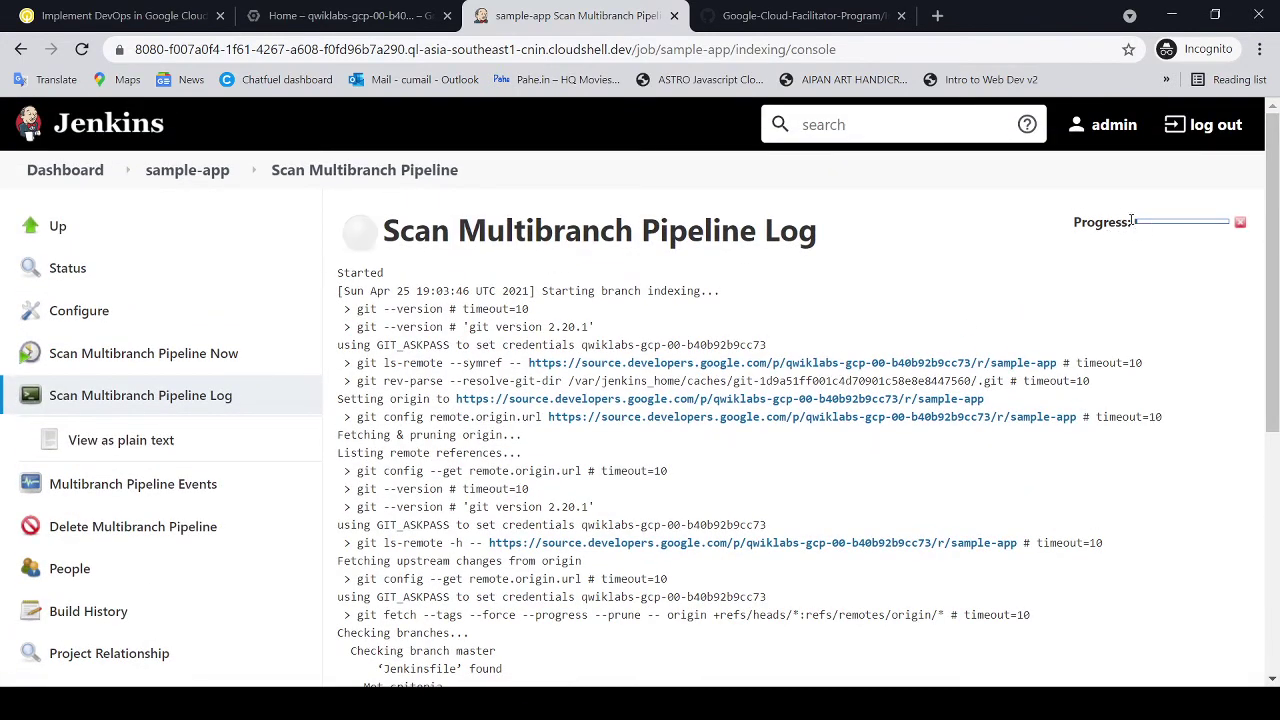
pyautogui.moveTo(1137, 228)
pyautogui.click(345, 16)
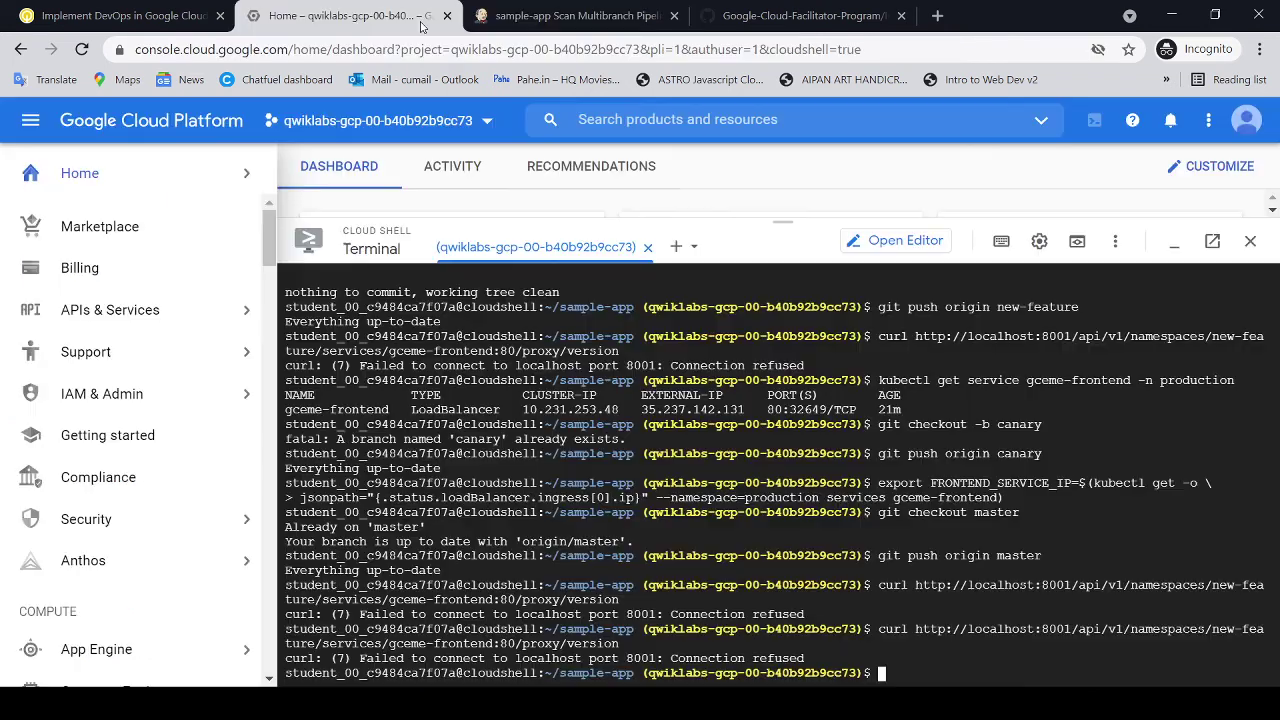
pyautogui.moveTo(822, 662); pyautogui.dragTo(358, 658)
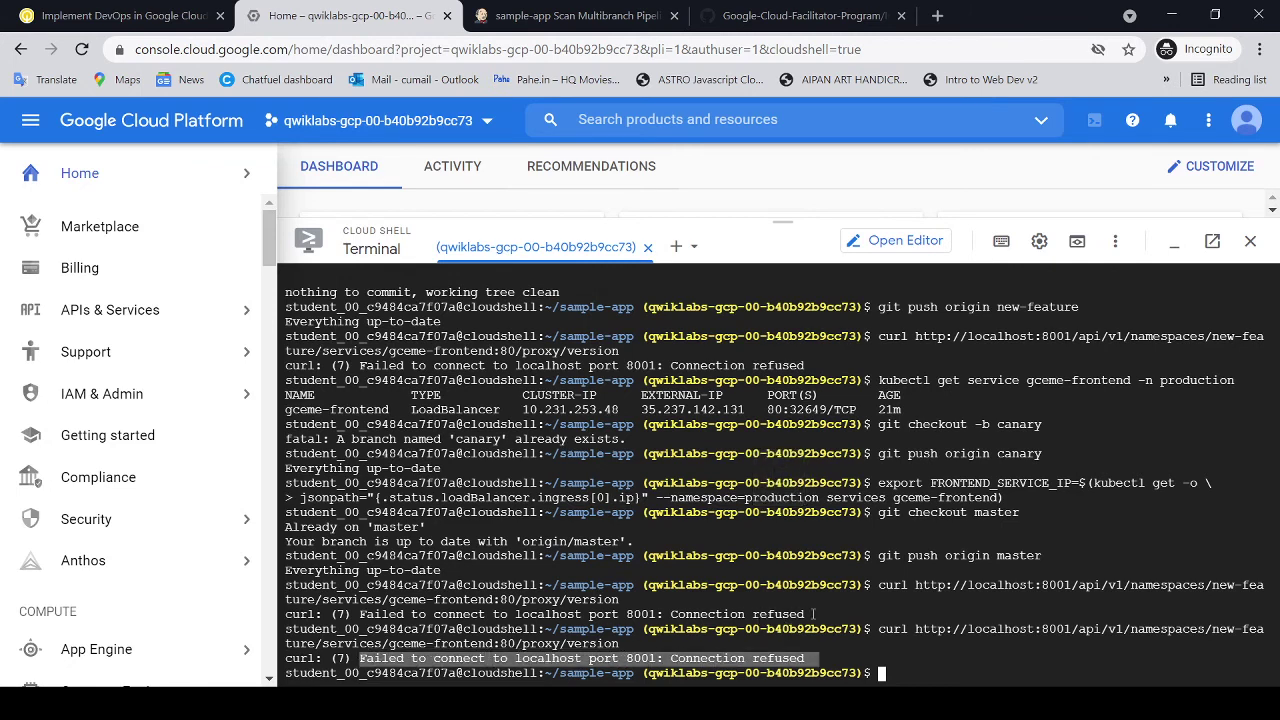
pyautogui.moveTo(815, 614); pyautogui.dragTo(433, 614)
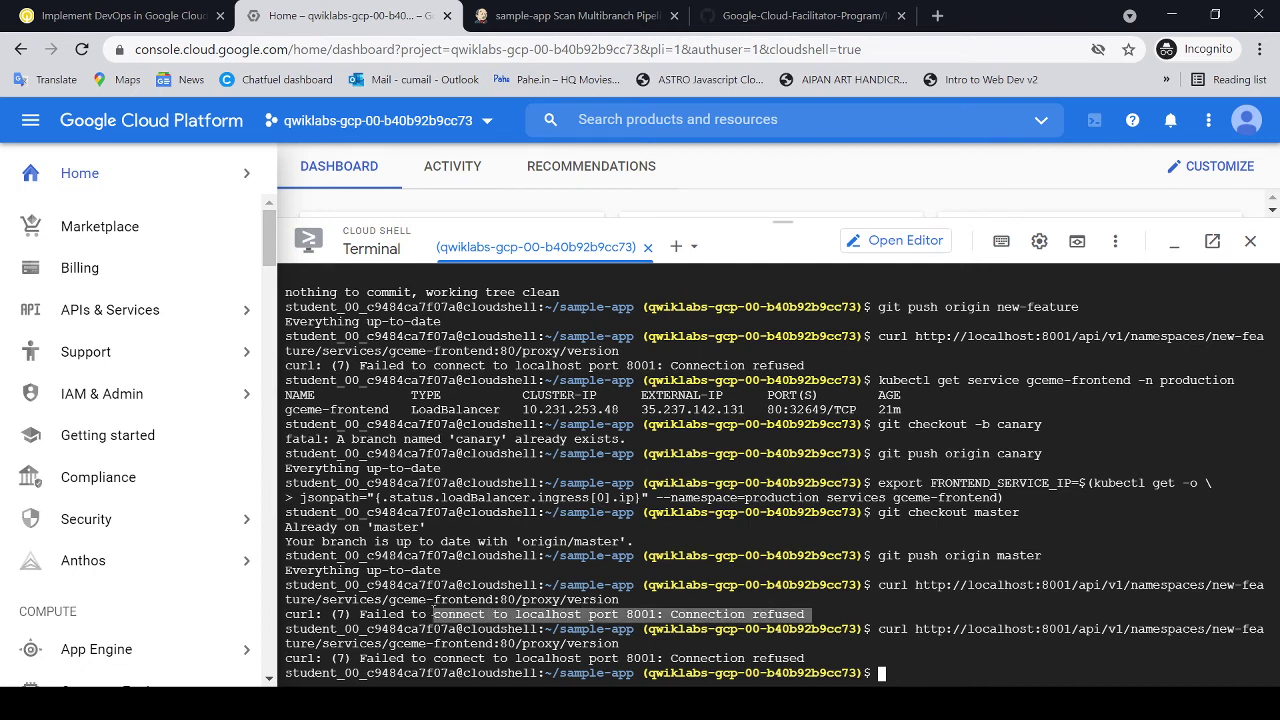
# Step: Review the lab timer and checkpoint scores on Qwiklabs, dismissing the canary deployment notification
pyautogui.click(190, 16)
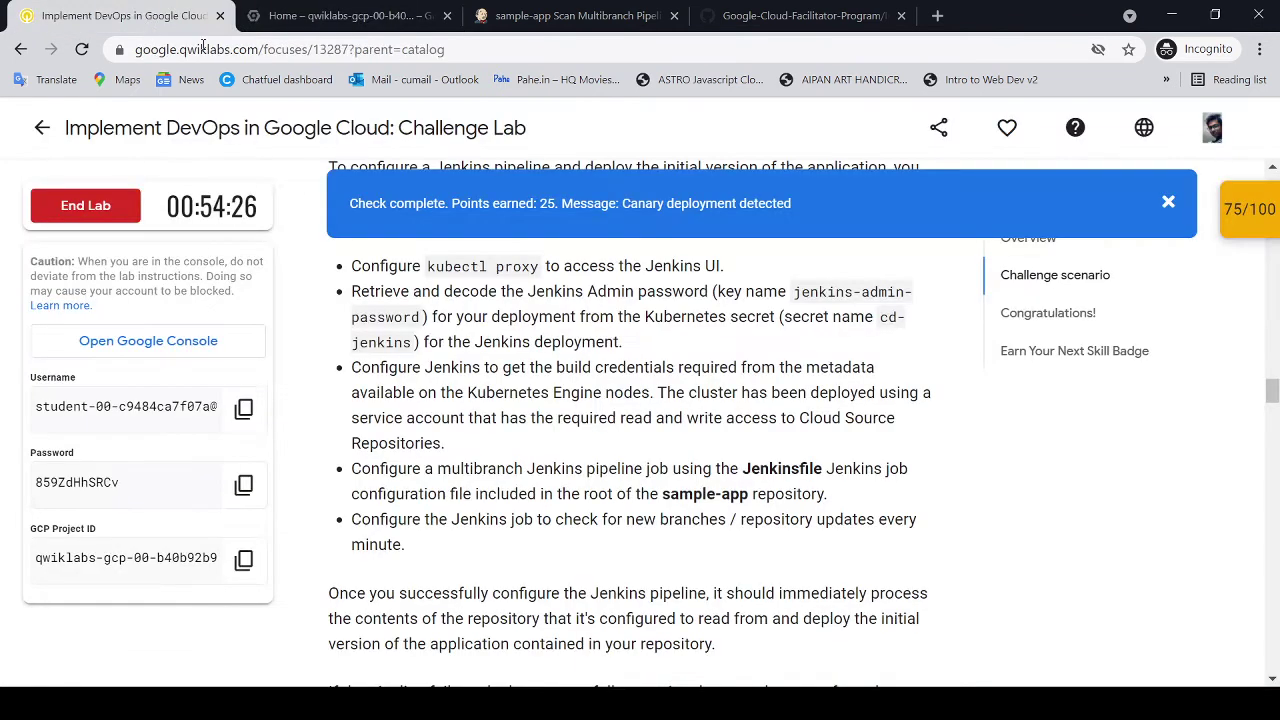
pyautogui.moveTo(186, 199); pyautogui.dragTo(259, 210)
pyautogui.click(1169, 203)
pyautogui.click(1245, 222)
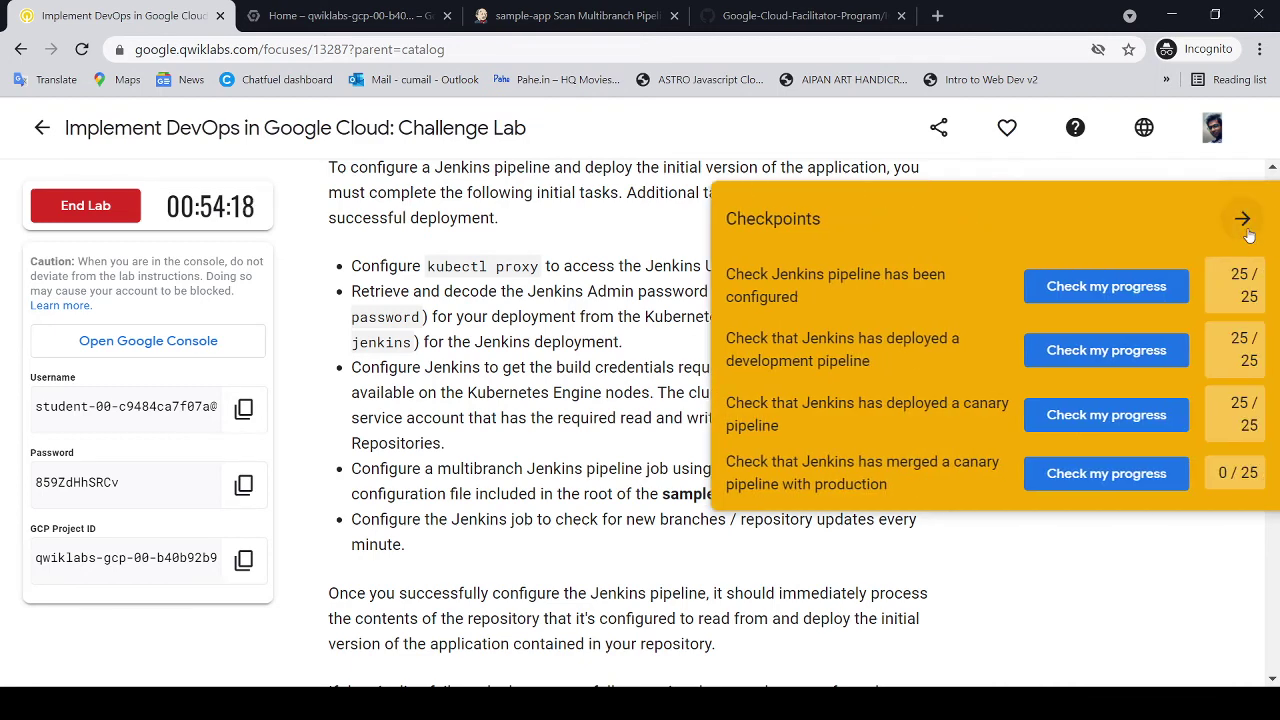
pyautogui.click(1245, 222)
# Step: Copy the commands from the curl version request through "git push origin master" from the GitHub notes and run them all again in Cloud Shell
pyautogui.click(566, 16)
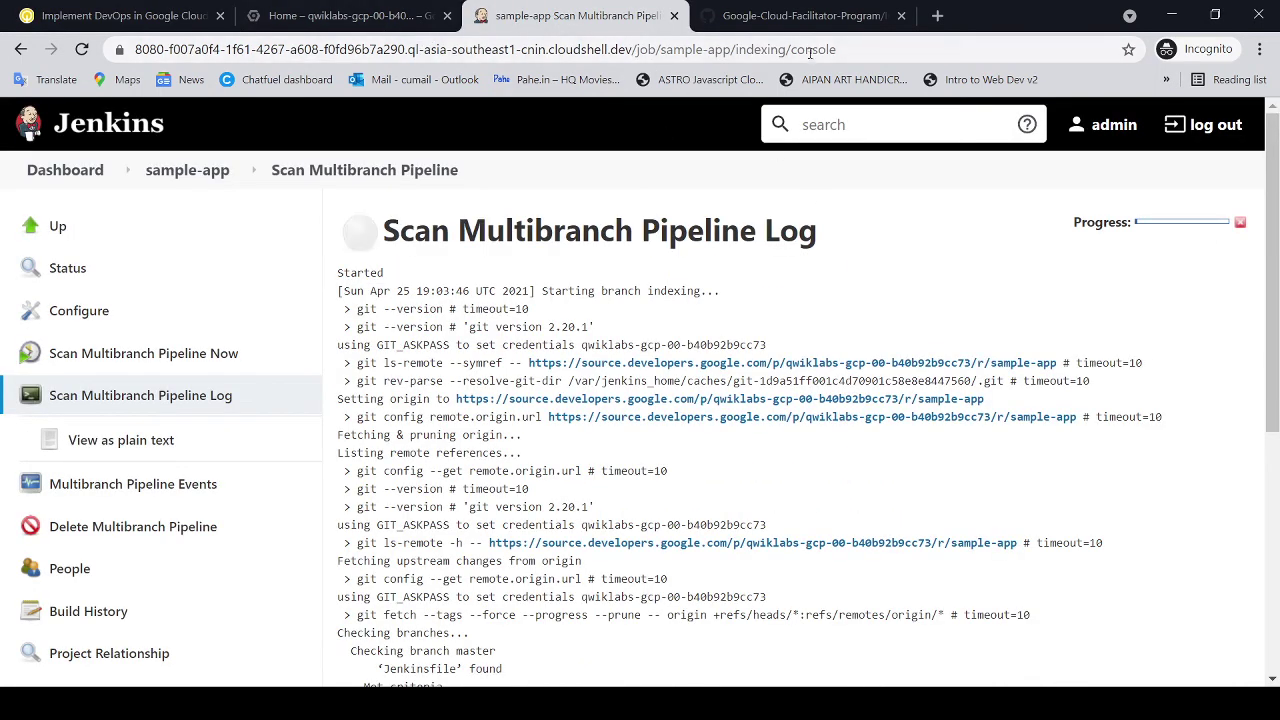
pyautogui.click(805, 16)
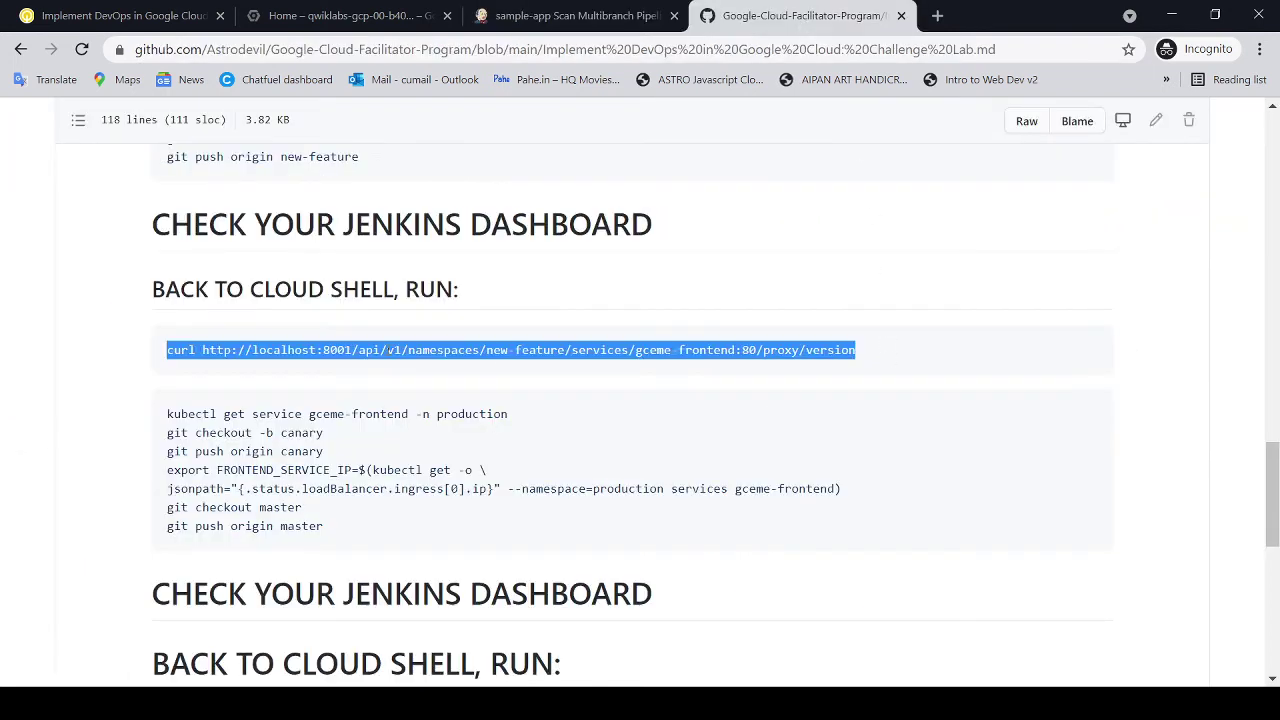
pyautogui.click(400, 350)
pyautogui.moveTo(167, 345); pyautogui.dragTo(344, 543)
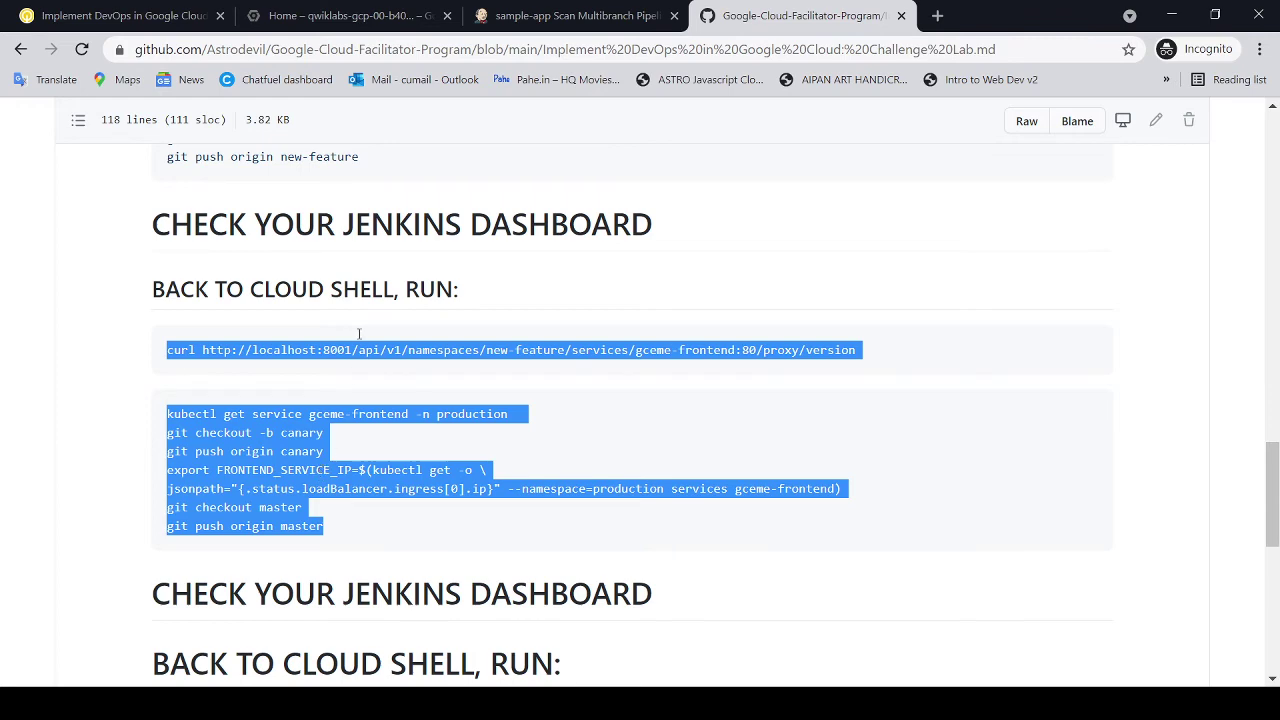
pyautogui.click(397, 17)
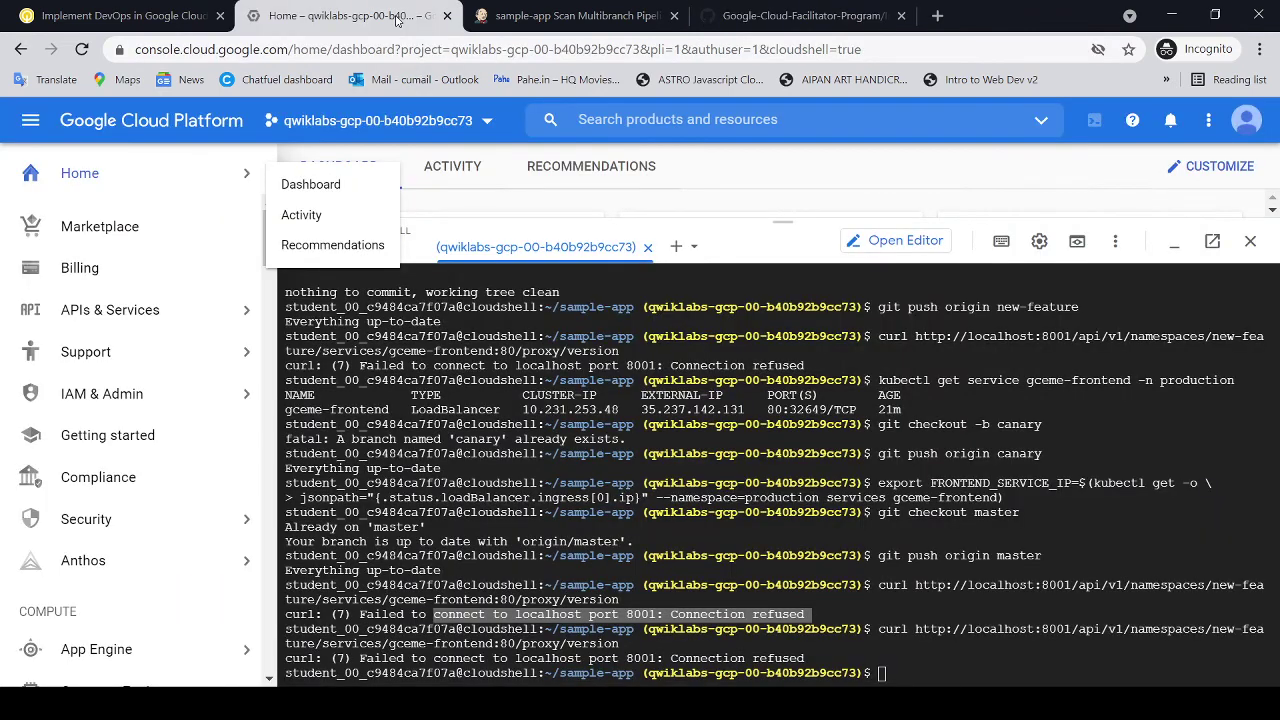
pyautogui.click(882, 660)
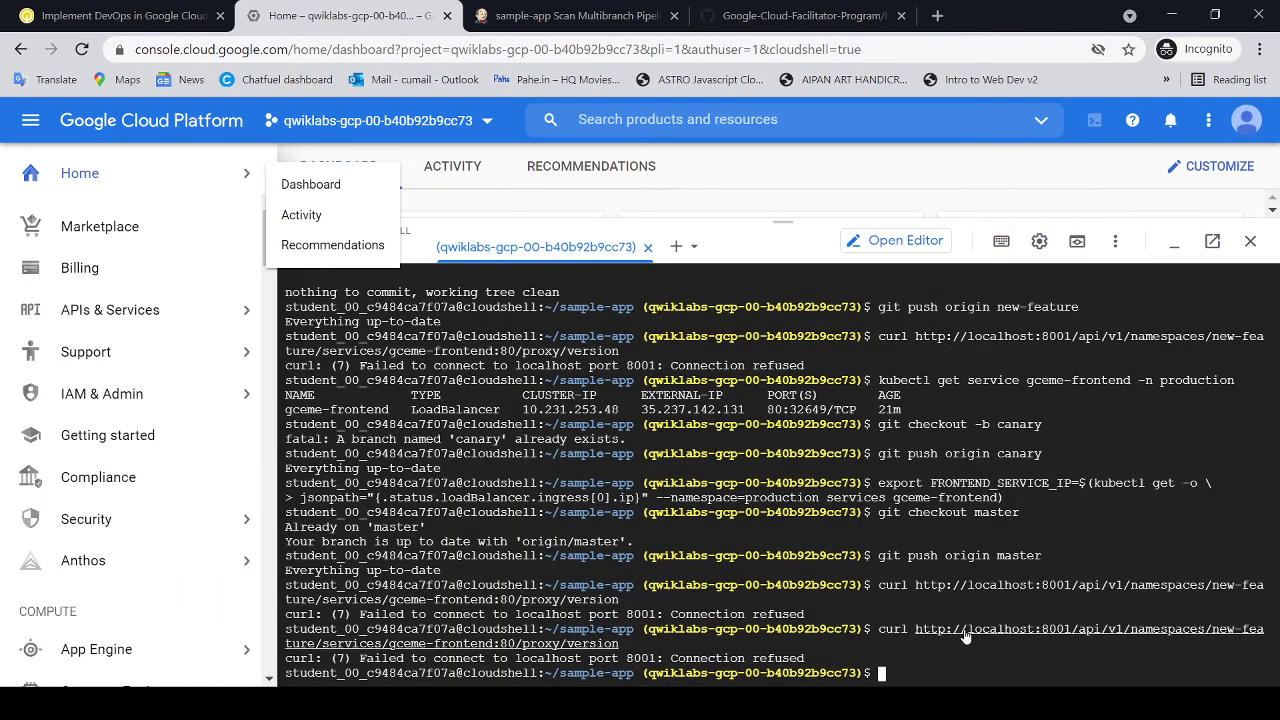
pyautogui.write('curl http://localhost:8001/api/v1/namespaces/new-feature/services/gceme-frontend:80/proxy/version kubectl get service gceme-frontend -n production')
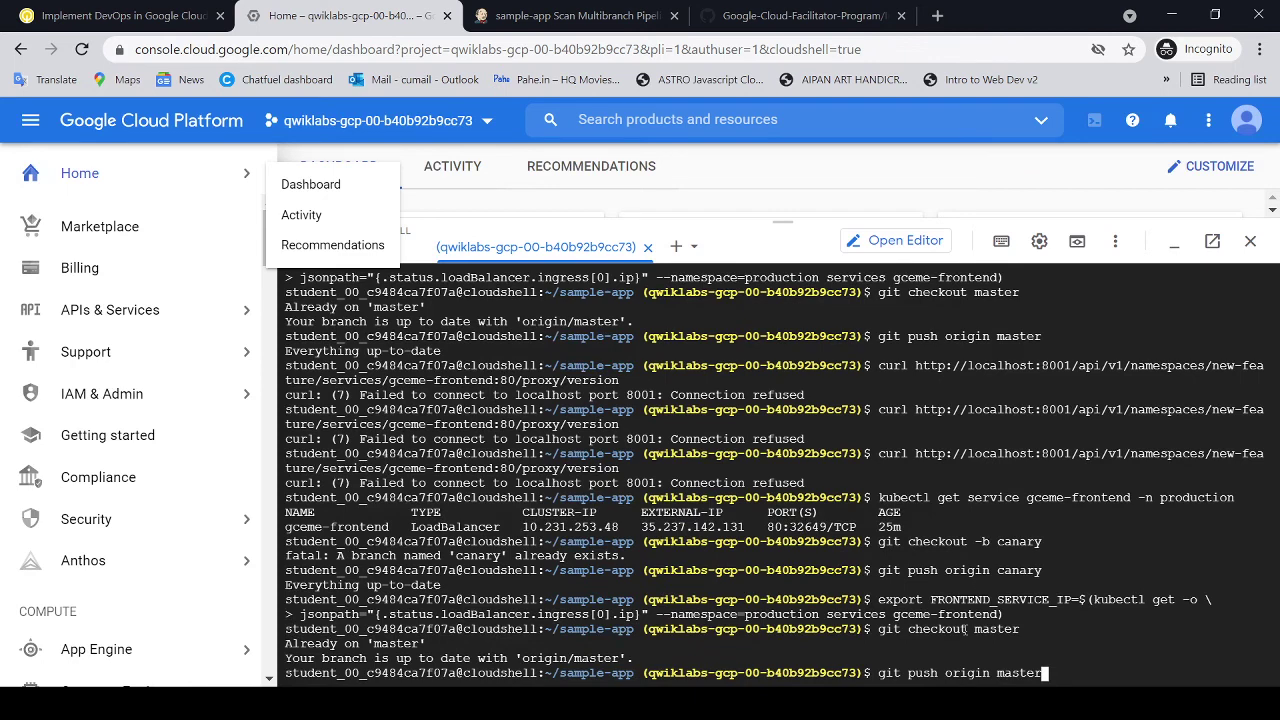
pyautogui.press('Return')
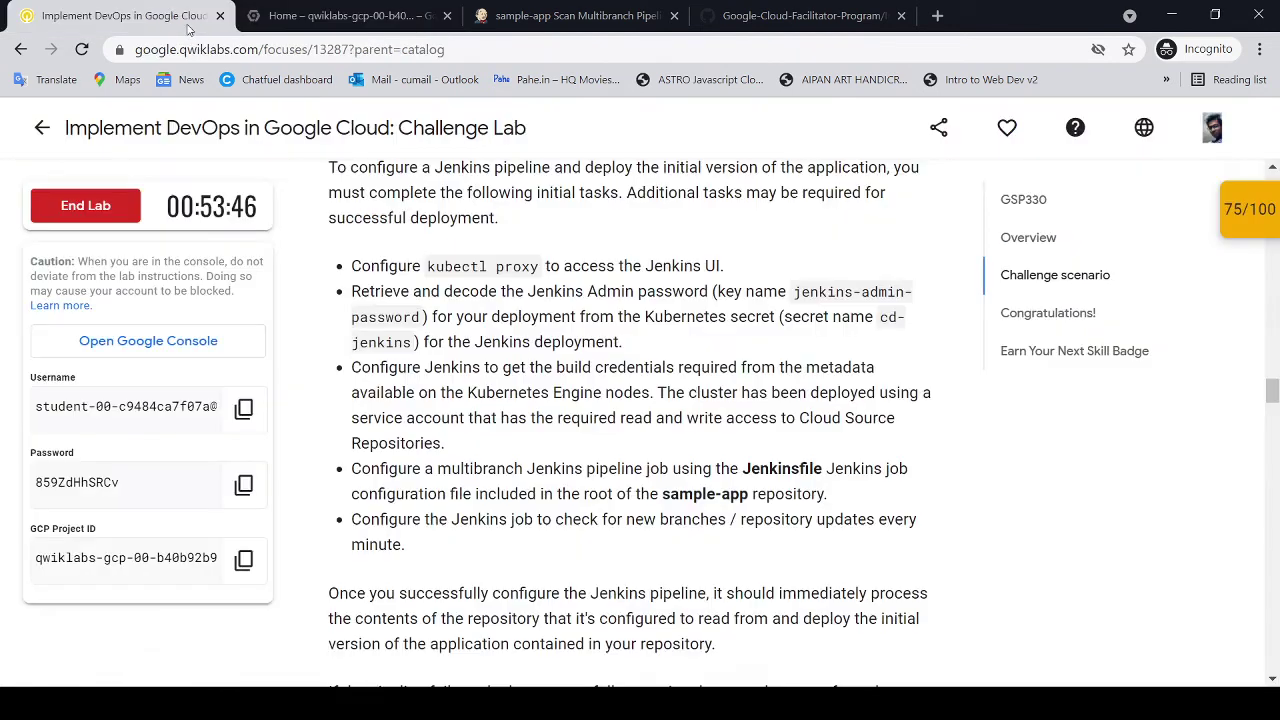
# Step: Copy the export FRONTEND_SERVICE_IP command for the production gceme-frontend service from the GitHub notes and run it in Cloud Shell
pyautogui.click(185, 16)
pyautogui.click(363, 16)
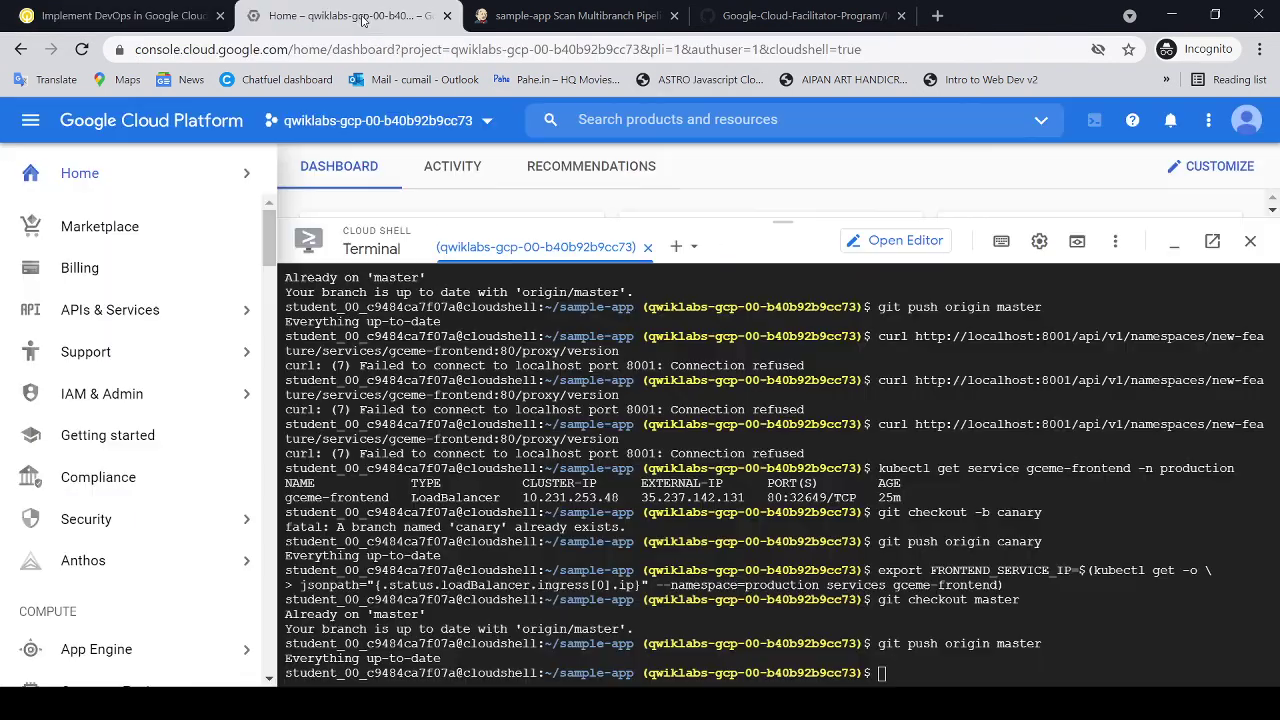
pyautogui.click(790, 16)
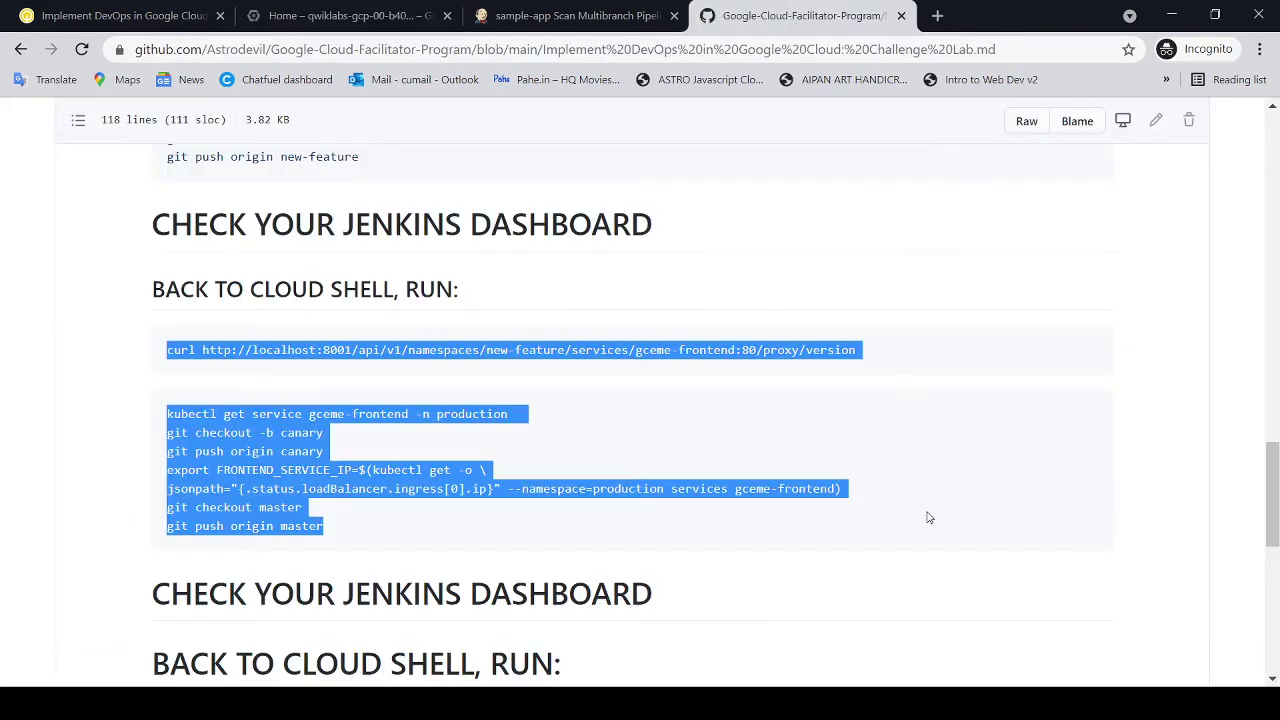
pyautogui.scroll(-4, 900, 510)
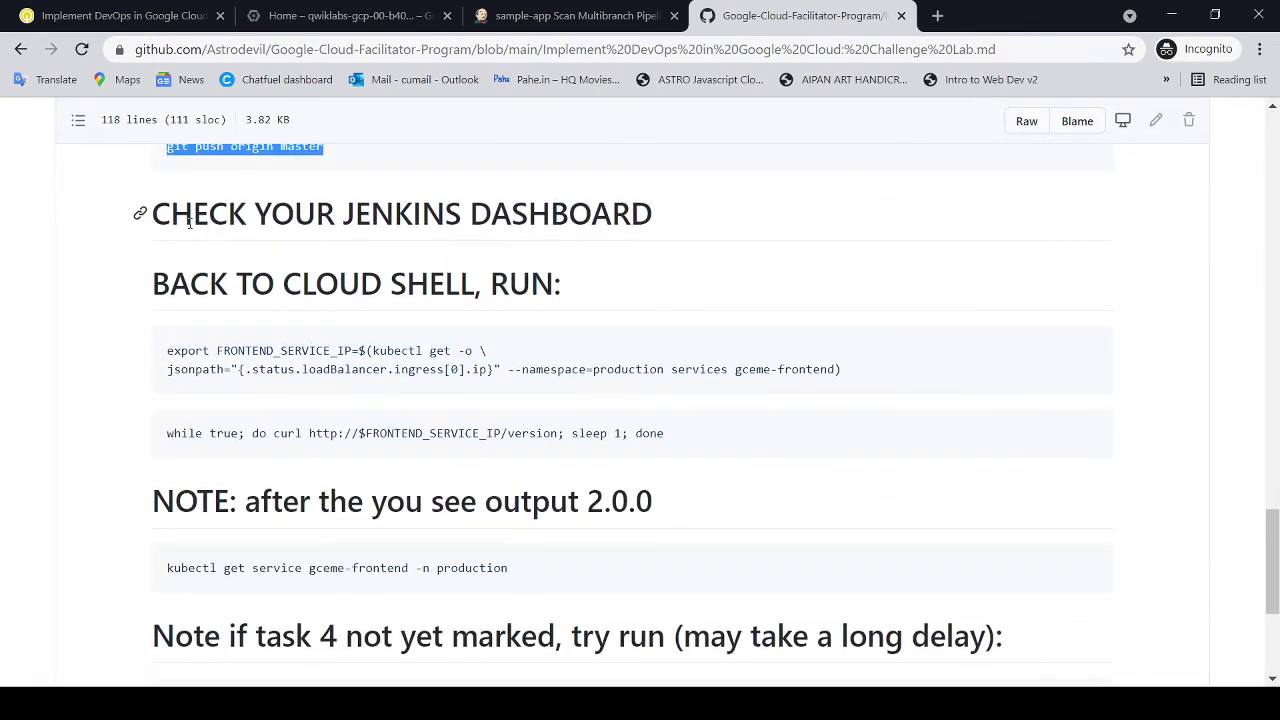
pyautogui.moveTo(152, 283); pyautogui.dragTo(588, 297)
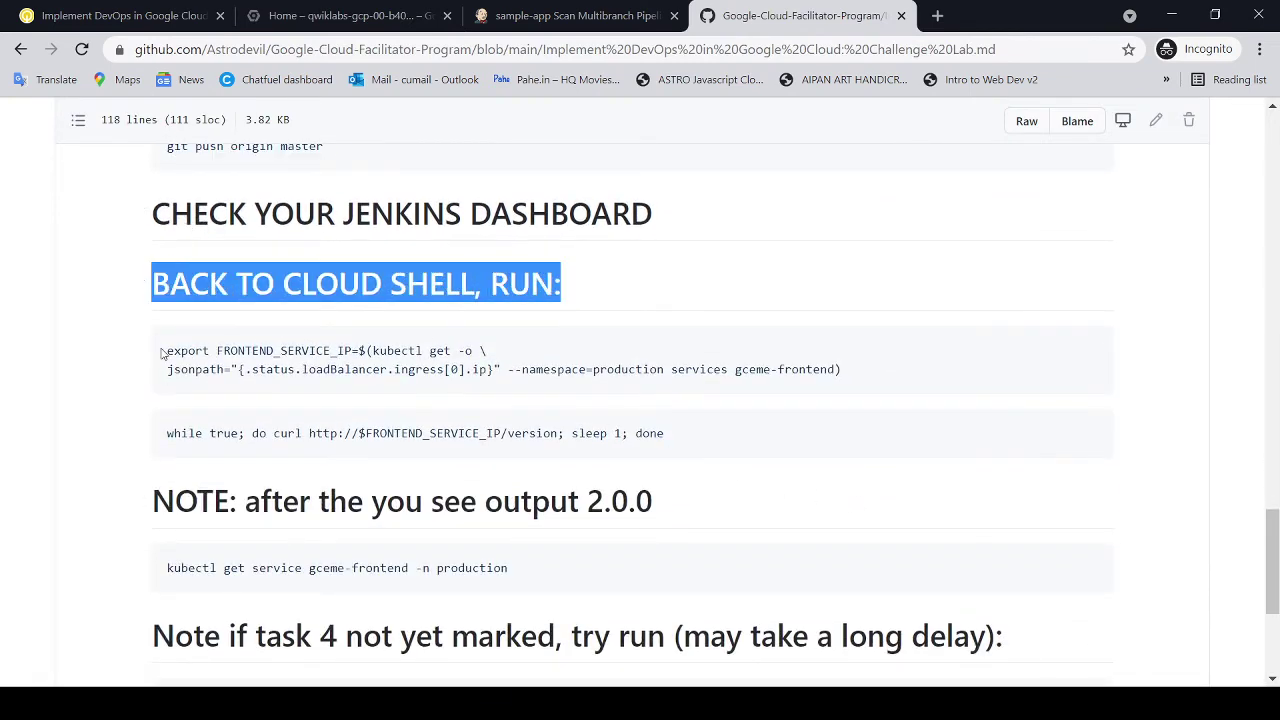
pyautogui.moveTo(160, 353); pyautogui.dragTo(857, 380)
pyautogui.hotkey('ctrl', 'c')
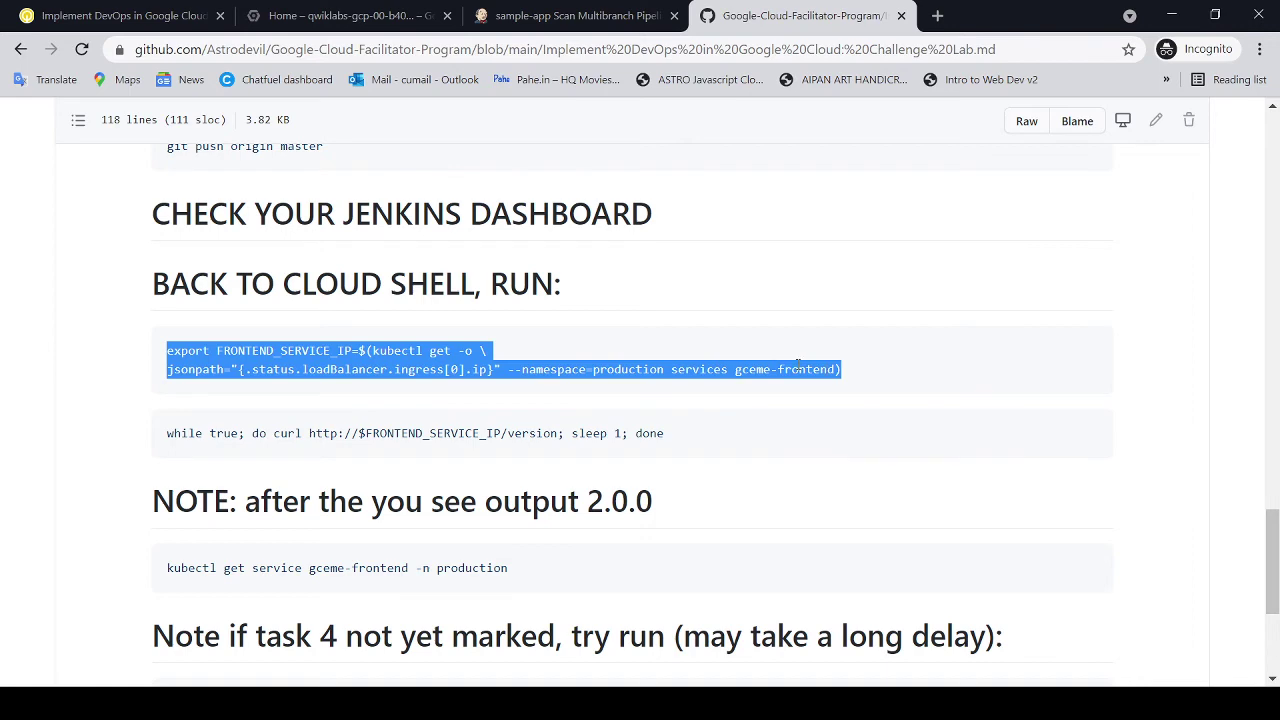
pyautogui.click(403, 30)
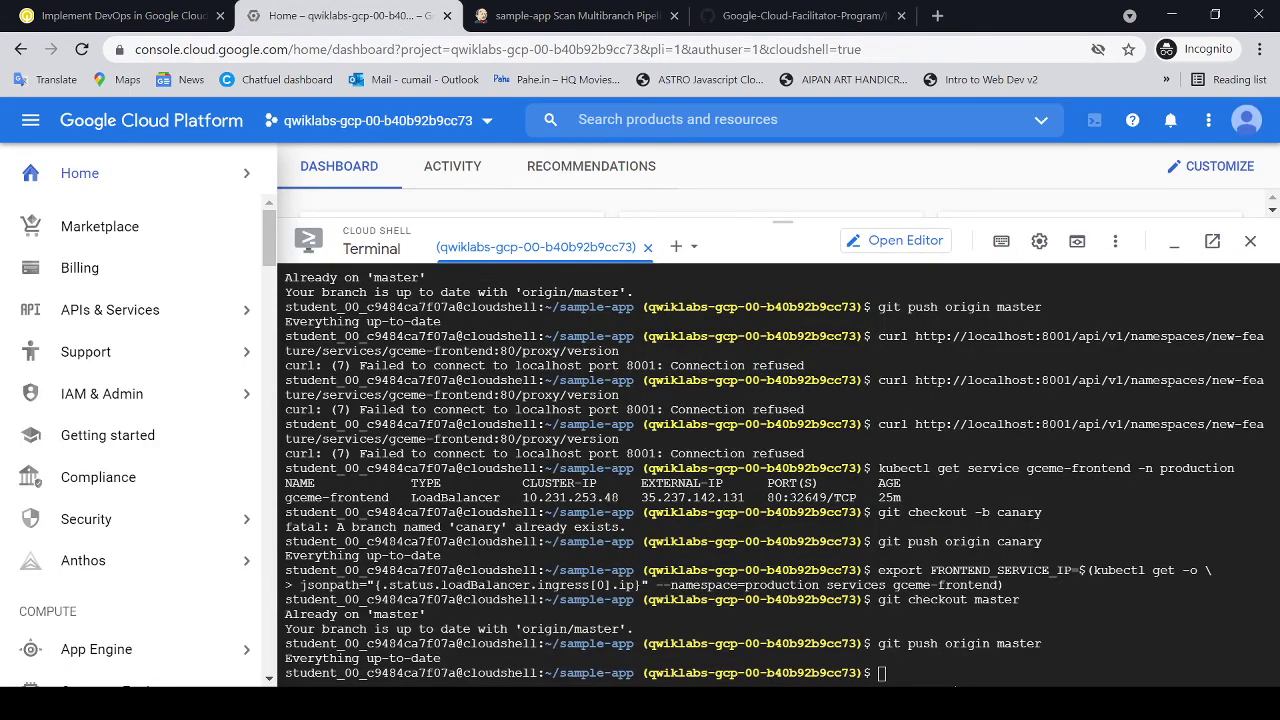
pyautogui.click(954, 676)
pyautogui.hotkey('ctrl', 'v')
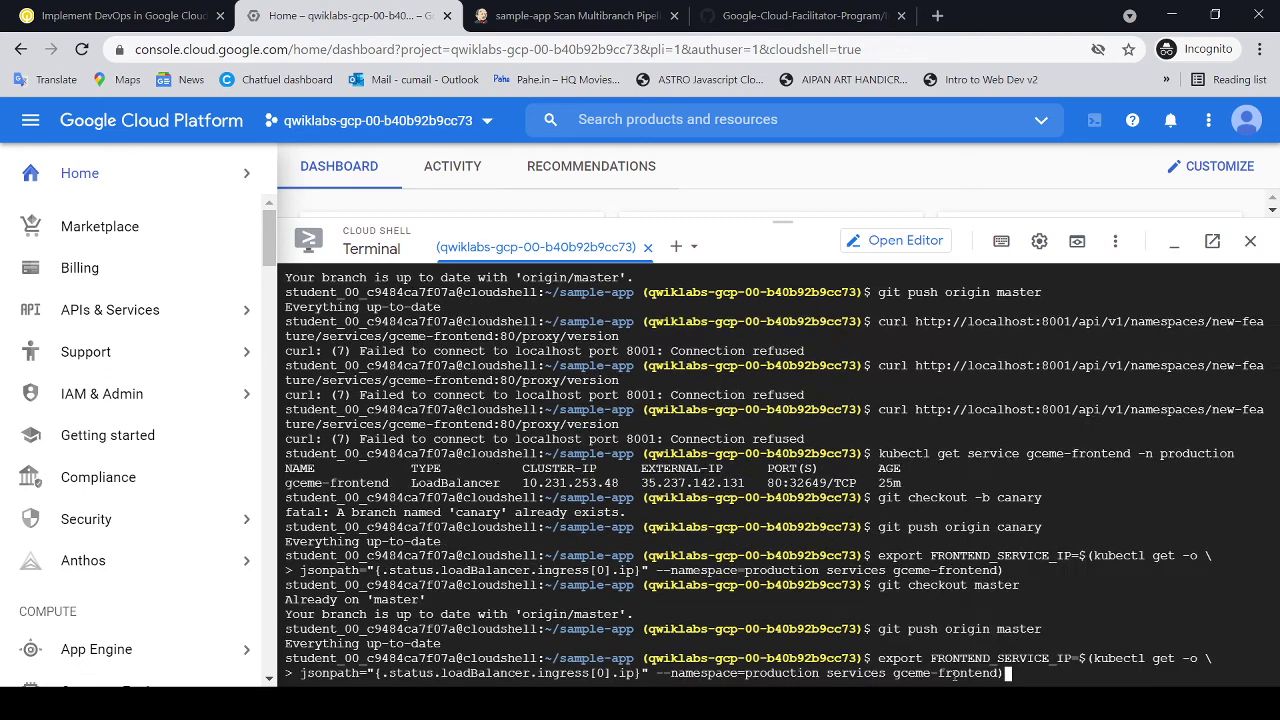
pyautogui.press('Return')
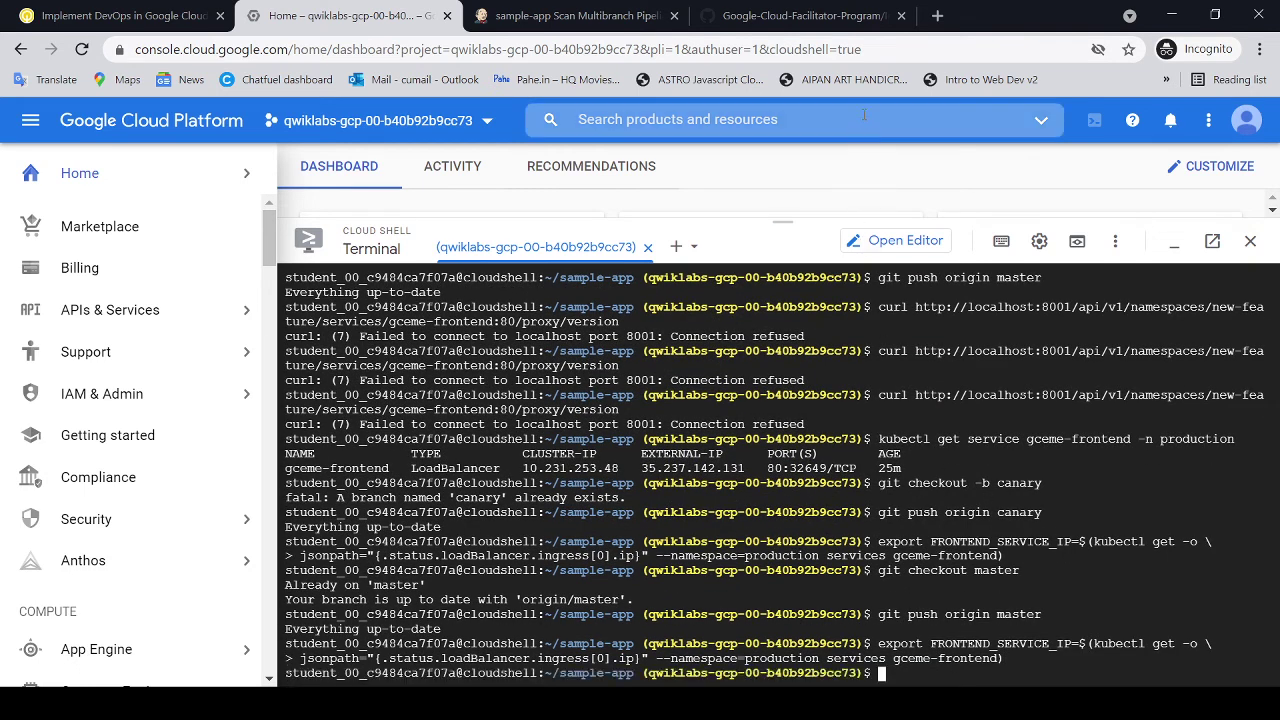
pyautogui.click(800, 16)
pyautogui.scroll(-1, 881, 425)
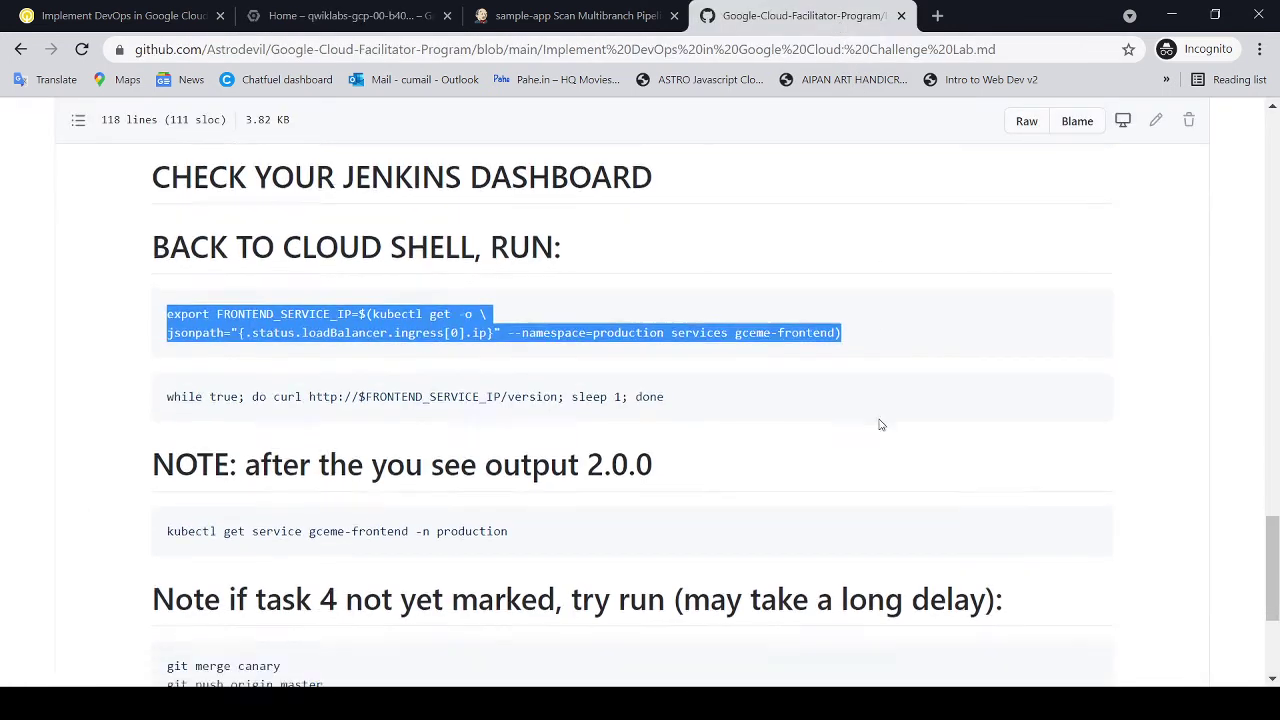
pyautogui.moveTo(168, 332); pyautogui.dragTo(712, 341)
pyautogui.hotkey('ctrl', 'c')
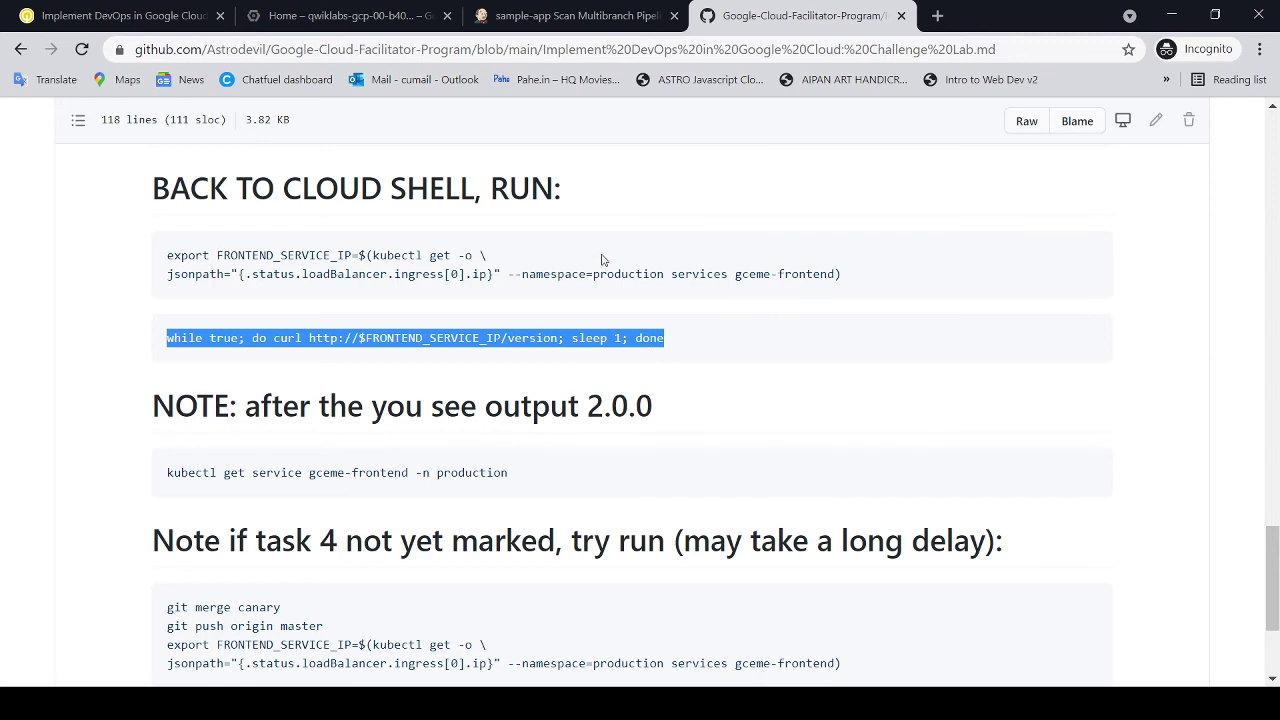
pyautogui.click(582, 18)
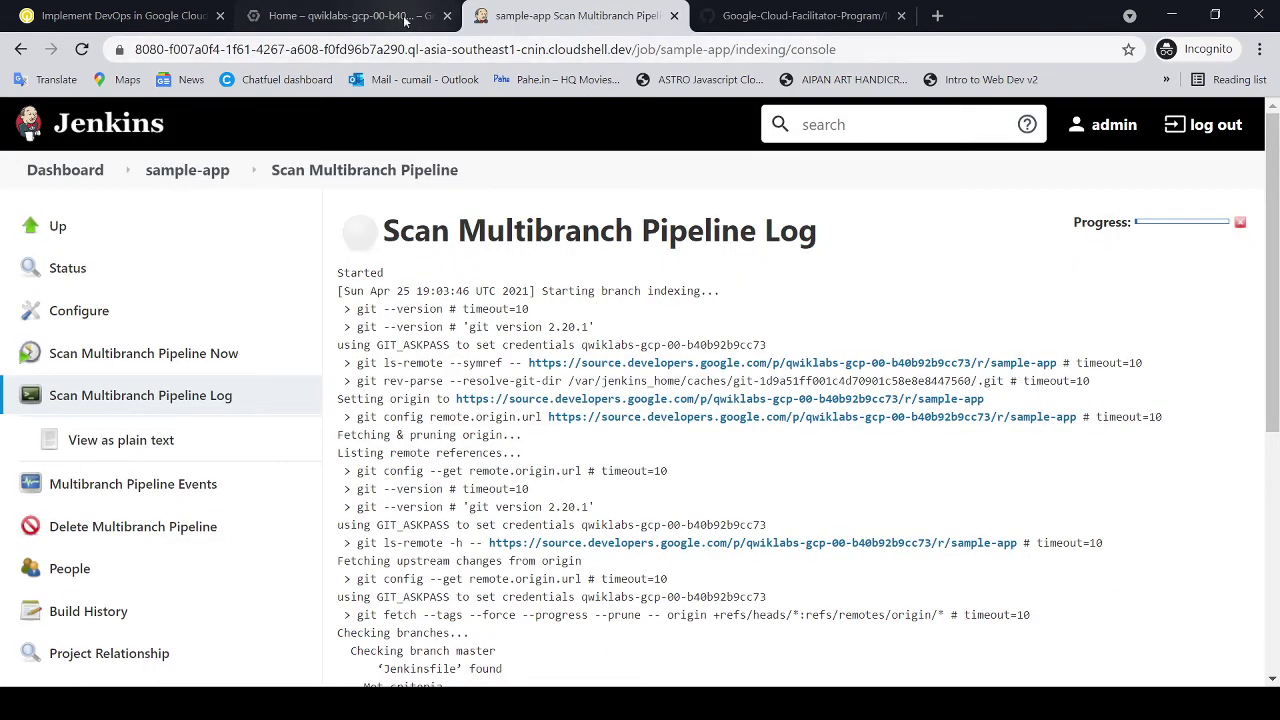
pyautogui.click(405, 20)
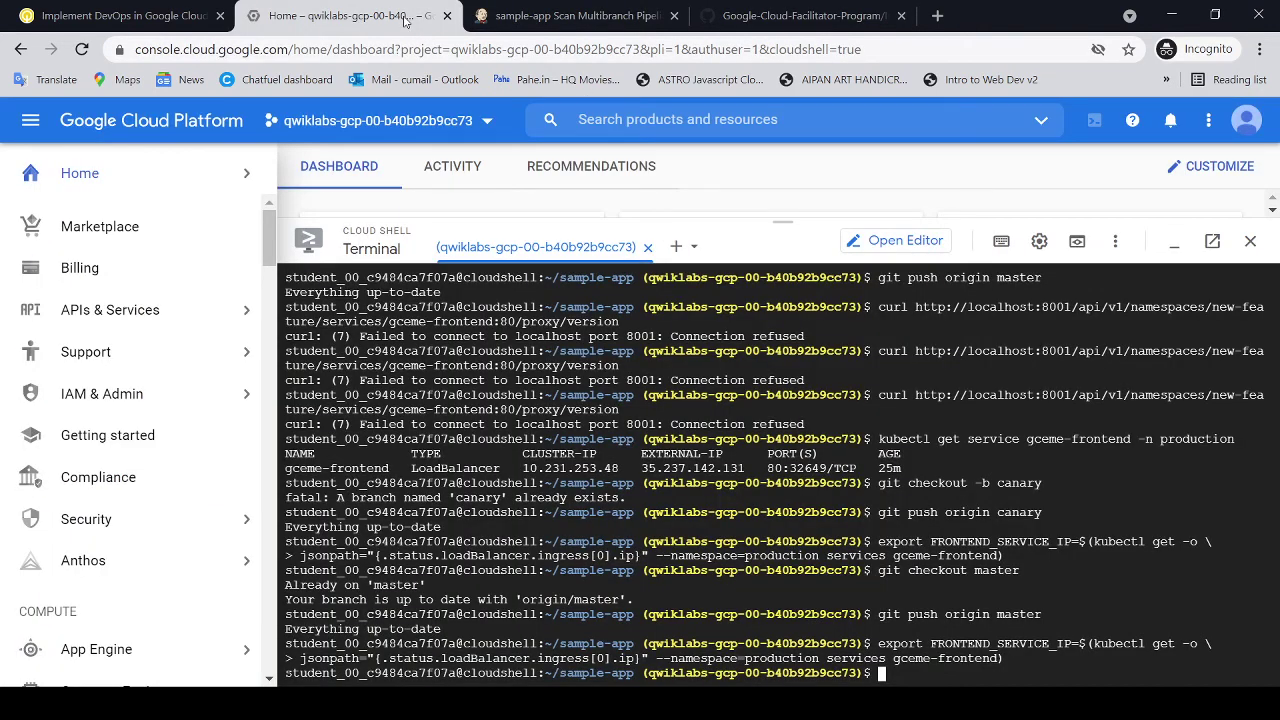
pyautogui.hotkey('ctrl', 'v')
pyautogui.press('Return')
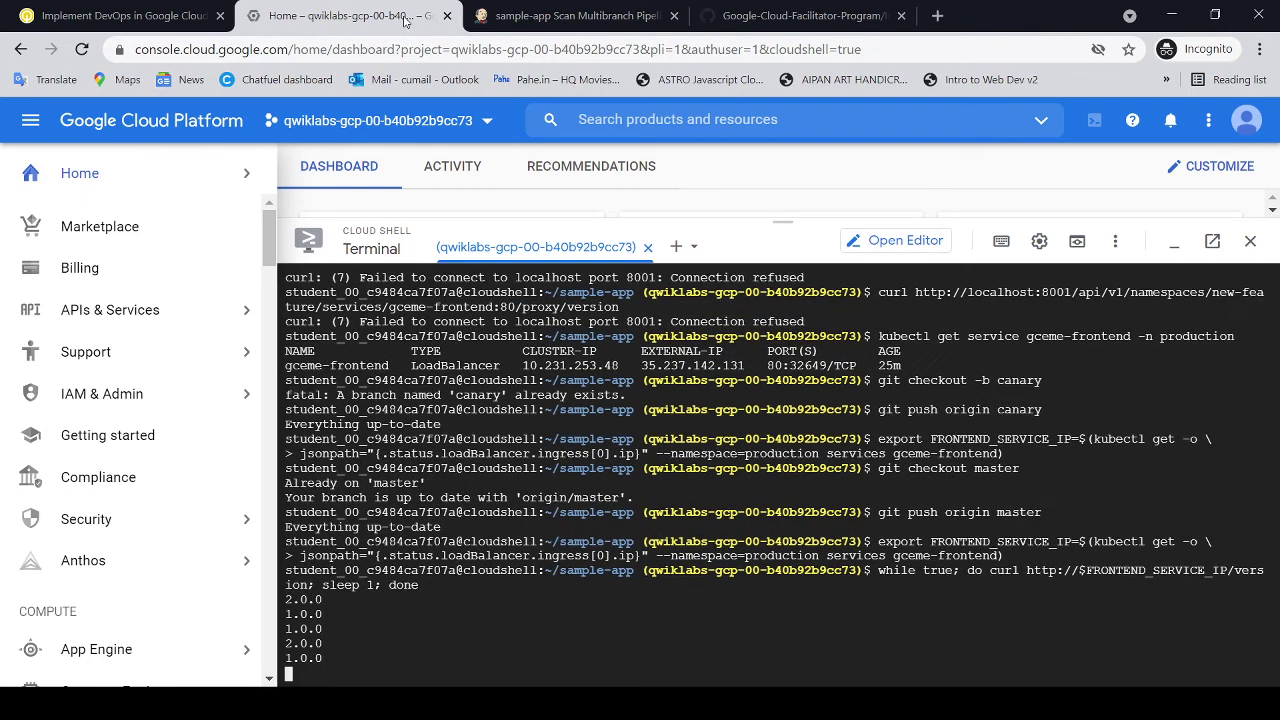
pyautogui.hotkey('ctrl', 'c')
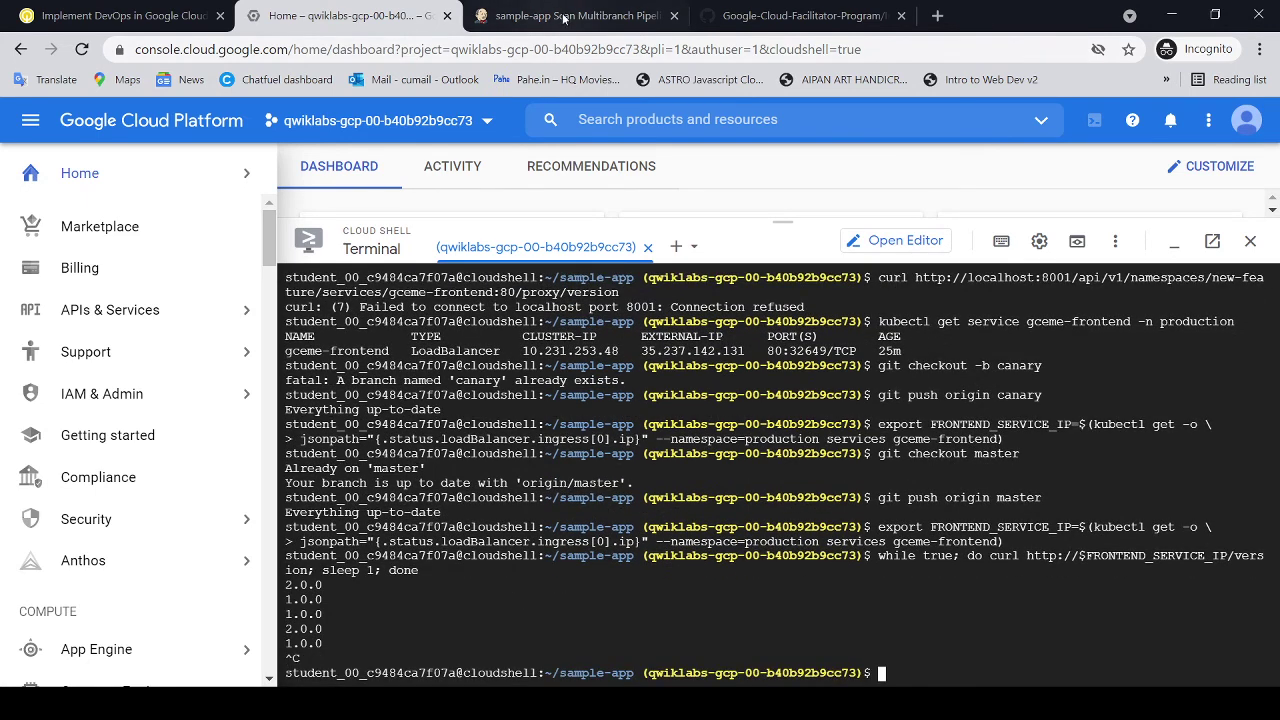
# Step: Copy "kubectl get service gceme-frontend -n production" from the GitHub notes and run it in Cloud Shell
pyautogui.click(179, 20)
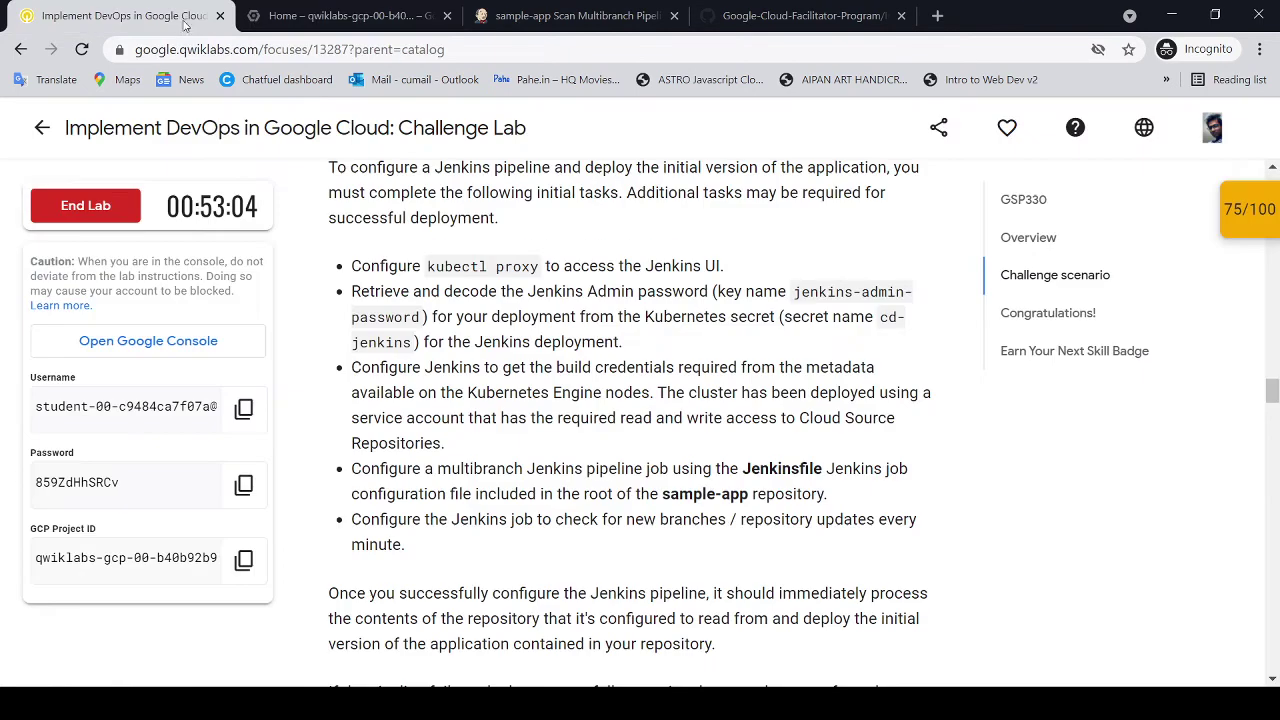
pyautogui.click(293, 17)
pyautogui.click(555, 18)
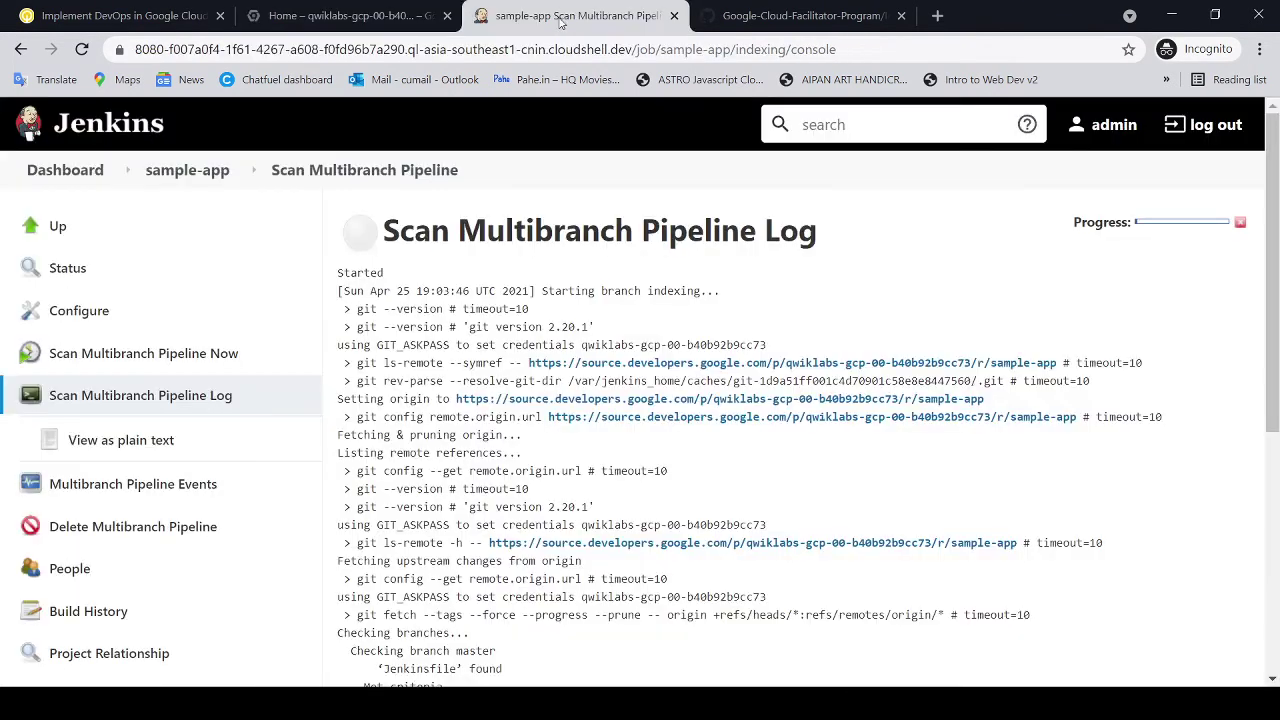
pyautogui.click(802, 8)
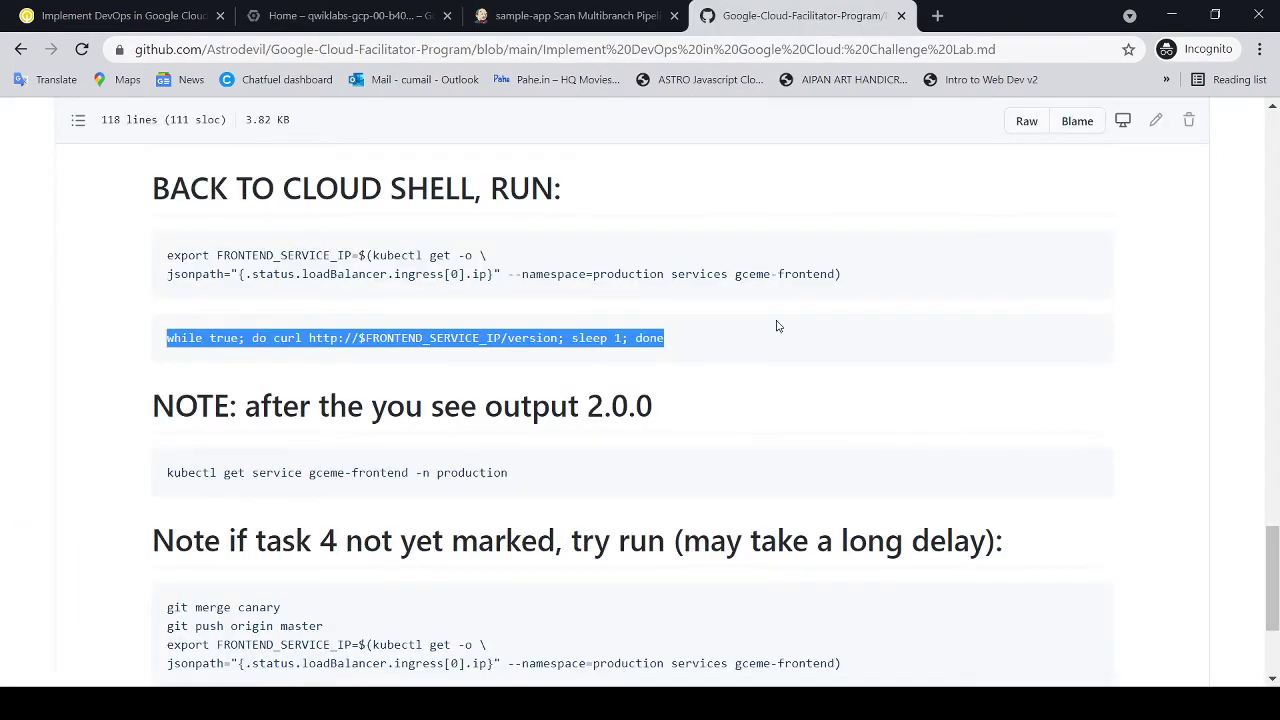
pyautogui.scroll(-1, 766, 326)
pyautogui.moveTo(404, 311); pyautogui.dragTo(667, 305)
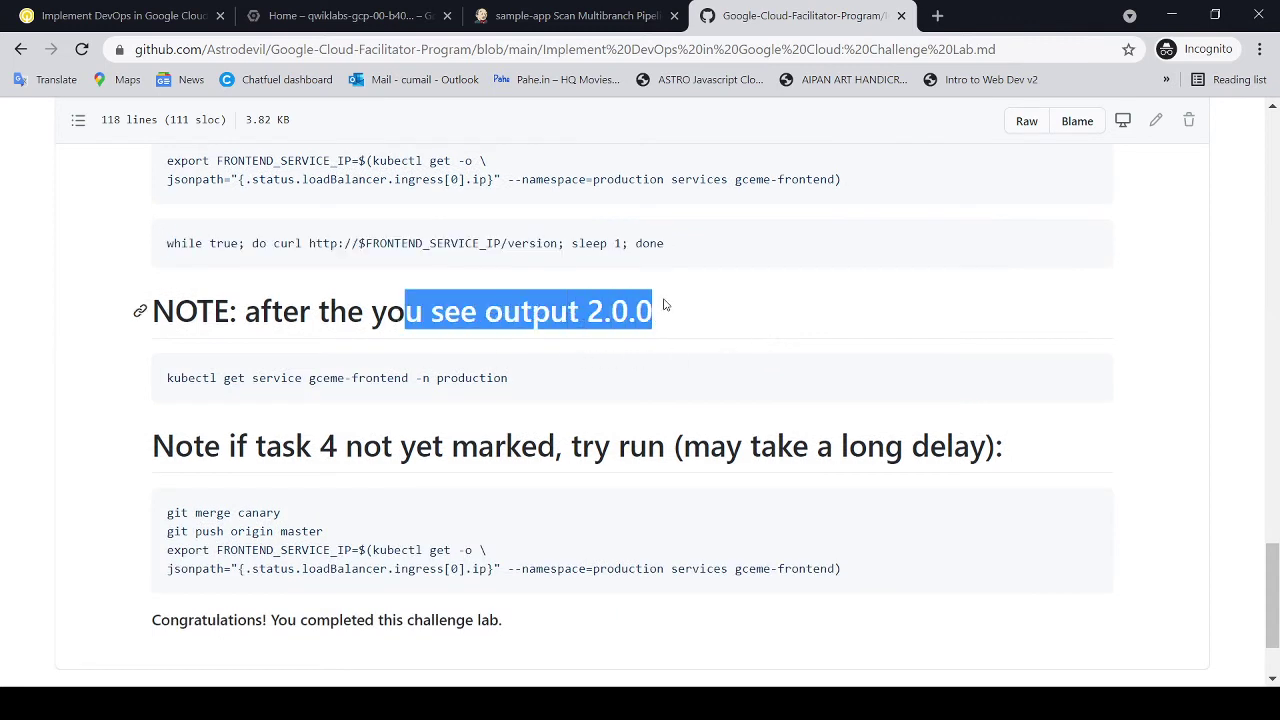
pyautogui.moveTo(166, 378); pyautogui.dragTo(516, 387)
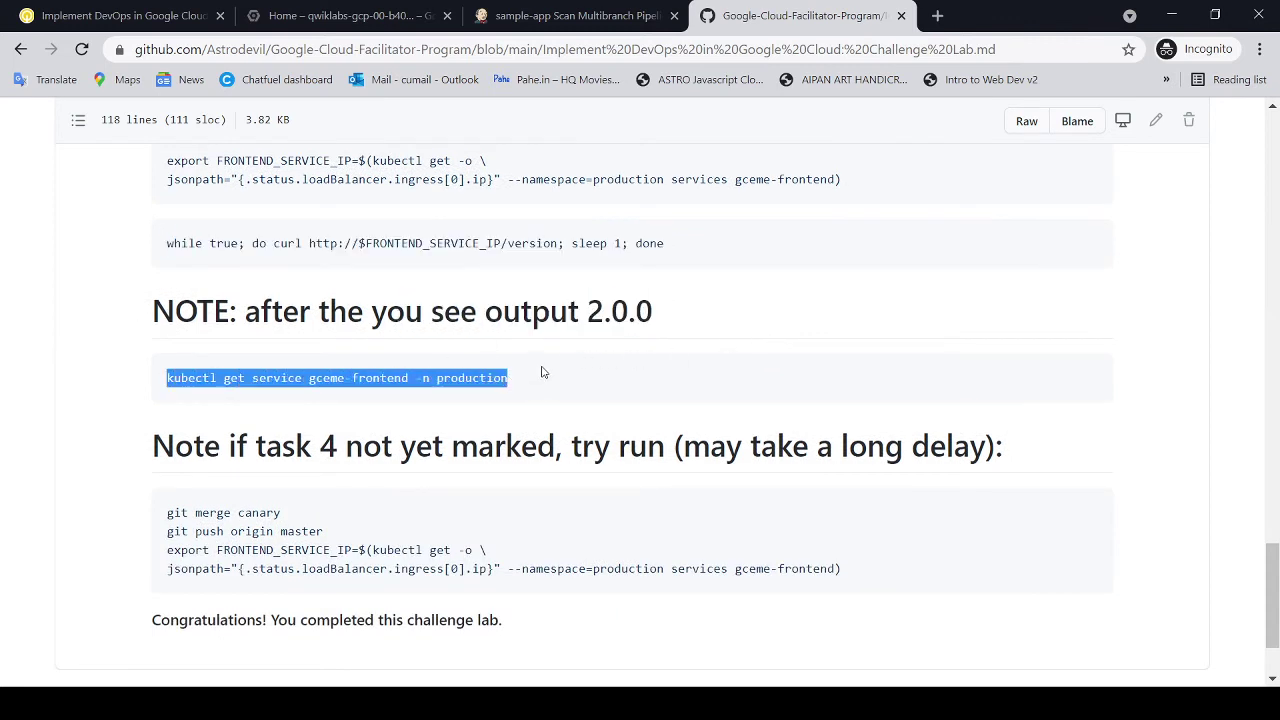
pyautogui.click(400, 27)
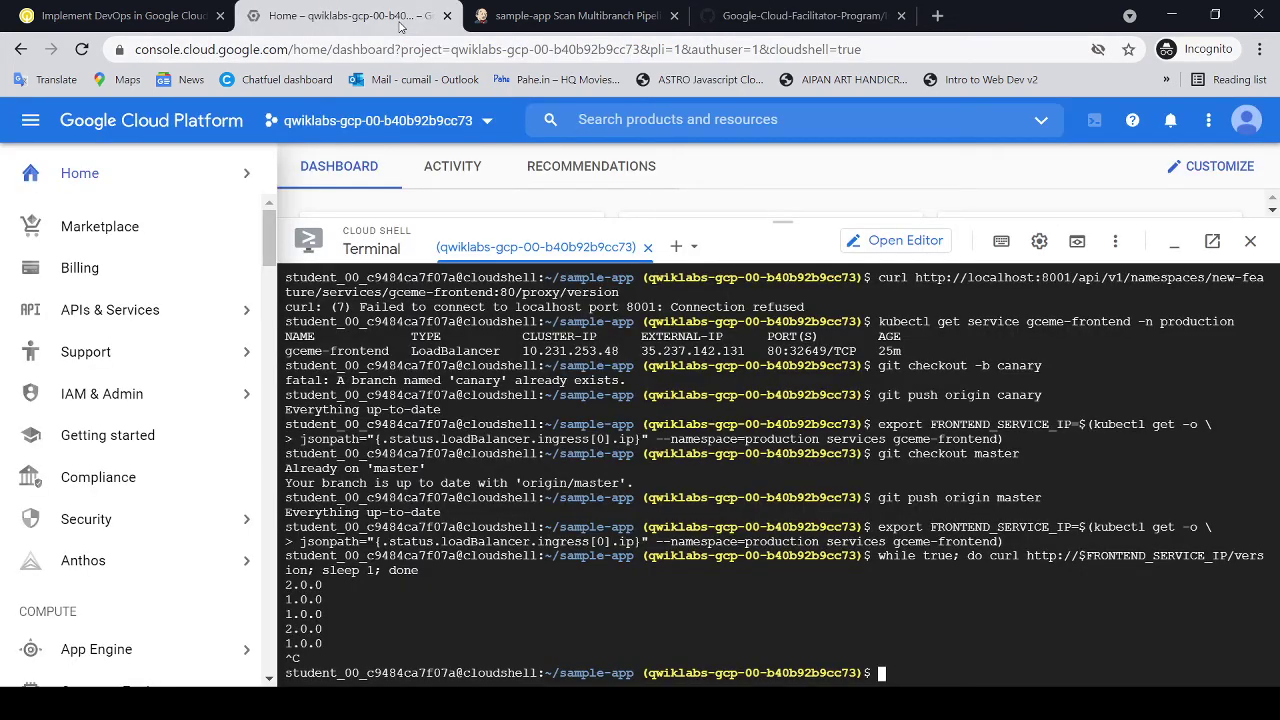
pyautogui.hotkey('ctrl', 'v')
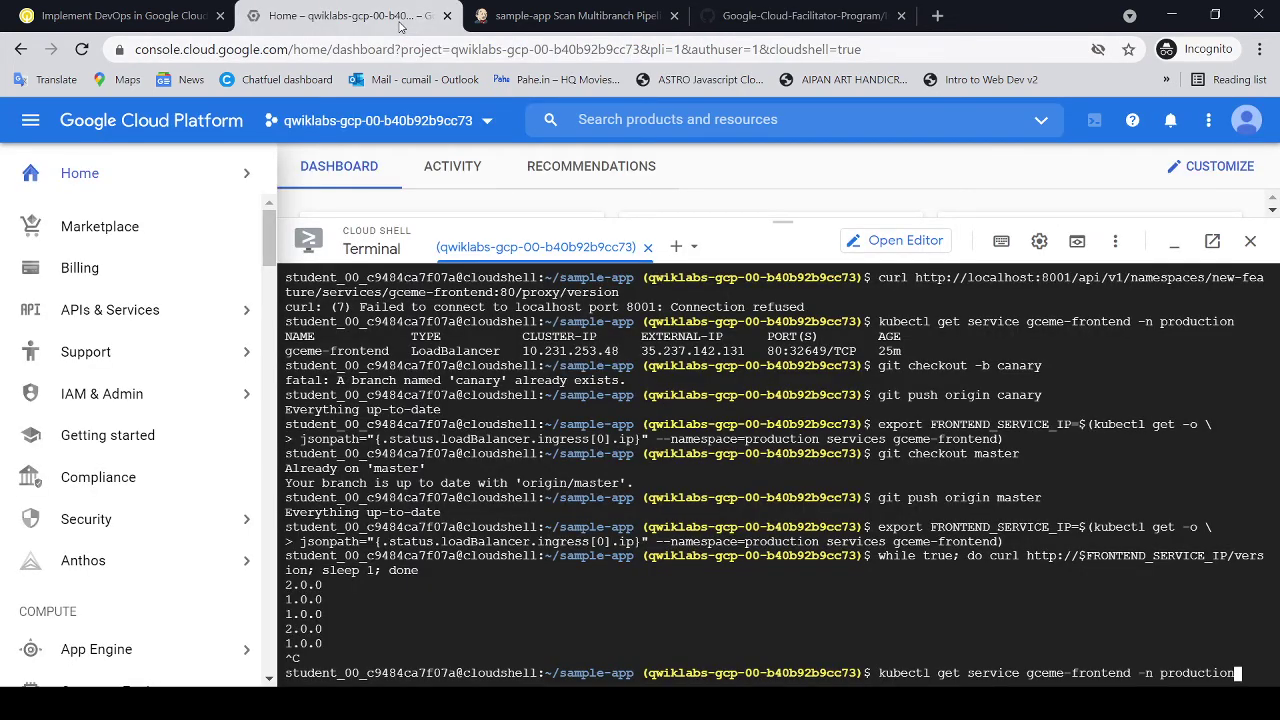
pyautogui.press('Return')
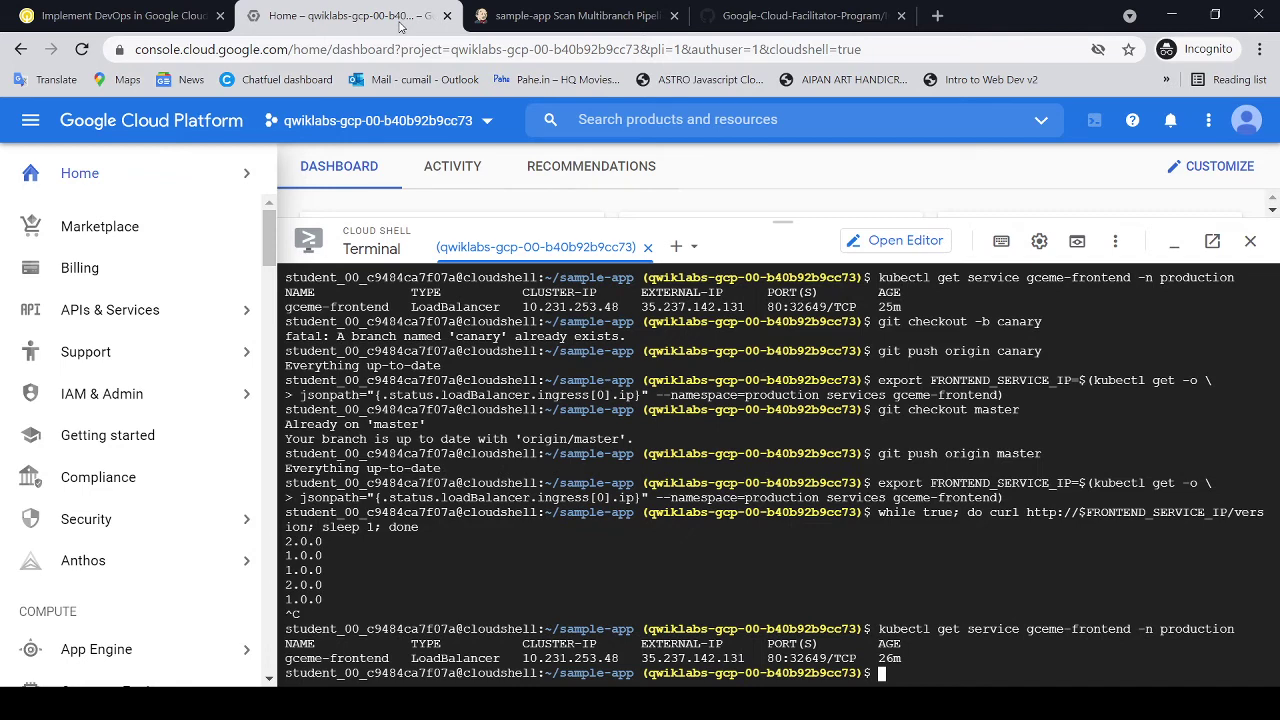
# Step: Paste the notes' task 4 block starting with "git merge canary" into Cloud Shell, and save the merge commit message in nano
pyautogui.click(790, 15)
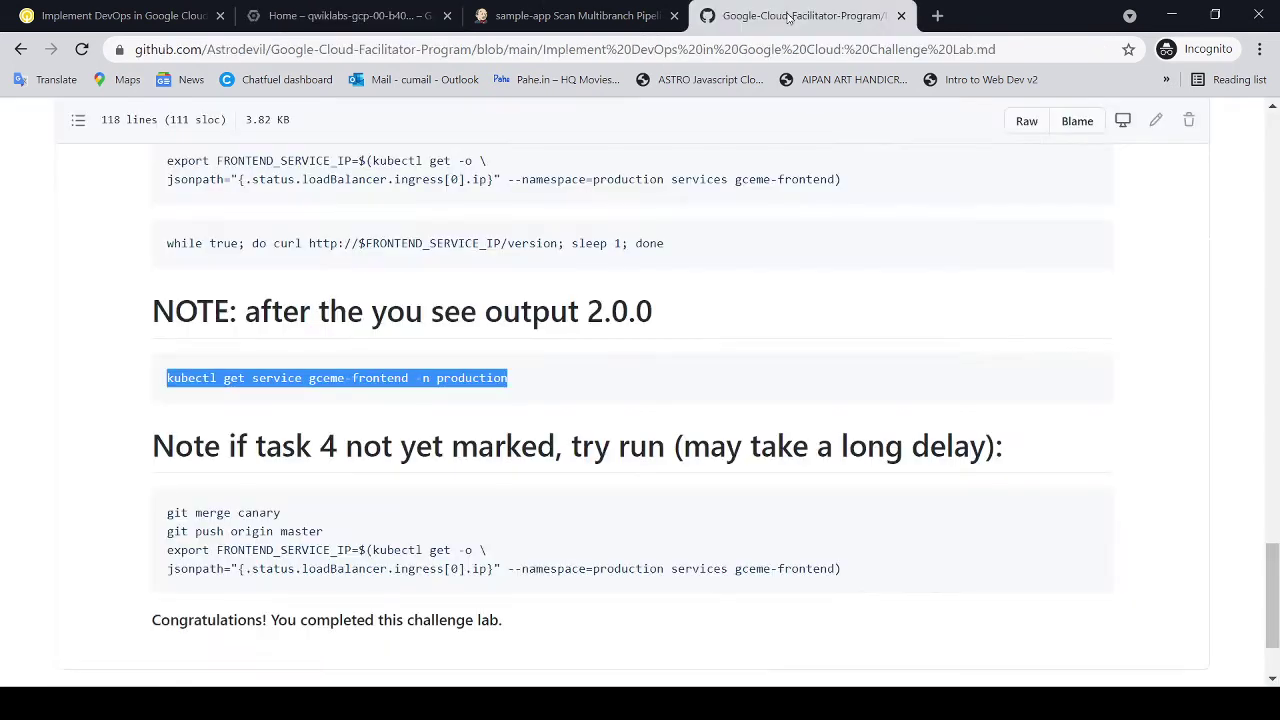
pyautogui.scroll(-2, 745, 351)
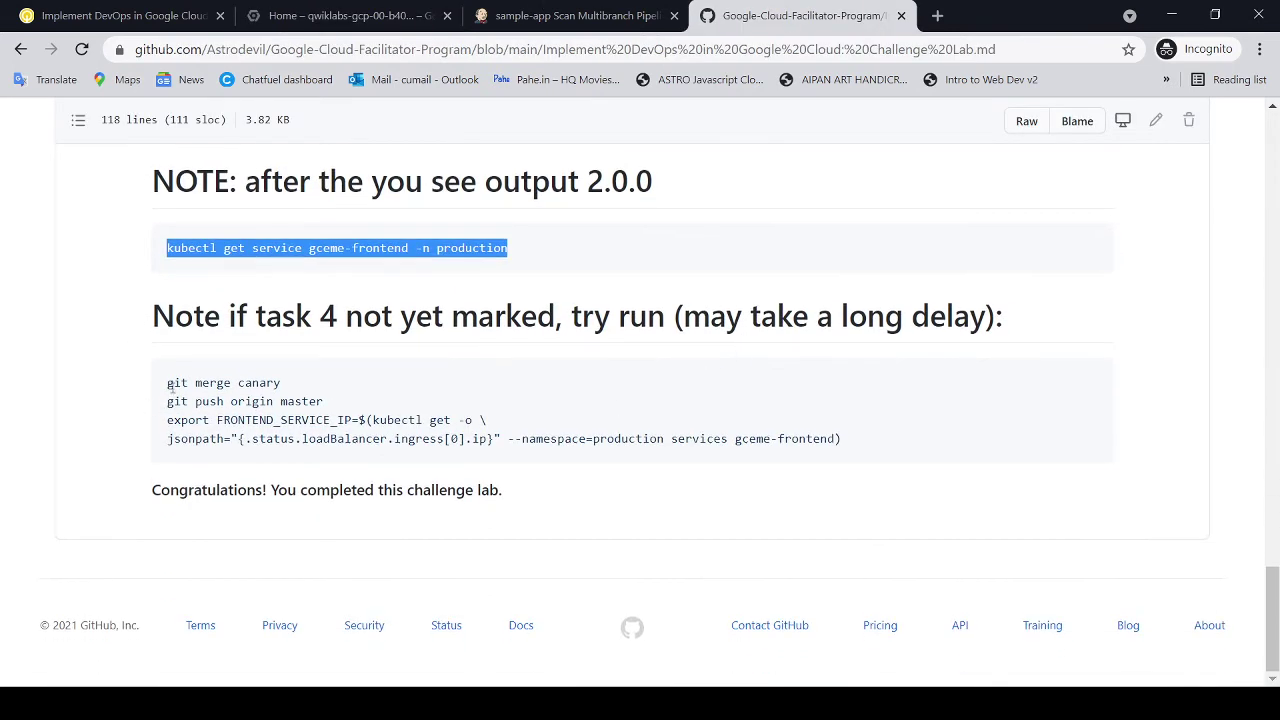
pyautogui.moveTo(166, 385); pyautogui.dragTo(502, 439)
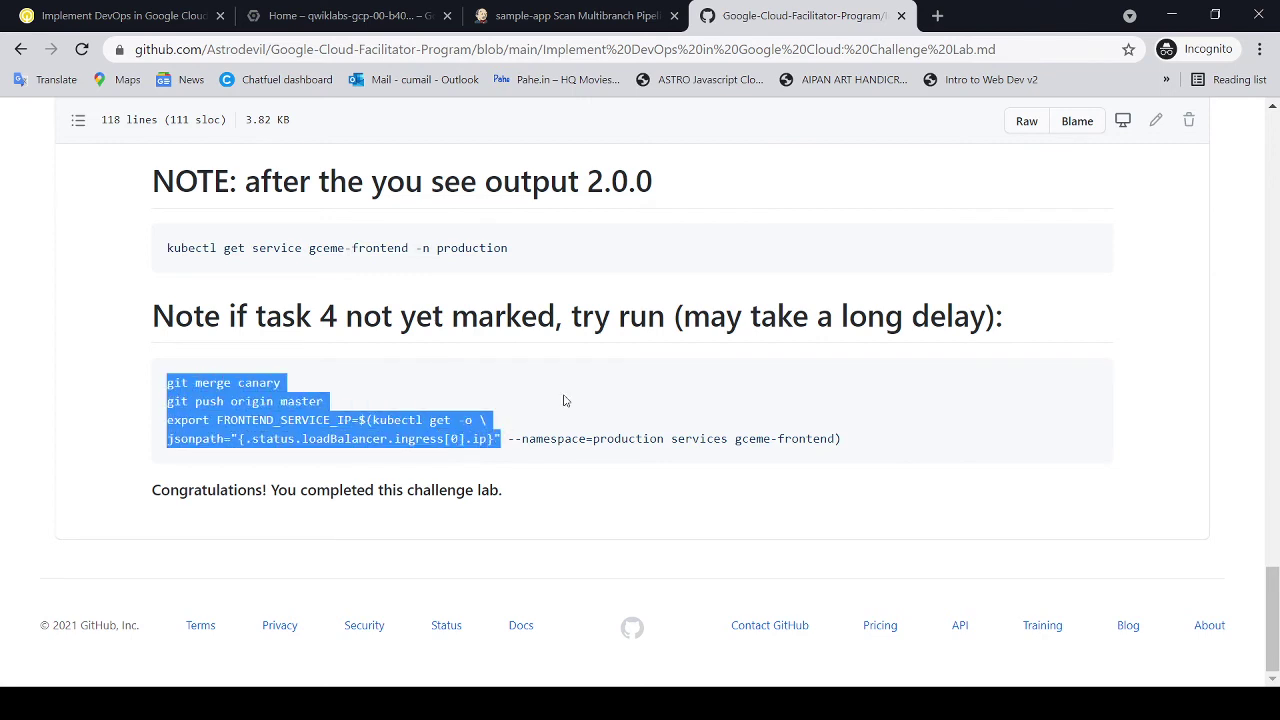
pyautogui.click(580, 383)
pyautogui.moveTo(175, 318); pyautogui.dragTo(955, 318)
pyautogui.click(531, 393)
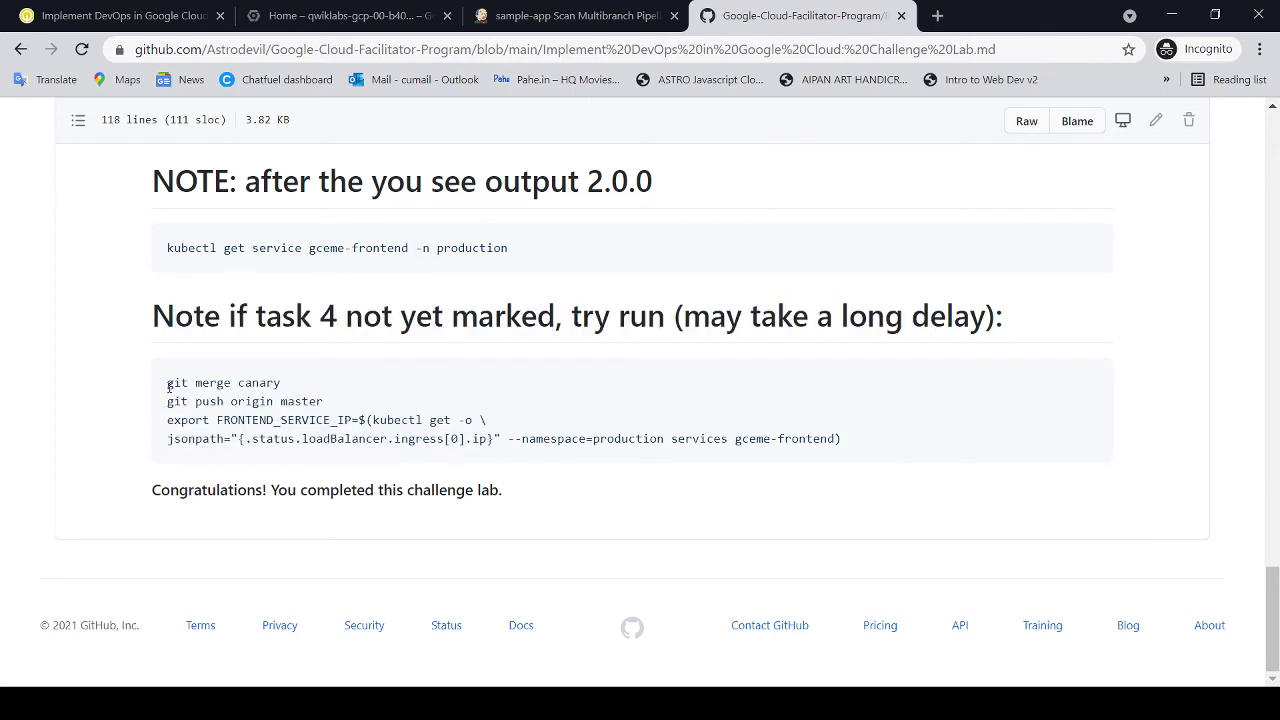
pyautogui.moveTo(168, 386); pyautogui.dragTo(843, 452)
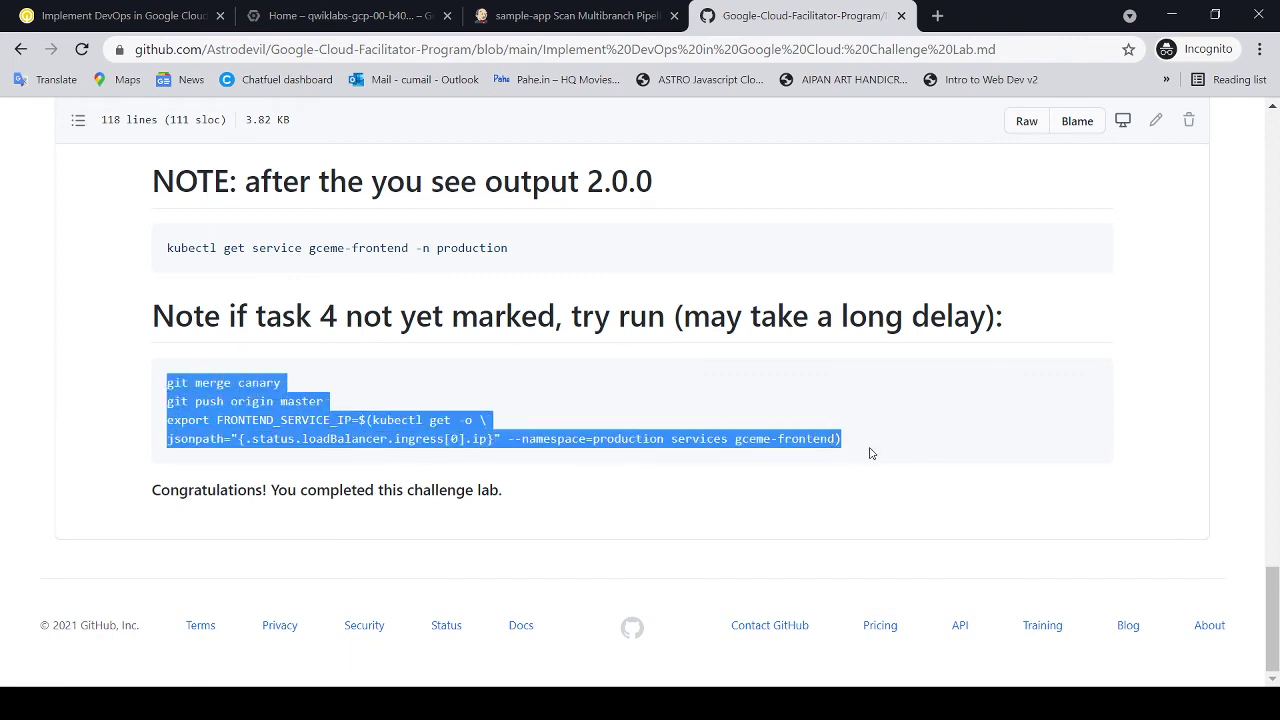
pyautogui.click(398, 22)
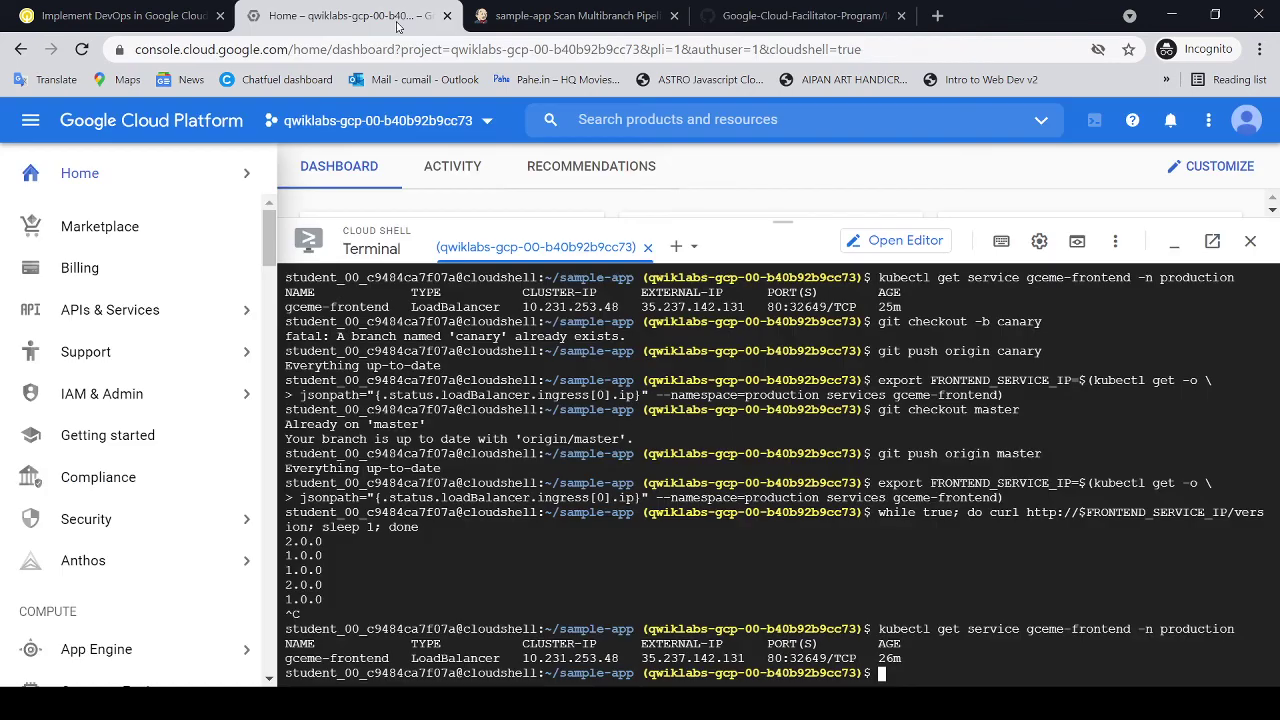
pyautogui.hotkey('ctrl', 'v')
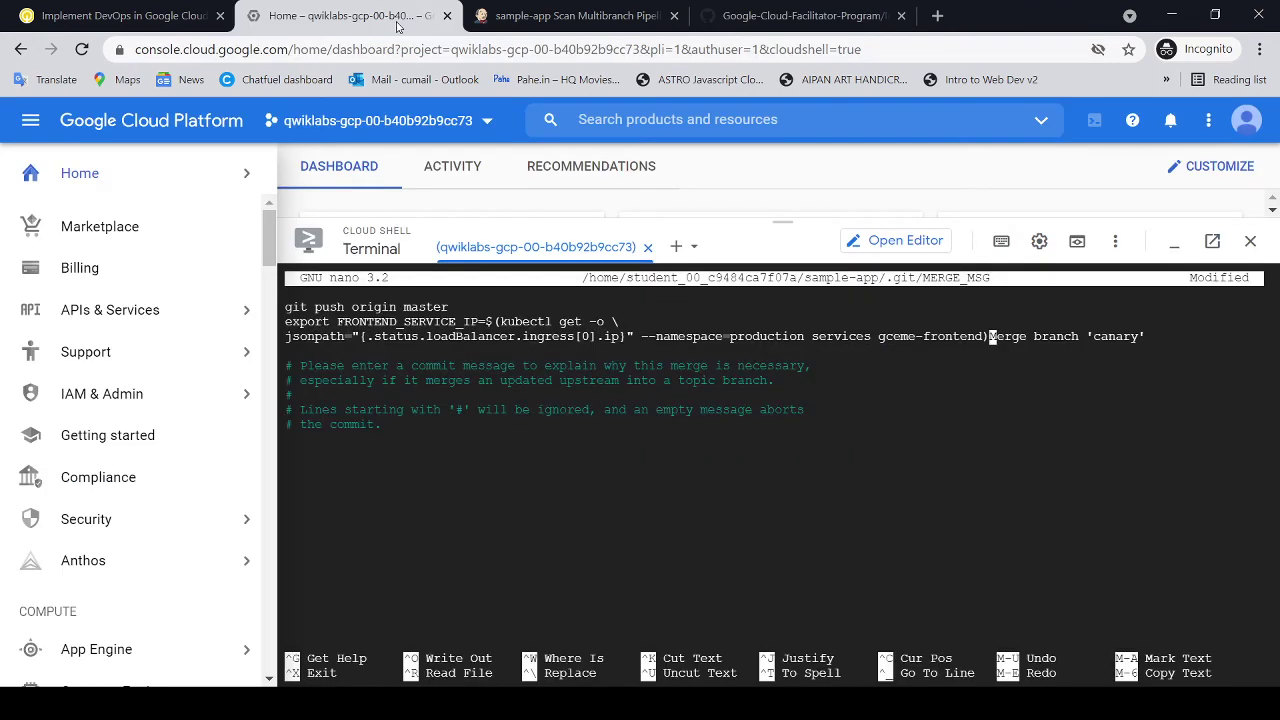
pyautogui.hotkey('ctrl', 'x')
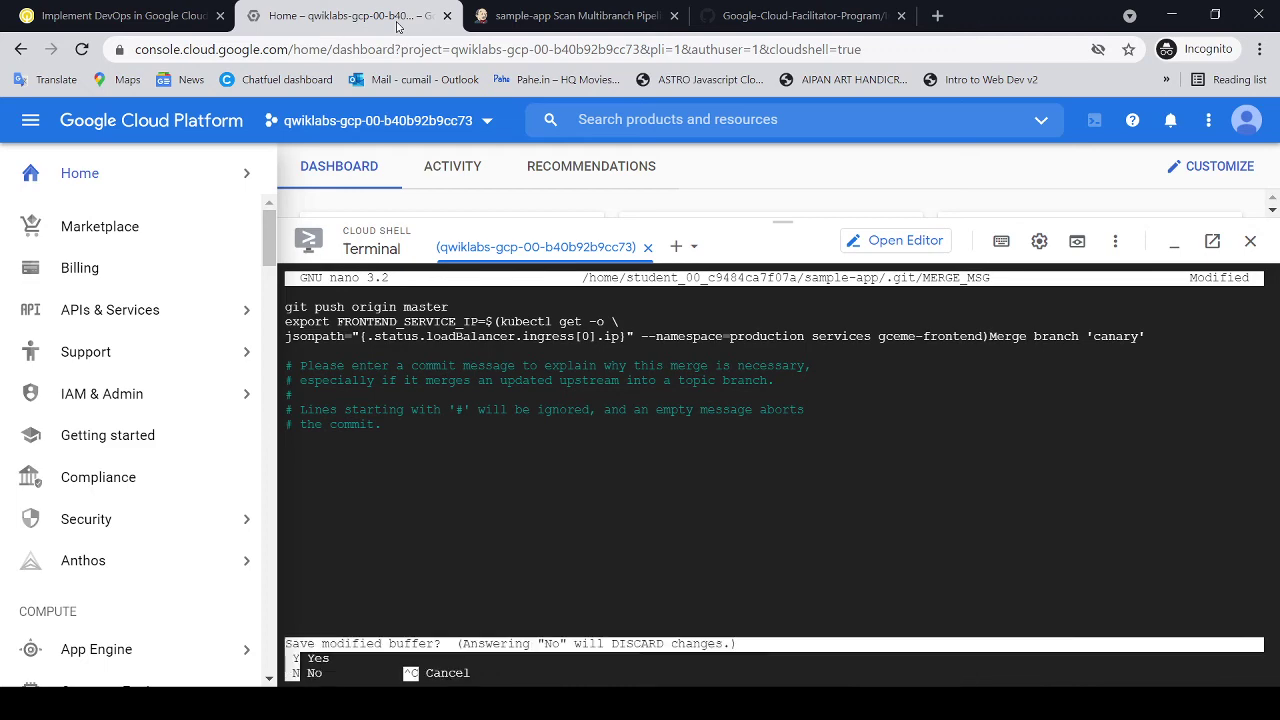
pyautogui.press('y')
pyautogui.press('Return')
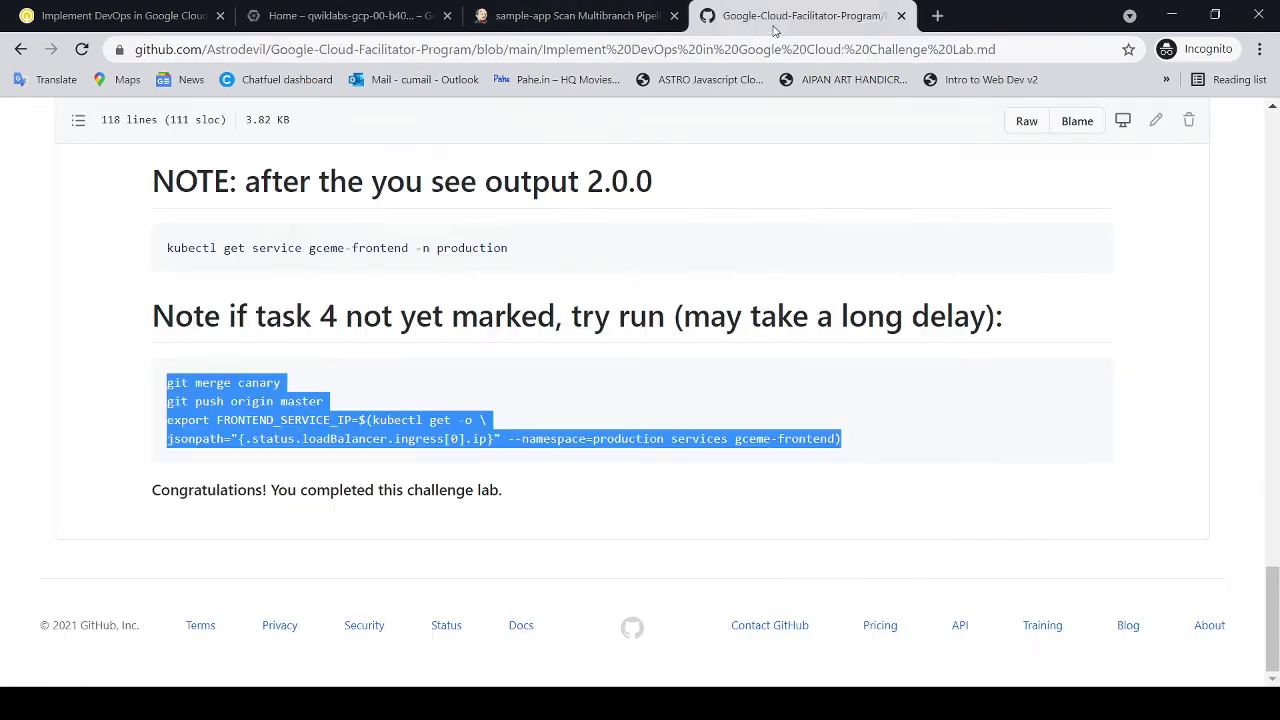
# Step: Run the notes' git merge canary, git push origin master and FRONTEND_SERVICE_IP export commands again at the Cloud Shell prompt
pyautogui.click(790, 17)
pyautogui.click(397, 20)
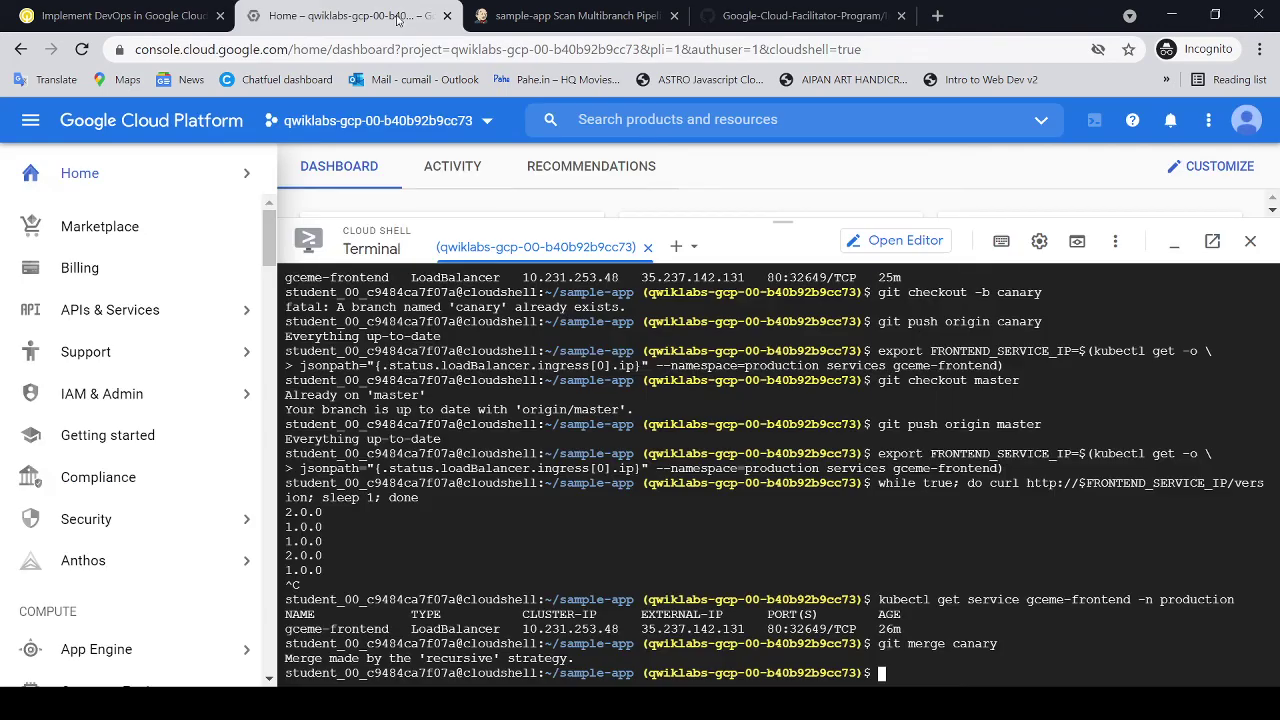
pyautogui.hotkey('ctrl', 'v')
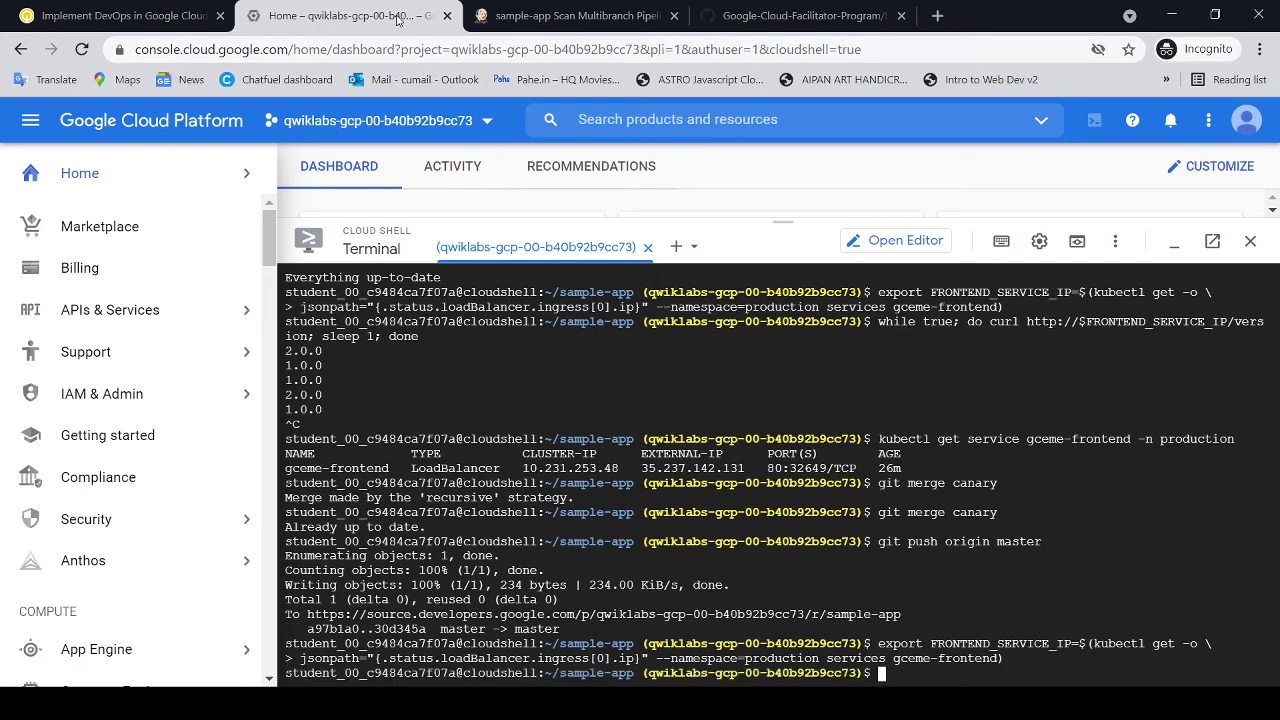
pyautogui.click(757, 16)
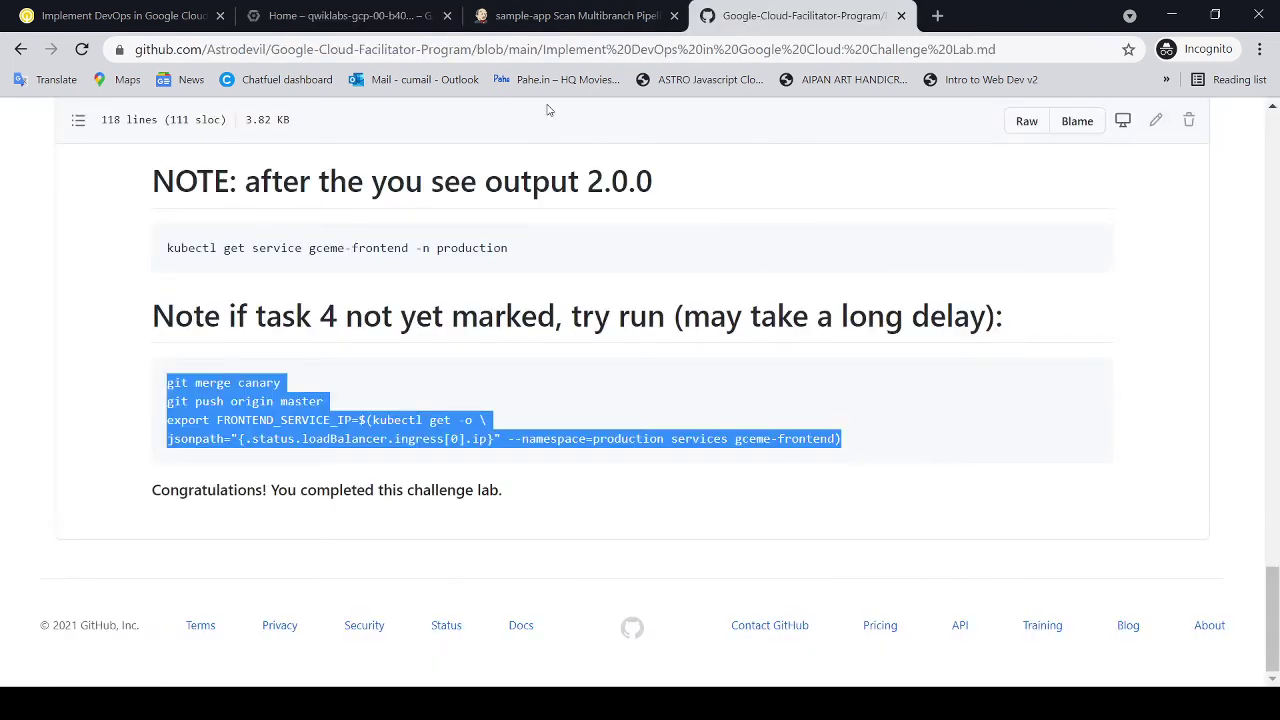
pyautogui.click(385, 18)
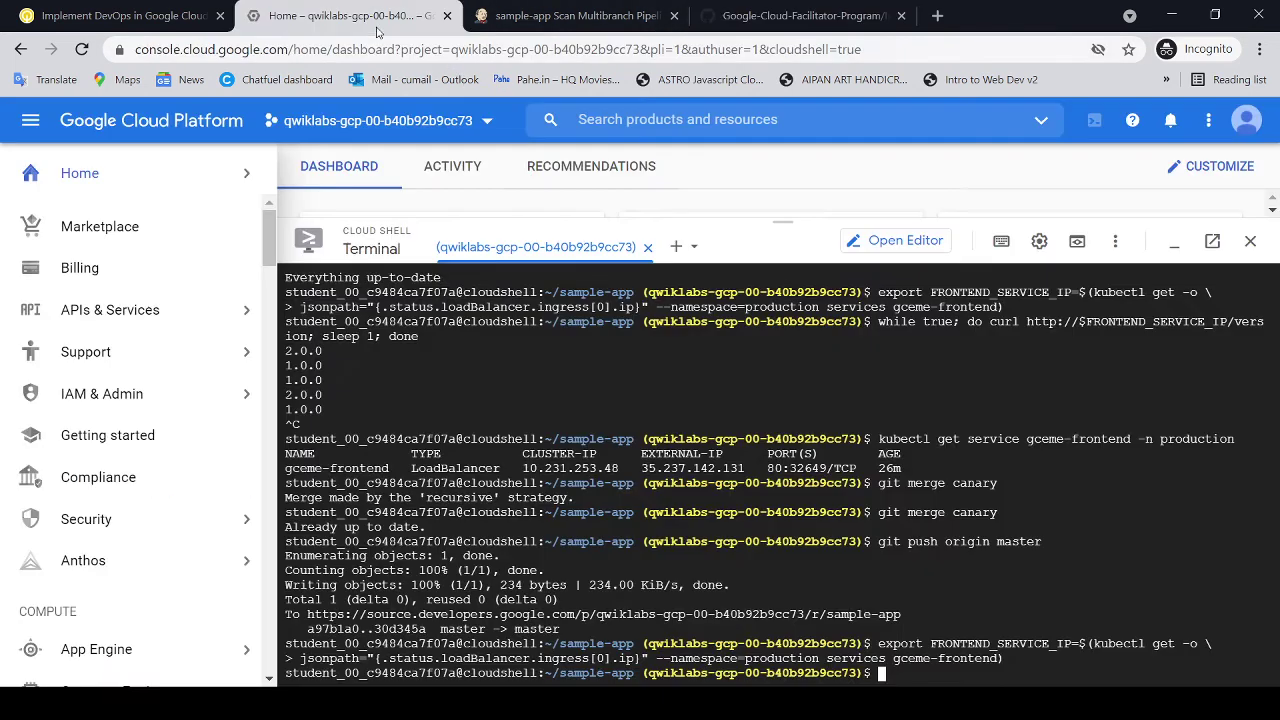
# Step: Check progress on the checkpoint for merging the canary pipeline with production on the Qwiklabs lab page, and dismiss the alert
pyautogui.click(201, 12)
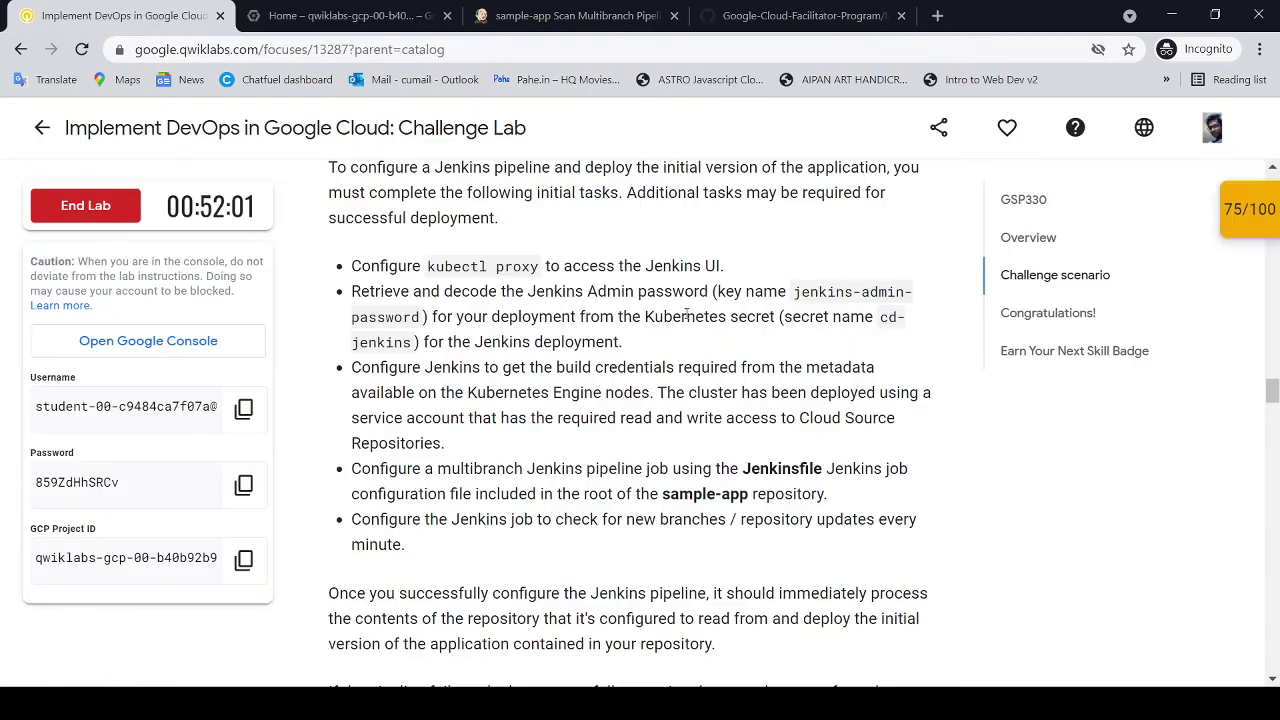
pyautogui.click(1249, 214)
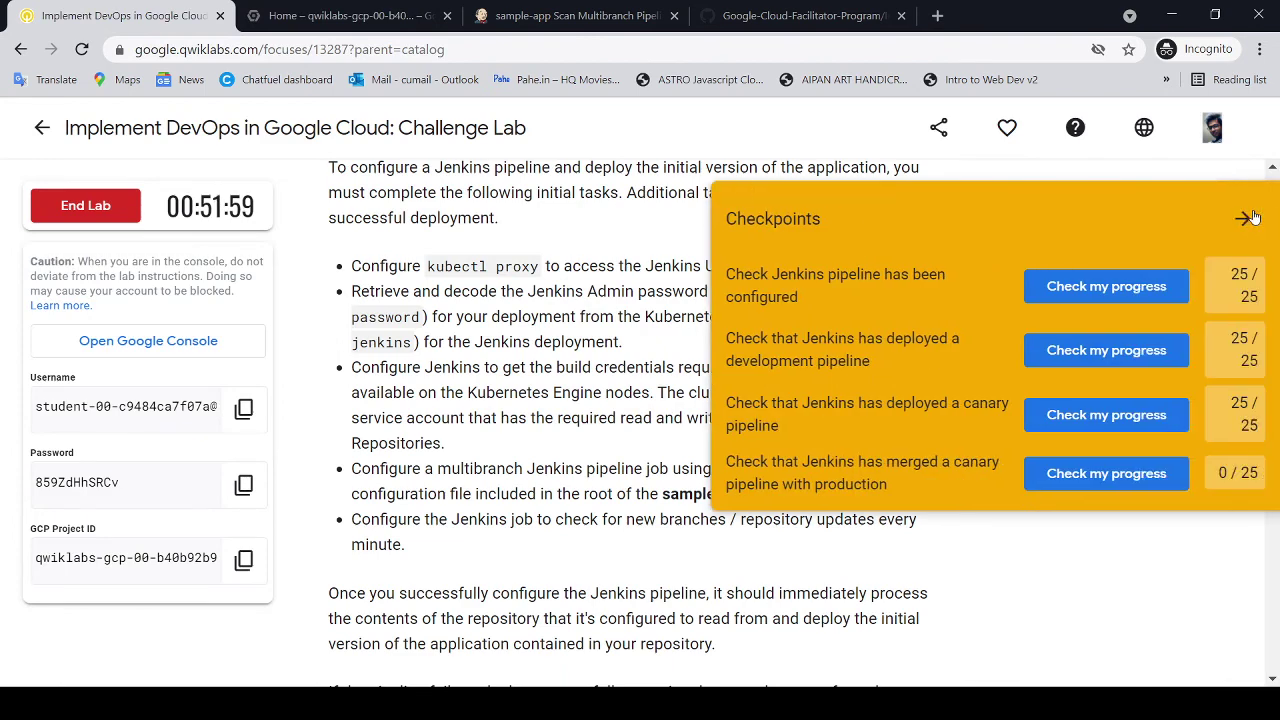
pyautogui.click(1118, 479)
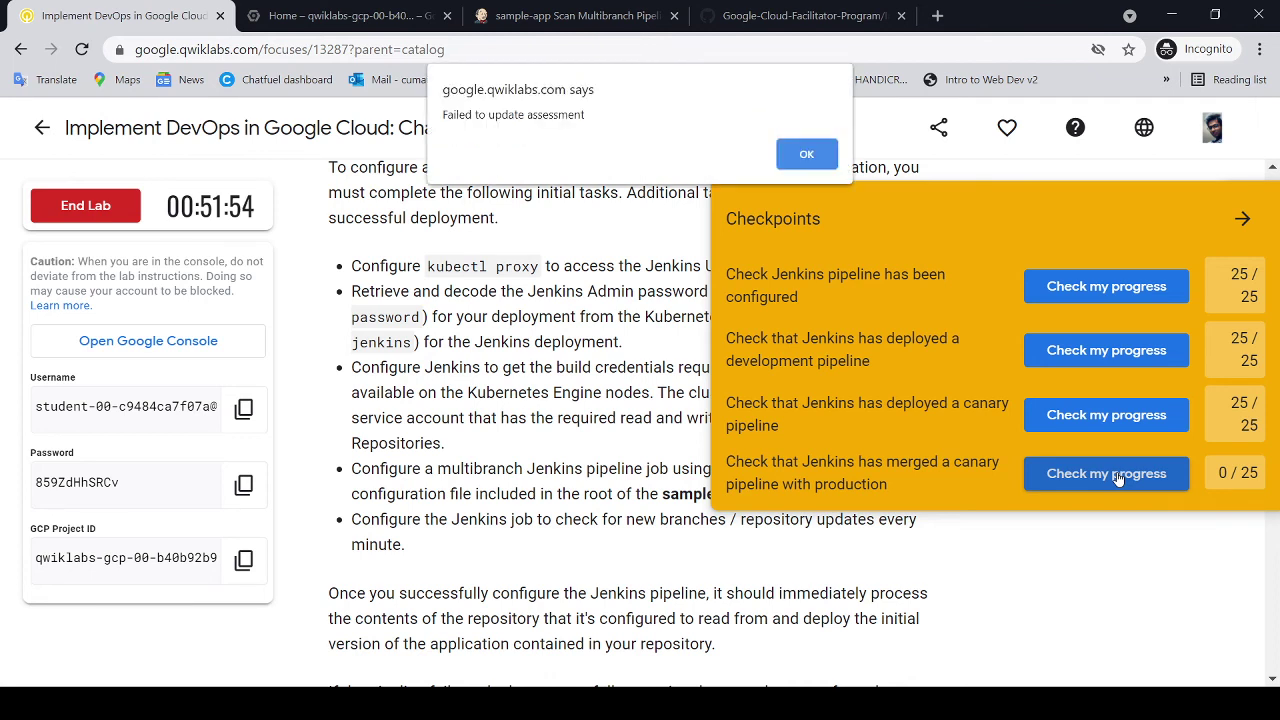
pyautogui.click(807, 157)
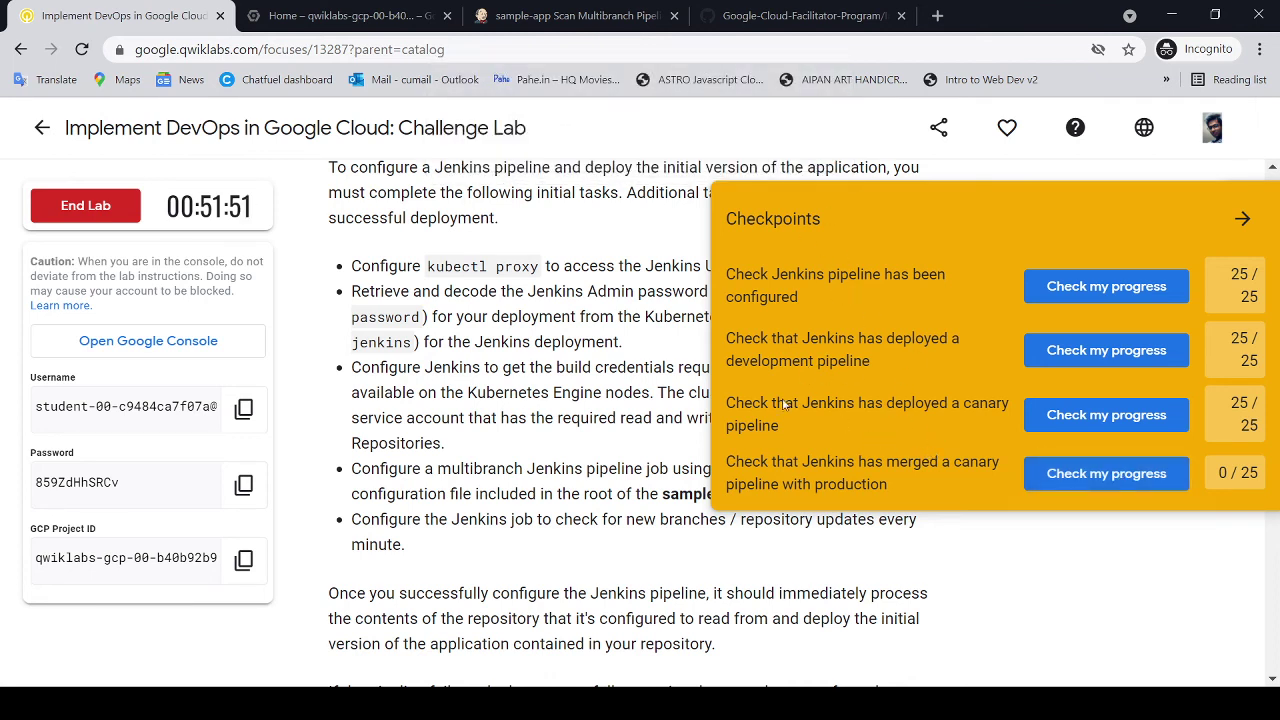
# Step: Review the GitHub note on what to run if task 4 is not yet marked, and return to the lab page
pyautogui.click(806, 22)
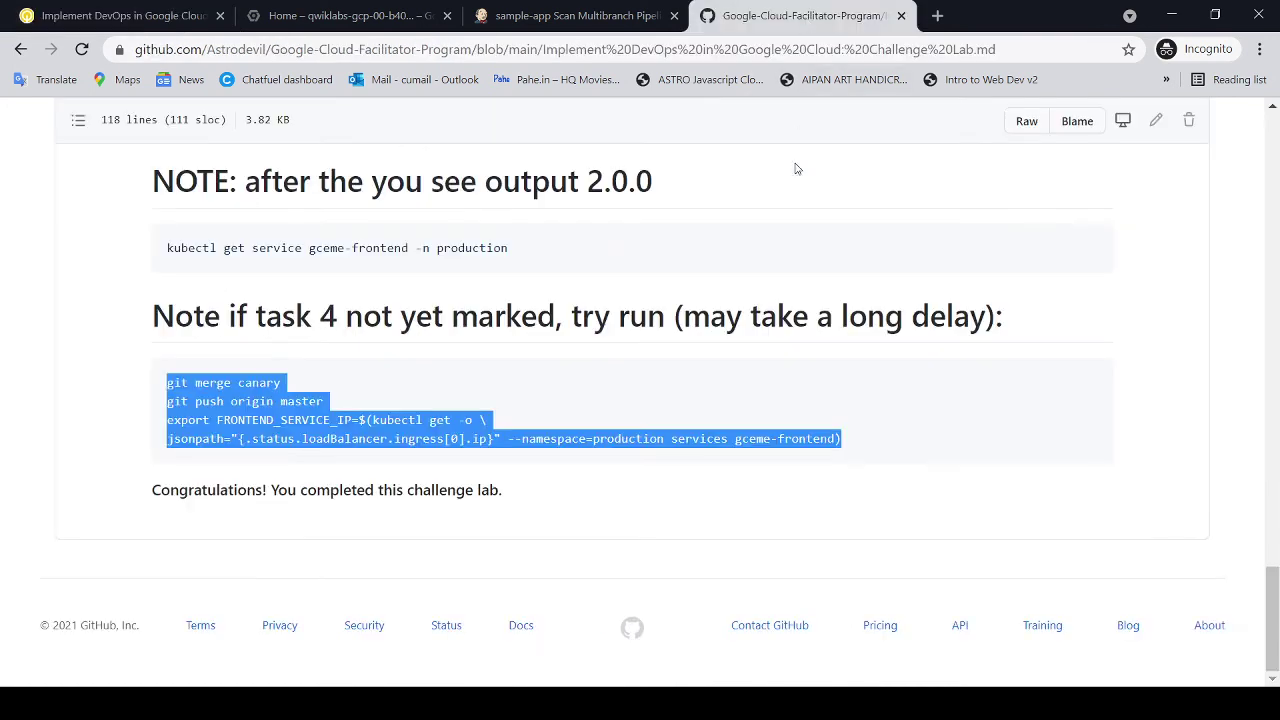
pyautogui.click(800, 372)
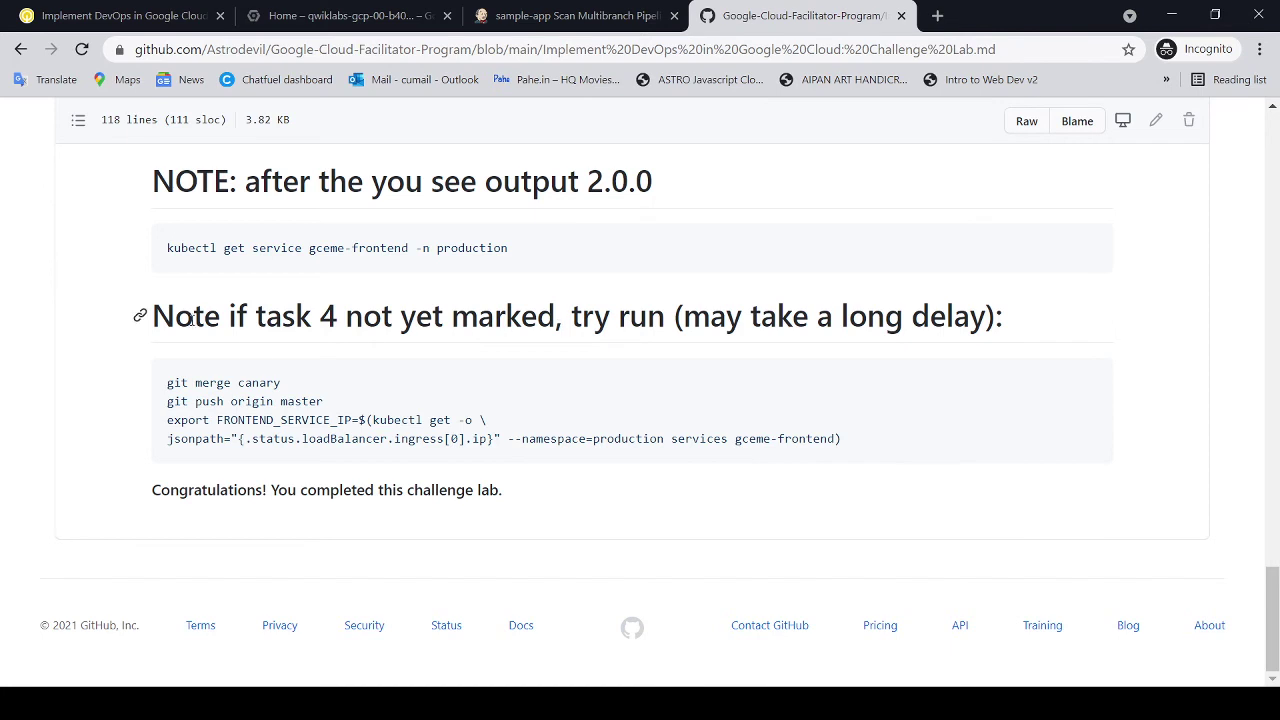
pyautogui.moveTo(192, 316); pyautogui.dragTo(1012, 352)
pyautogui.scroll(1, 1012, 352)
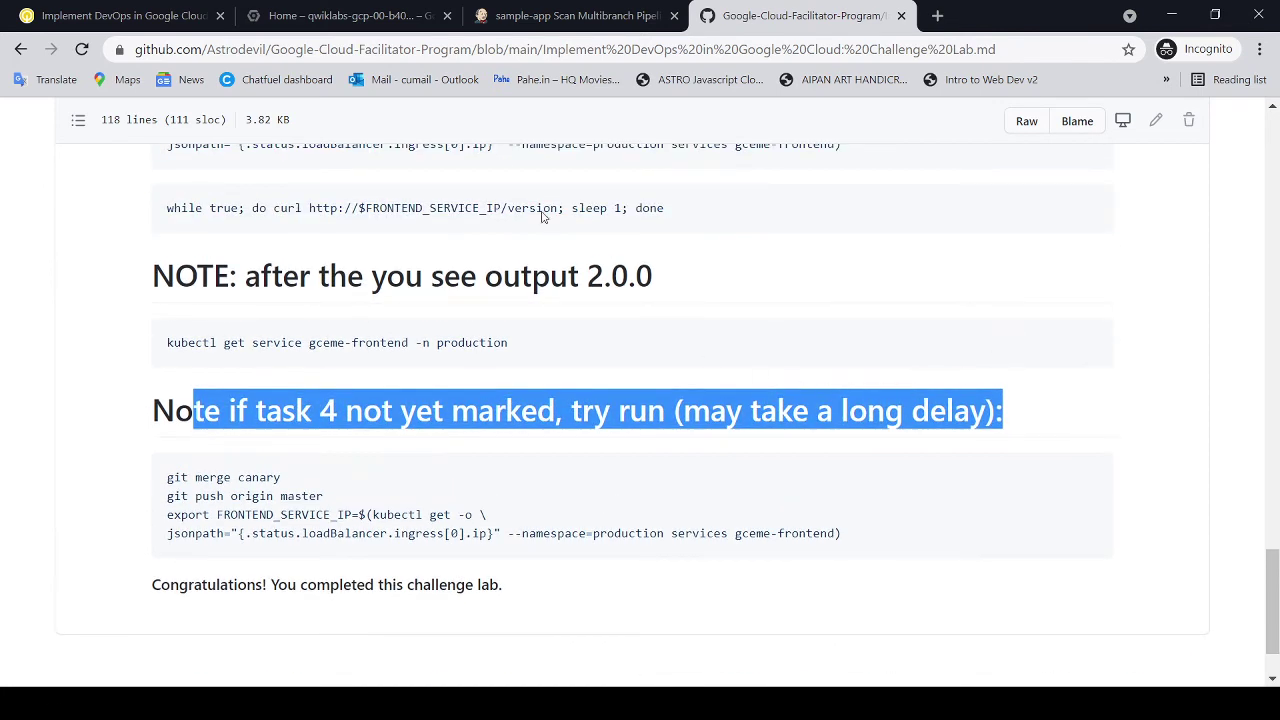
pyautogui.click(390, 24)
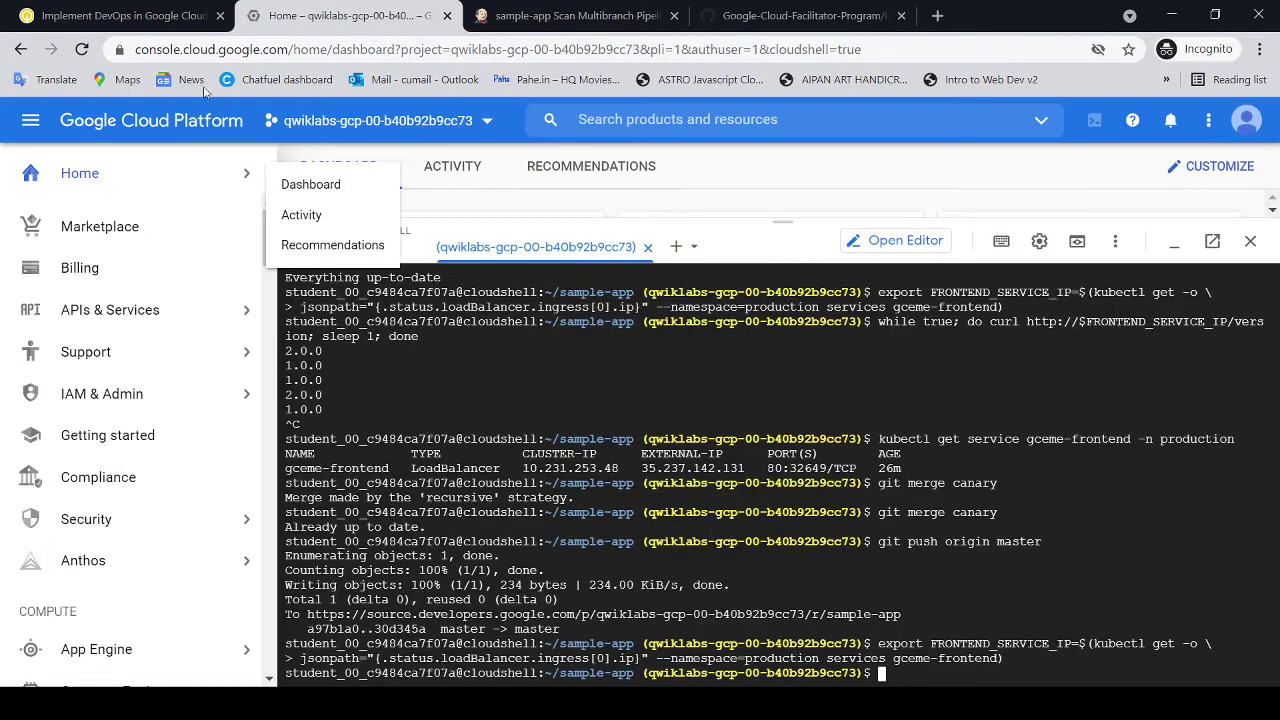
pyautogui.click(166, 26)
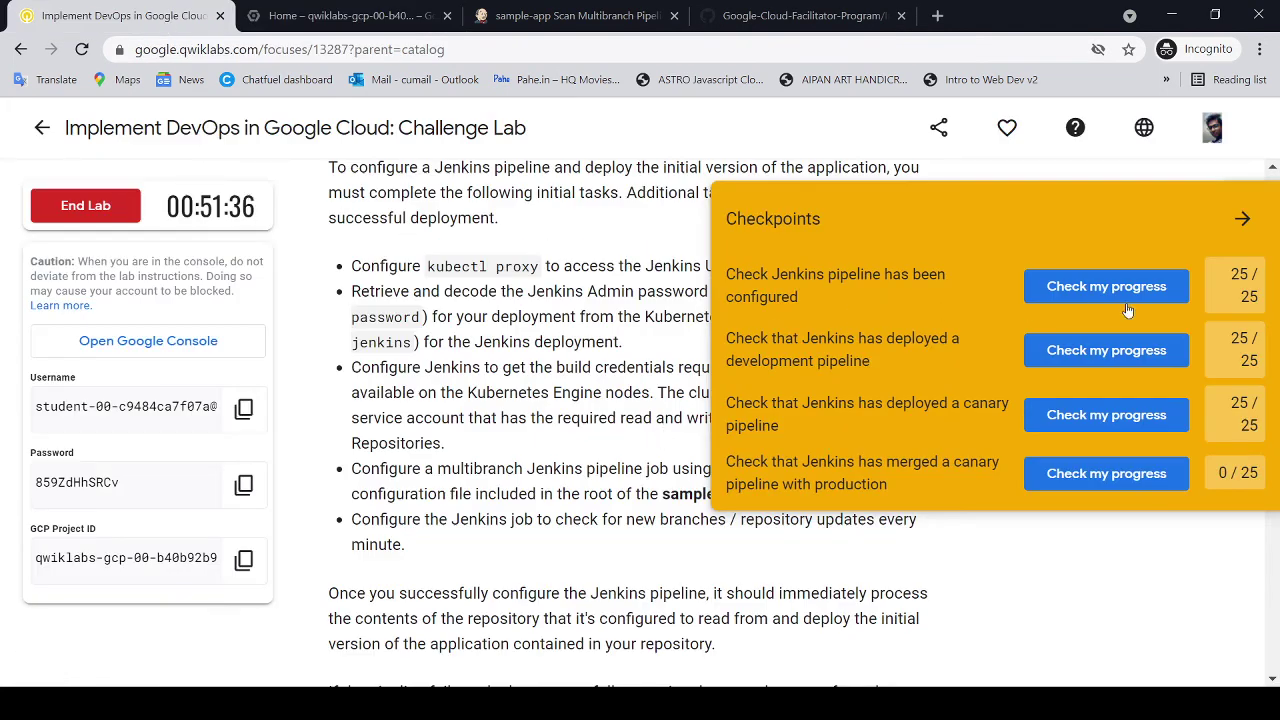
# Step: Collapse the checkpoints list and check progress on the Task 1 objective for the production deployment to the Kubernetes Engine cluster
pyautogui.click(1241, 222)
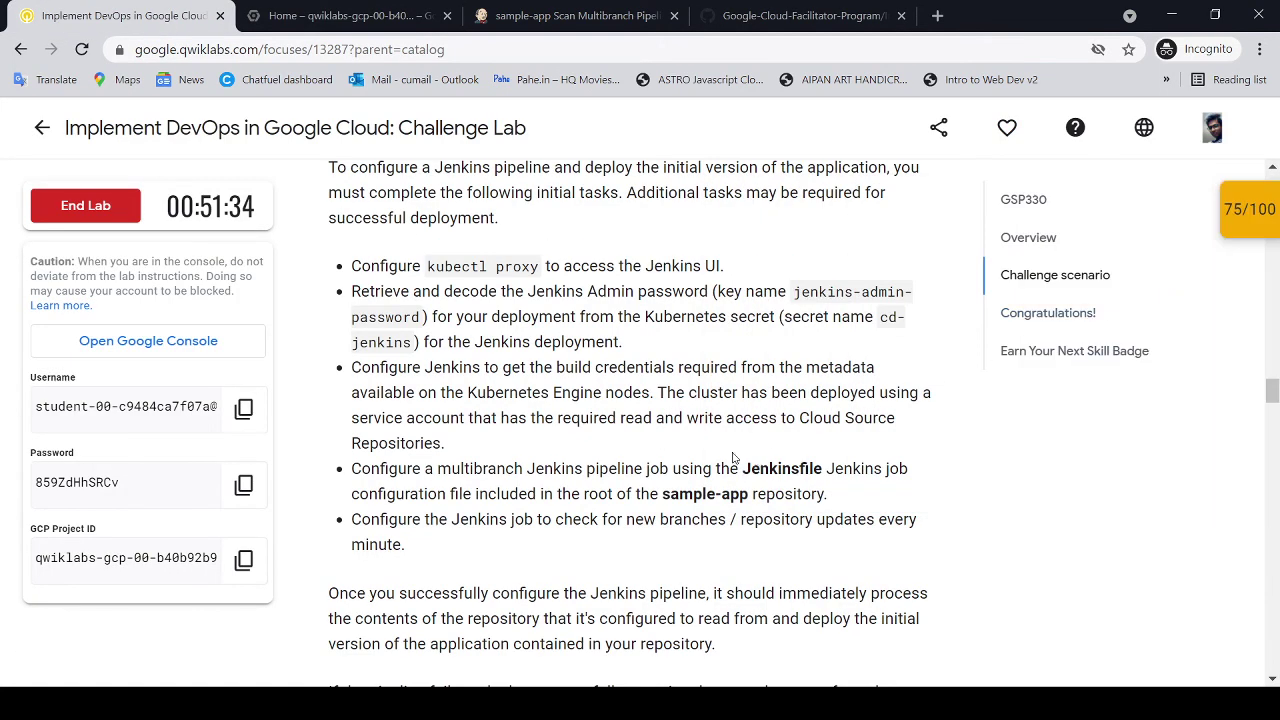
pyautogui.scroll(-5, 640, 450)
pyautogui.scroll(-1, 680, 415)
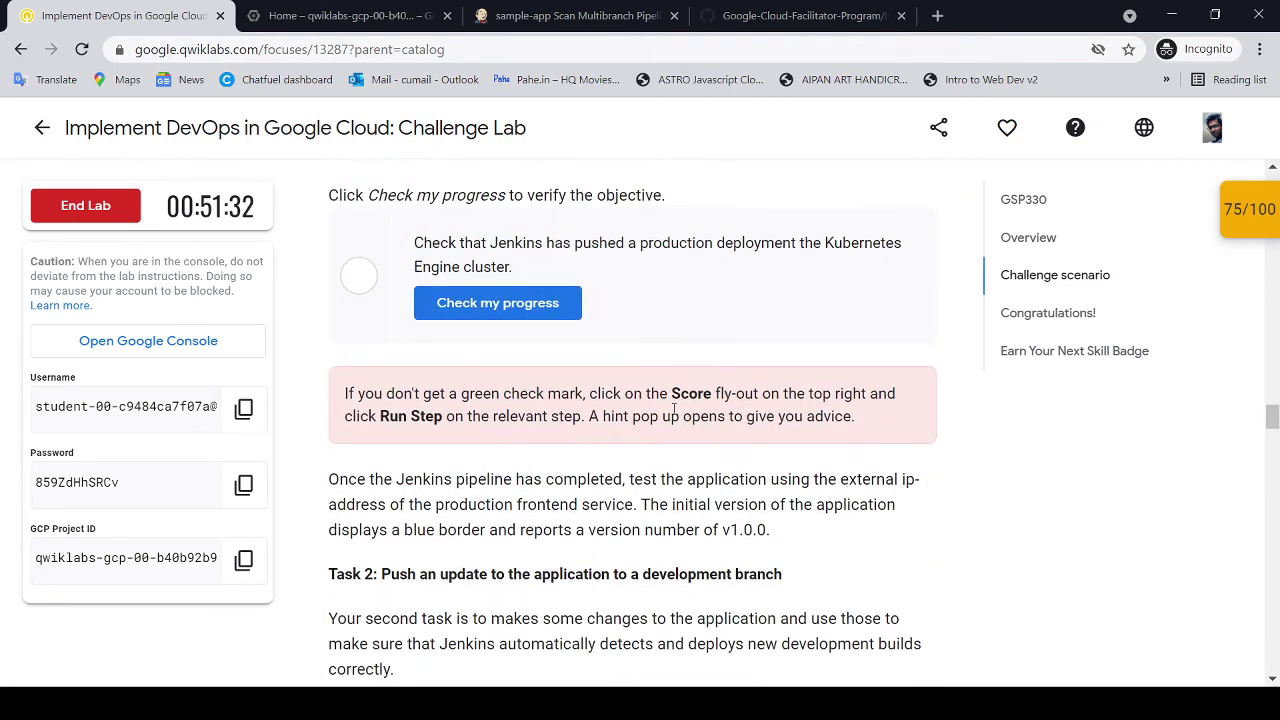
pyautogui.click(545, 302)
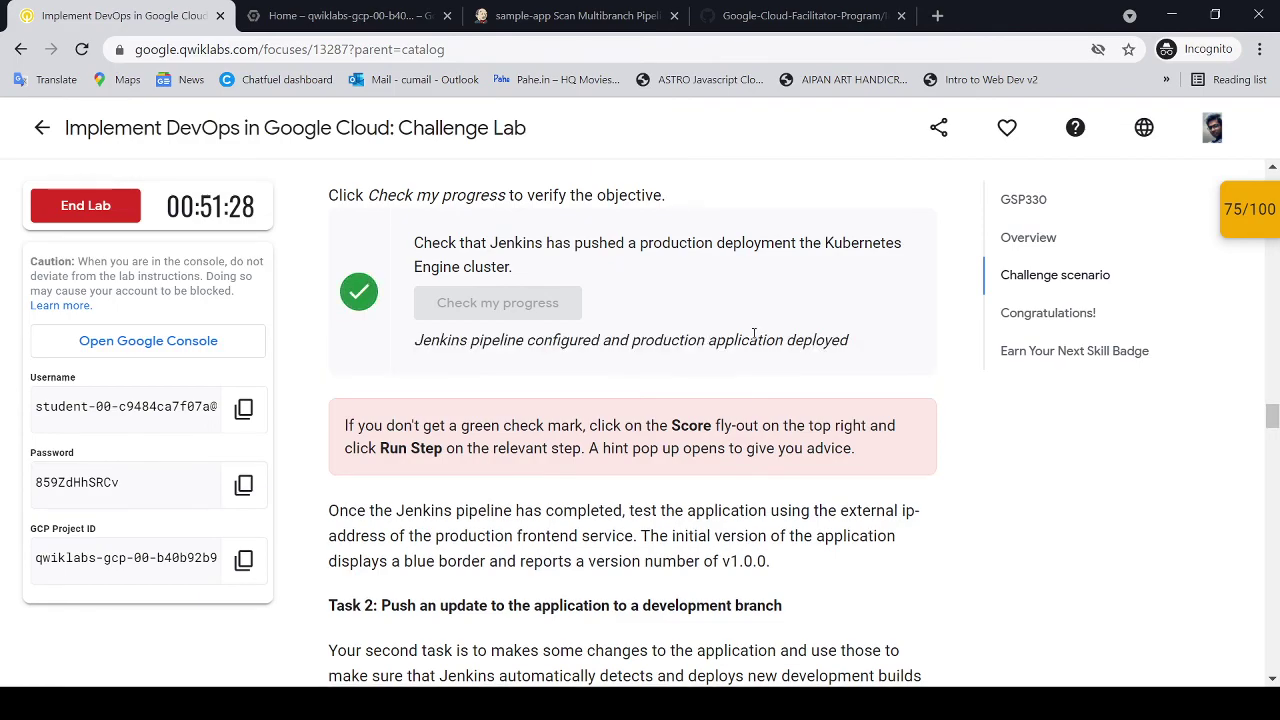
# Step: Check progress on the Task 2 objective for application updates pushed to a development branch
pyautogui.scroll(-2, 750, 345)
pyautogui.scroll(-15, 754, 334)
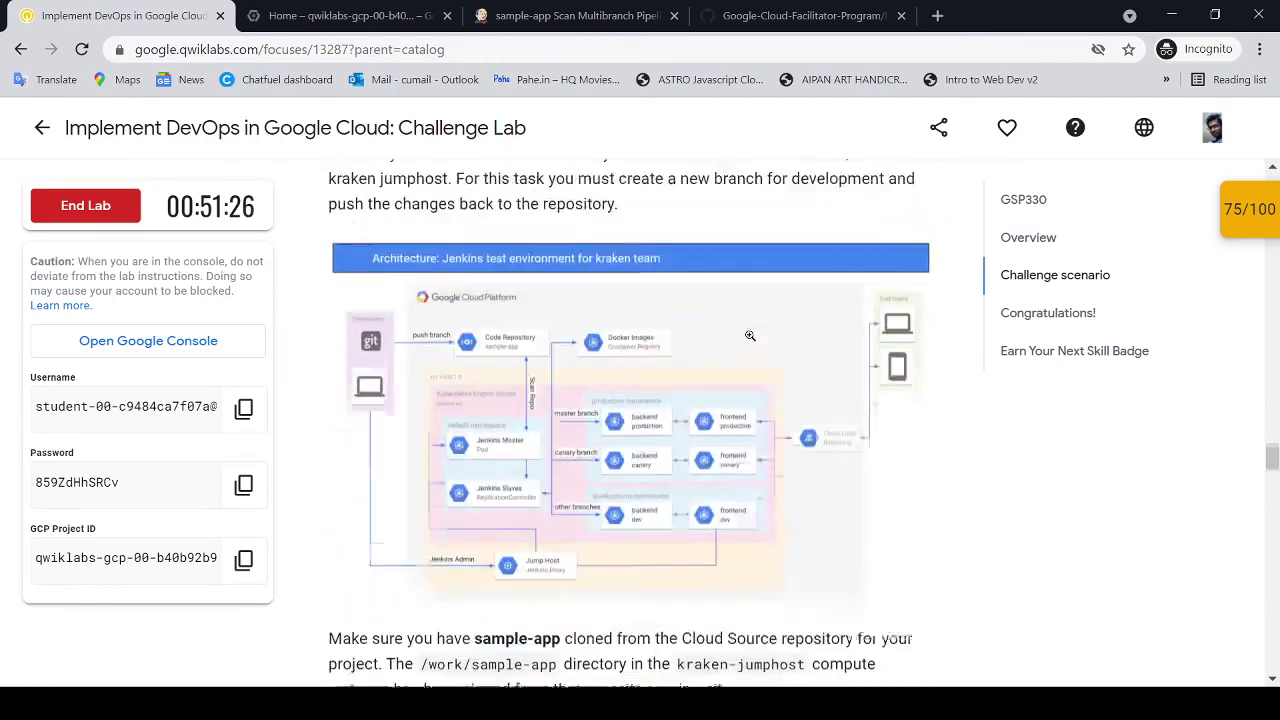
pyautogui.scroll(-5, 749, 336)
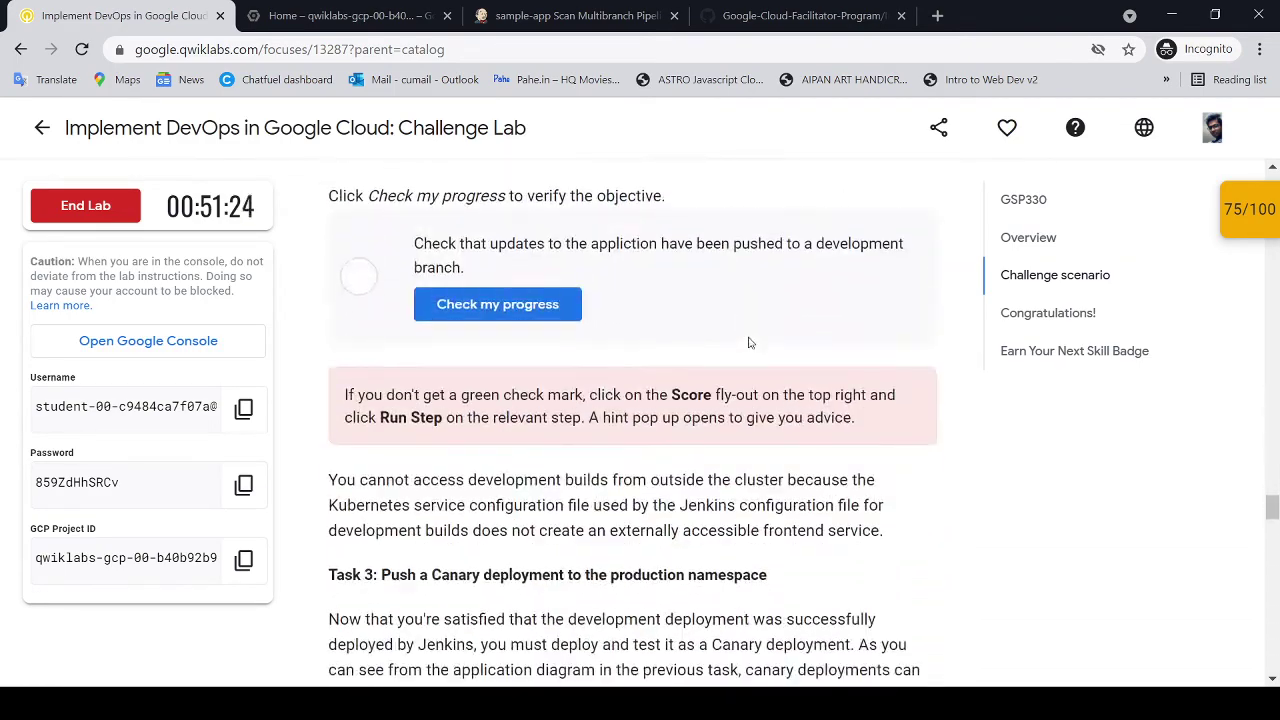
pyautogui.click(560, 310)
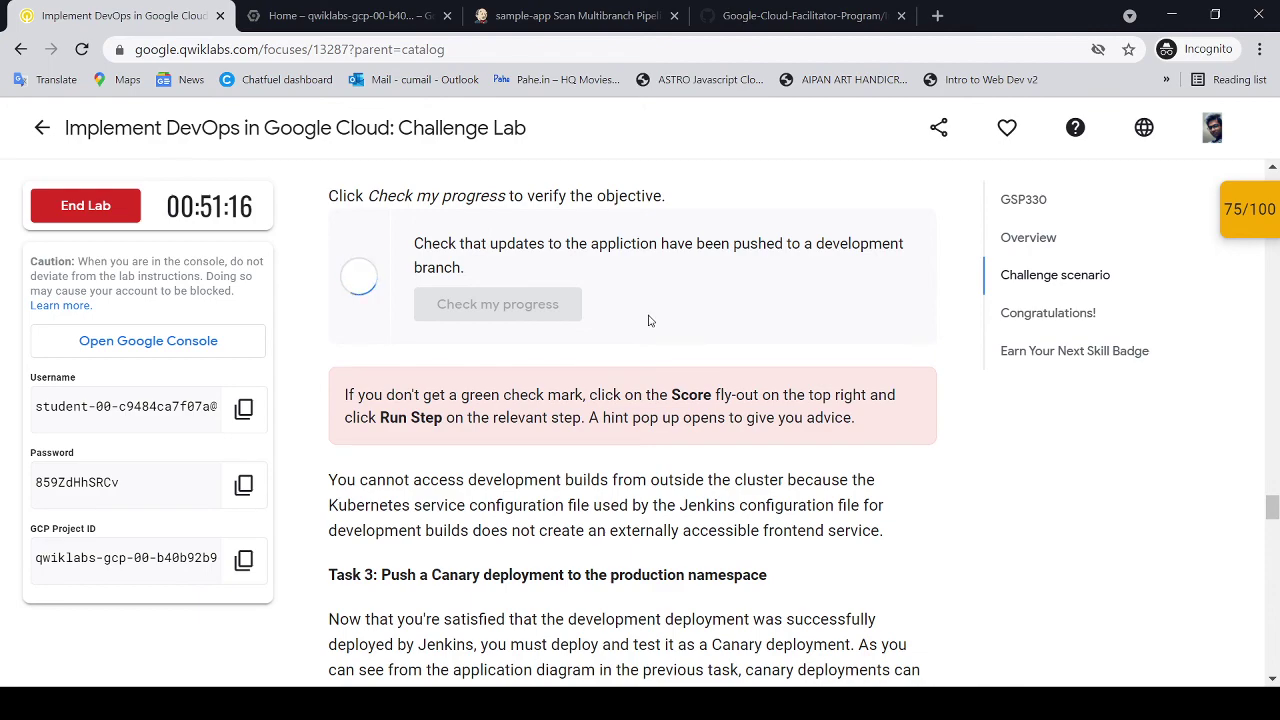
# Step: Check progress on the Task 3 objective for the Canary deployment to the production namespace
pyautogui.scroll(-3, 648, 320)
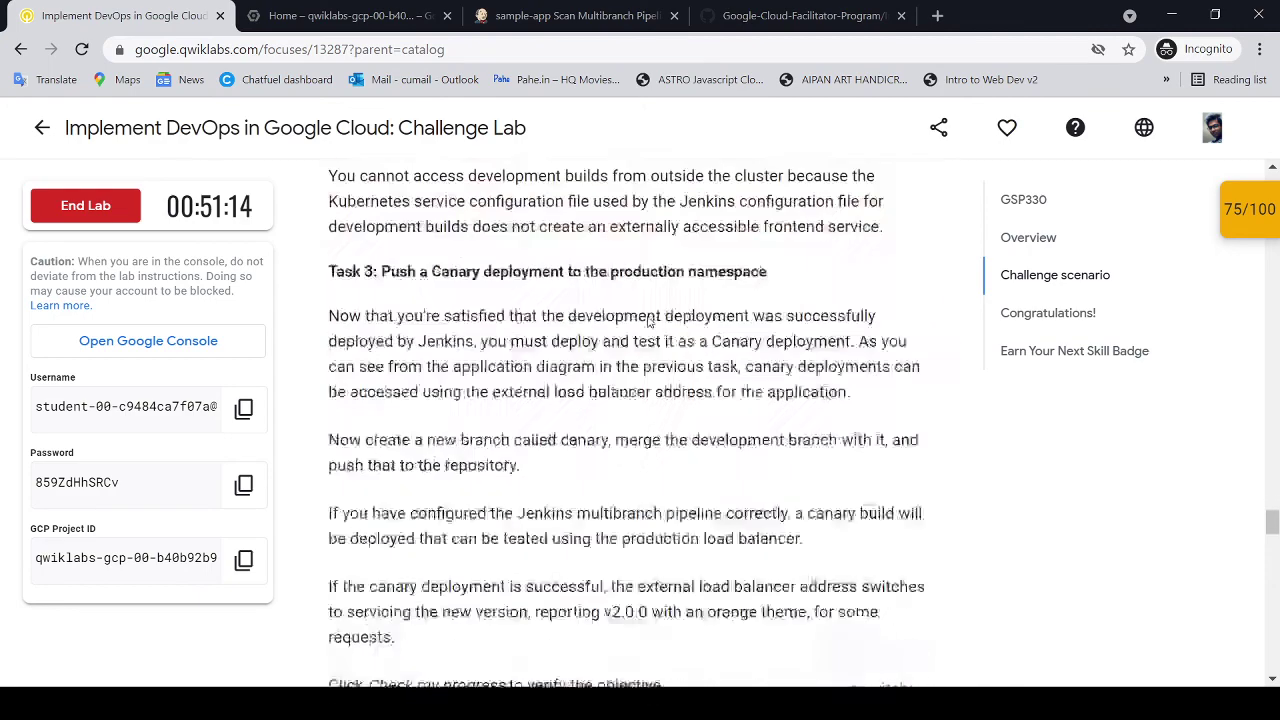
pyautogui.scroll(-4, 648, 320)
pyautogui.click(558, 368)
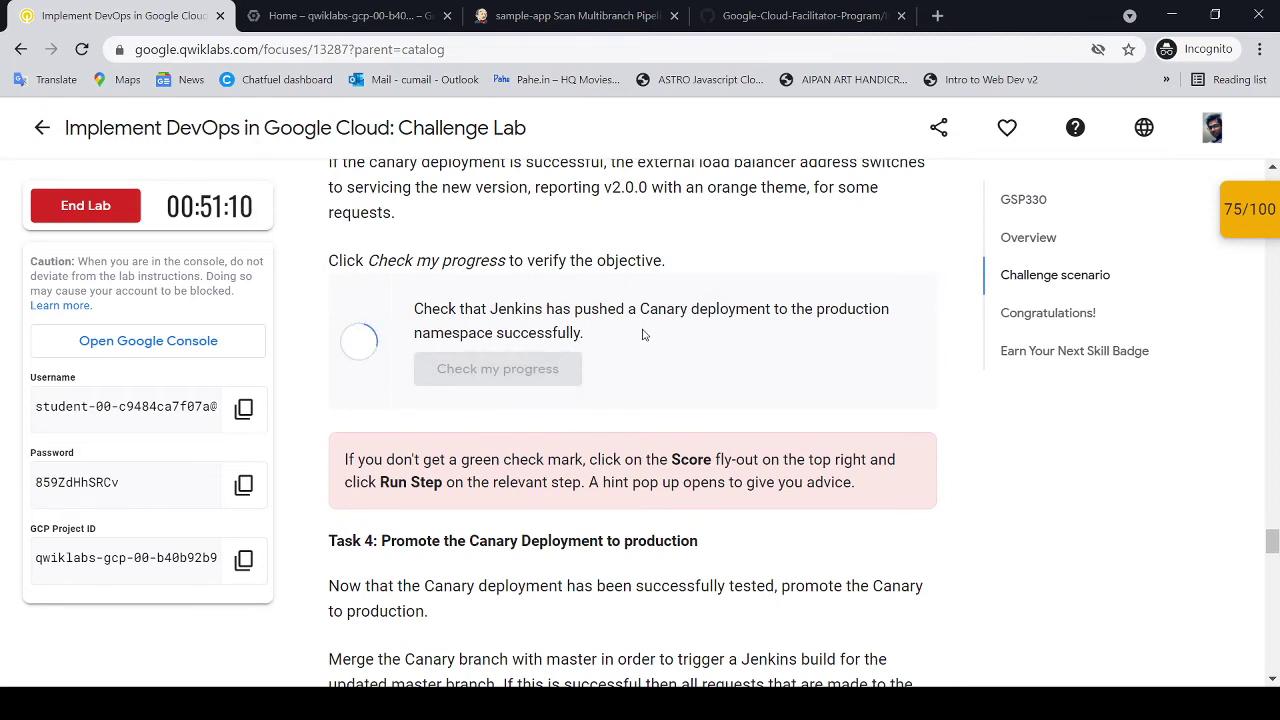
# Step: Check progress on the Task 4 objective for the Jenkins update to the production application, and read the feedback
pyautogui.scroll(-4, 711, 351)
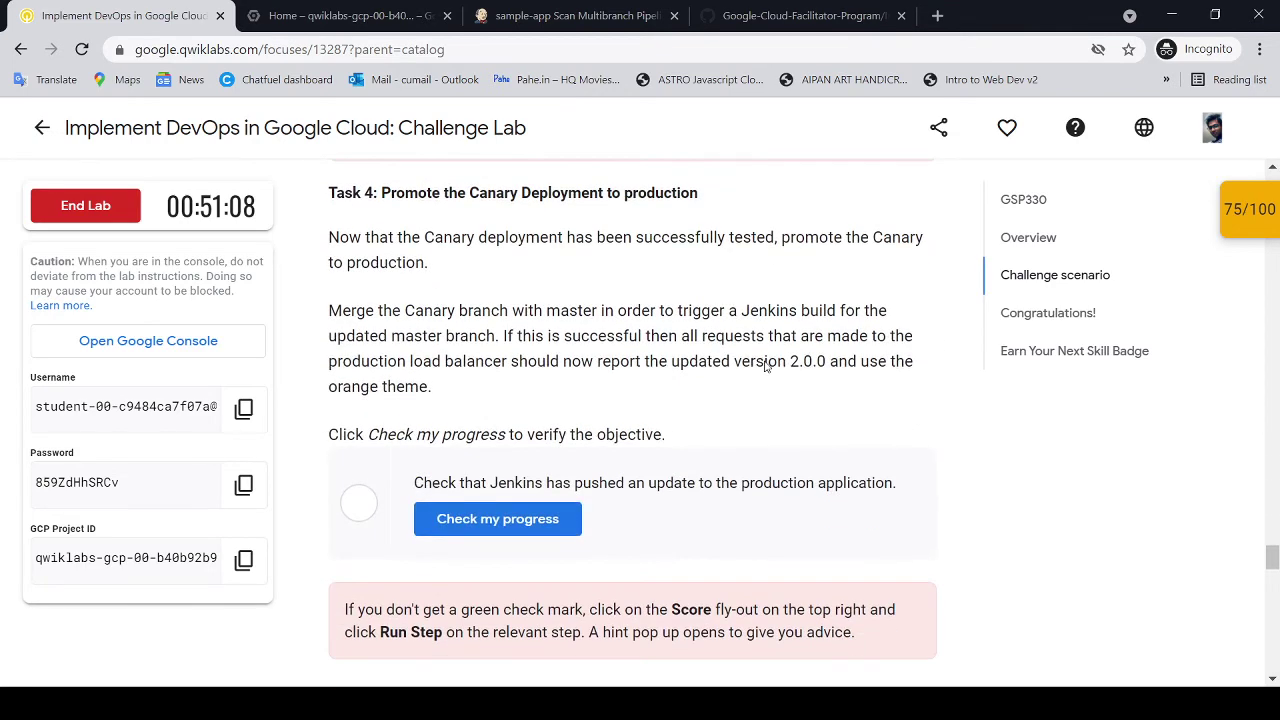
pyautogui.click(506, 518)
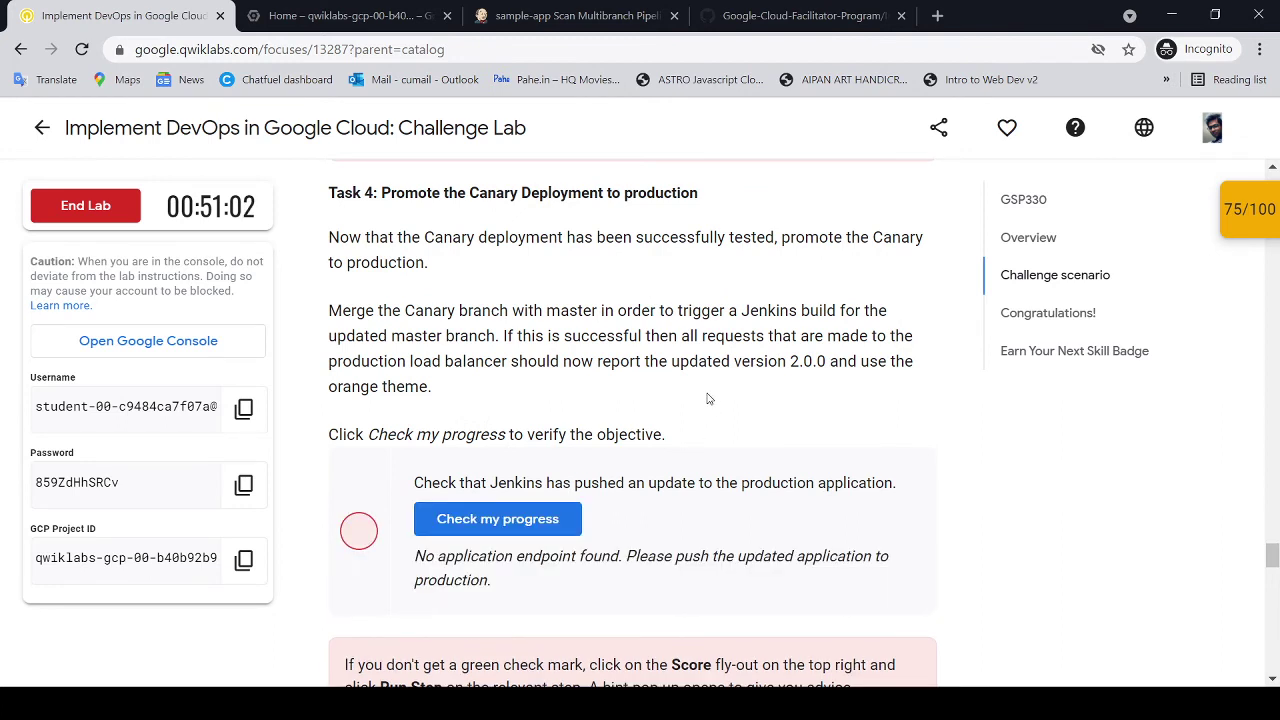
pyautogui.moveTo(437, 556); pyautogui.dragTo(620, 580)
pyautogui.click(813, 396)
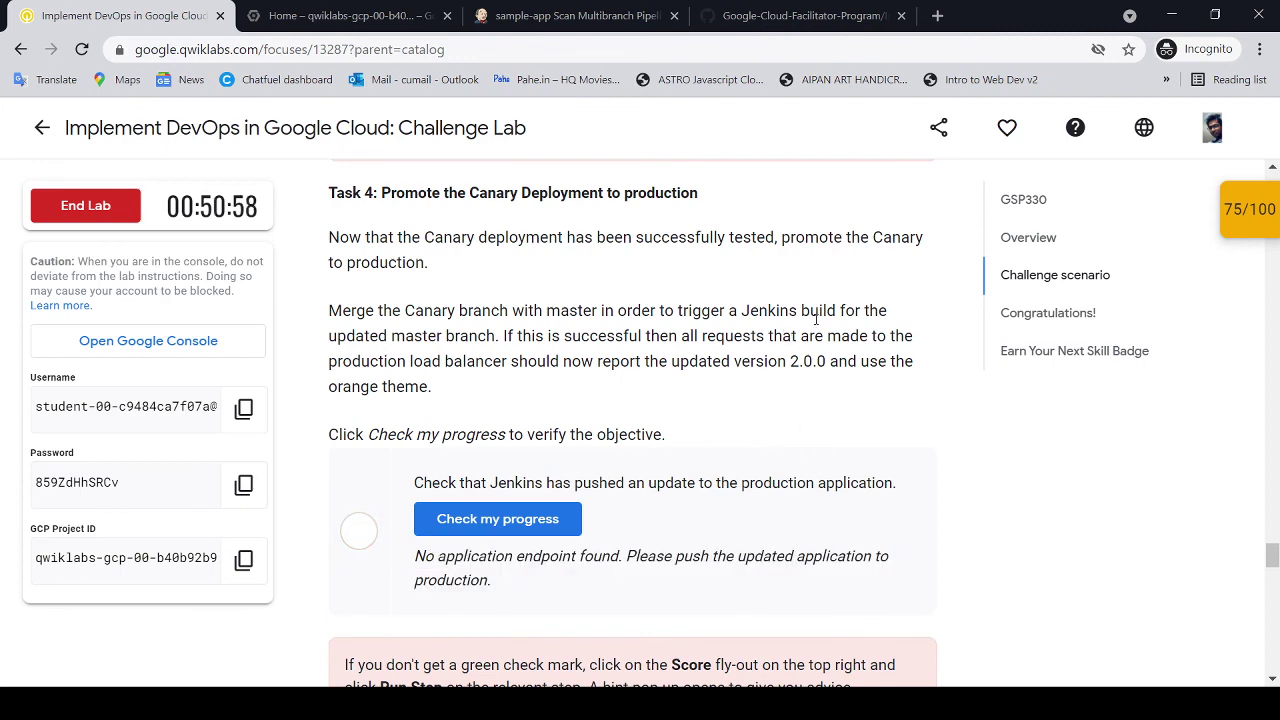
# Step: Copy the GitHub notes' task 4 fallback block and rerun its canary merge, master push and FRONTEND_SERVICE_IP export in Cloud Shell
pyautogui.click(795, 15)
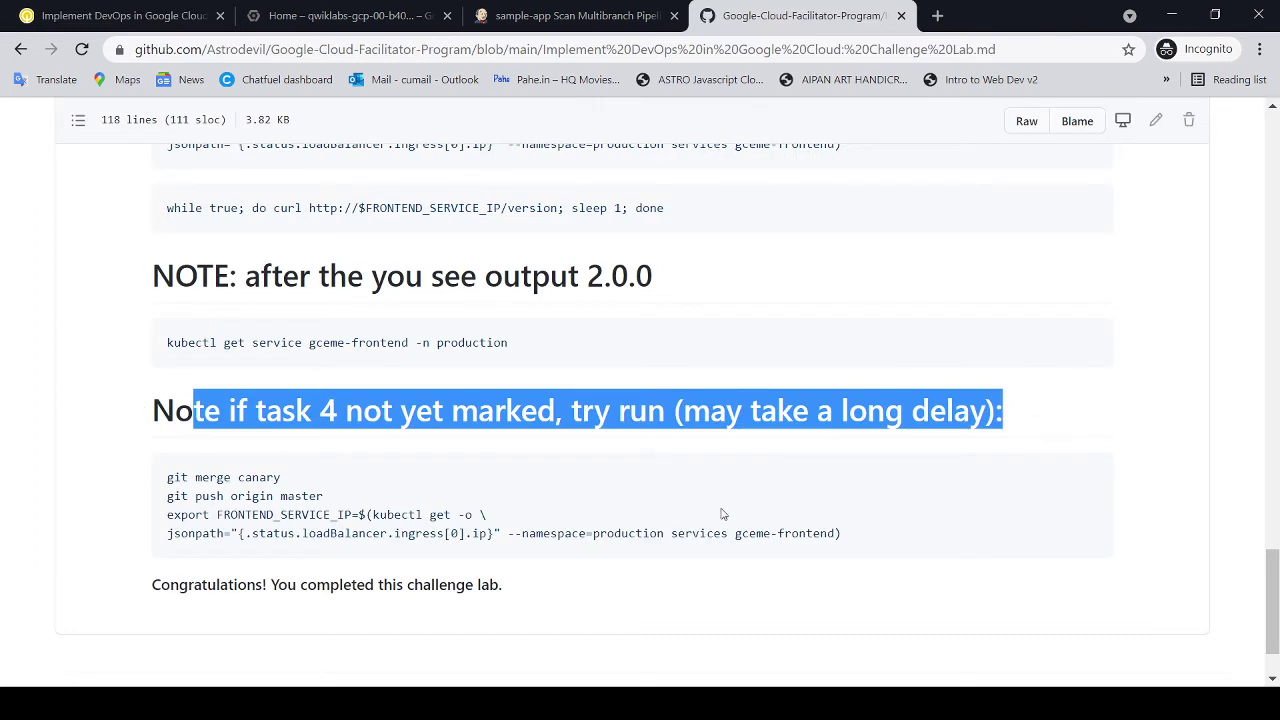
pyautogui.click(660, 480)
pyautogui.moveTo(676, 408); pyautogui.dragTo(1008, 425)
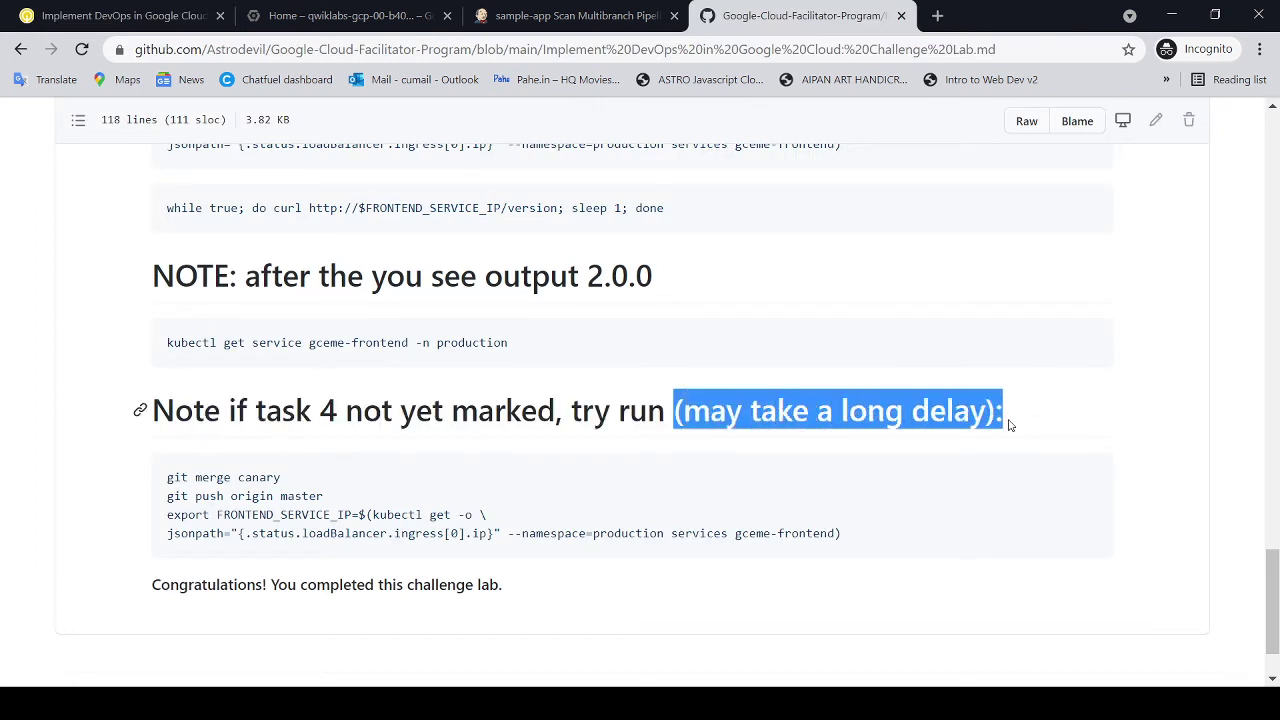
pyautogui.click(1015, 391)
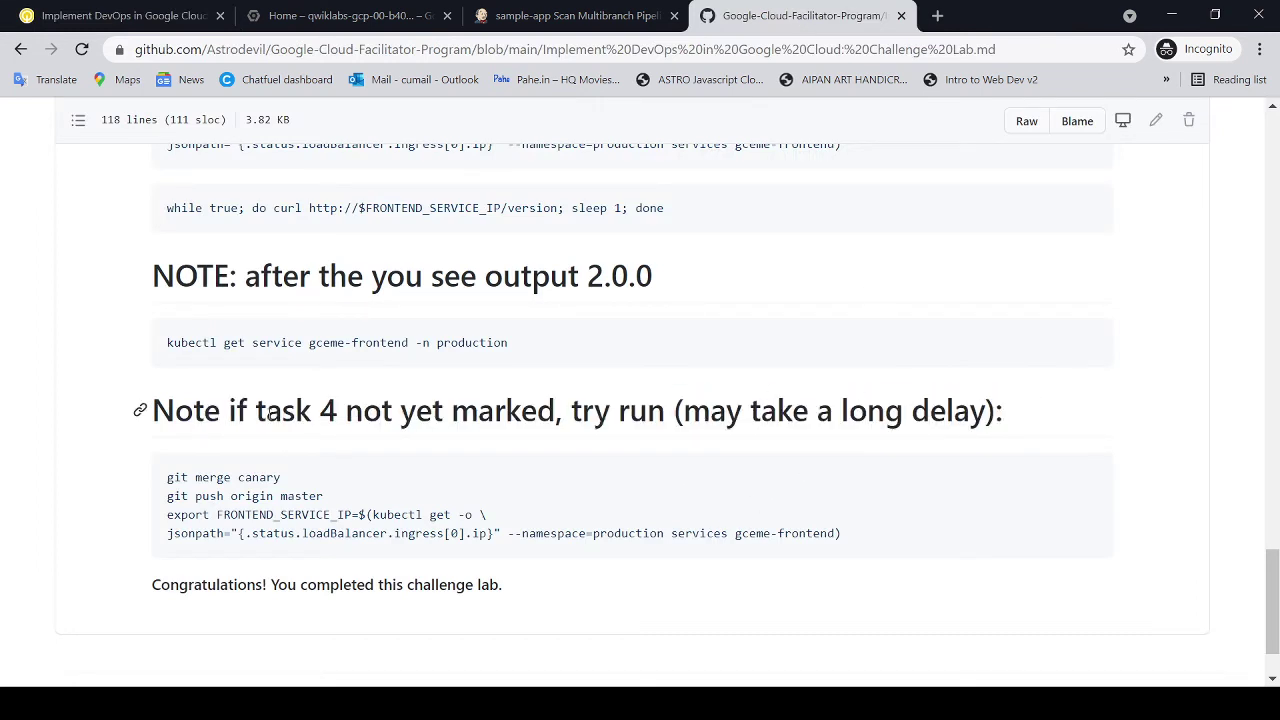
pyautogui.moveTo(268, 415); pyautogui.dragTo(995, 412)
pyautogui.click(621, 416)
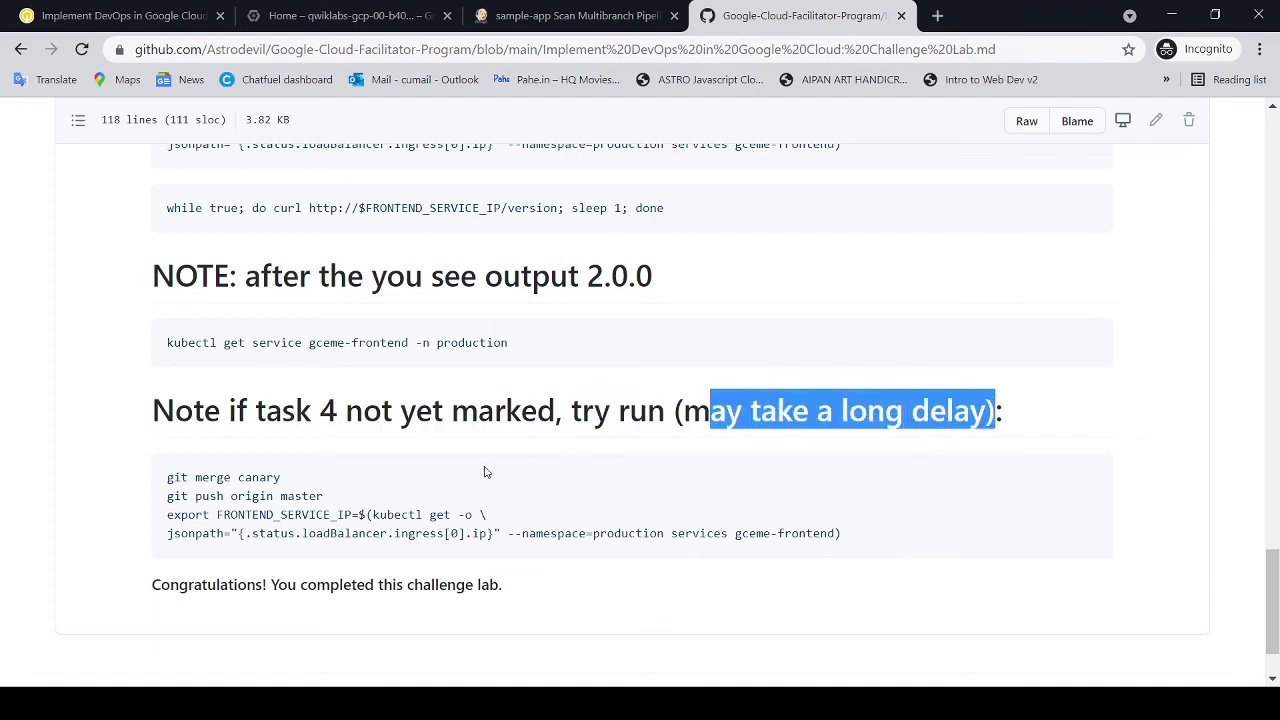
pyautogui.moveTo(167, 478); pyautogui.dragTo(847, 554)
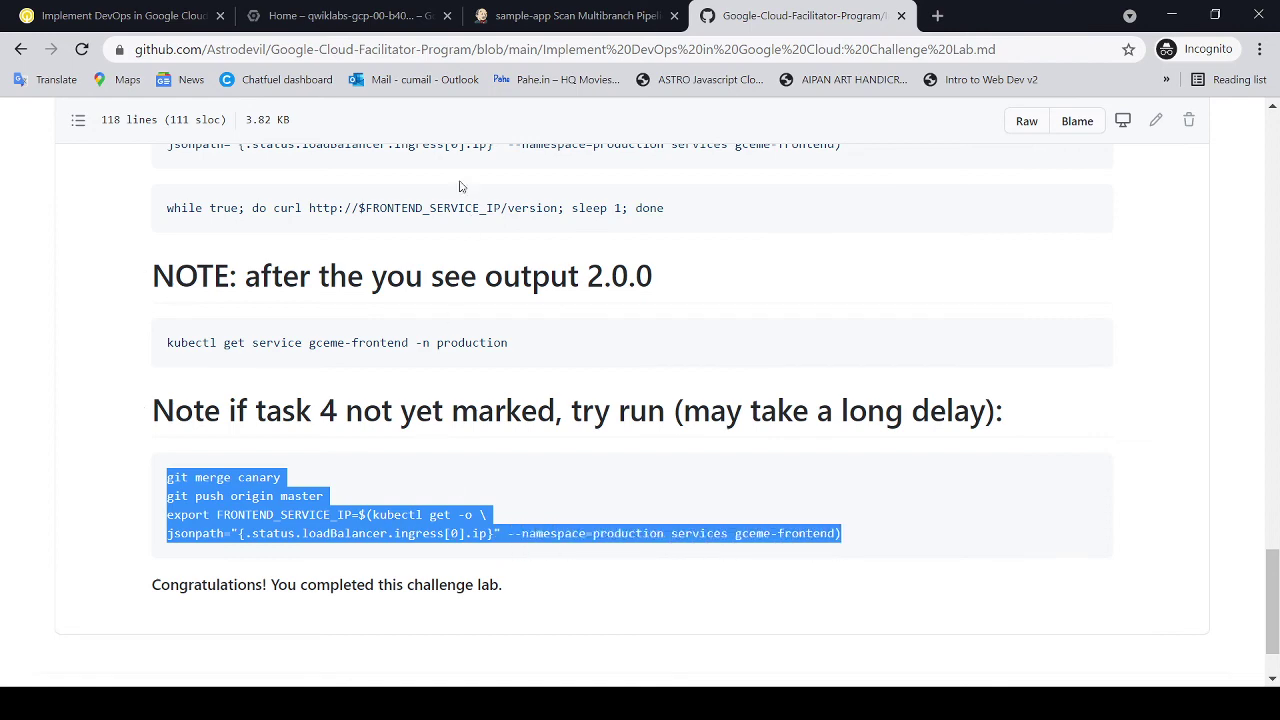
pyautogui.click(350, 18)
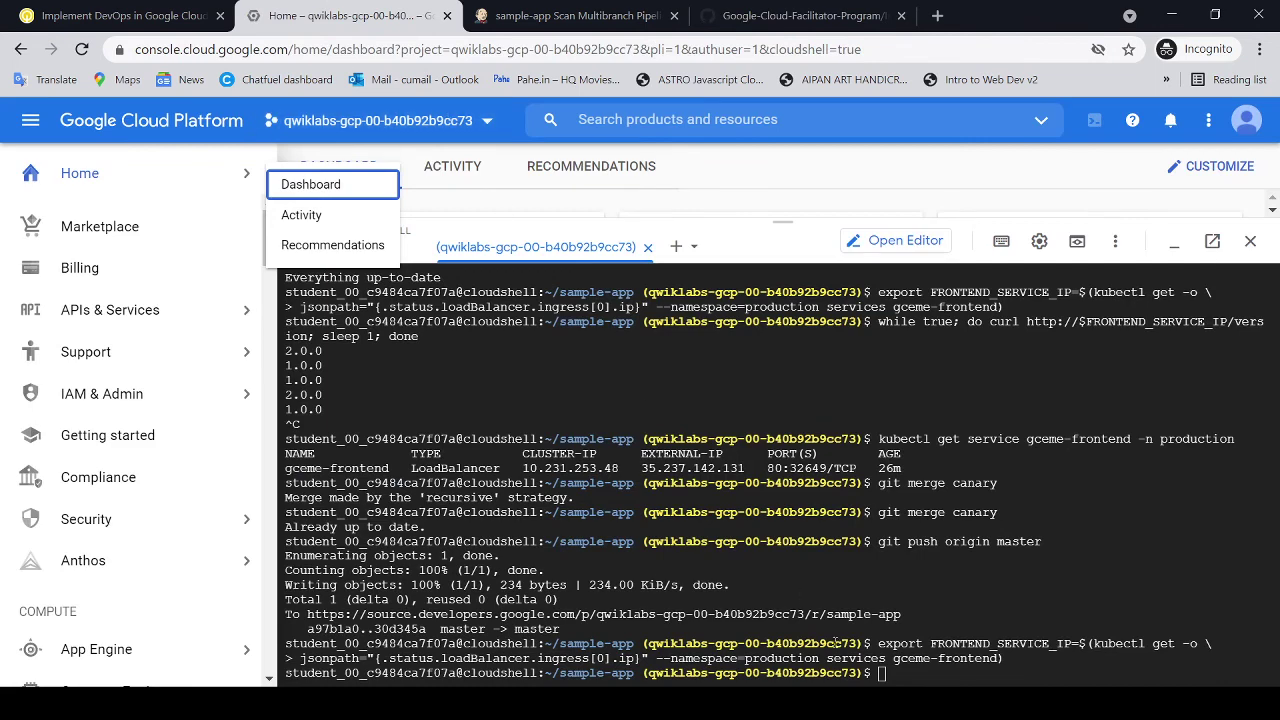
pyautogui.click(905, 677)
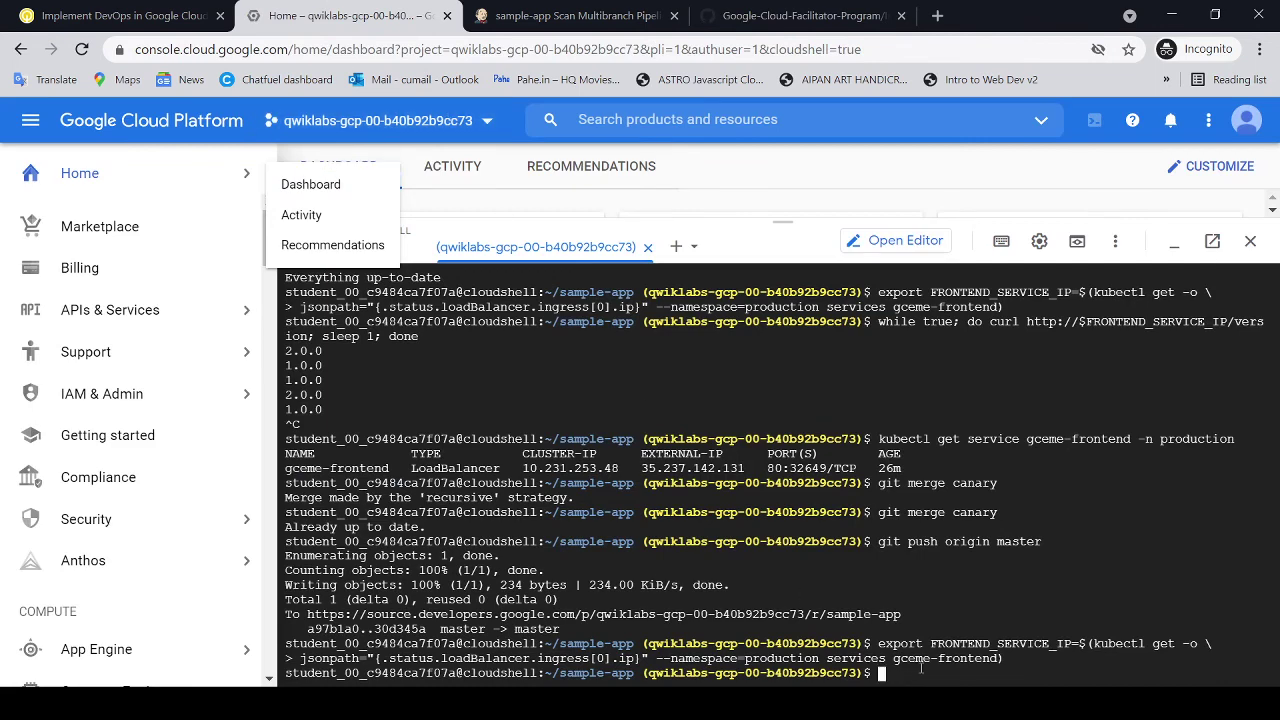
pyautogui.write('git merge canary git push origin master')
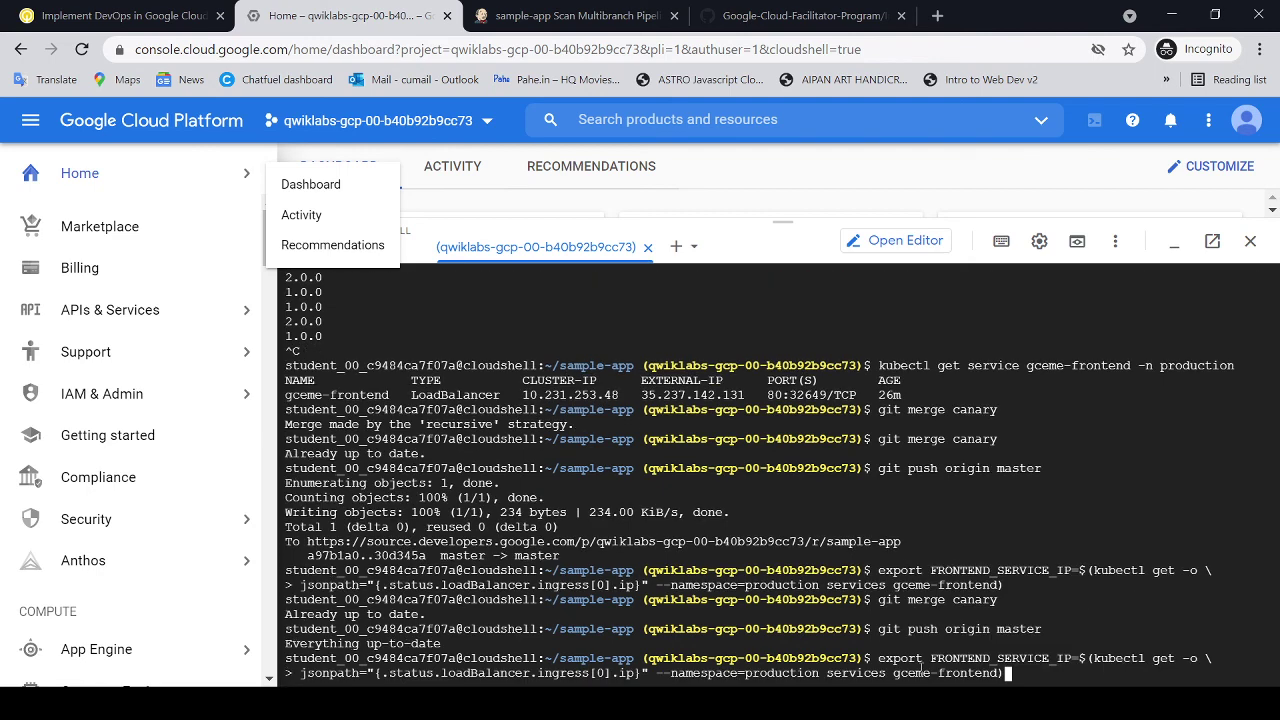
pyautogui.press('Return')
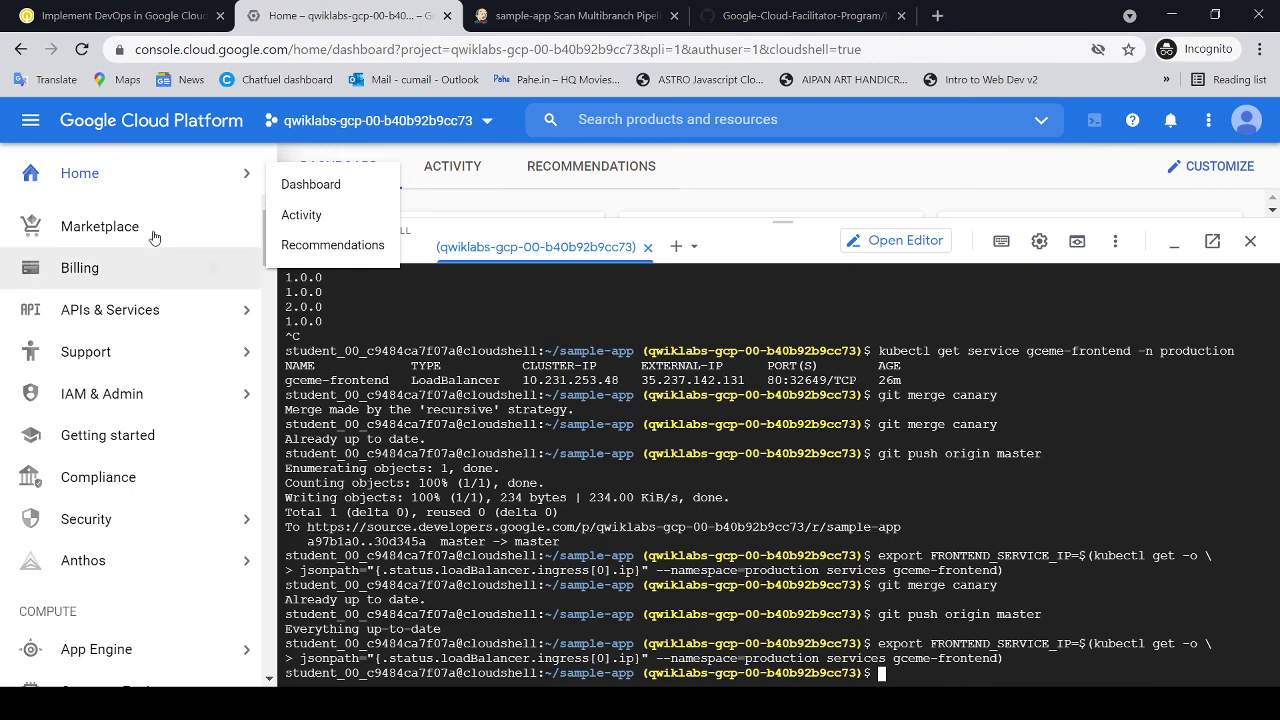
# Step: Look at the Jenkins Scan Multibranch Pipeline Log, and check the lab's Task 4 progress again
pyautogui.click(575, 15)
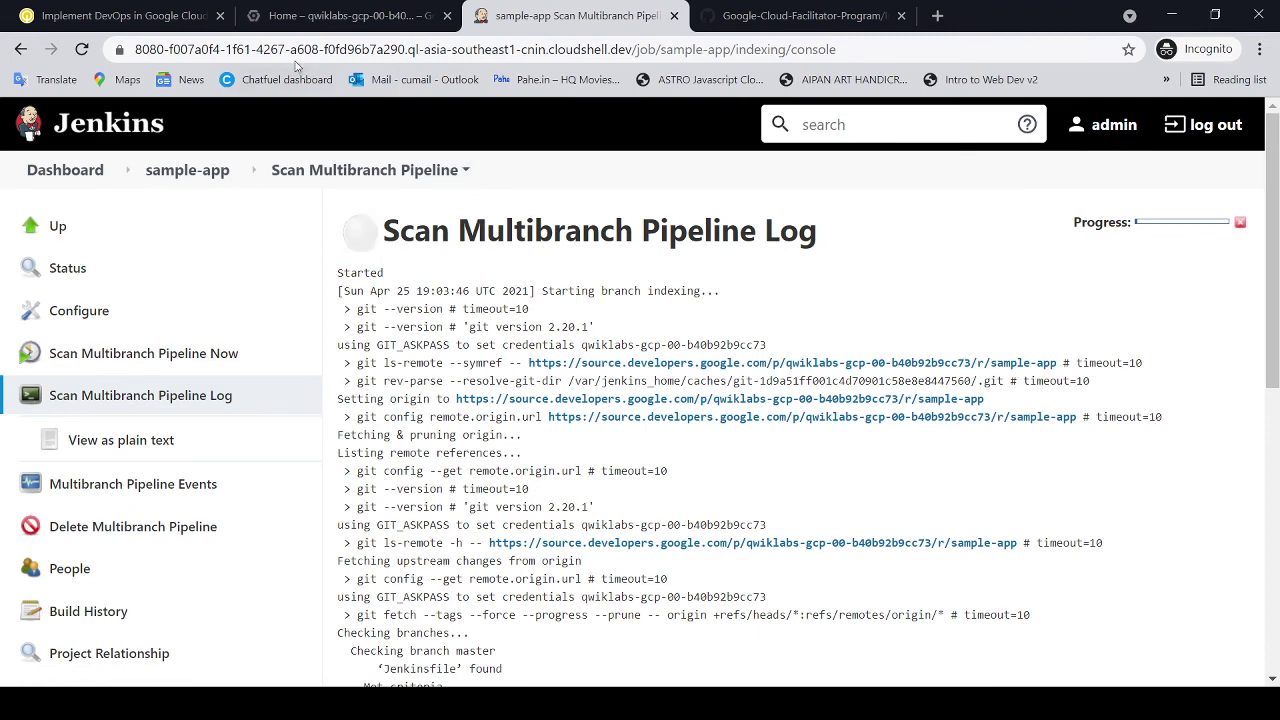
pyautogui.click(310, 27)
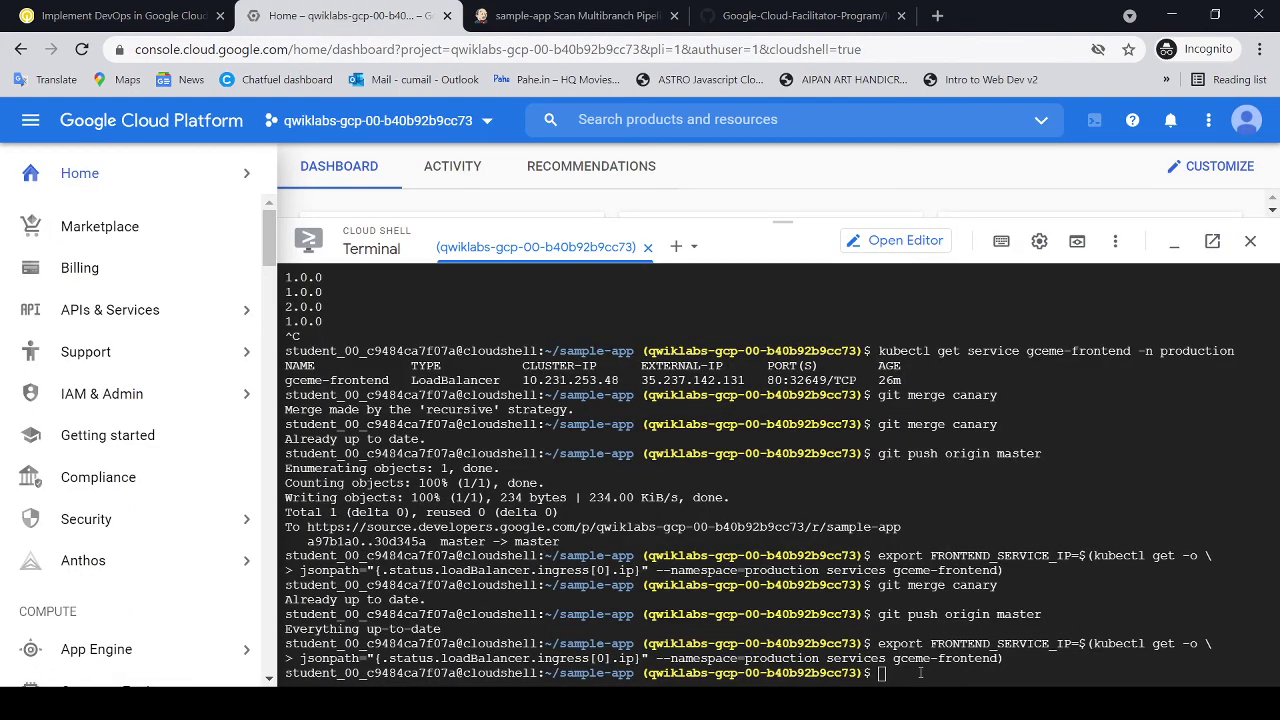
pyautogui.click(120, 15)
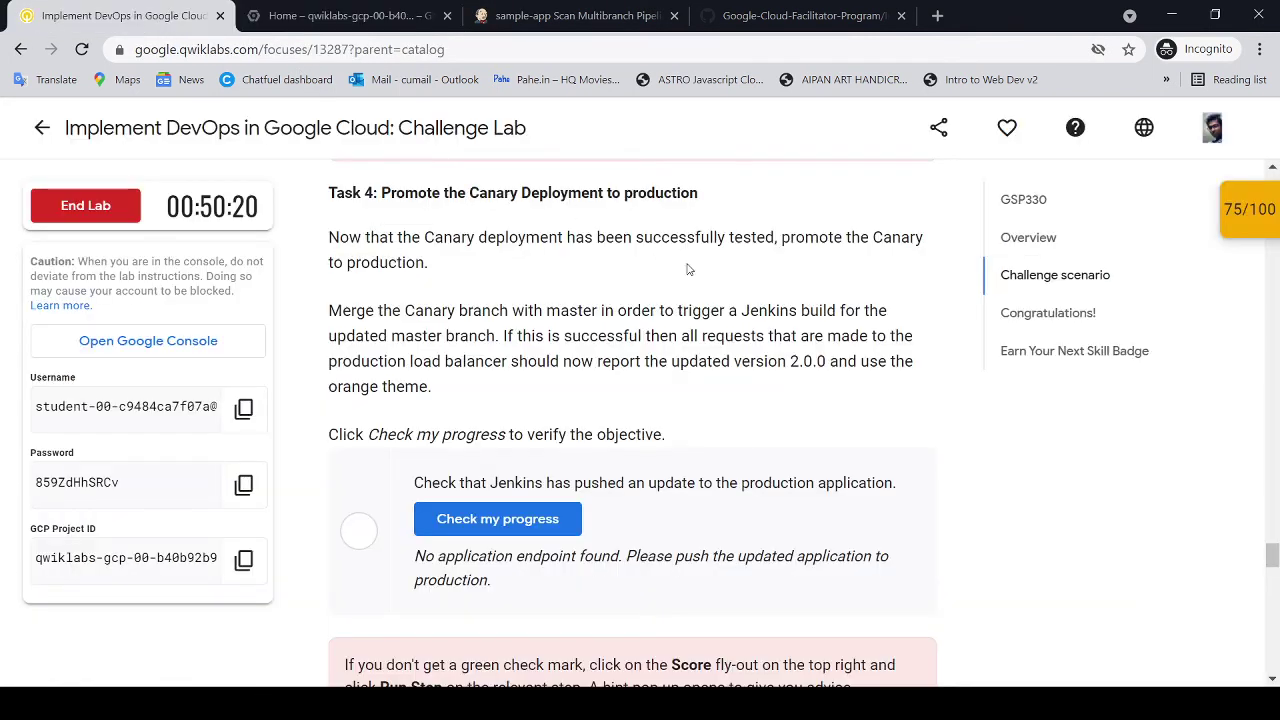
pyautogui.click(558, 522)
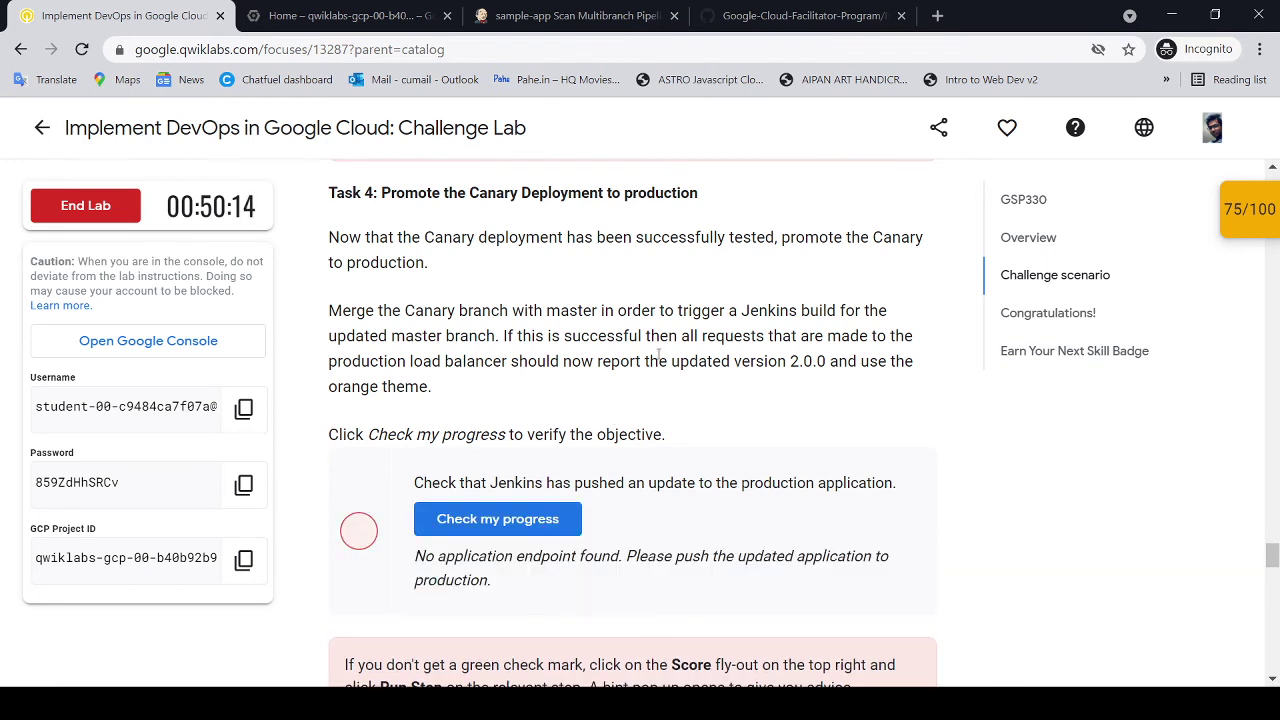
# Step: Reread the GitHub note about the possible long delay before task 4 is marked
pyautogui.click(760, 15)
pyautogui.click(822, 392)
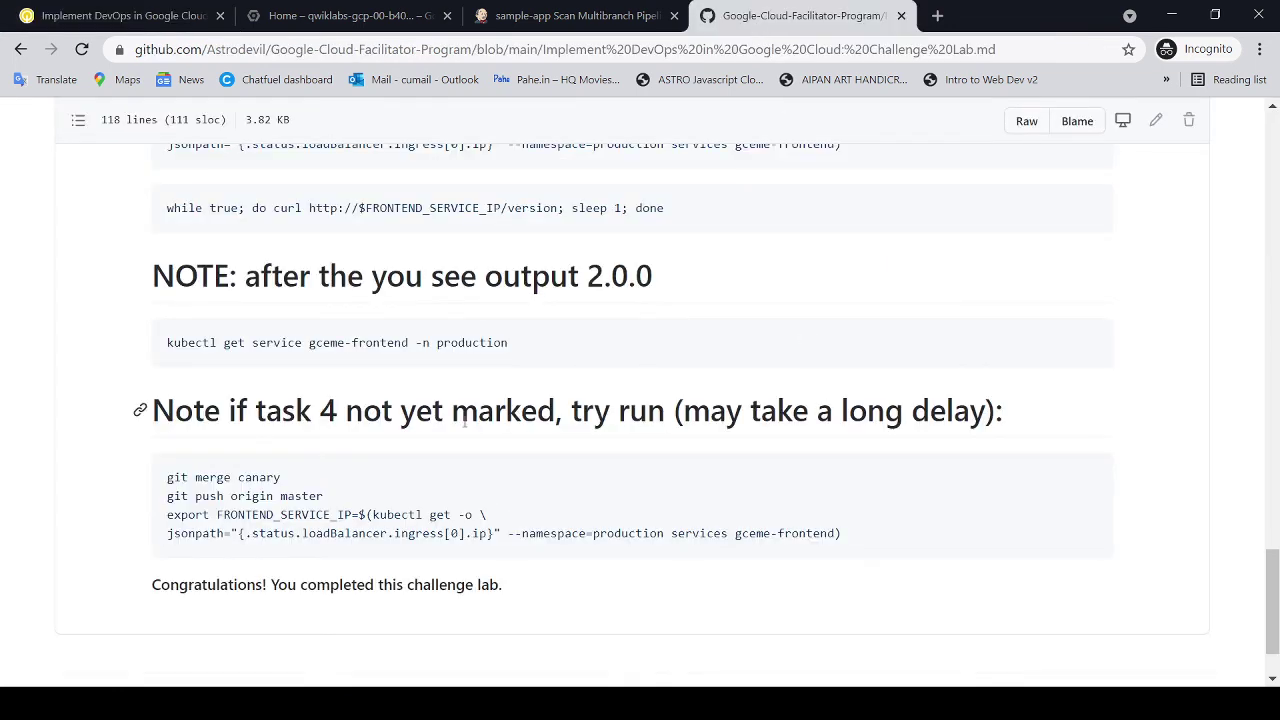
pyautogui.moveTo(257, 412); pyautogui.dragTo(1008, 409)
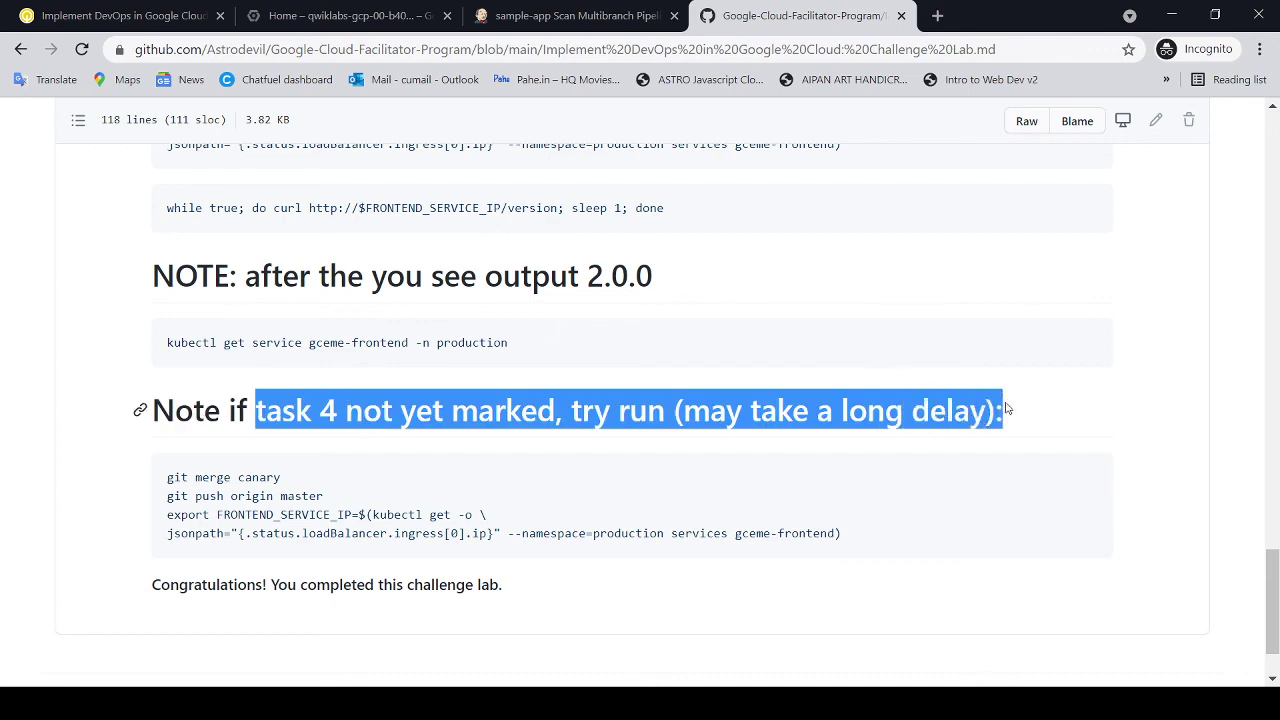
# Step: Review the Jenkins Scan Multibranch Pipeline Log, the GitHub task 4 fallback commands, and the merge and push output in Cloud Shell
pyautogui.click(583, 12)
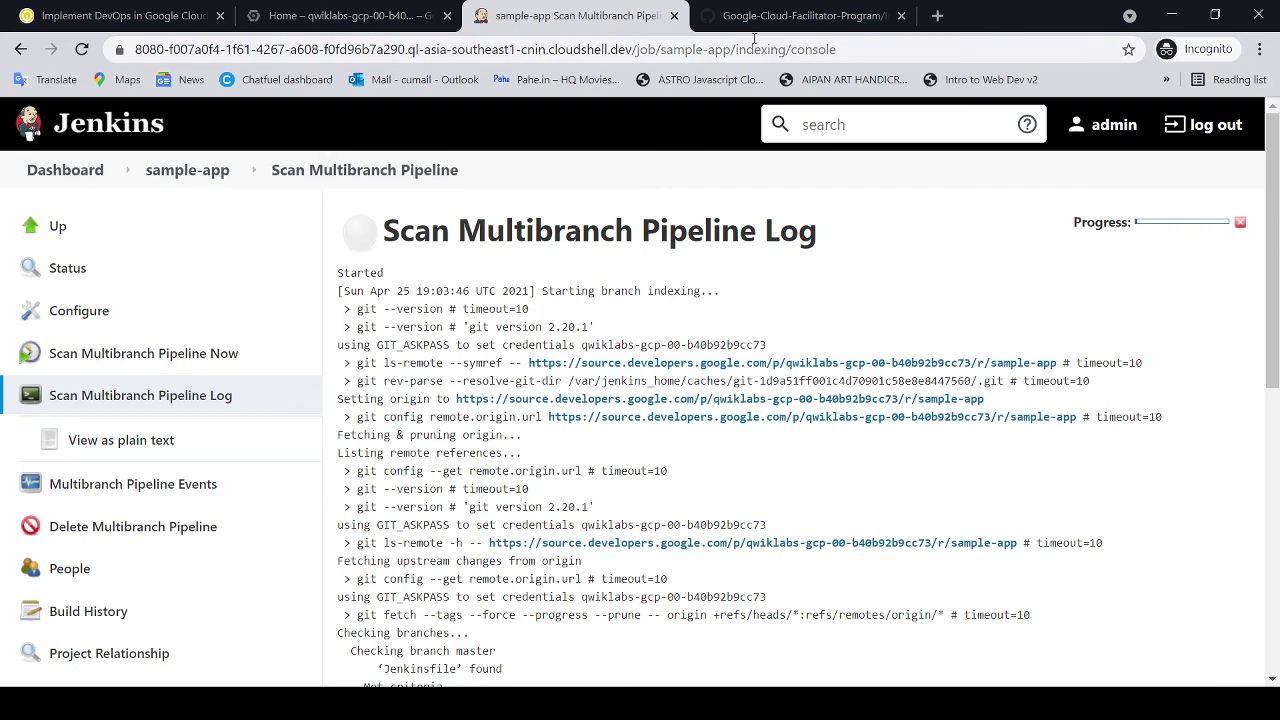
pyautogui.click(786, 18)
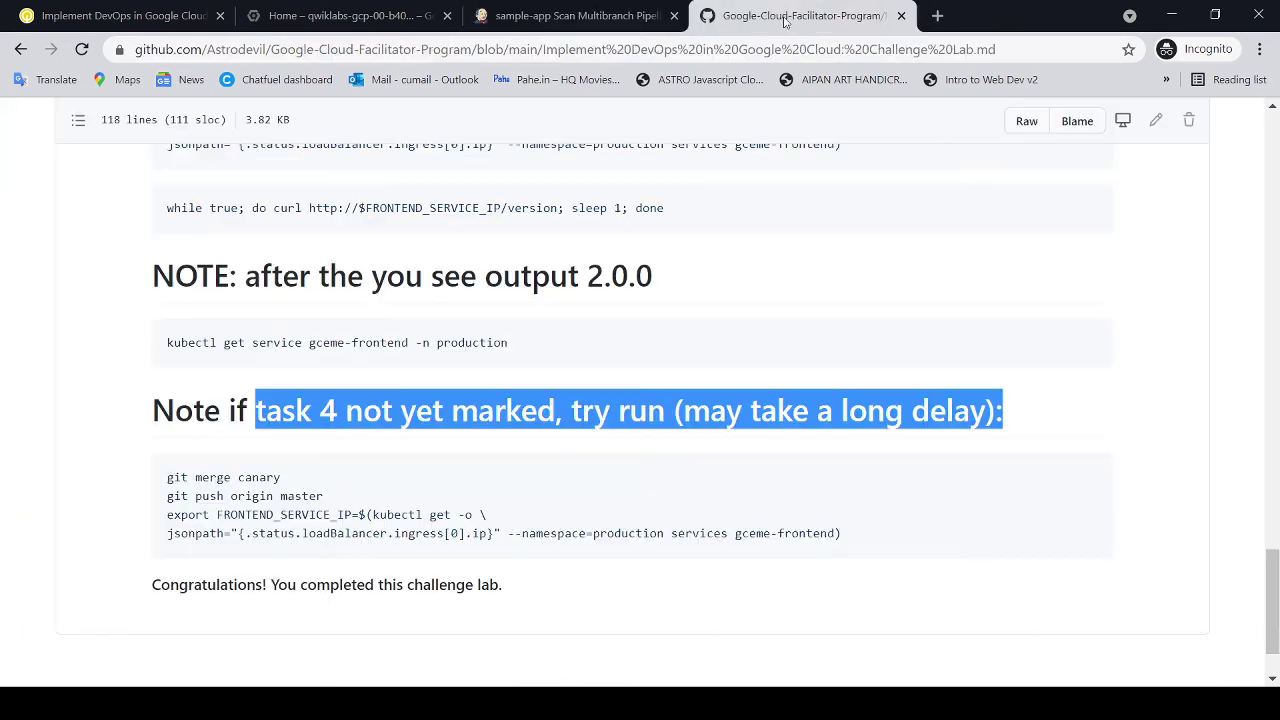
pyautogui.click(705, 290)
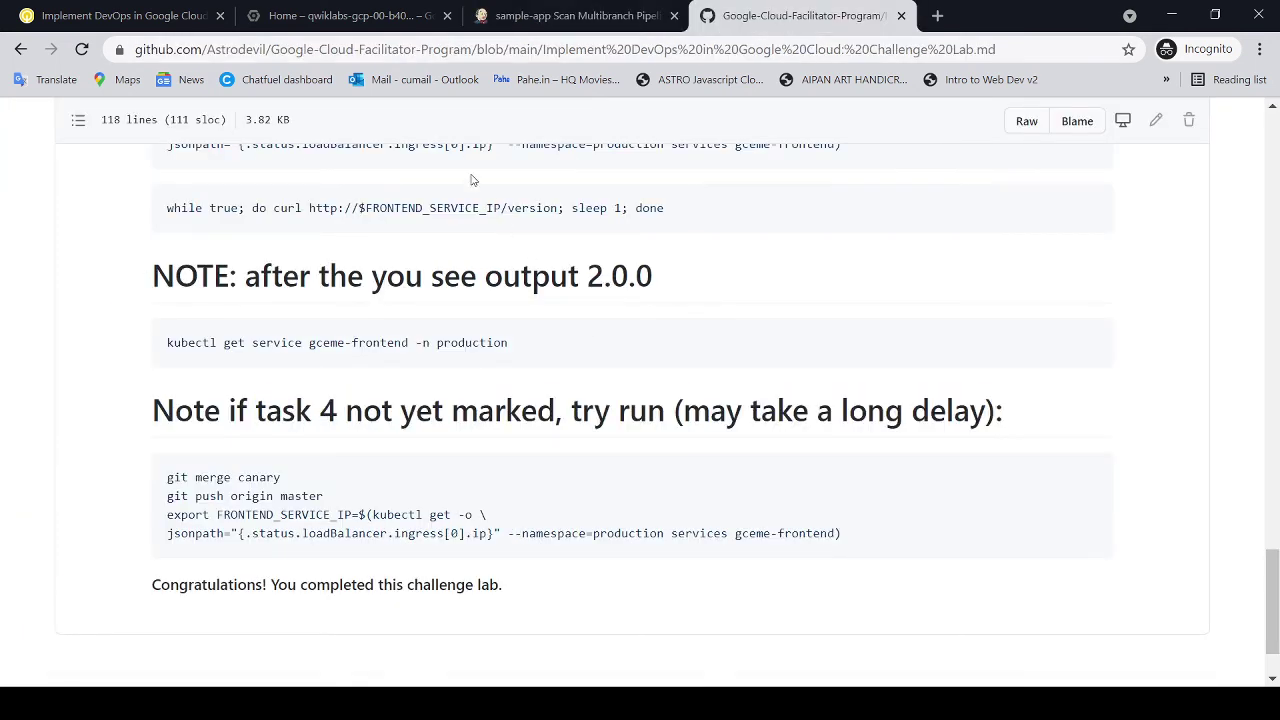
pyautogui.click(405, 20)
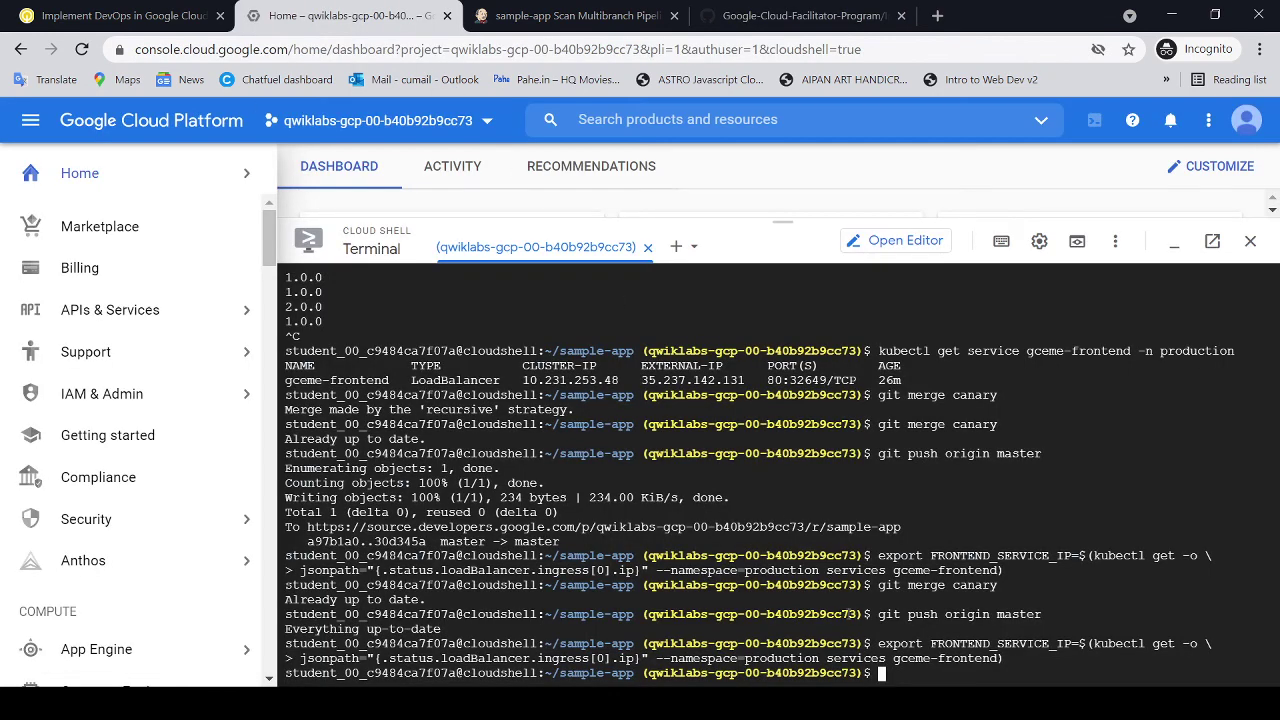
# Step: Rerun the lab's Task 4 progress check that Jenkins has pushed an update to the production application
pyautogui.click(181, 27)
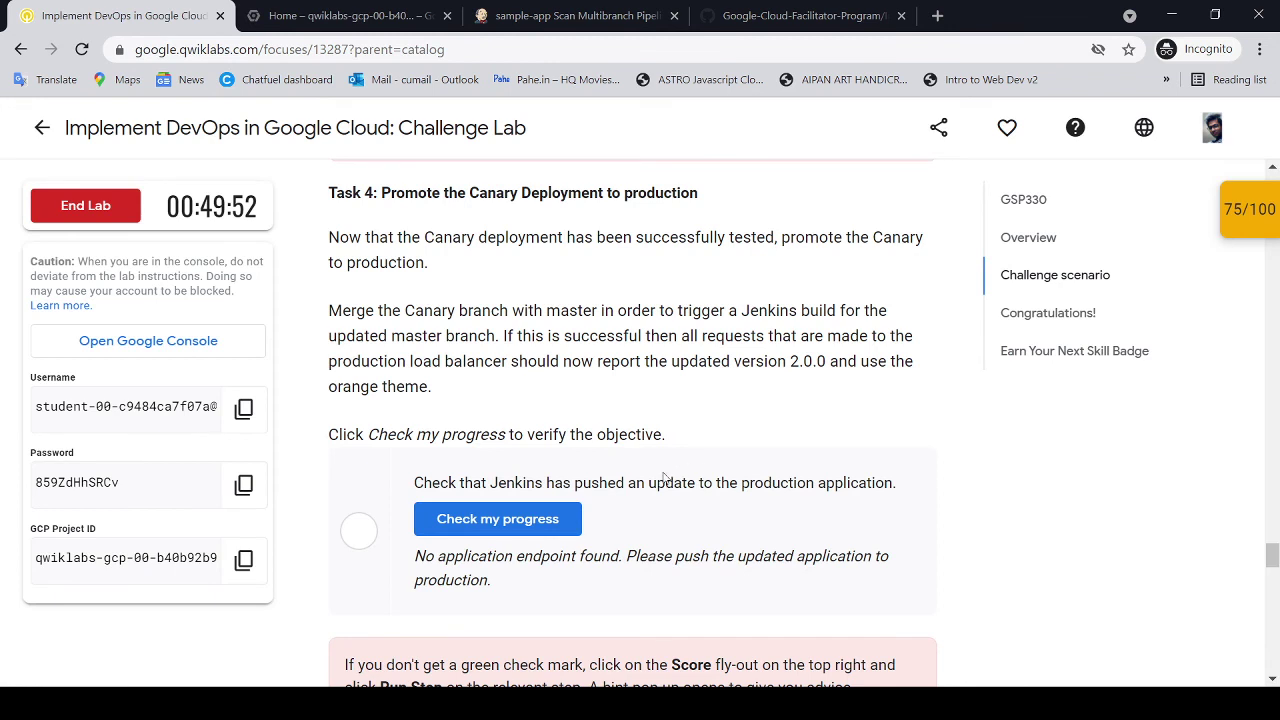
pyautogui.click(505, 521)
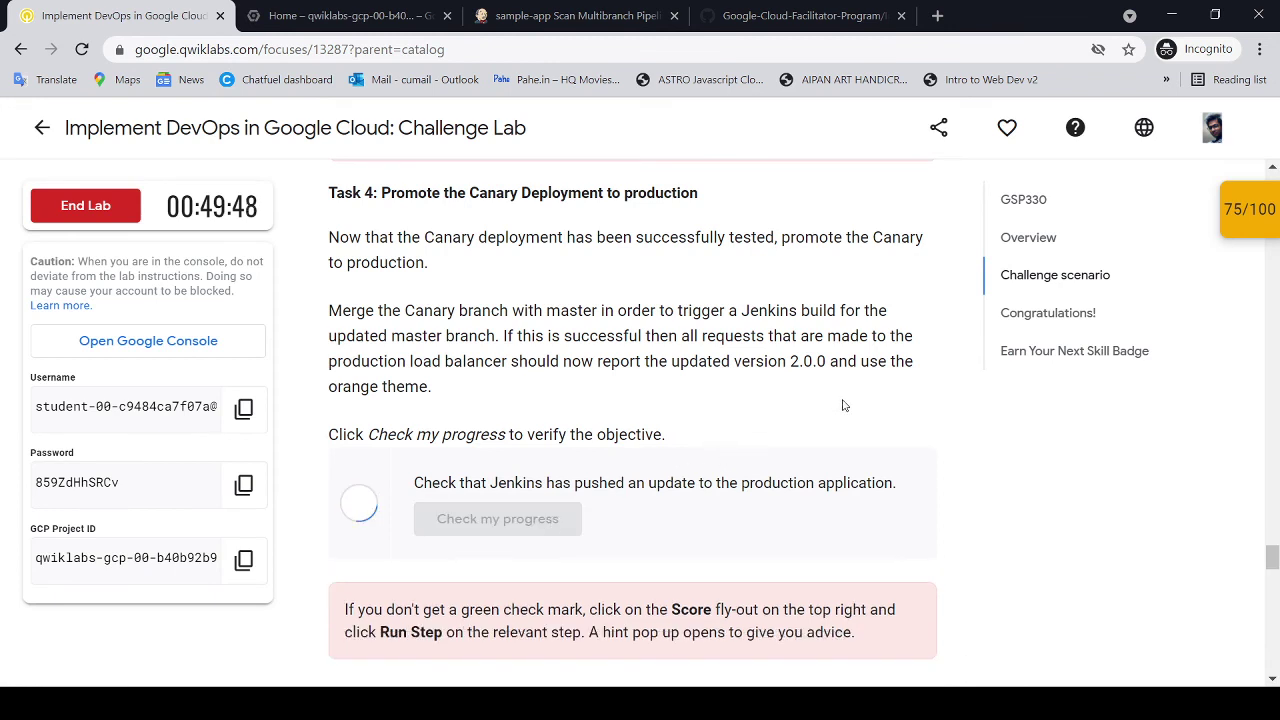
pyautogui.scroll(-1, 843, 405)
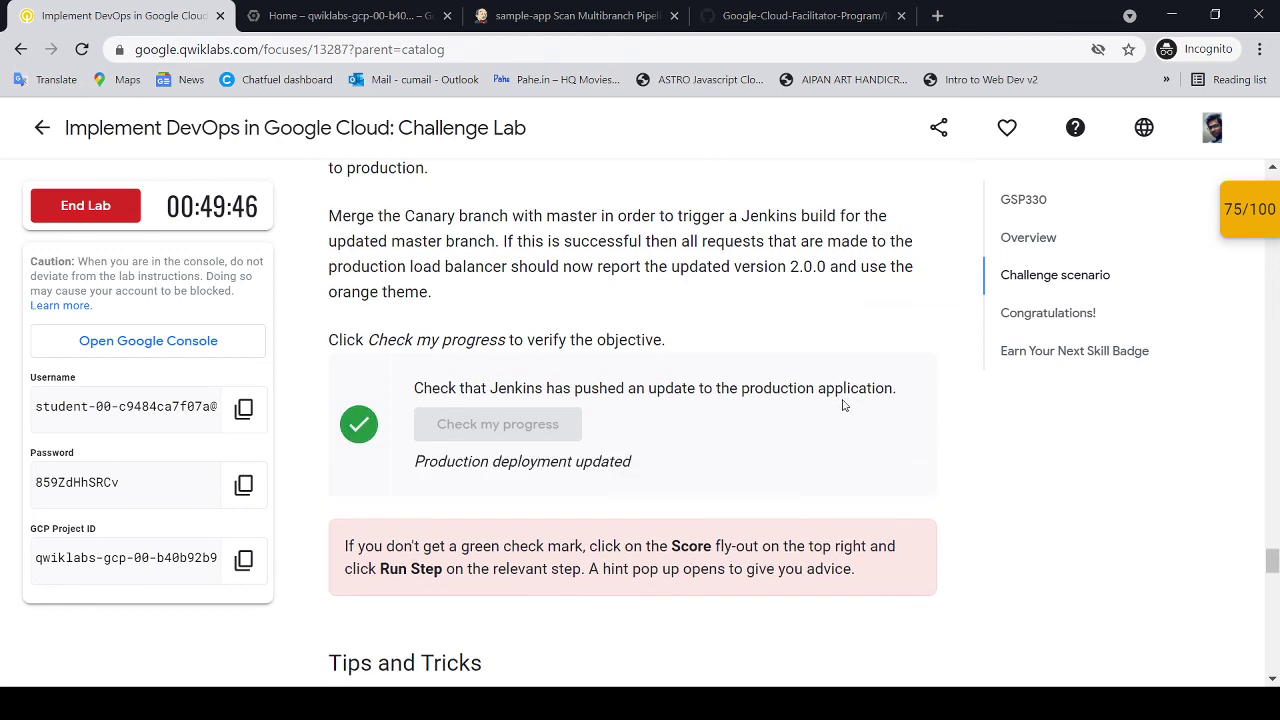